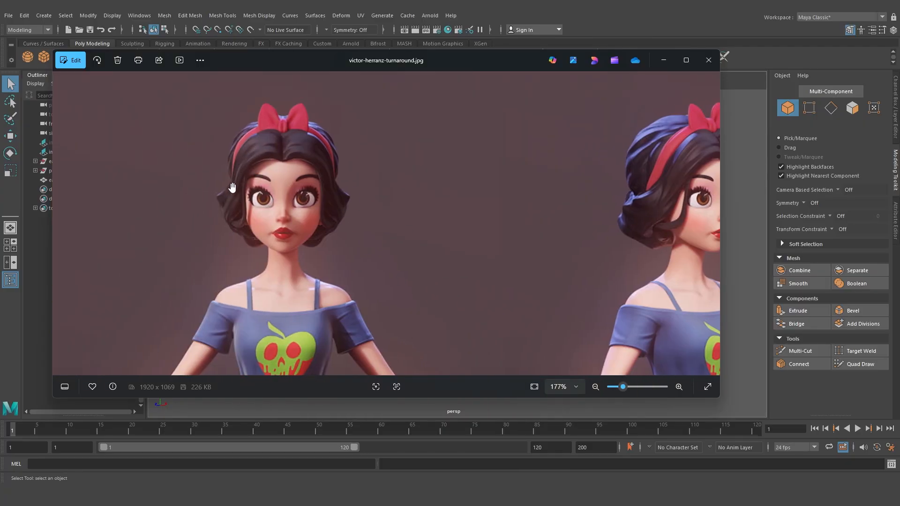
Examine the character turnaround reference image, panning across the front and side views
drag(520, 192, 305, 185)
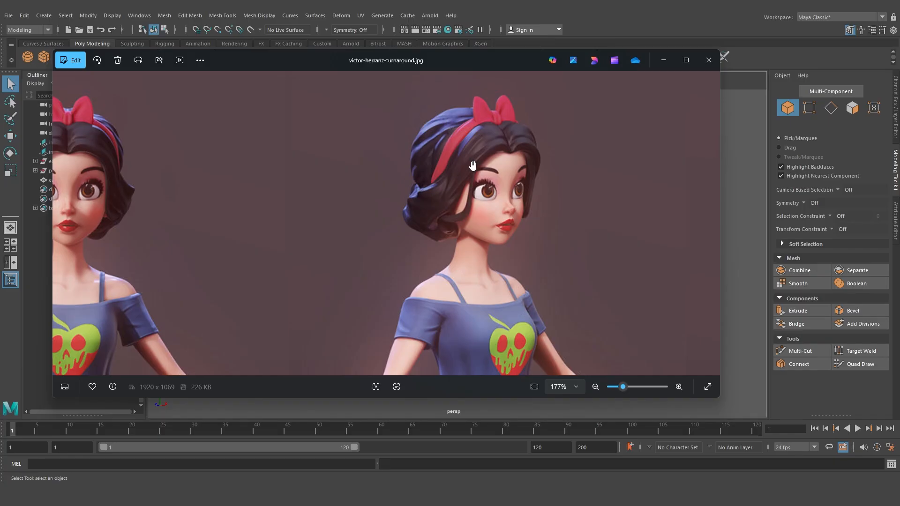
drag(375, 227, 521, 228)
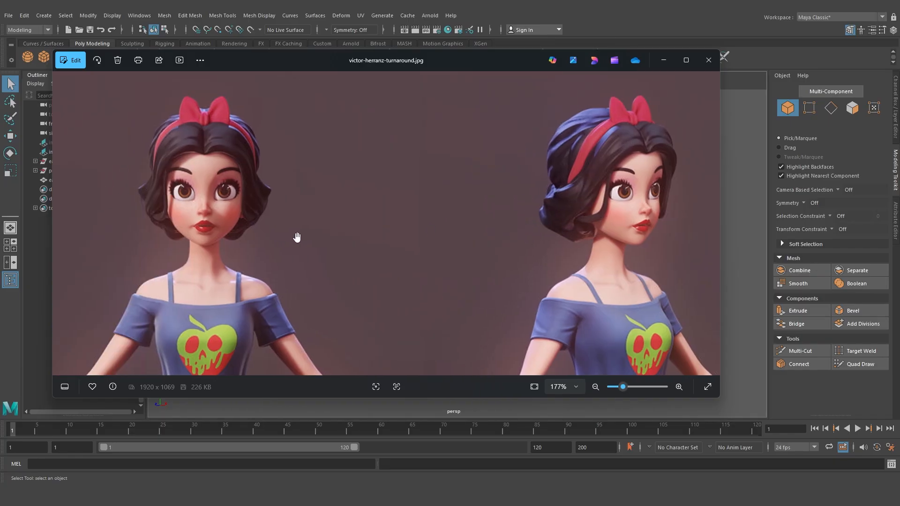
mouse_move(296, 237)
mouse_down()
mouse_move(359, 243)
mouse_move(296, 246)
mouse_up()
drag(484, 256, 393, 256)
drag(585, 200, 506, 200)
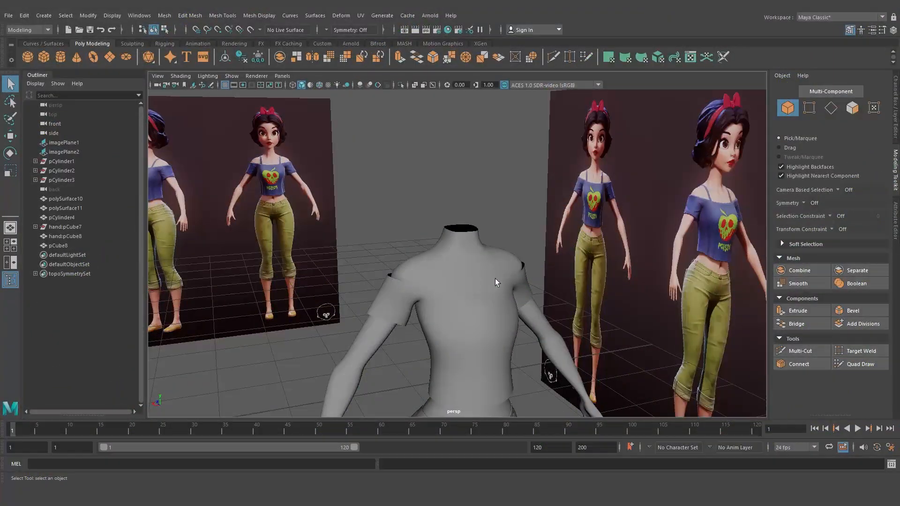
alt+drag(495, 278, 479, 283)
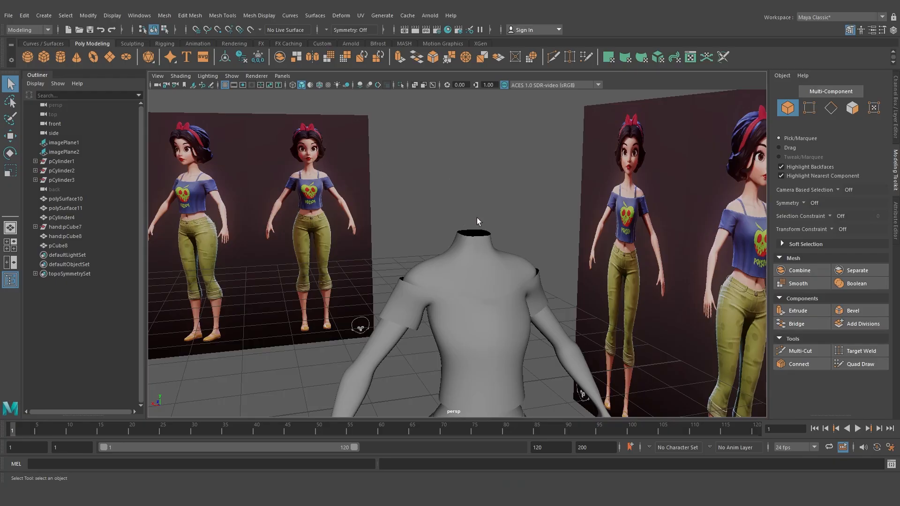
Import the face.mb file from the girl charcater maya folder into the scene
alt+drag(476, 218, 460, 204)
alt+drag(468, 236, 486, 257)
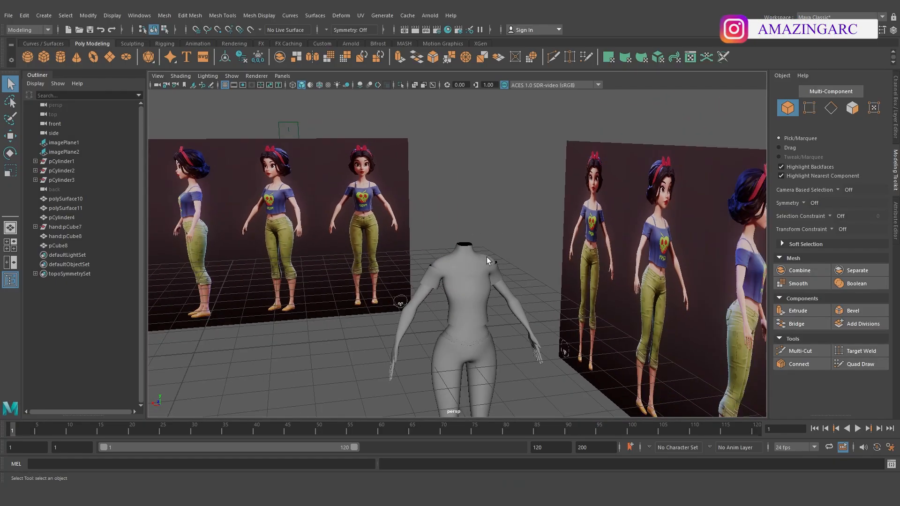
alt+middle_drag(486, 257, 506, 255)
scroll(474, 240, up, 8)
alt+drag(506, 255, 502, 255)
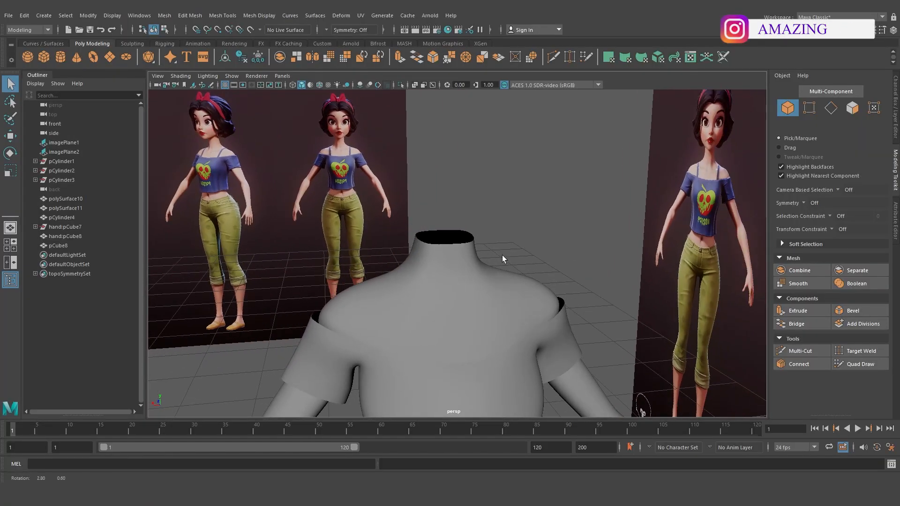
alt+drag(469, 164, 486, 162)
alt+drag(435, 221, 506, 273)
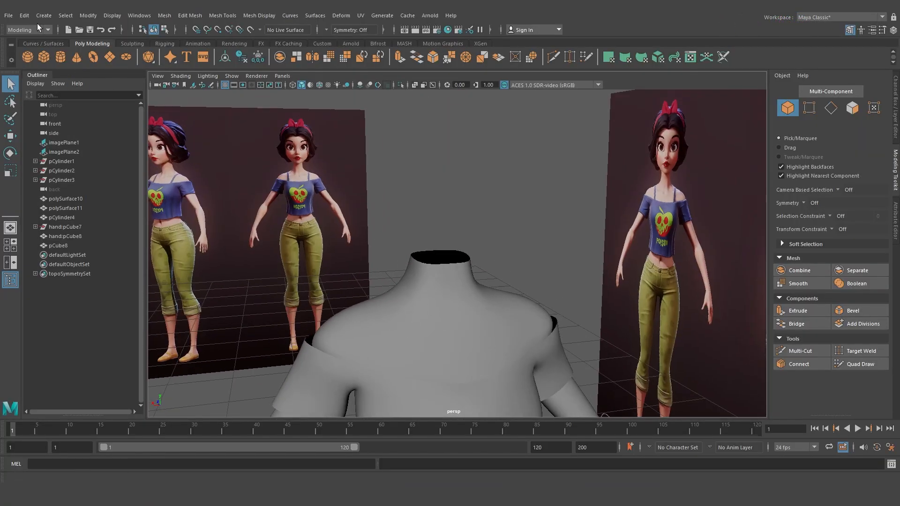
click(9, 15)
click(28, 119)
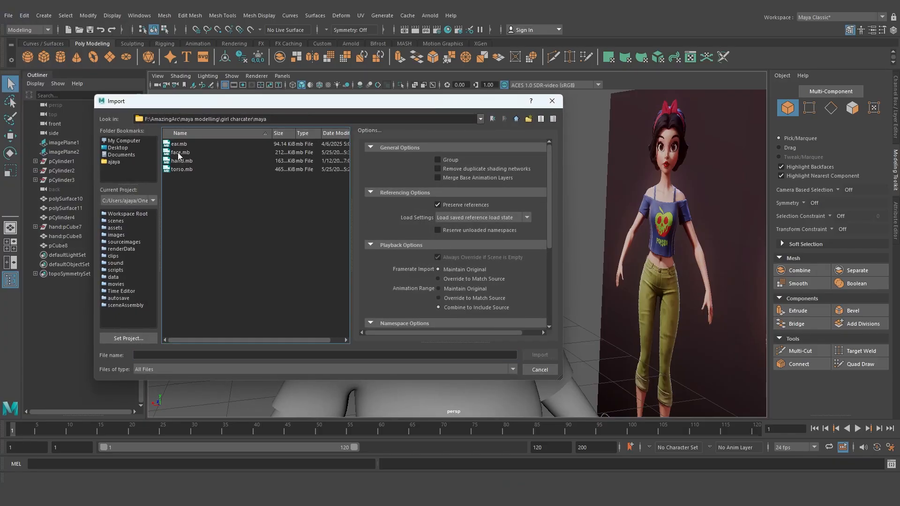
click(178, 153)
click(533, 355)
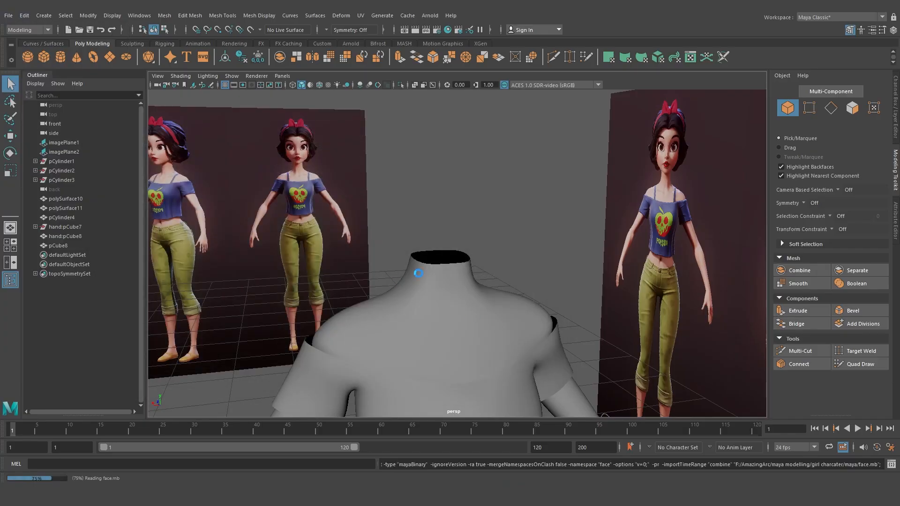
Select the imported head mesh in the viewport
scroll(416, 254, down, 10)
click(380, 296)
alt+drag(380, 300, 519, 211)
scroll(482, 316, up, 5)
scroll(526, 279, up, 6)
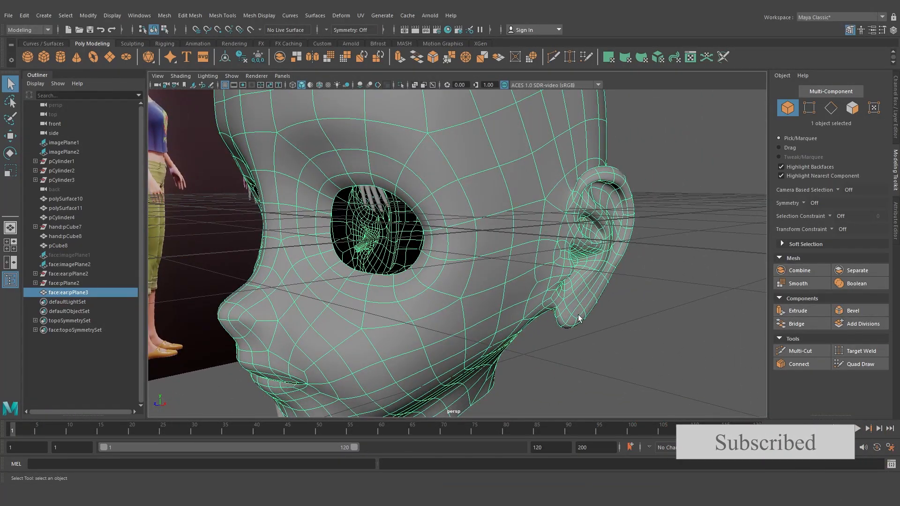
scroll(564, 226, down, 8)
alt+drag(565, 227, 531, 236)
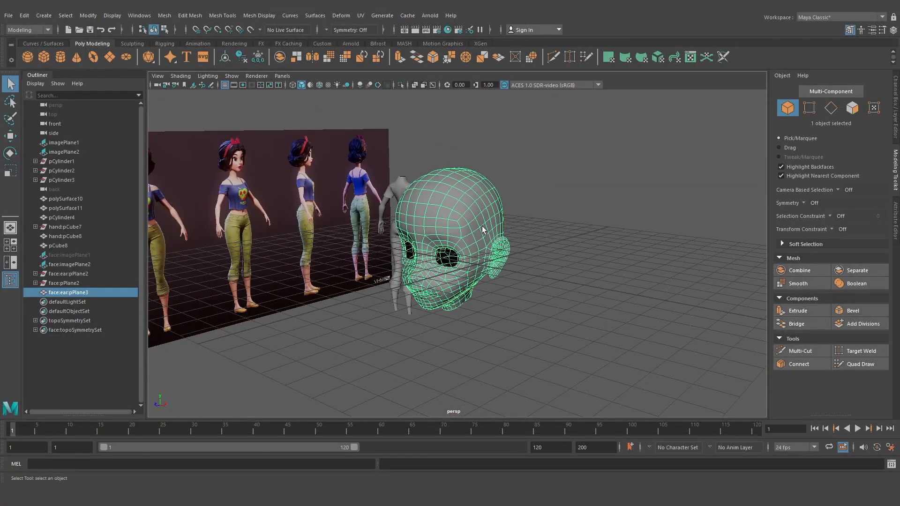
Move the head onto the top of the body mesh and scale it down
key(w)
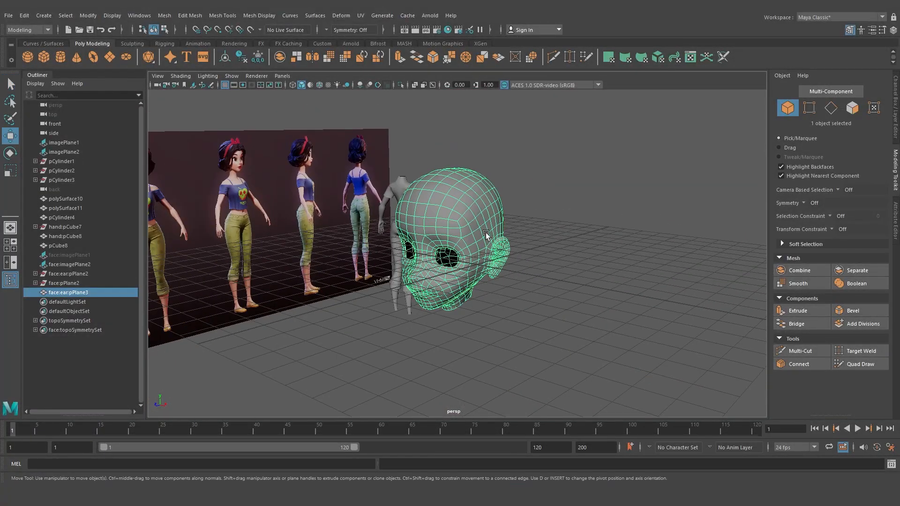
drag(451, 211, 449, 133)
scroll(446, 187, down, 4)
alt+middle_drag(447, 187, 454, 230)
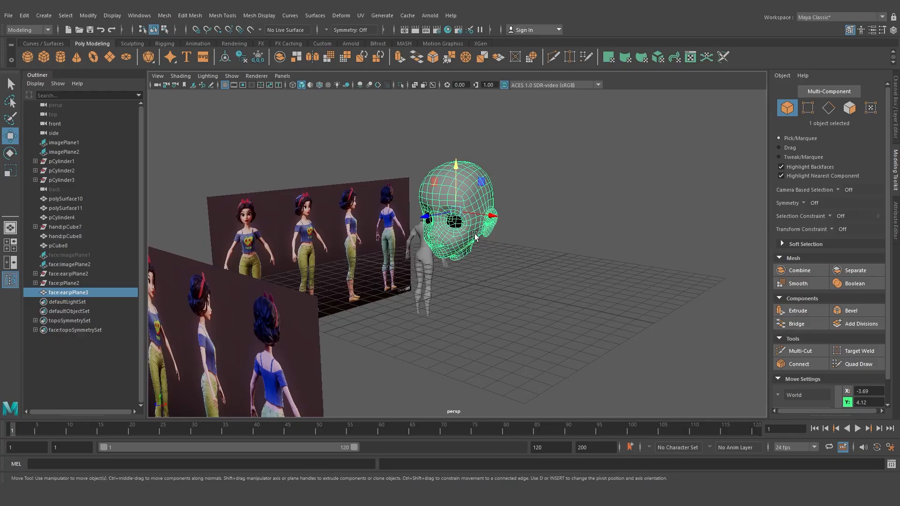
key(r)
drag(457, 215, 411, 248)
In the back view, move the head down over the reference character's face
key(f)
key(space)
key(space)
key(e)
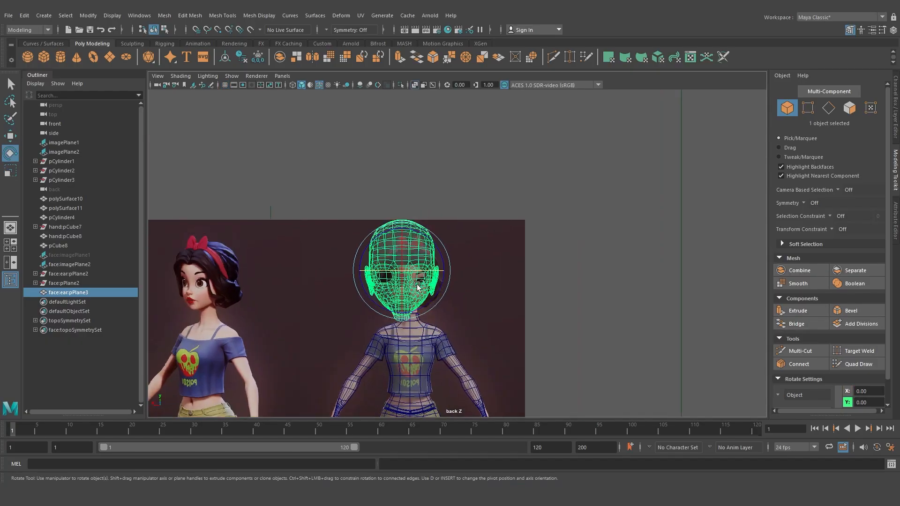
scroll(418, 282, up, 3)
key(w)
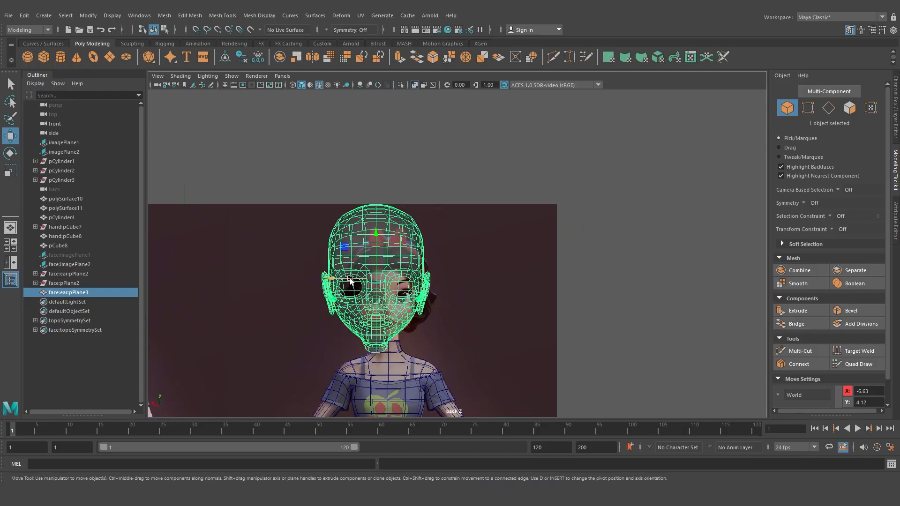
drag(351, 281, 341, 330)
Scale and reposition the head to match the reference face outline in the back view
key(r)
scroll(421, 312, up, 8)
key(w)
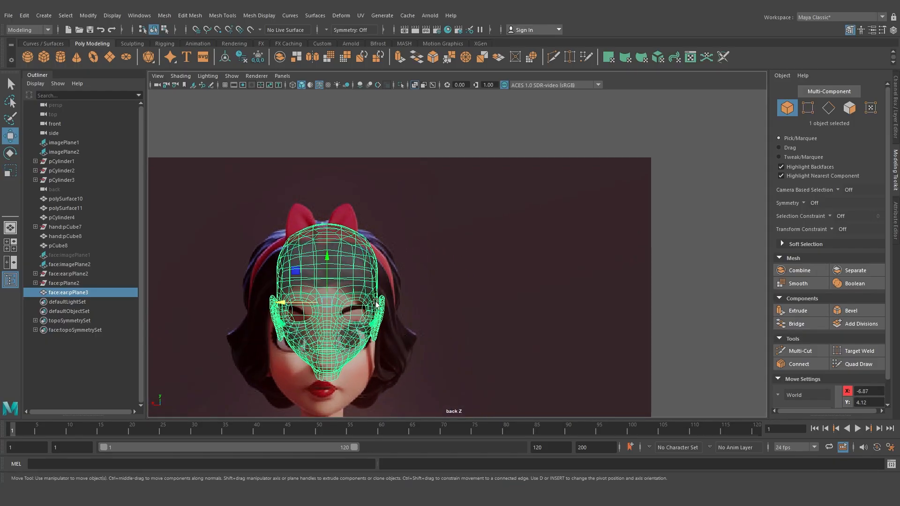
alt+middle_drag(347, 319, 436, 205)
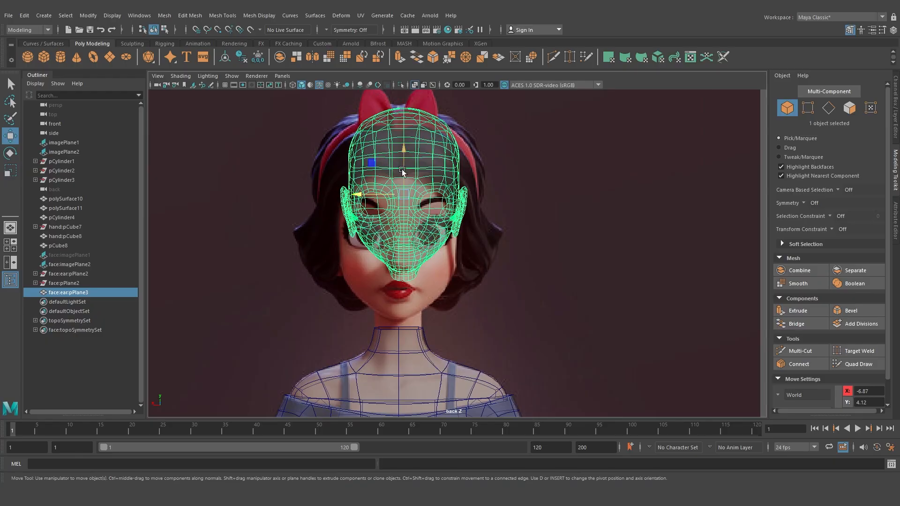
drag(402, 171, 402, 213)
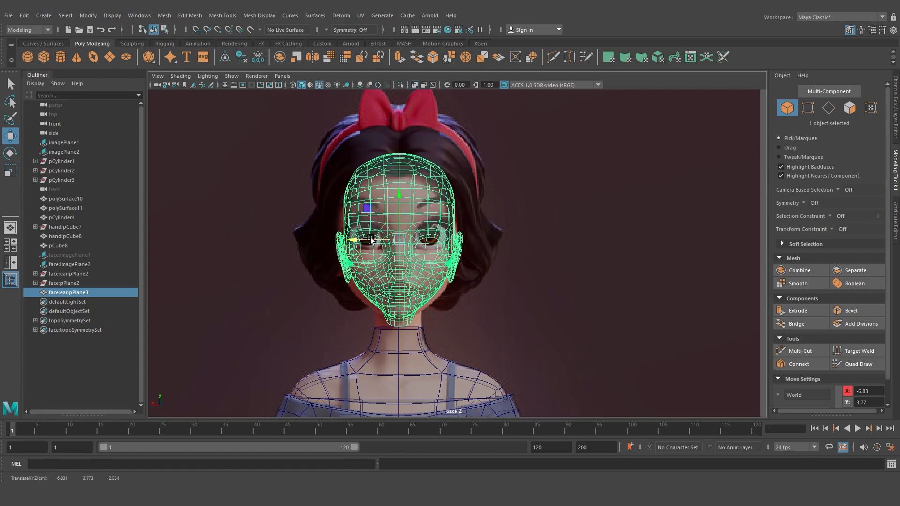
key(r)
drag(398, 240, 404, 242)
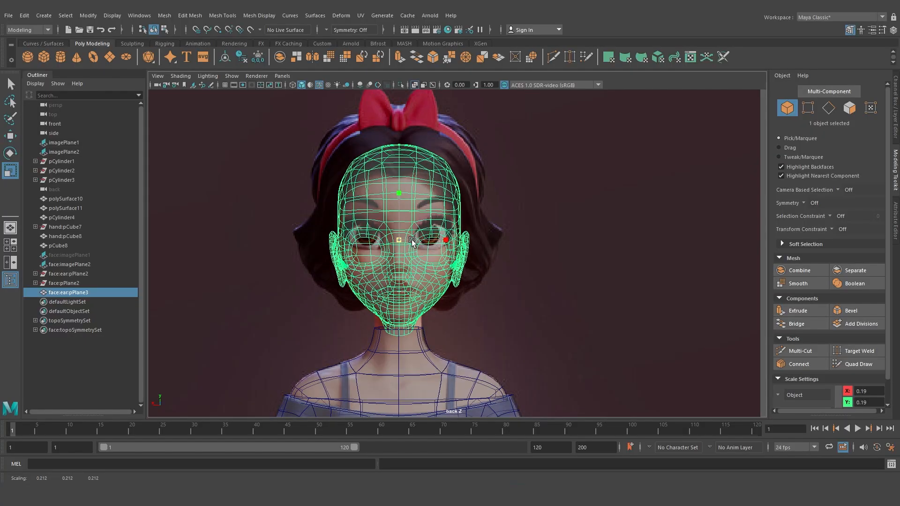
drag(413, 242, 399, 211)
key(w)
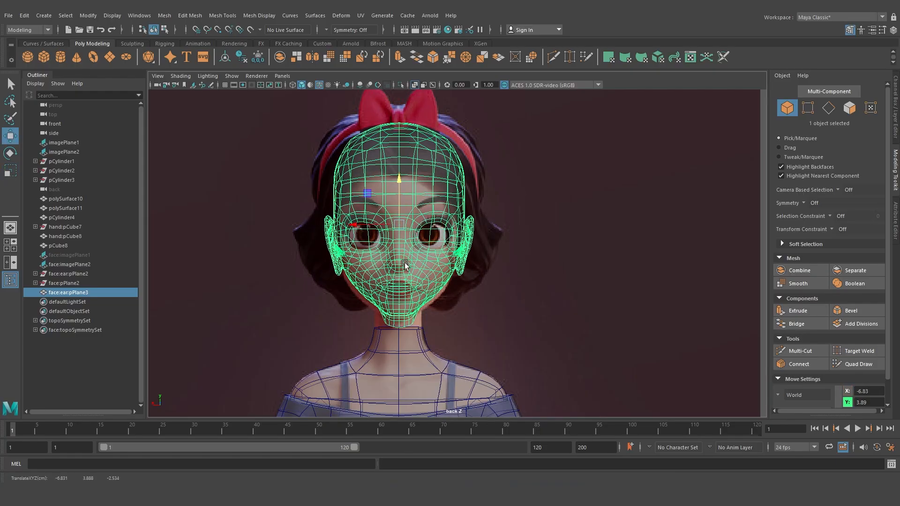
In the side view, move the head to line up with the reference profile
key(space)
key(space)
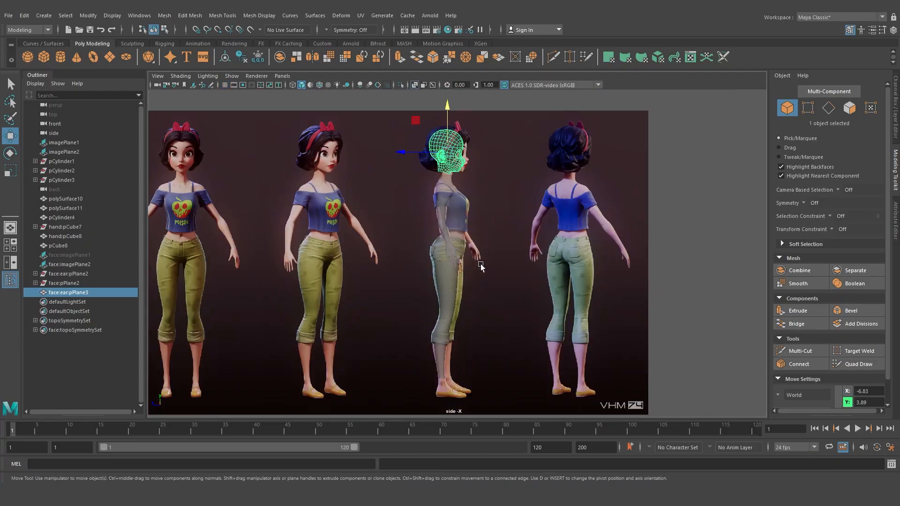
alt+middle_drag(485, 179, 473, 281)
scroll(473, 280, up, 8)
alt+middle_drag(387, 269, 409, 254)
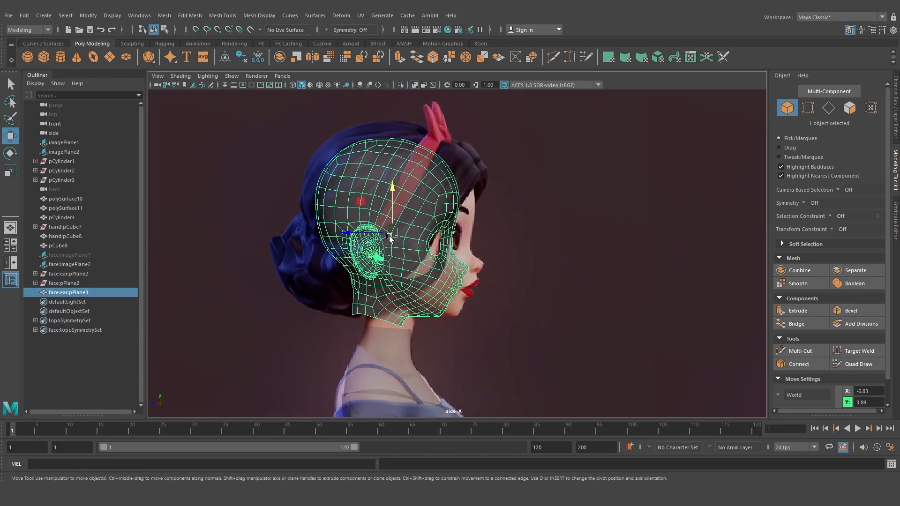
mouse_move(379, 234)
mouse_down()
mouse_move(394, 234)
mouse_move(408, 212)
mouse_move(393, 228)
mouse_up()
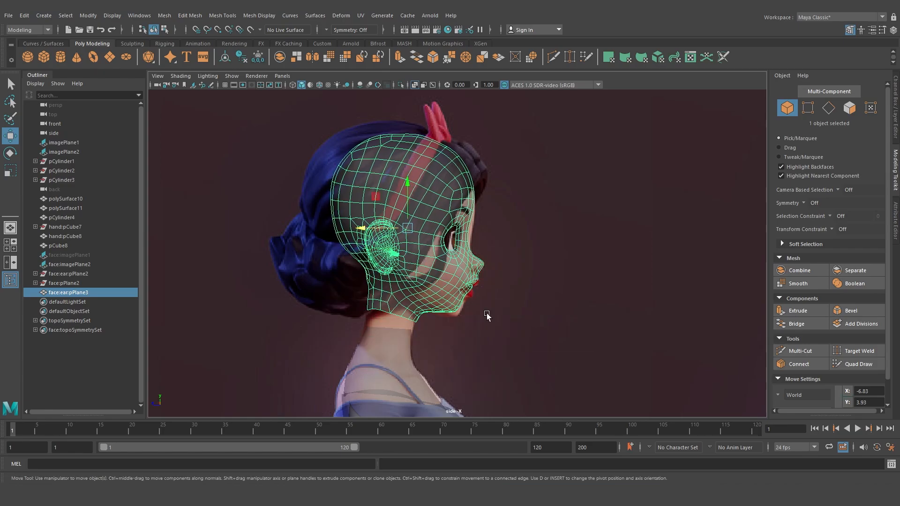
Inspect how the head sits on the body from the perspective view
key(space)
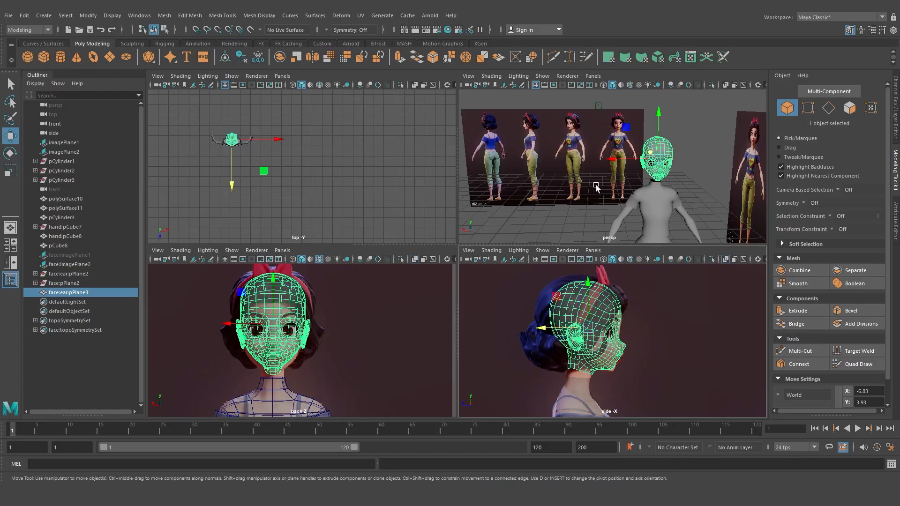
key(space)
alt+drag(498, 267, 549, 286)
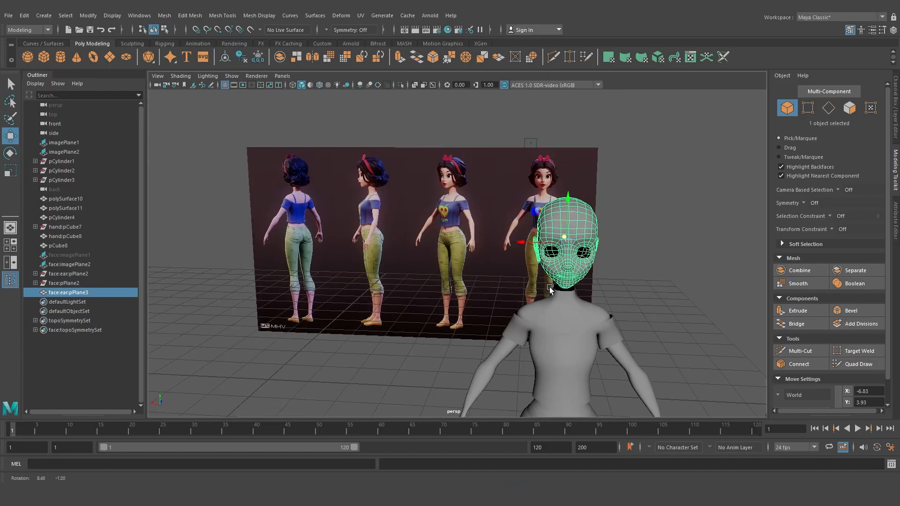
alt+right_drag(550, 286, 569, 299)
alt+drag(569, 299, 514, 261)
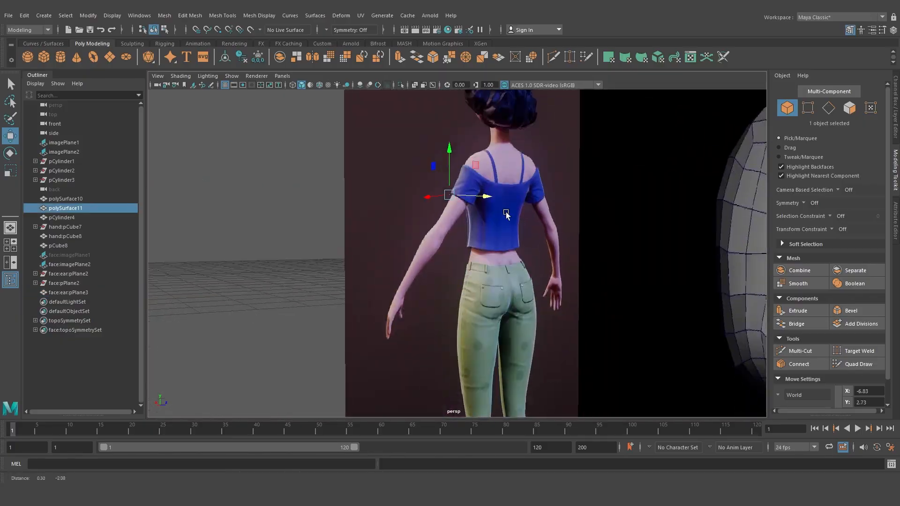
alt+right_drag(506, 214, 513, 229)
alt+drag(514, 228, 519, 252)
alt+right_drag(489, 240, 512, 271)
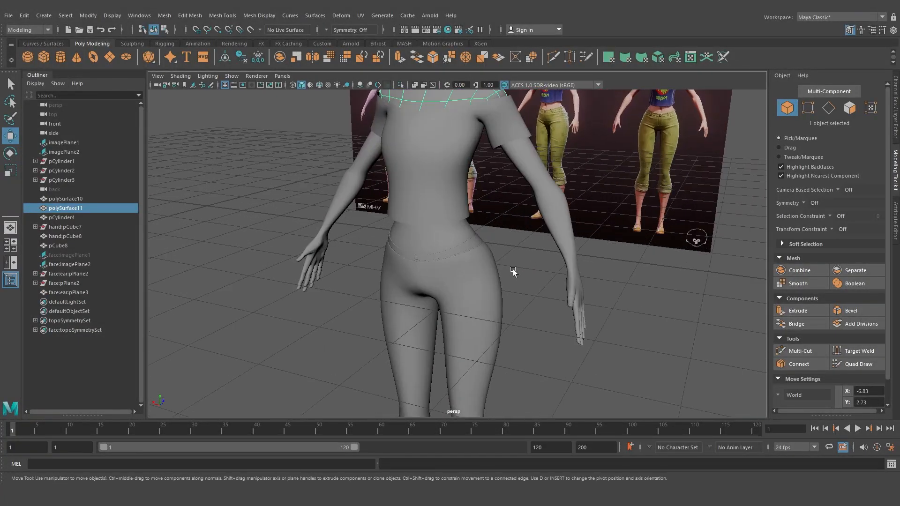
alt+drag(512, 271, 495, 268)
alt+middle_drag(441, 193, 450, 305)
alt+right_drag(450, 305, 462, 287)
alt+drag(462, 287, 419, 263)
Switch the head and body meshes to low-poly display
click(365, 226)
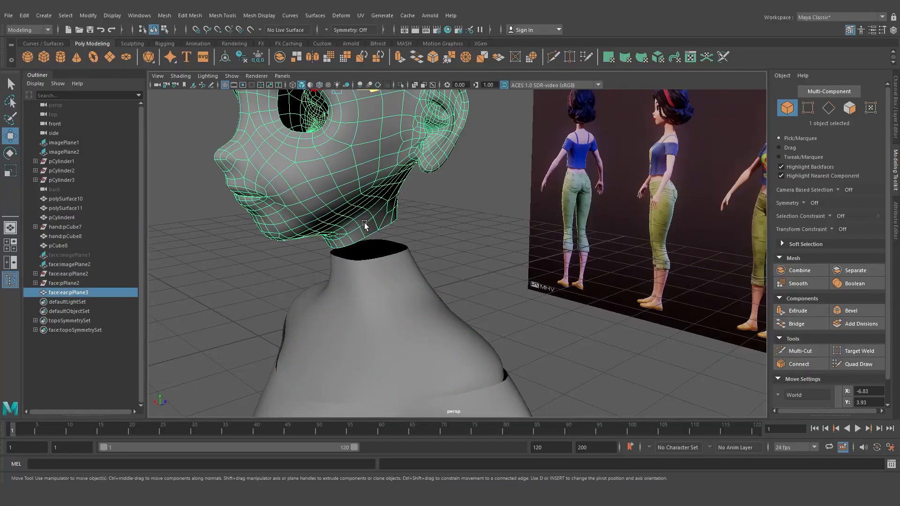
key(1)
click(384, 278)
key(1)
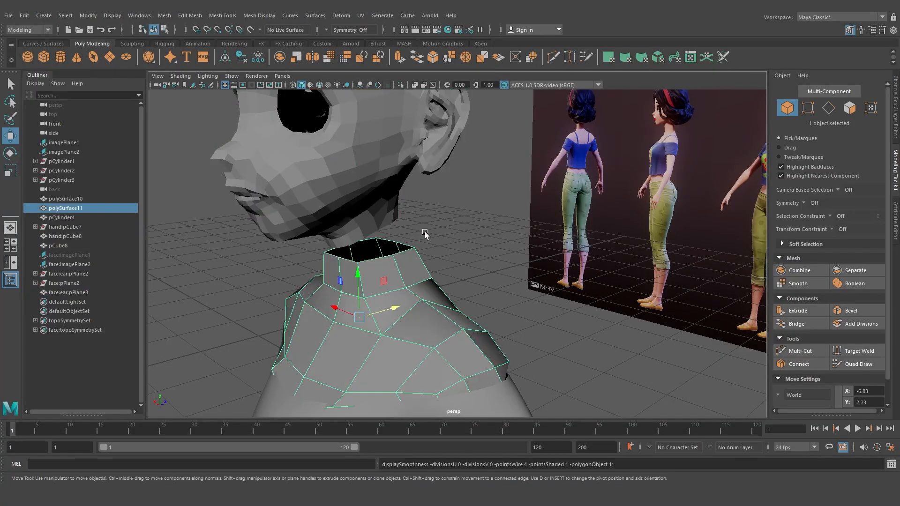
Inspect the gap between the head's neck and the body's neck opening
click(422, 237)
click(402, 202)
mouse_move(384, 254)
alt+mouse_down()
mouse_move(399, 205)
mouse_move(381, 248)
mouse_move(456, 250)
mouse_move(386, 244)
mouse_move(397, 248)
alt+mouse_up()
click(370, 249)
alt+drag(414, 203, 439, 184)
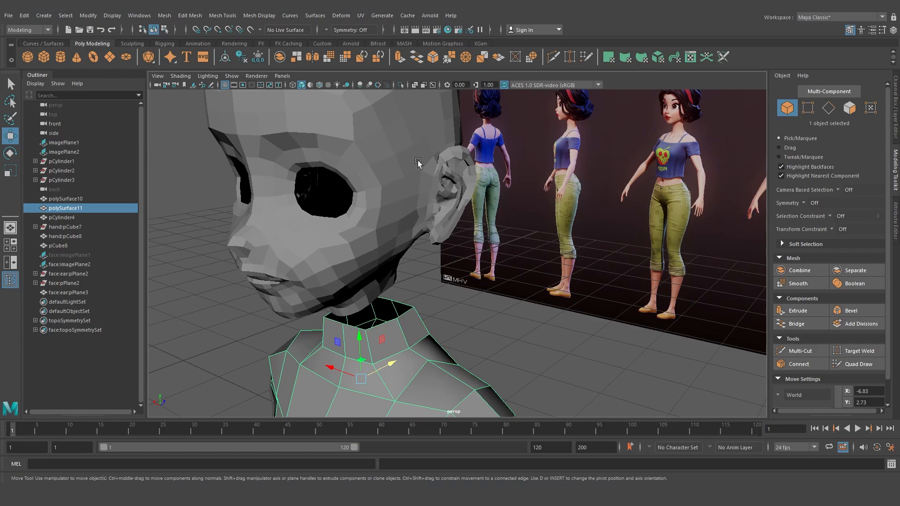
alt+drag(418, 162, 412, 229)
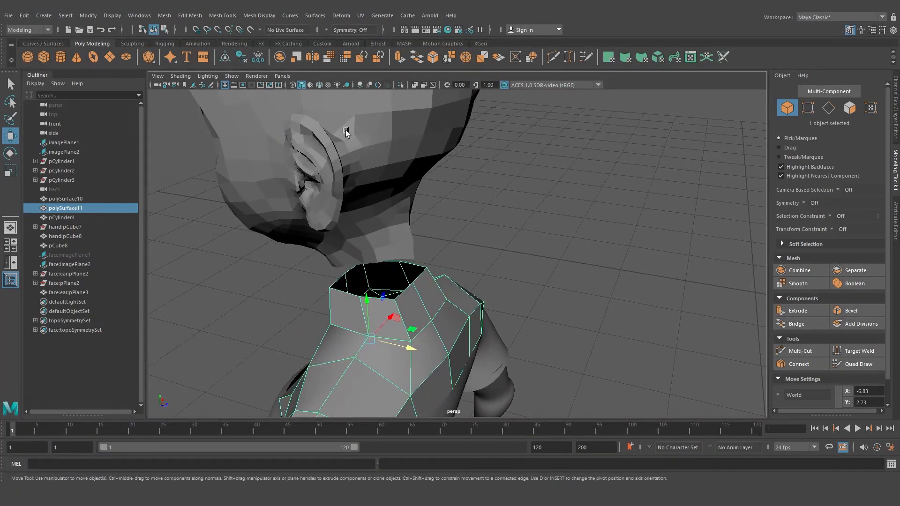
alt+drag(345, 143, 429, 196)
scroll(428, 219, up, 5)
click(428, 196)
Select the head mesh and move it down toward the body's neck
click(398, 200)
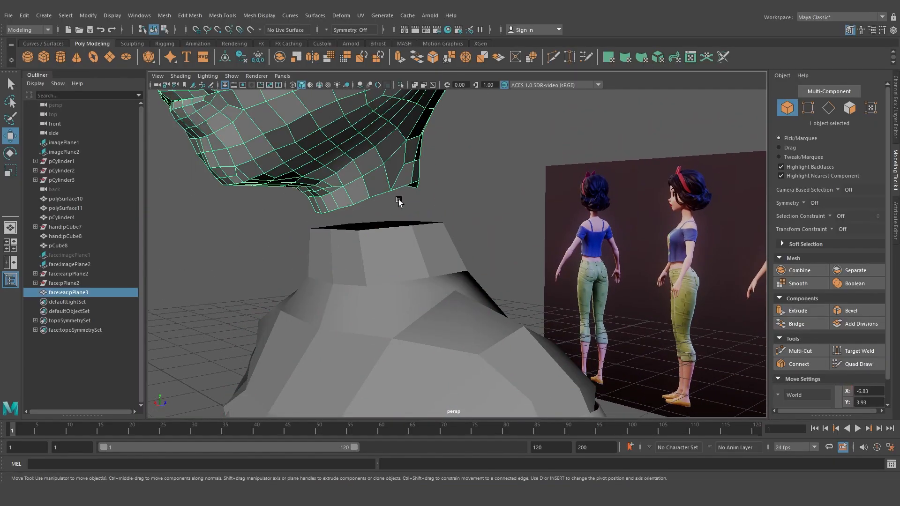
shift+click(399, 231)
shift+right_drag(399, 232, 395, 419)
click(471, 159)
scroll(415, 207, down, 5)
alt+drag(411, 207, 422, 207)
click(425, 206)
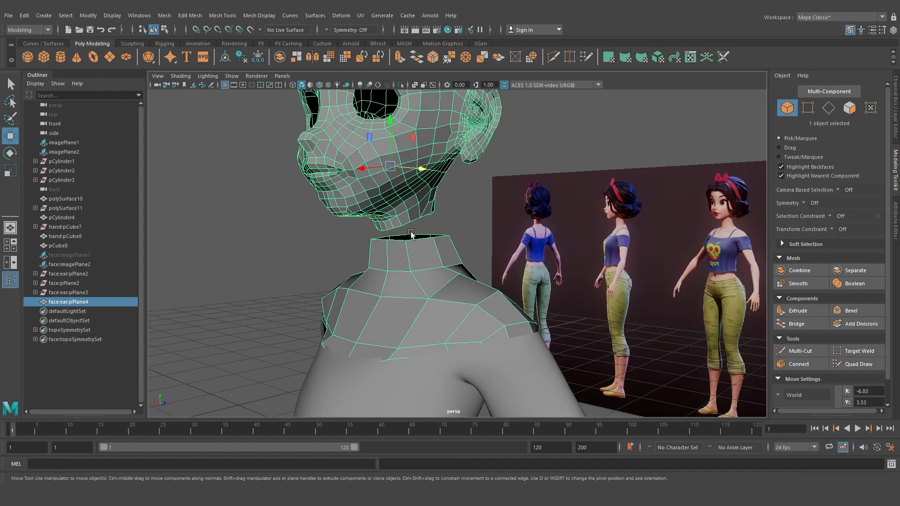
Move the front-centre vertices of the head's neck border and the body's neck opening together to close the gap
scroll(411, 233, up, 5)
alt+drag(384, 237, 426, 247)
scroll(419, 234, up, 3)
alt+drag(413, 175, 412, 170)
right_drag(412, 175, 363, 175)
click(388, 200)
shift+click(386, 242)
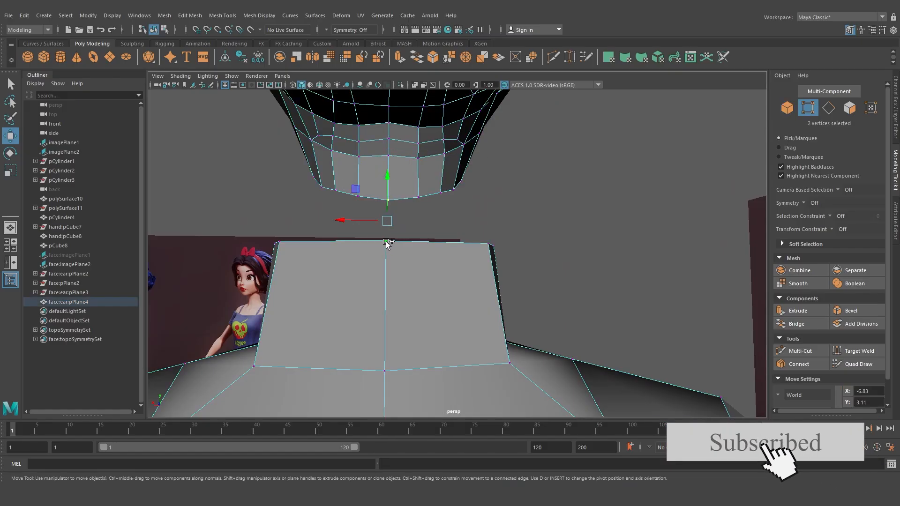
right_drag(387, 239, 392, 176)
alt+drag(391, 176, 508, 182)
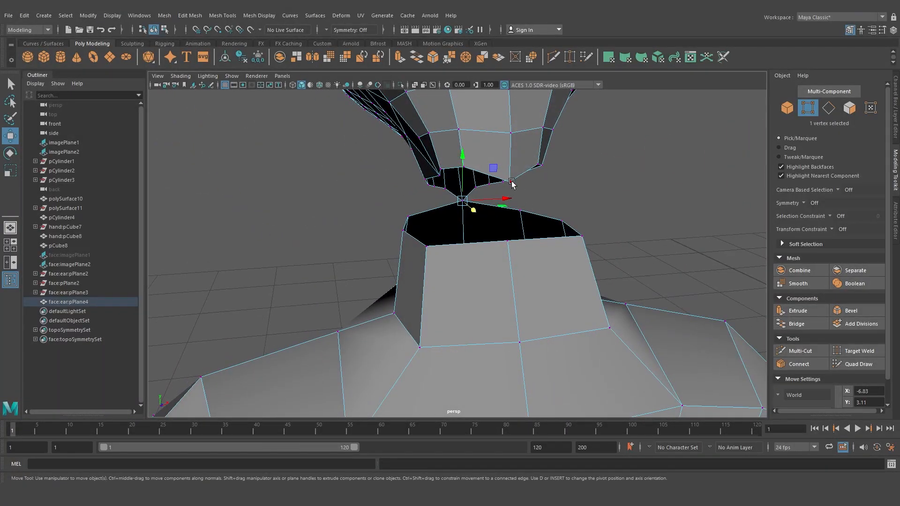
Bring the next pair of head and body neck border vertices together beside the front centre
click(511, 183)
shift+click(508, 240)
shift+right_drag(509, 234, 488, 195)
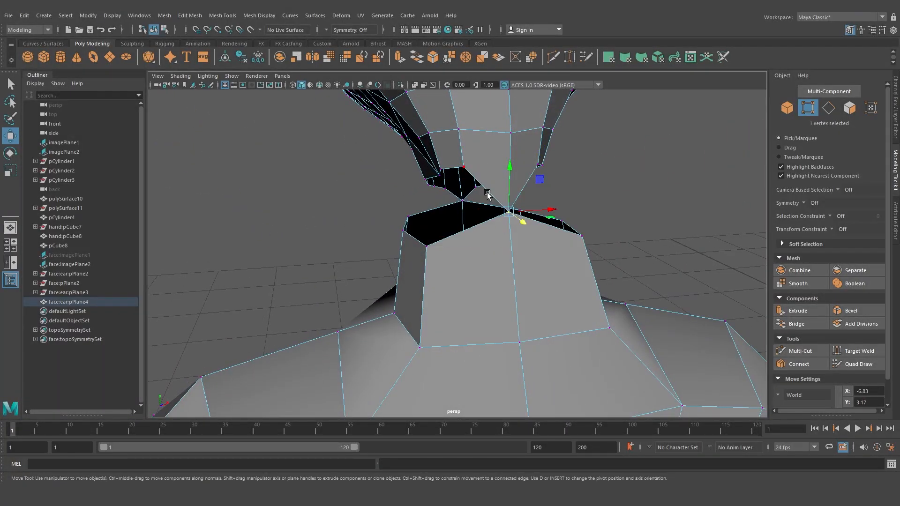
alt+drag(488, 194, 406, 194)
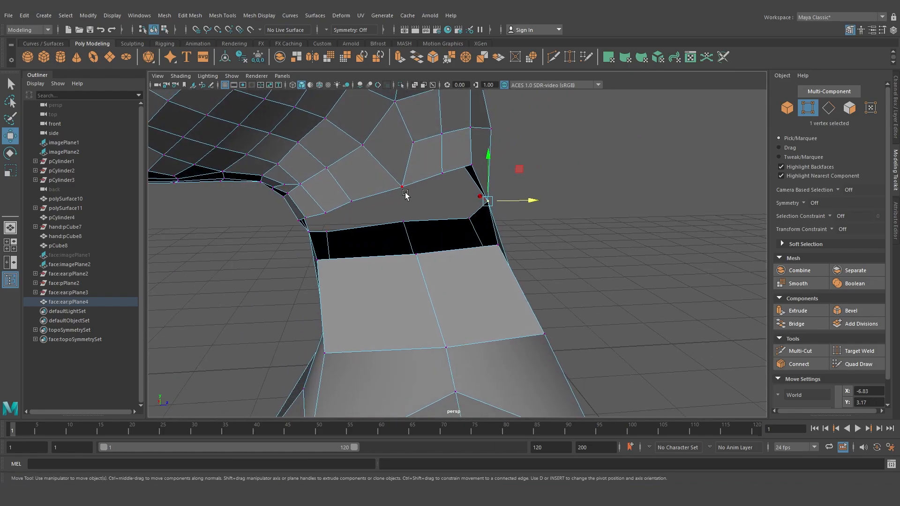
click(406, 194)
shift+click(414, 255)
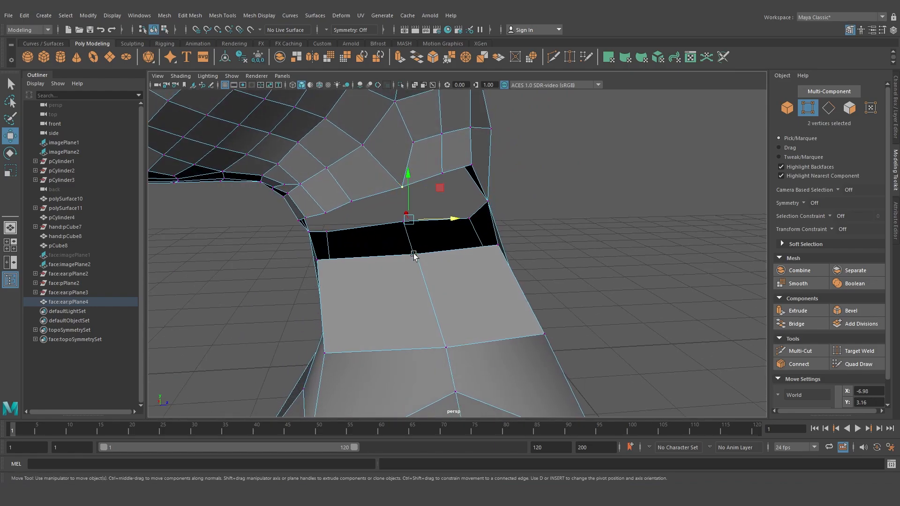
key(g)
alt+drag(419, 246, 518, 219)
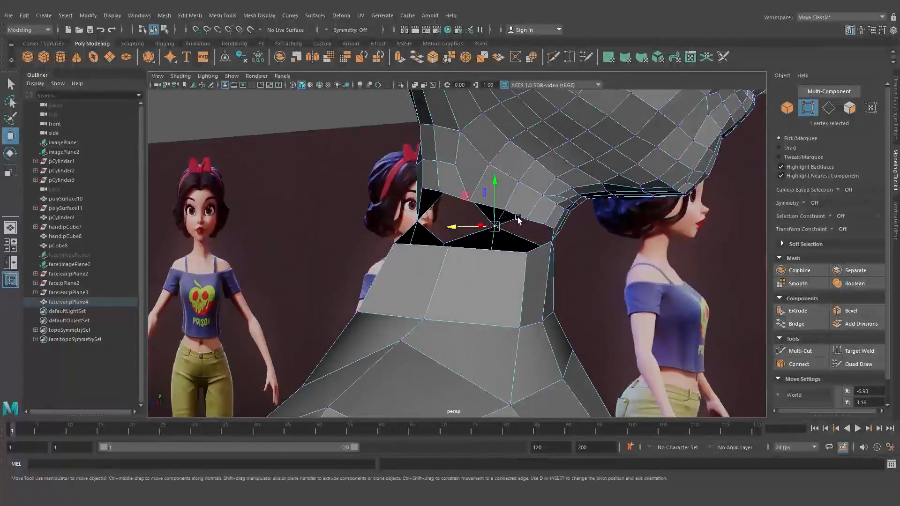
Continue pulling head neck vertices onto the body's neck opening around the side of the neck
click(474, 202)
shift+click(450, 250)
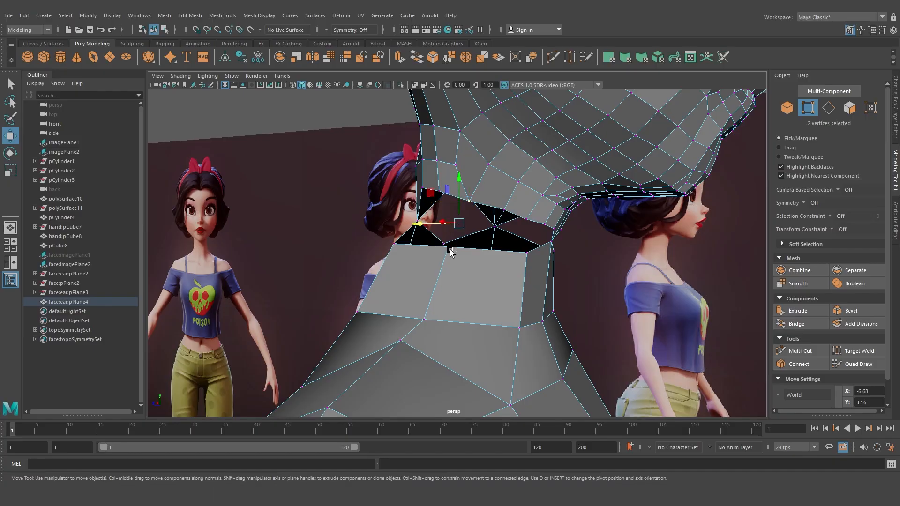
key(g)
alt+drag(488, 244, 464, 247)
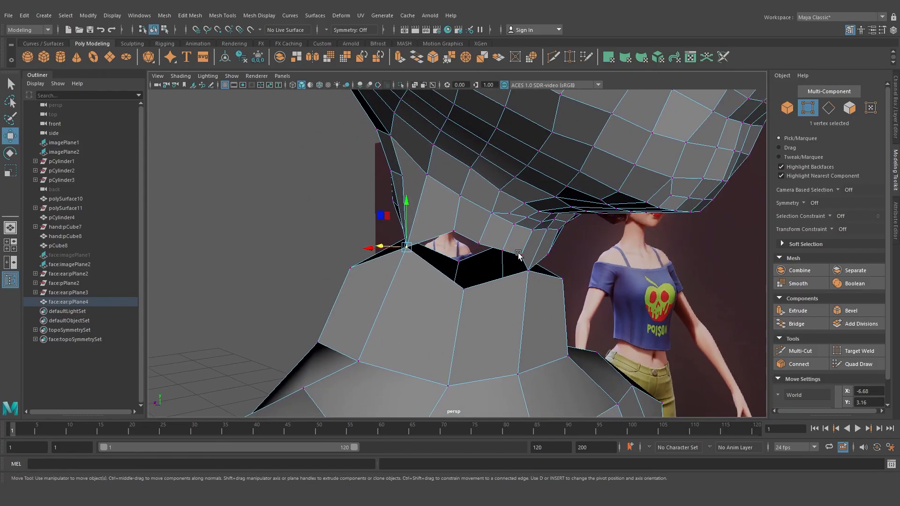
mouse_move(480, 248)
alt+mouse_down()
mouse_move(488, 263)
mouse_move(474, 253)
alt+mouse_up()
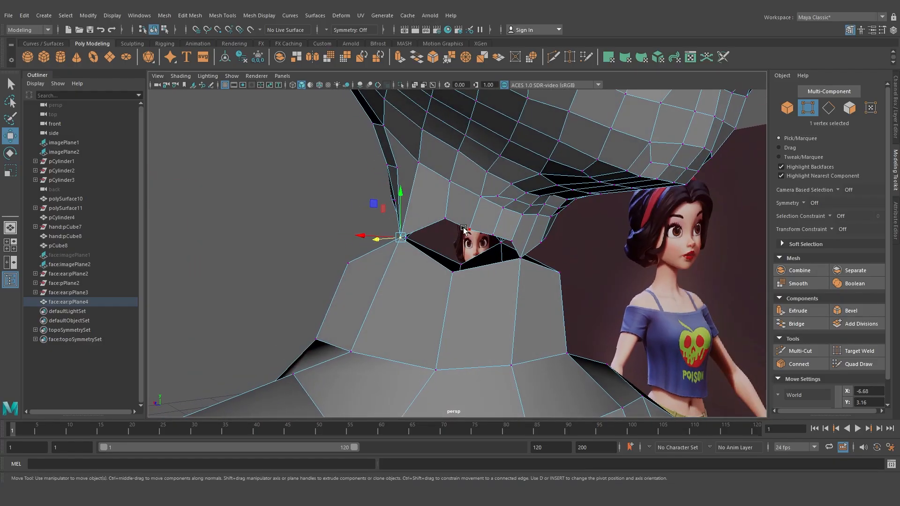
shift+click(453, 273)
key(g)
alt+drag(385, 256, 478, 209)
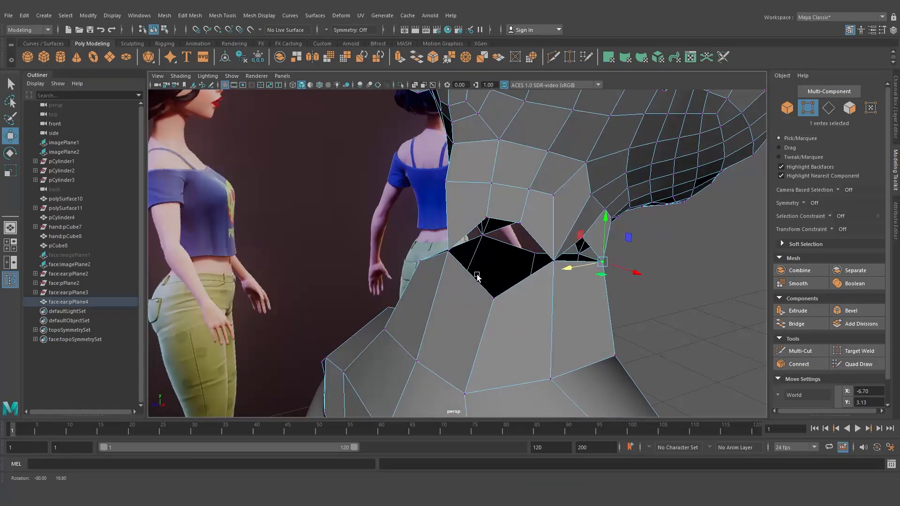
click(518, 224)
middle_drag(495, 296, 496, 301)
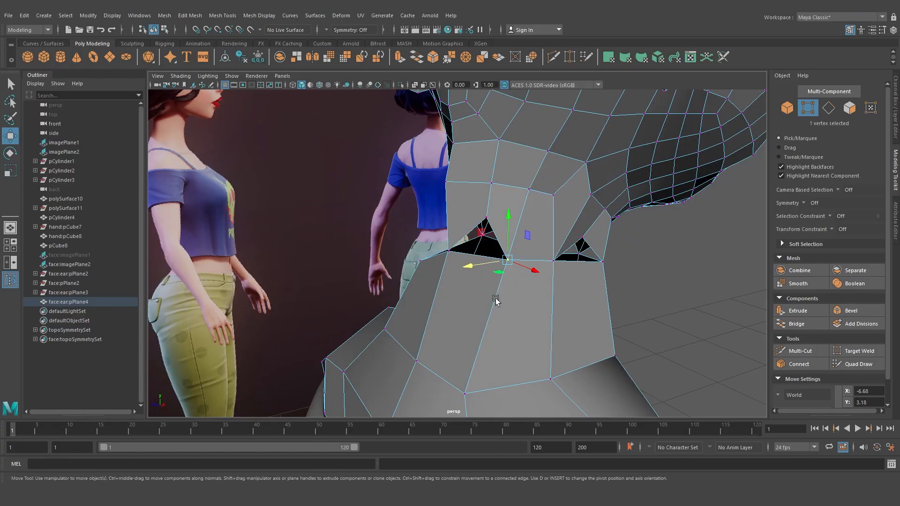
Move the remaining neck border vertices on the other side so the head's neck meets the body
alt+drag(484, 284, 503, 230)
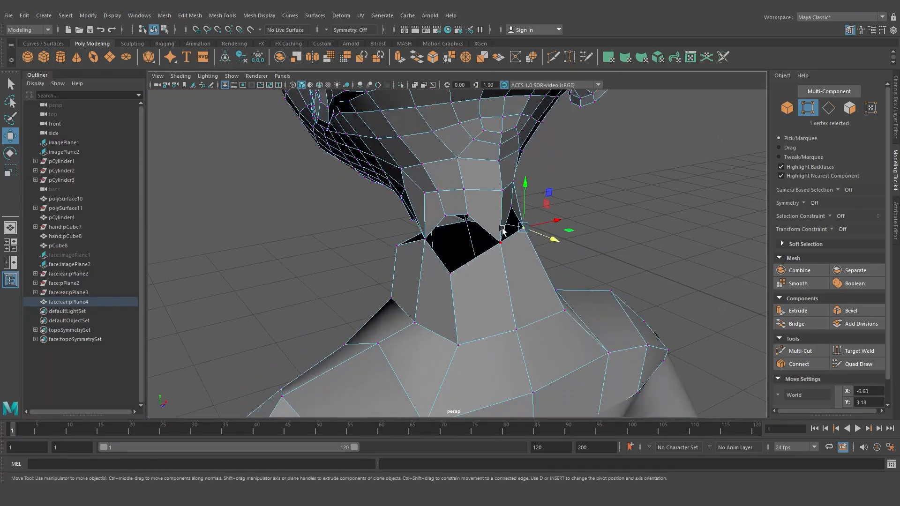
click(445, 215)
shift+click(451, 273)
key(g)
alt+drag(478, 285, 392, 246)
click(383, 246)
shift+click(385, 280)
key(g)
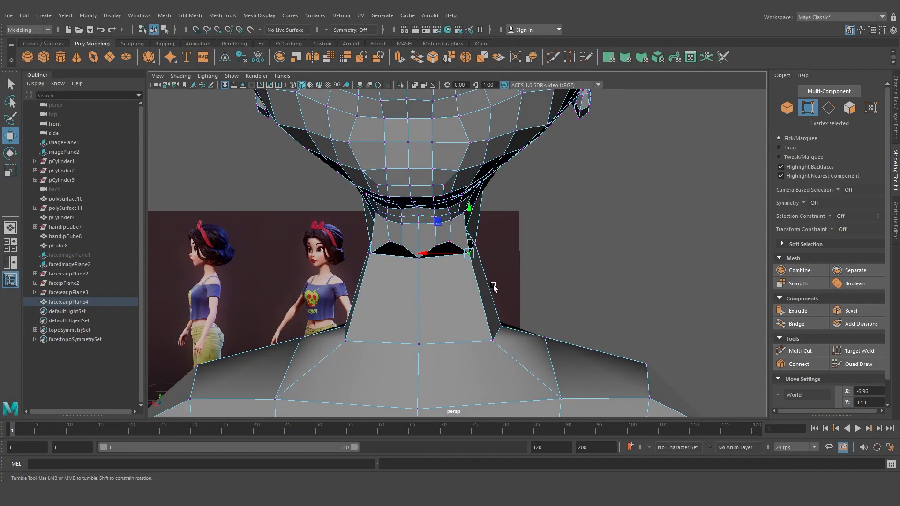
alt+drag(440, 244, 446, 280)
Use Multi-Cut to cut two nested U-shaped edge paths into the front of the body's neck
scroll(443, 278, up, 5)
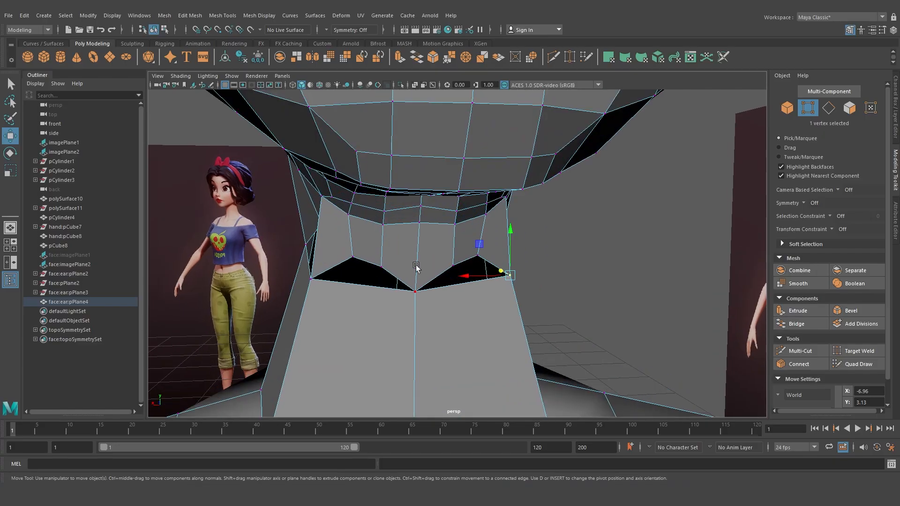
alt+middle_drag(397, 274, 395, 259)
right_drag(402, 219, 425, 206)
alt+middle_drag(417, 226, 419, 204)
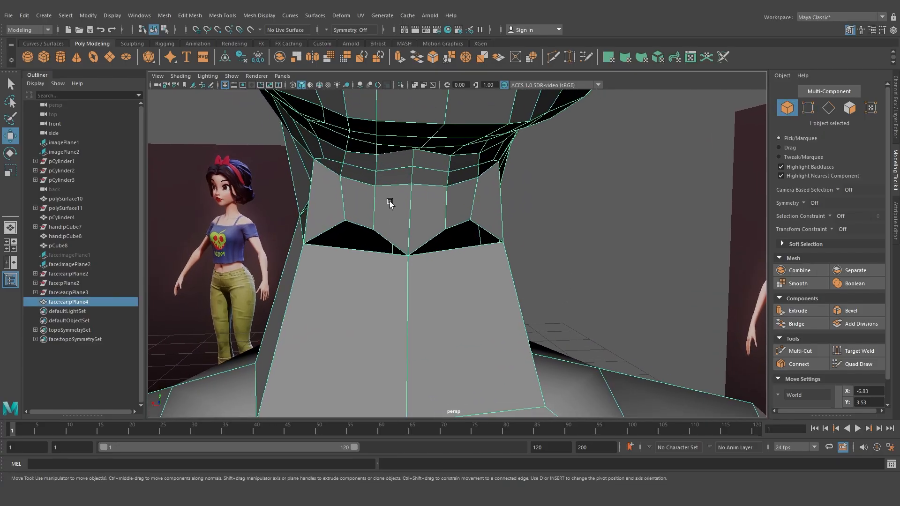
shift+right_drag(390, 202, 344, 201)
click(408, 256)
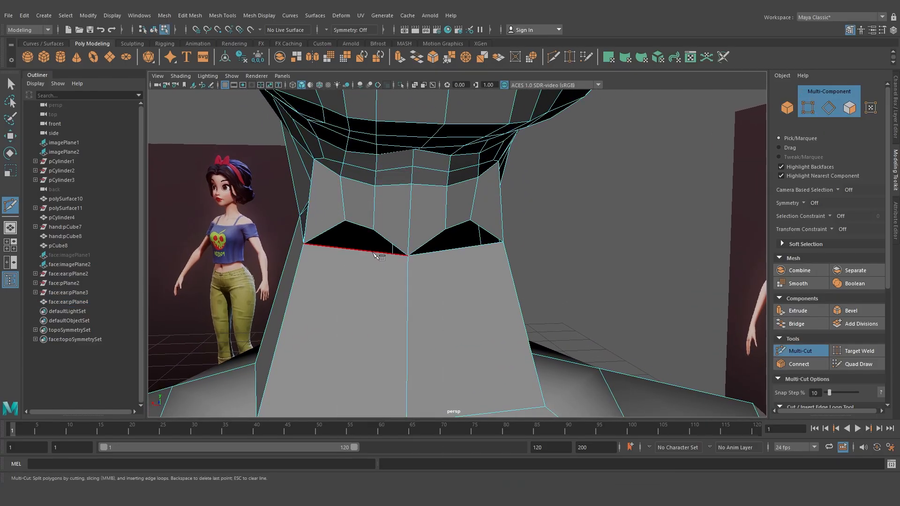
click(373, 251)
click(370, 322)
click(453, 322)
click(338, 247)
click(327, 374)
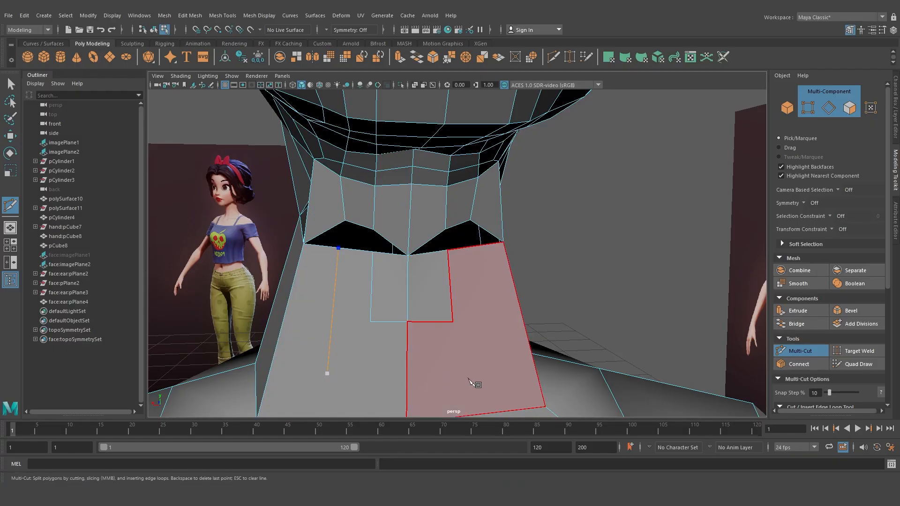
click(497, 374)
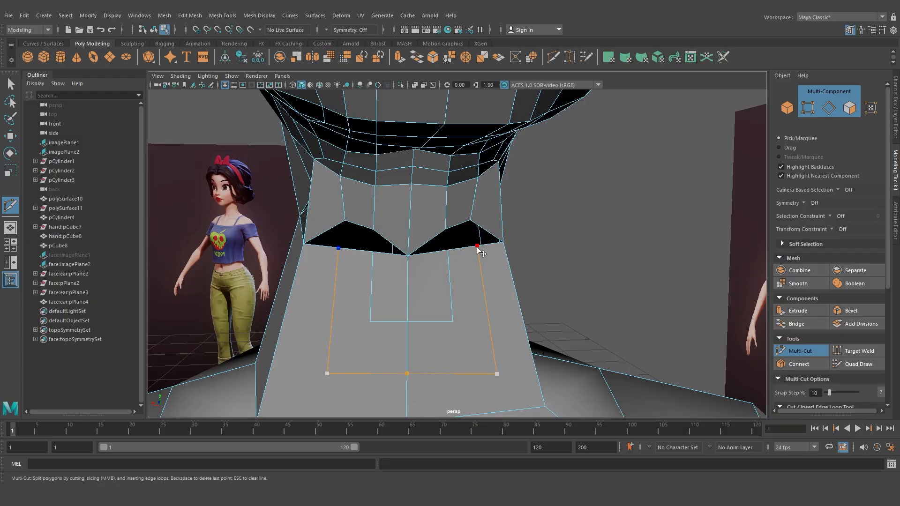
key(w)
Split the top edge of the body's neck opening with Multi-Cut to add a matching vertex
scroll(479, 255, down, 5)
alt+drag(482, 263, 464, 261)
scroll(410, 267, up, 2)
click(470, 260)
key(ctrl+shift+x)
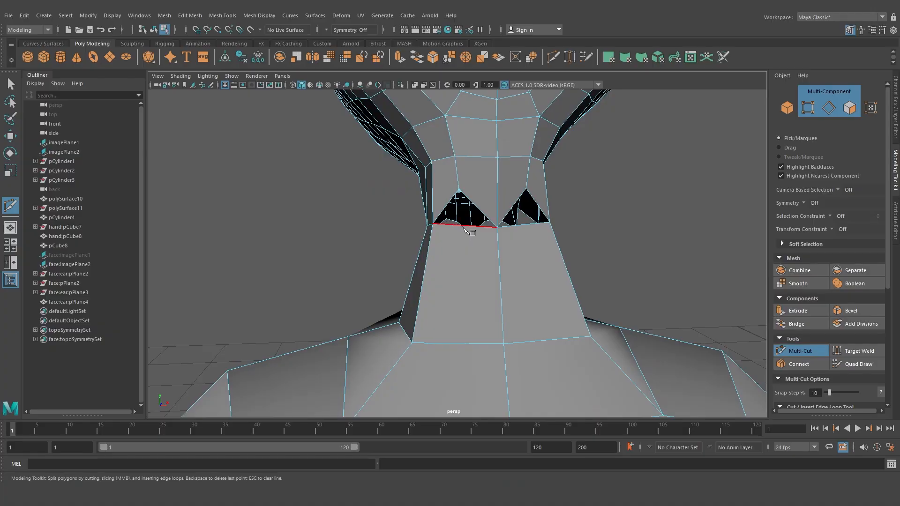
click(463, 233)
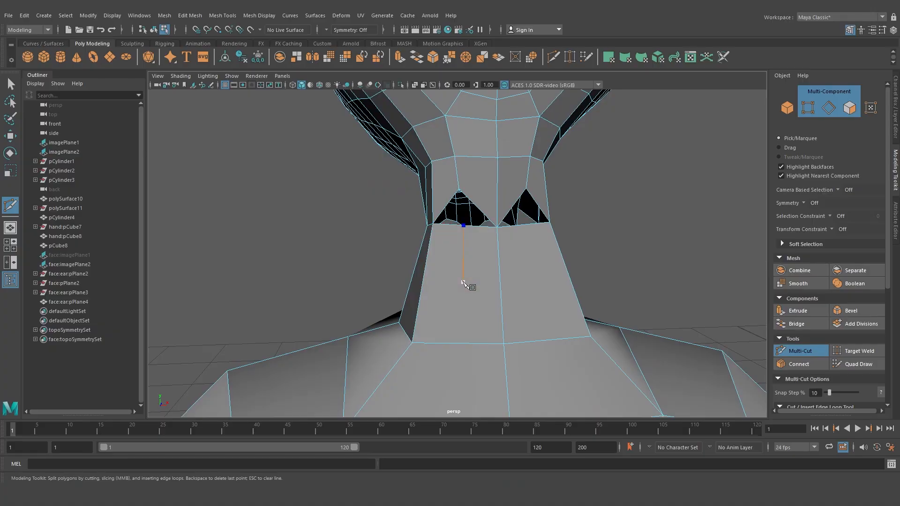
click(529, 226)
key(w)
Move the new neck opening vertices up to line up with the head's neck border vertices
scroll(498, 245, down, 3)
alt+drag(474, 253, 438, 268)
right_drag(425, 214, 387, 215)
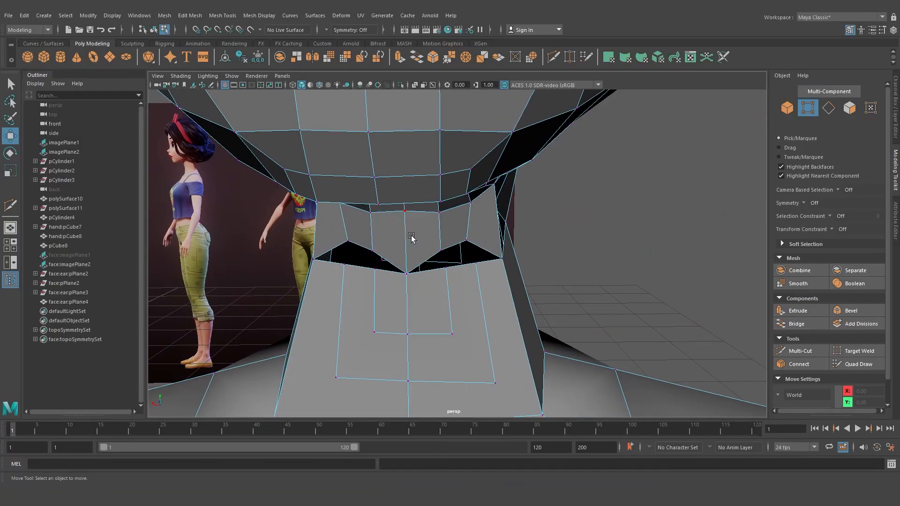
click(444, 251)
right_drag(443, 251, 461, 241)
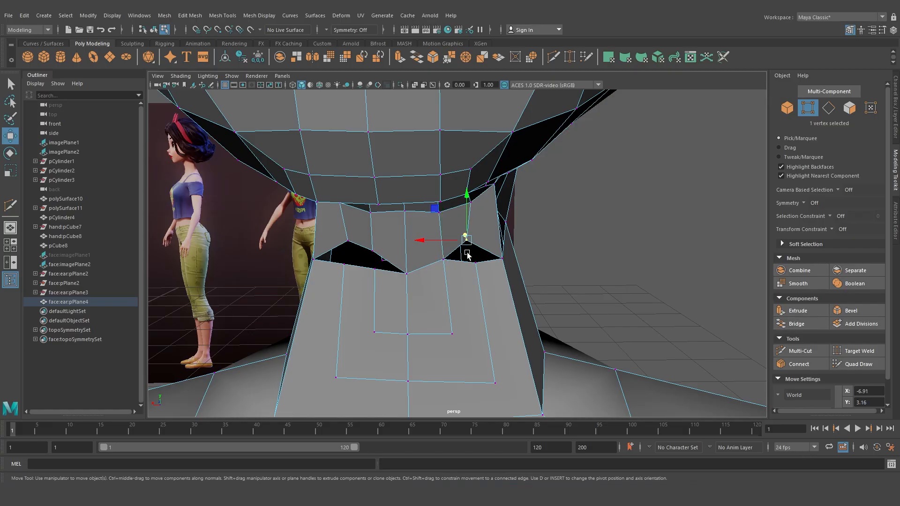
key(g)
click(376, 252)
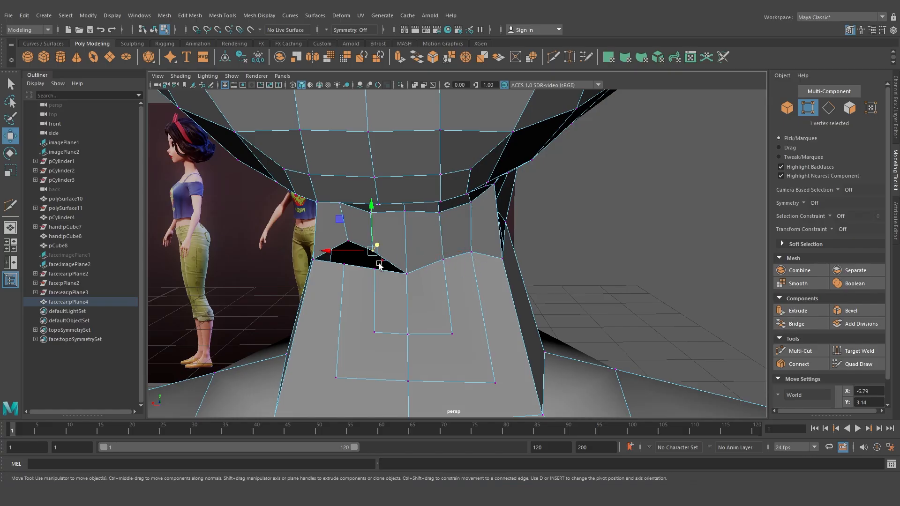
key(g)
alt+drag(379, 272, 509, 278)
shift+right_drag(483, 236, 458, 245)
Cut an additional edge path with Multi-Cut across the side of the body's neck
click(541, 229)
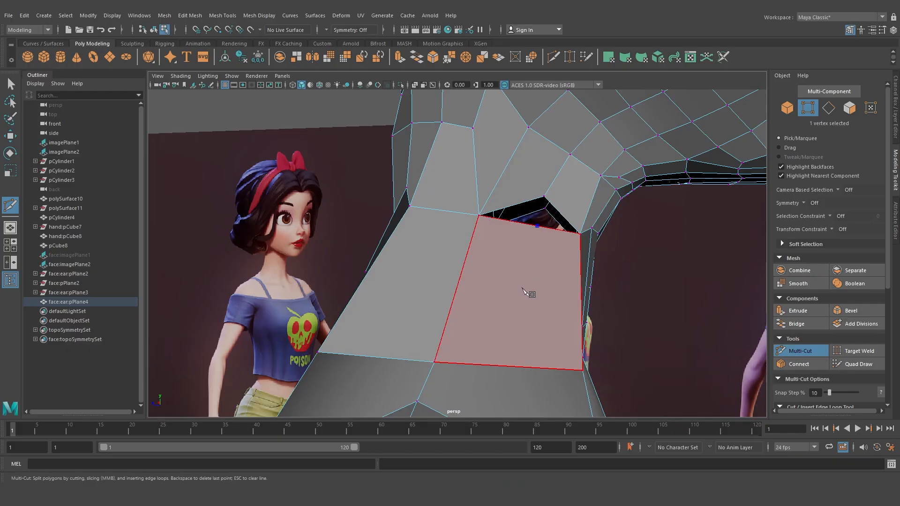
alt+drag(519, 311, 483, 316)
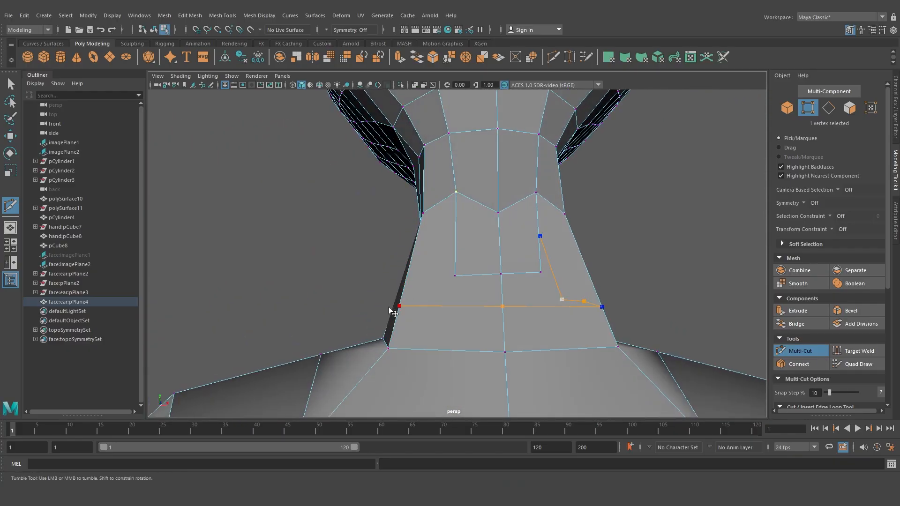
alt+drag(390, 312, 466, 315)
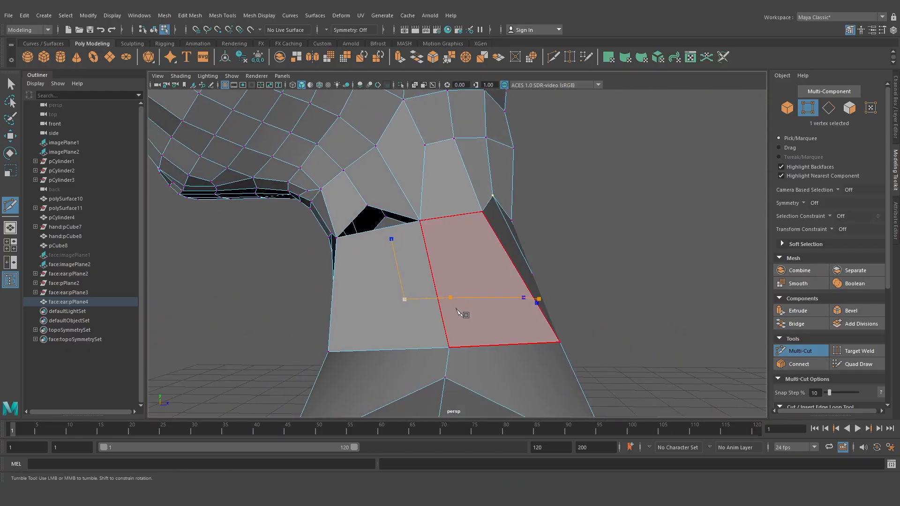
click(378, 230)
key(w)
Adjust the side neck vertices so the new edges meet the head's neck border
right_drag(396, 238, 377, 177)
alt+drag(518, 248, 475, 209)
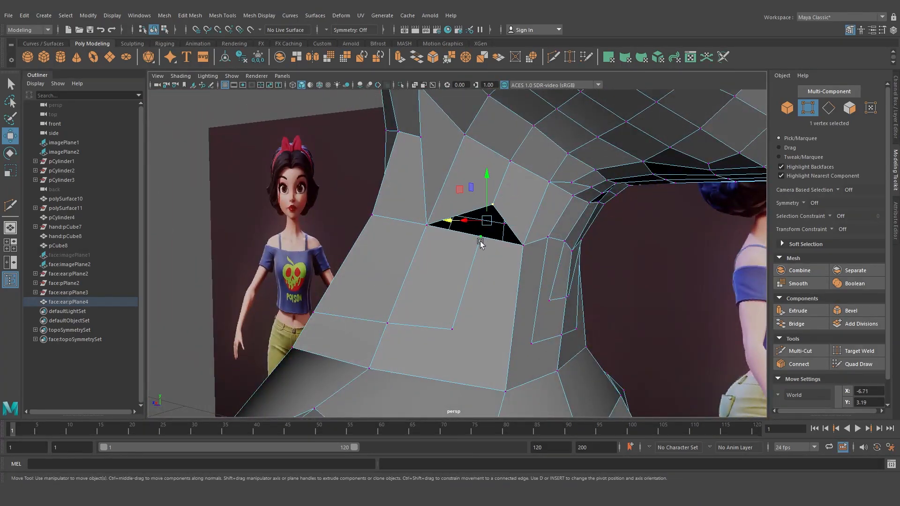
right_drag(446, 190, 457, 187)
alt+drag(458, 187, 454, 229)
right_click(454, 230)
right_drag(454, 230, 408, 228)
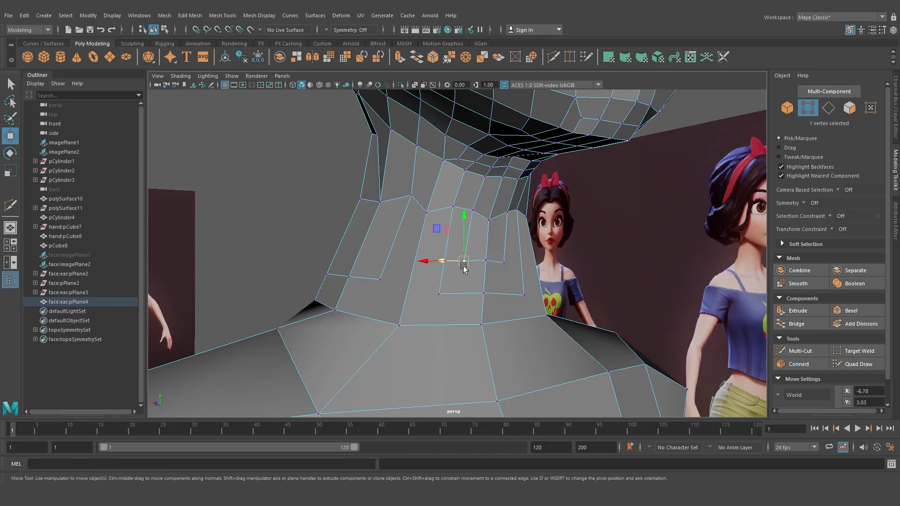
shift+right_drag(442, 291, 437, 347)
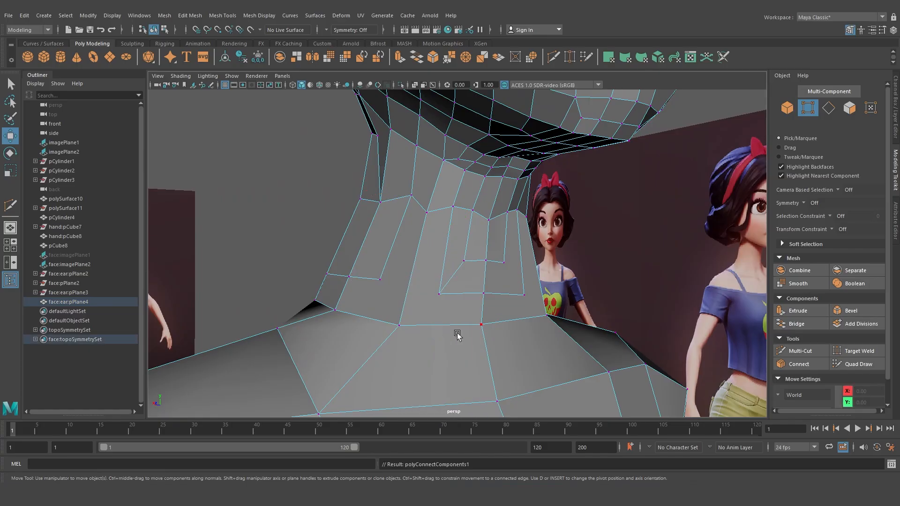
alt+drag(497, 296, 478, 281)
click(466, 258)
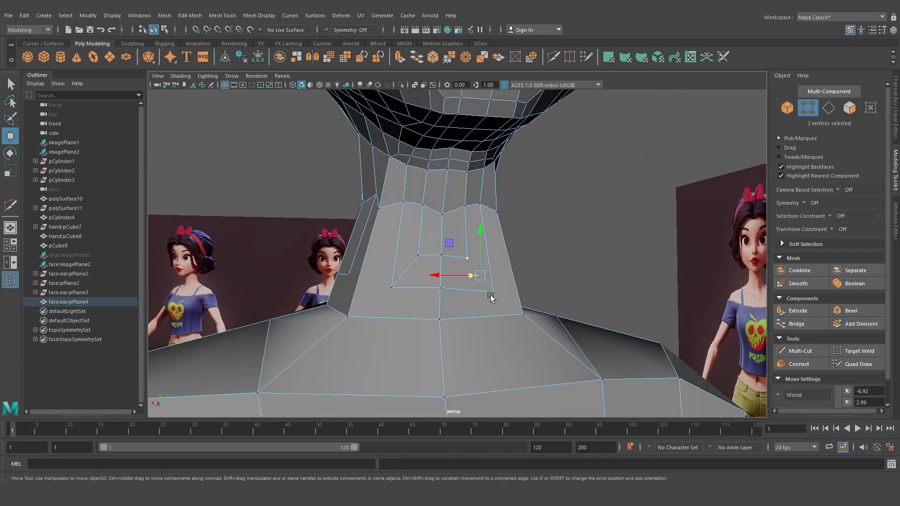
Move the remaining body neck vertices one by one to even out the join with the head's neck
key(g)
click(392, 287)
shift+click(348, 317)
key(g)
click(428, 289)
shift+click(458, 317)
alt+drag(502, 328, 455, 267)
key(g)
shift+click(434, 312)
key(g)
click(505, 251)
shift+click(471, 277)
key(g)
click(458, 254)
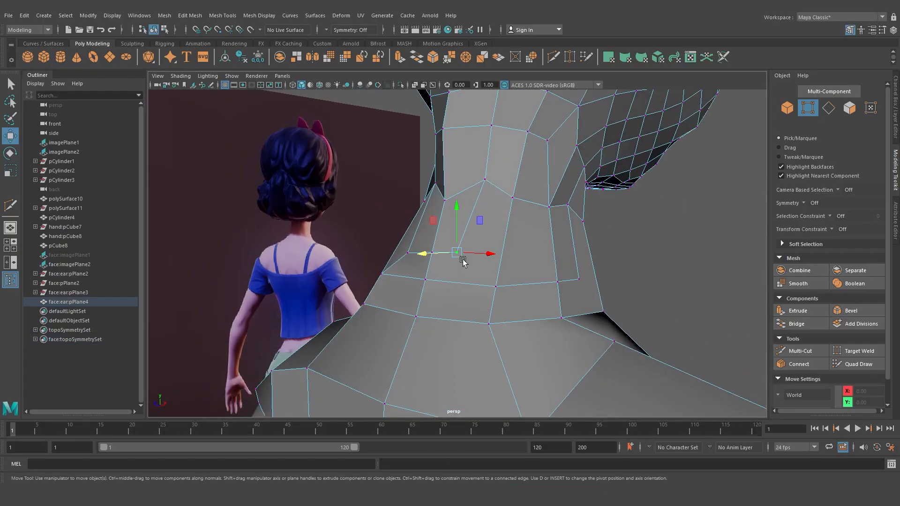
shift+click(496, 287)
key(g)
alt+drag(498, 288, 471, 224)
click(453, 275)
shift+click(502, 319)
key(g)
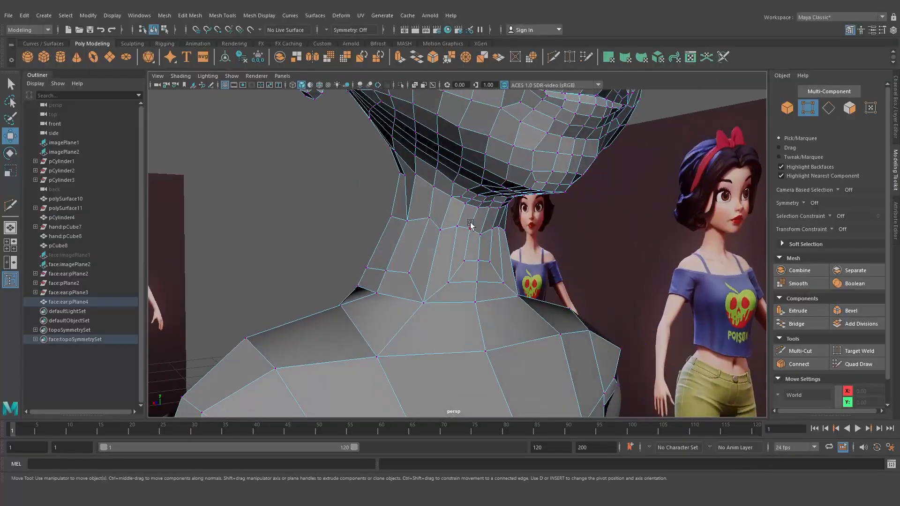
right_drag(470, 224, 510, 209)
Turn on smooth mesh preview and select the head mesh to check the neck join
key(3)
click(336, 191)
alt+drag(334, 189, 468, 249)
click(468, 248)
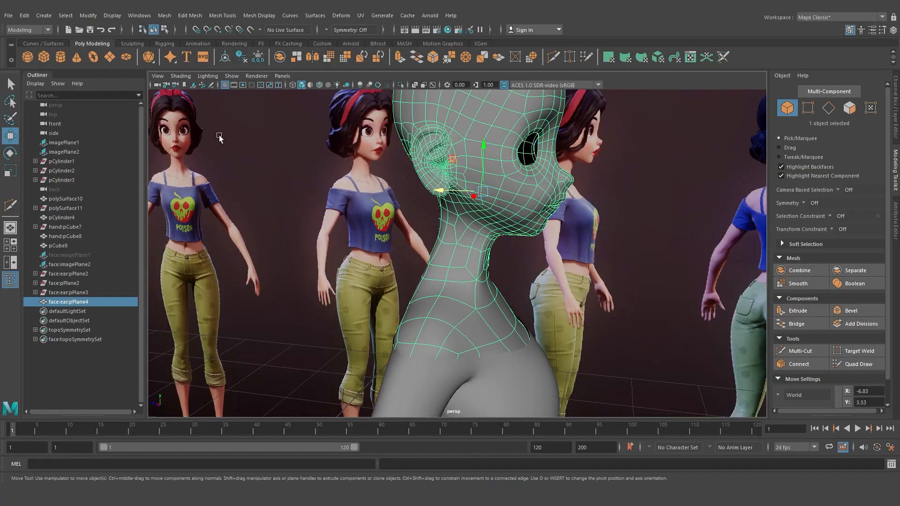
Reshape the side of the neck with a Grab sculpting stroke
click(128, 44)
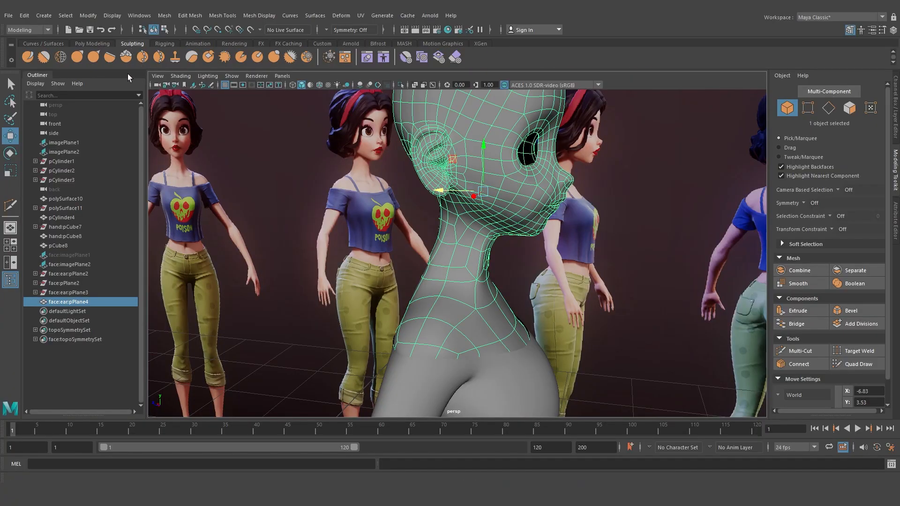
click(81, 57)
scroll(474, 264, up, 3)
alt+drag(514, 251, 447, 264)
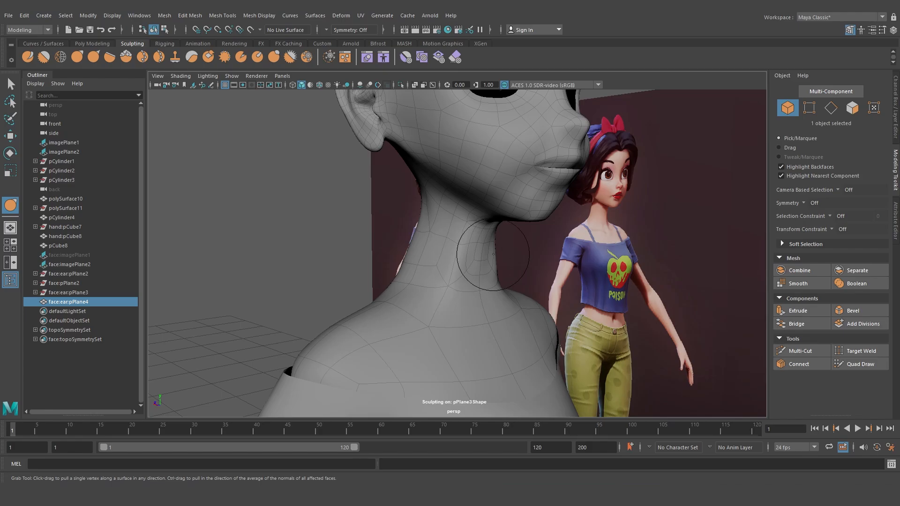
Select the head mesh and set topology symmetry using its center edge
key(w)
alt+drag(381, 247, 326, 245)
click(508, 237)
alt+middle_drag(521, 231, 520, 280)
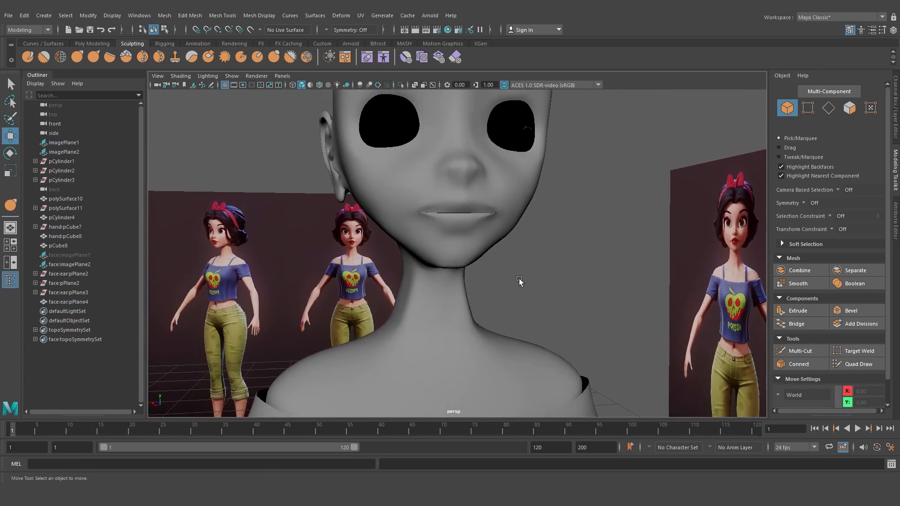
alt+drag(519, 280, 452, 200)
click(452, 201)
click(326, 30)
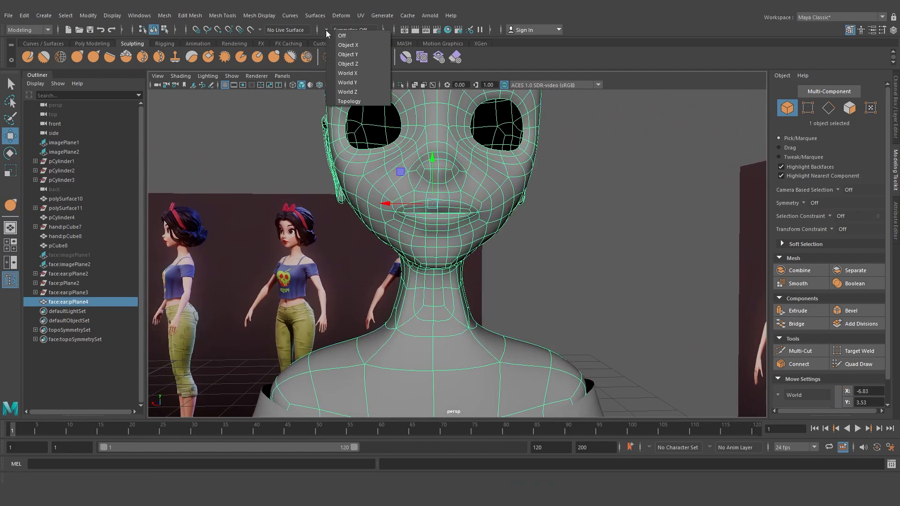
click(351, 102)
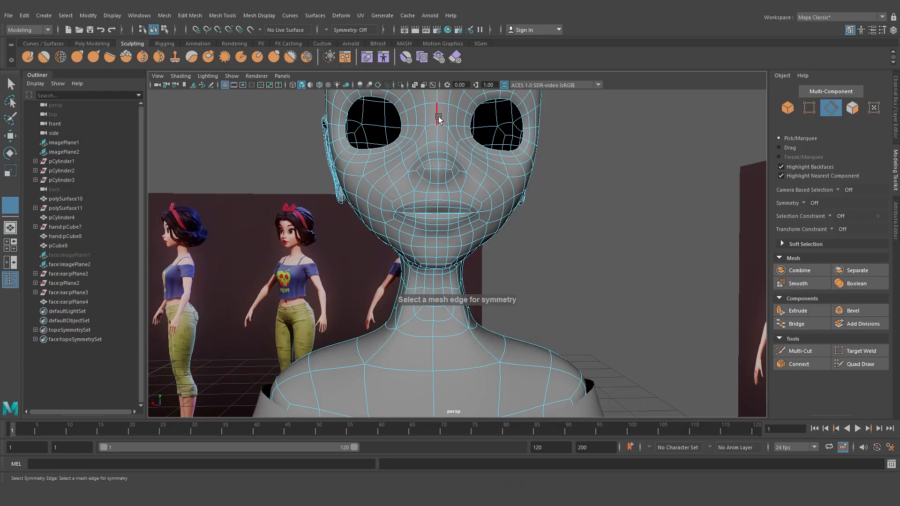
click(439, 118)
Reshape the side of the neck with a symmetric Grab sculpting stroke
key(y)
mouse_move(491, 366)
alt+mouse_down()
mouse_move(450, 291)
mouse_move(474, 276)
mouse_move(478, 286)
mouse_move(492, 281)
mouse_move(444, 274)
alt+mouse_up()
key(b)
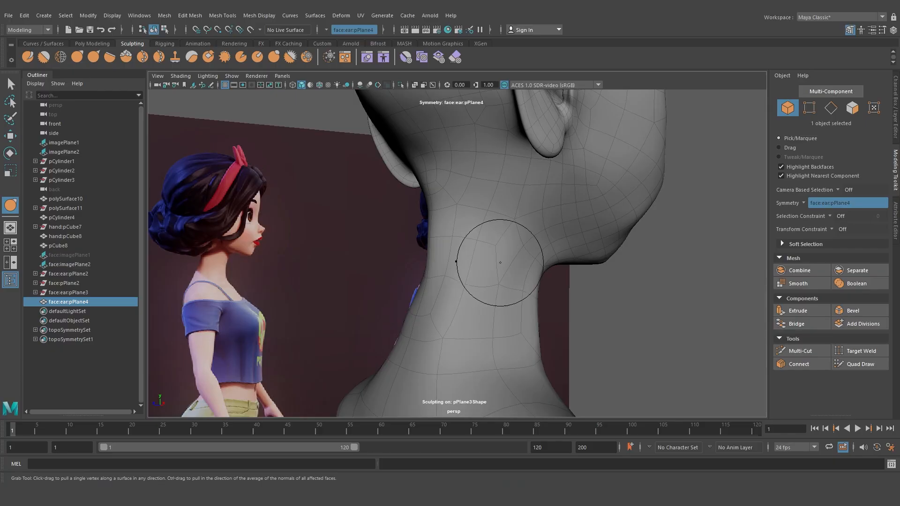
mouse_move(501, 263)
shift+mouse_down()
mouse_move(464, 300)
mouse_move(508, 297)
mouse_move(442, 291)
mouse_move(483, 231)
mouse_move(438, 267)
shift+mouse_up()
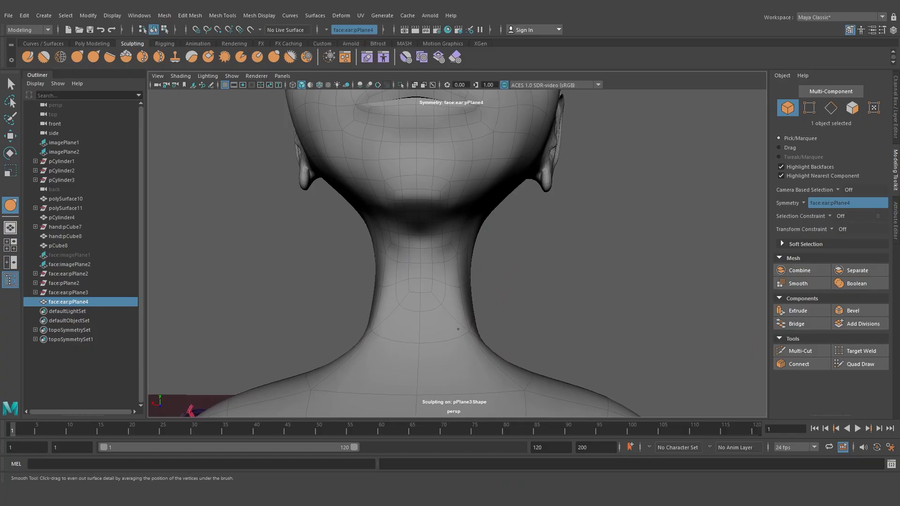
Compare the head and neck against the side and front reference images
key(w)
click(552, 291)
alt+drag(553, 292, 436, 307)
key(space)
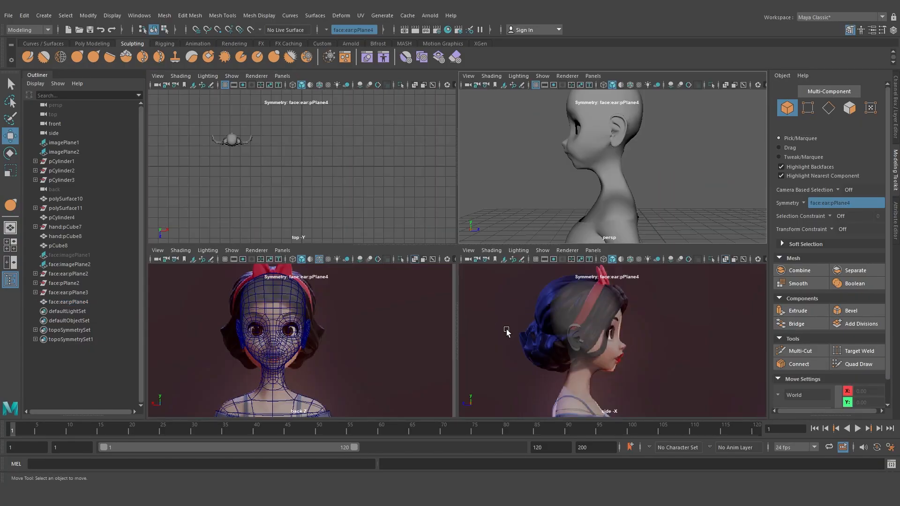
key(space)
scroll(485, 331, up, 3)
click(437, 250)
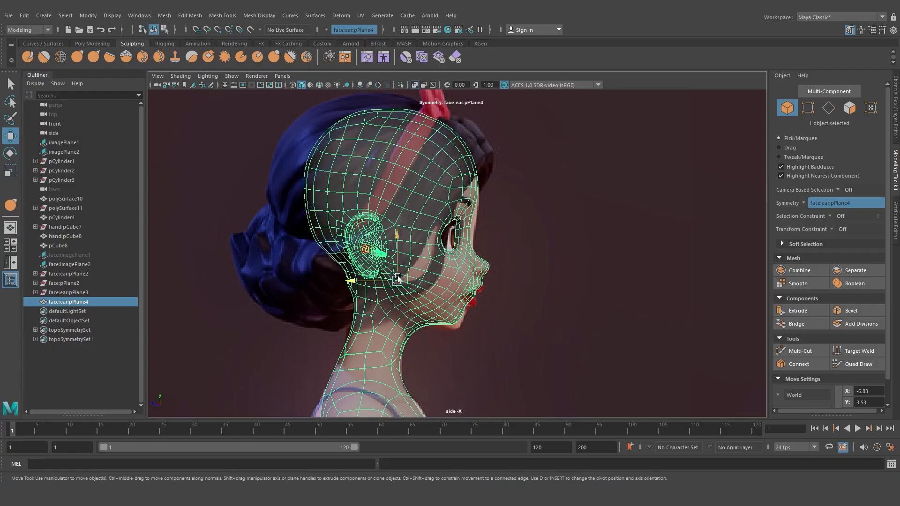
alt+middle_drag(397, 277, 496, 259)
scroll(488, 277, down, 6)
key(space)
key(space)
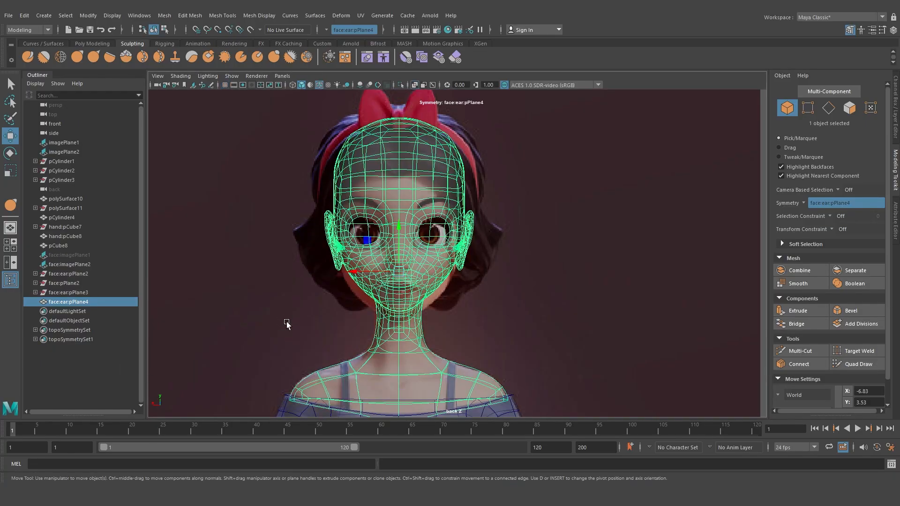
key(space)
scroll(287, 334, up, 3)
key(f)
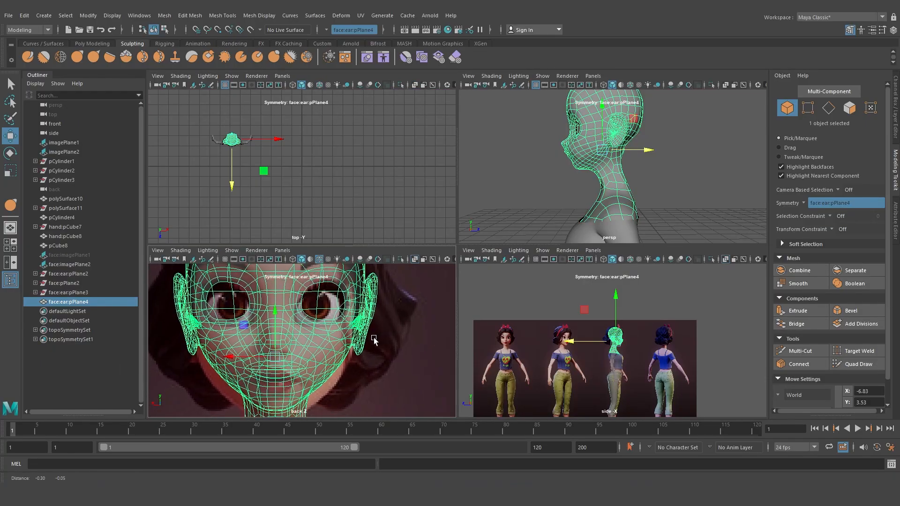
alt+middle_drag(261, 375, 268, 348)
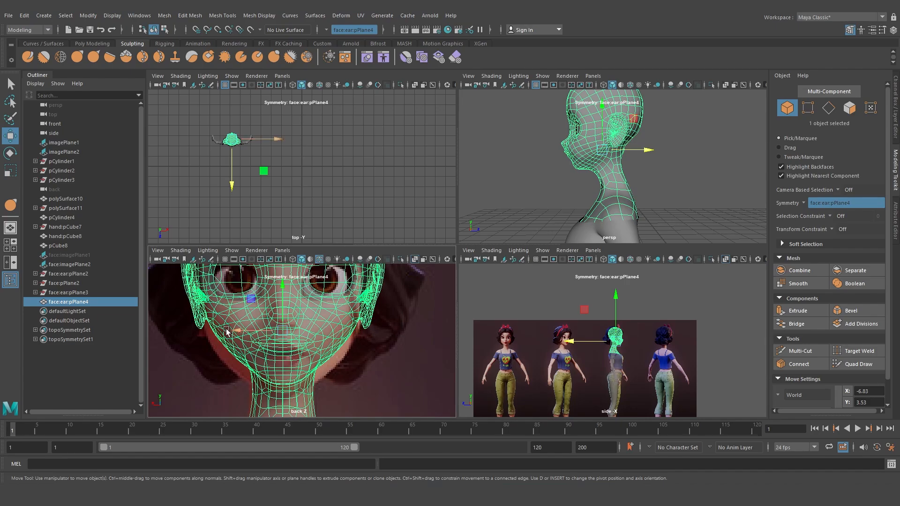
Inspect the neck join from the front reference view and in perspective
key(space)
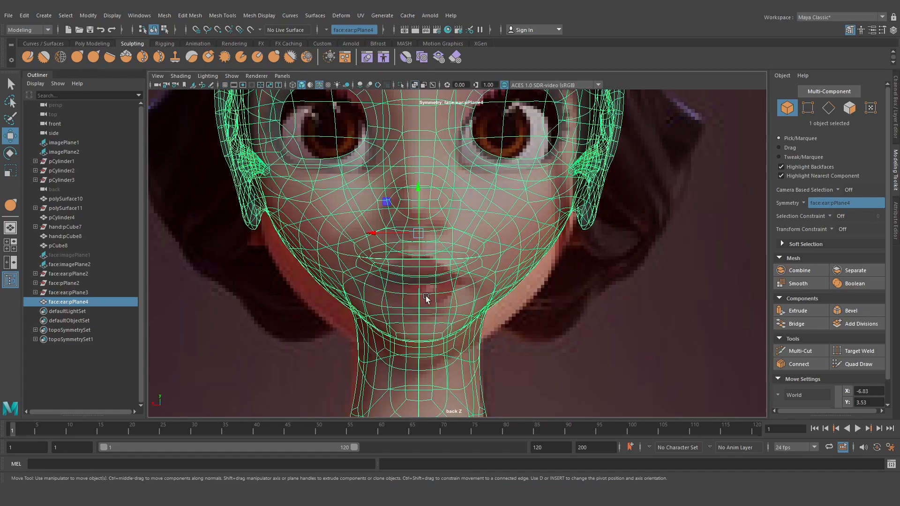
scroll(429, 291, down, 10)
alt+middle_drag(431, 285, 421, 326)
scroll(434, 317, up, 5)
scroll(435, 319, up, 1)
alt+drag(435, 319, 441, 275)
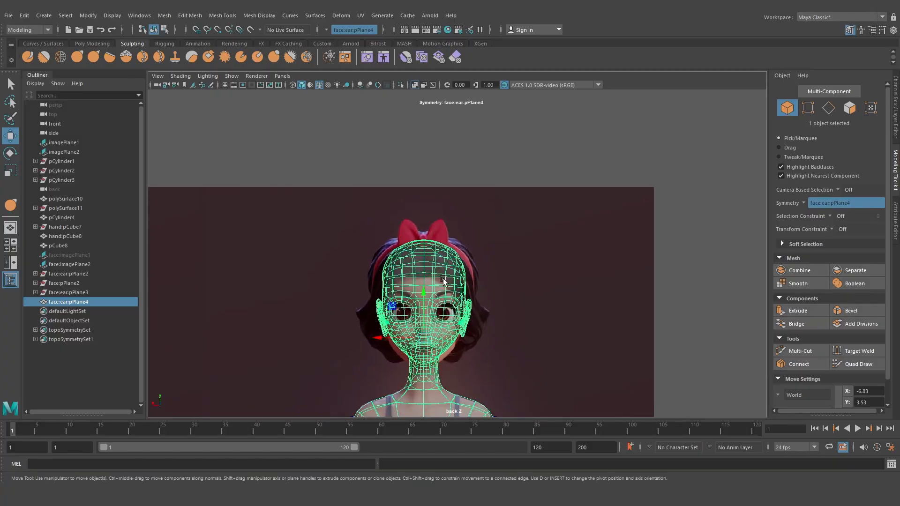
scroll(445, 272, up, 5)
key(space)
key(space)
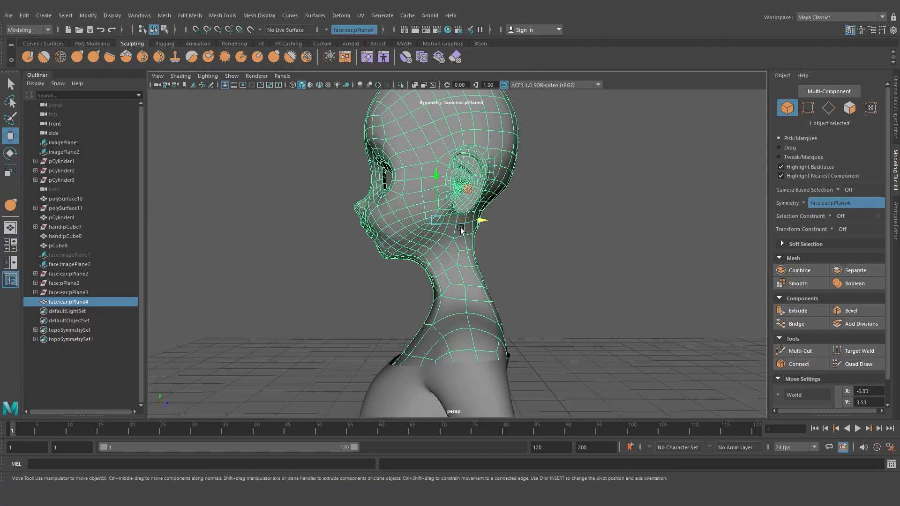
alt+middle_drag(459, 228, 458, 287)
scroll(460, 288, down, 3)
click(518, 294)
alt+drag(370, 269, 427, 291)
click(453, 265)
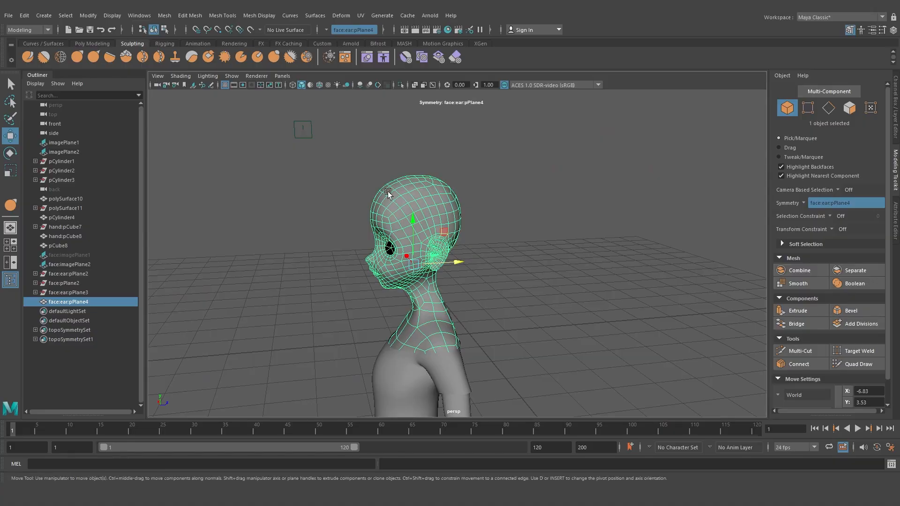
alt+drag(424, 248, 434, 232)
Isolate the head in the side reference view
key(space)
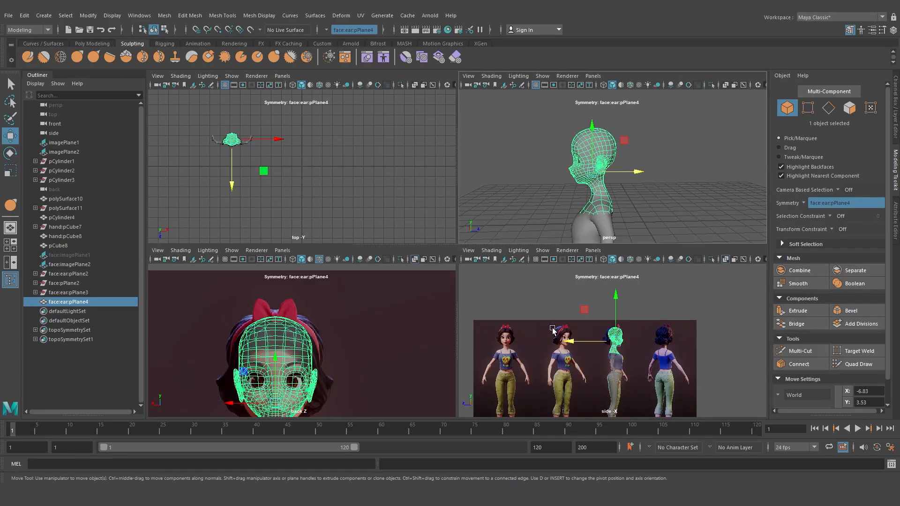
key(space)
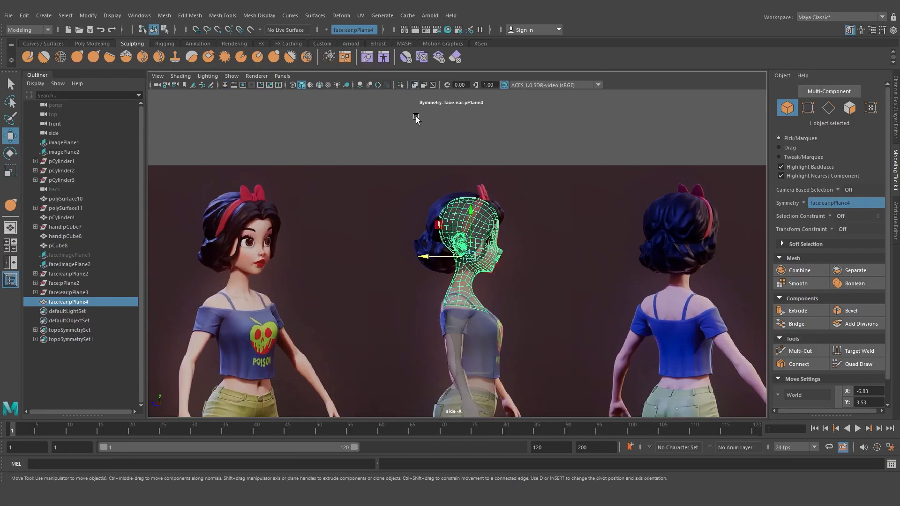
click(401, 85)
scroll(460, 331, up, 6)
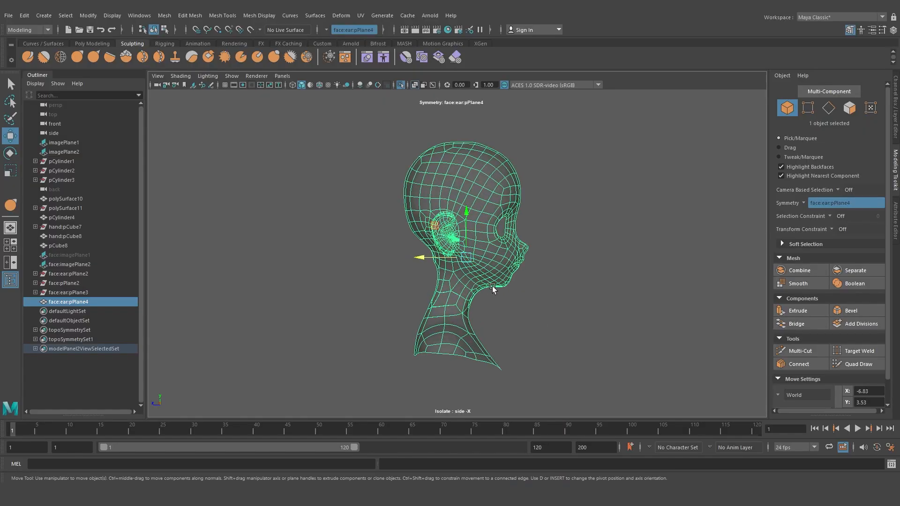
scroll(459, 330, down, 3)
scroll(462, 240, up, 8)
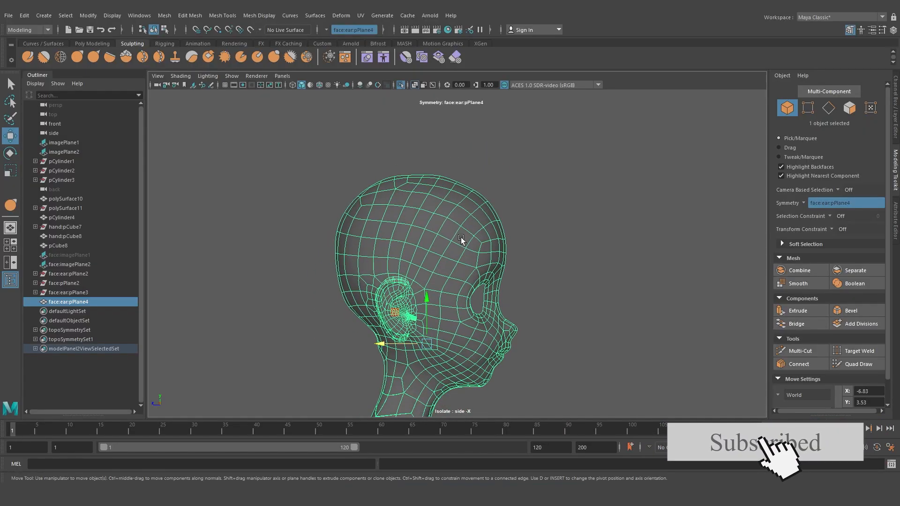
Turn symmetry off and lasso-select the faces of the upper skull in face mode
right_click(438, 216)
click(438, 241)
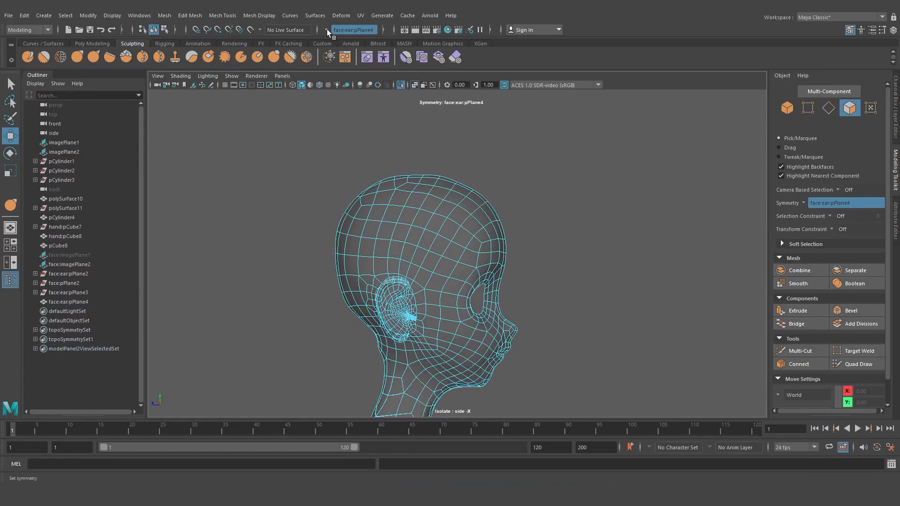
click(327, 29)
click(344, 35)
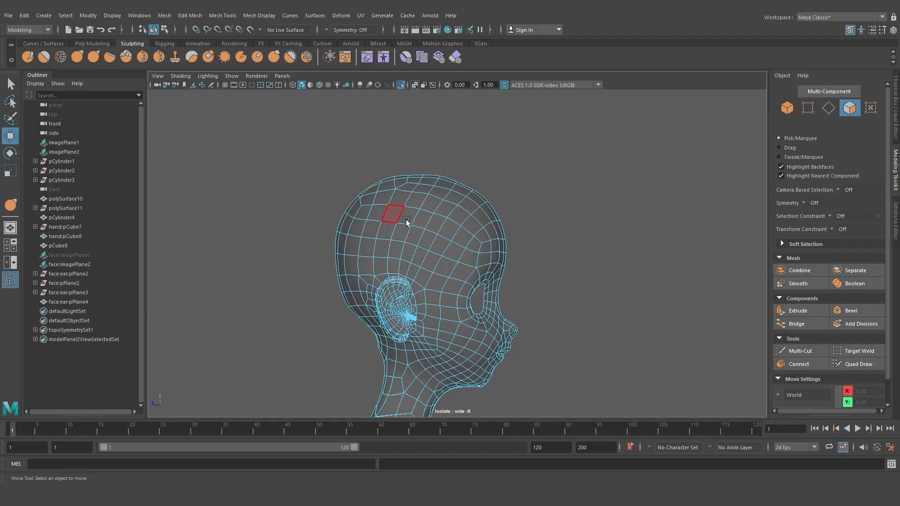
click(9, 103)
scroll(507, 231, up, 1)
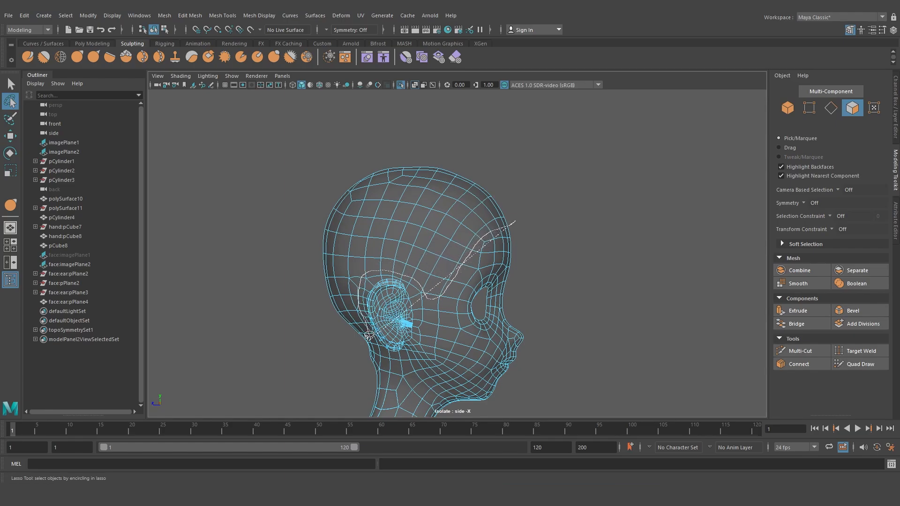
drag(387, 134, 506, 187)
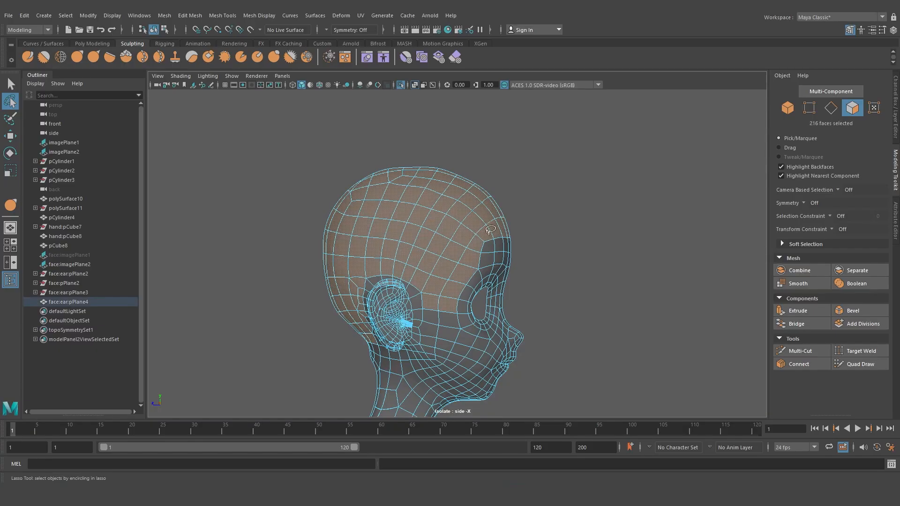
Refine the scalp face selection by adding and removing faces along its border
key(space)
key(space)
mouse_move(431, 266)
alt+mouse_down()
mouse_move(558, 268)
mouse_move(571, 281)
mouse_move(443, 274)
alt+mouse_up()
scroll(559, 267, up, 5)
alt+drag(412, 216, 381, 200)
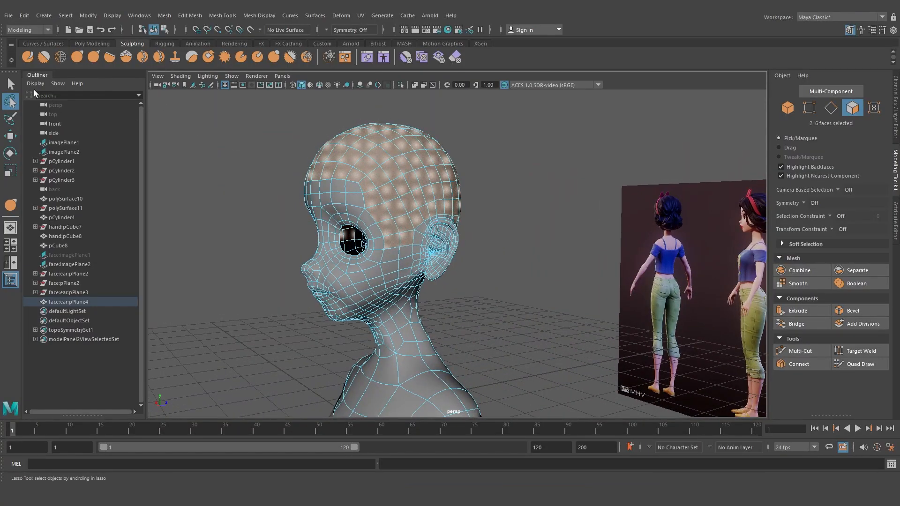
scroll(348, 216, up, 2)
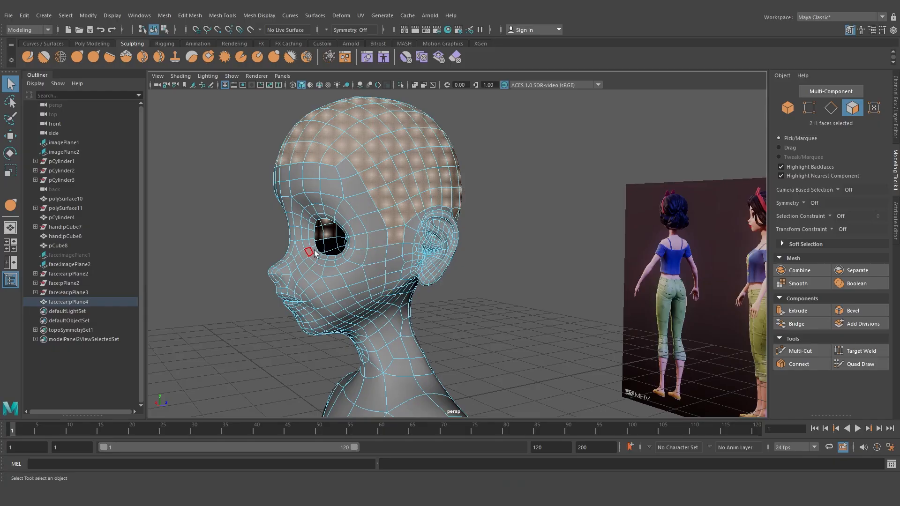
alt+drag(314, 253, 482, 237)
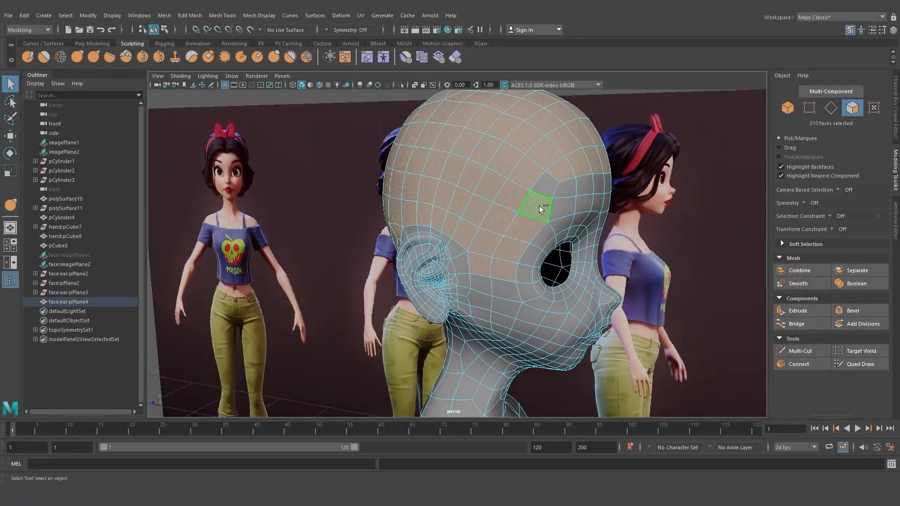
alt+drag(540, 259, 303, 267)
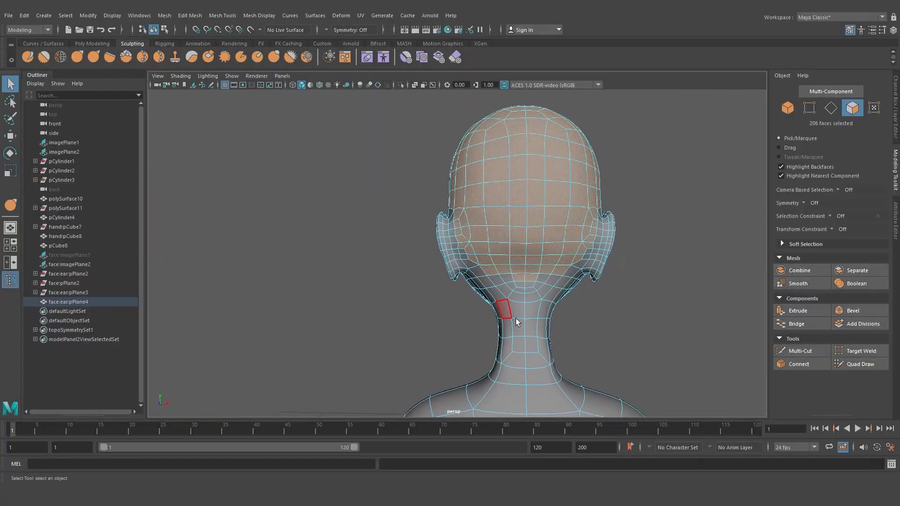
scroll(518, 317, up, 5)
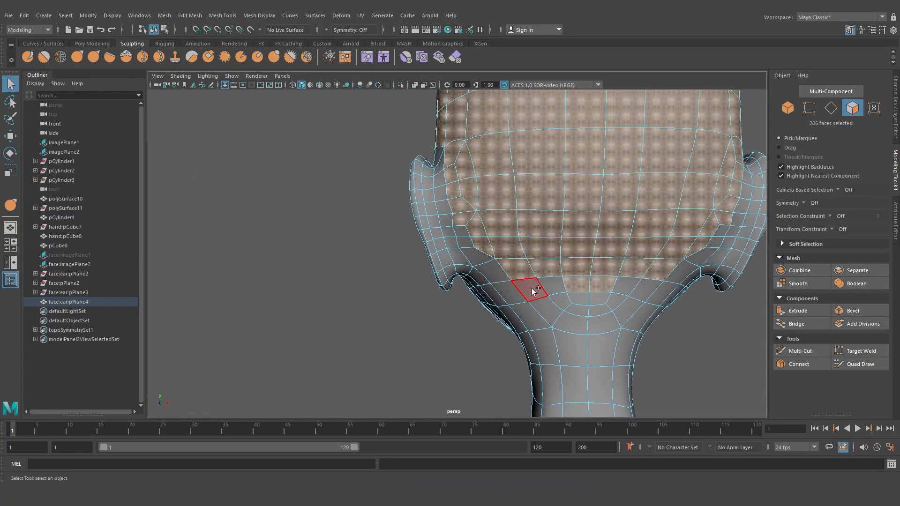
ctrl+shift+click(532, 289)
ctrl+shift+click(553, 286)
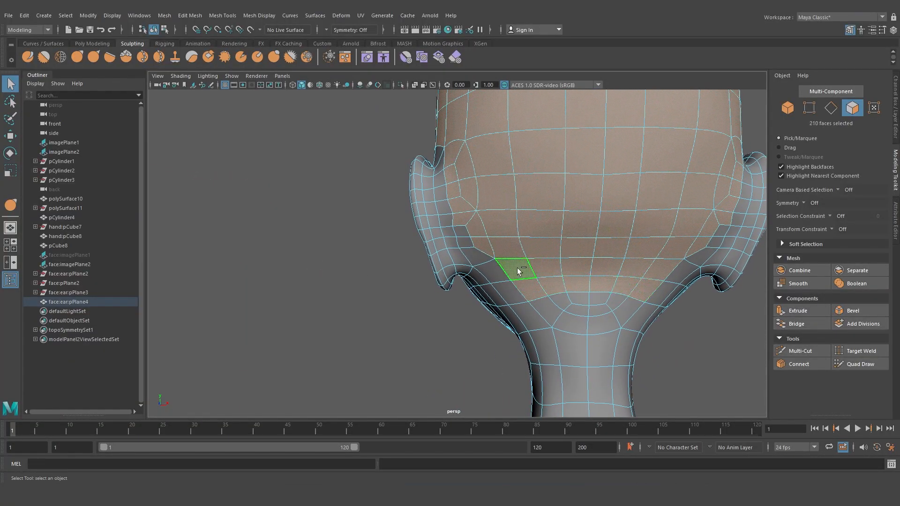
mouse_move(565, 257)
alt+mouse_down()
mouse_move(562, 265)
mouse_move(572, 263)
alt+mouse_up()
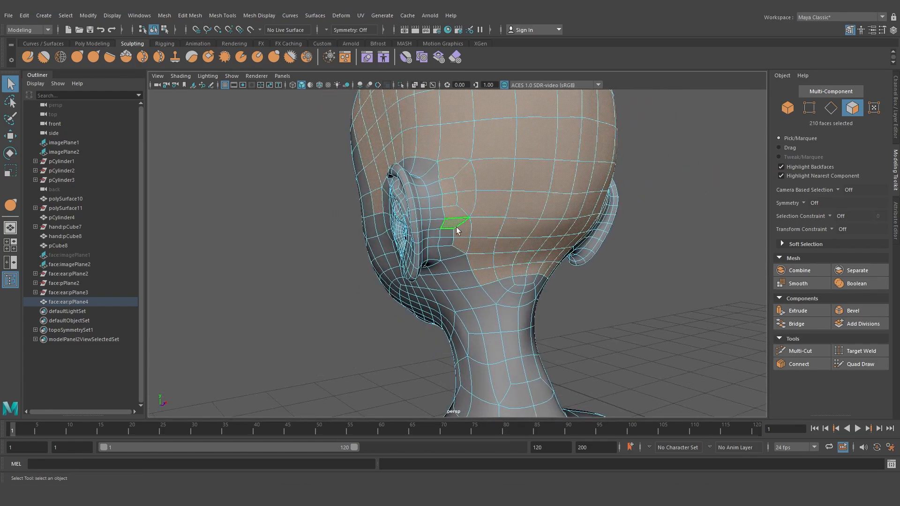
alt+drag(436, 153, 531, 237)
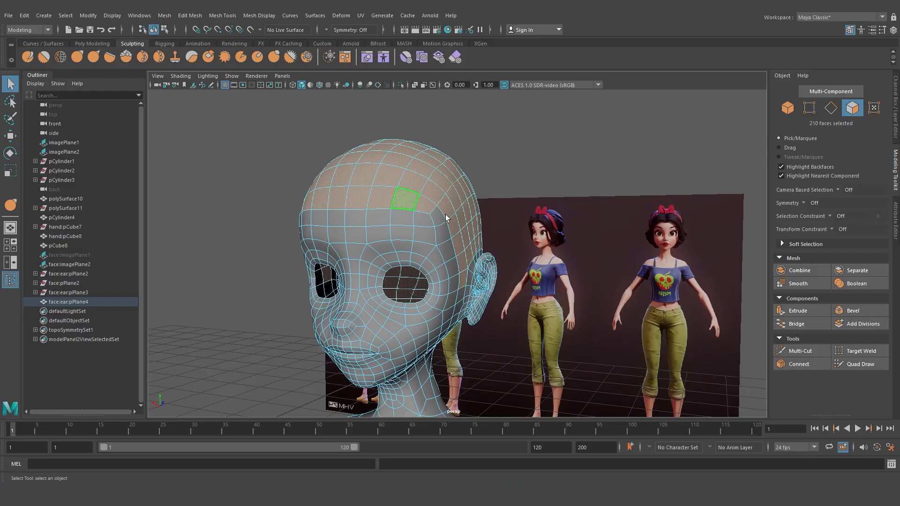
alt+drag(447, 218, 431, 201)
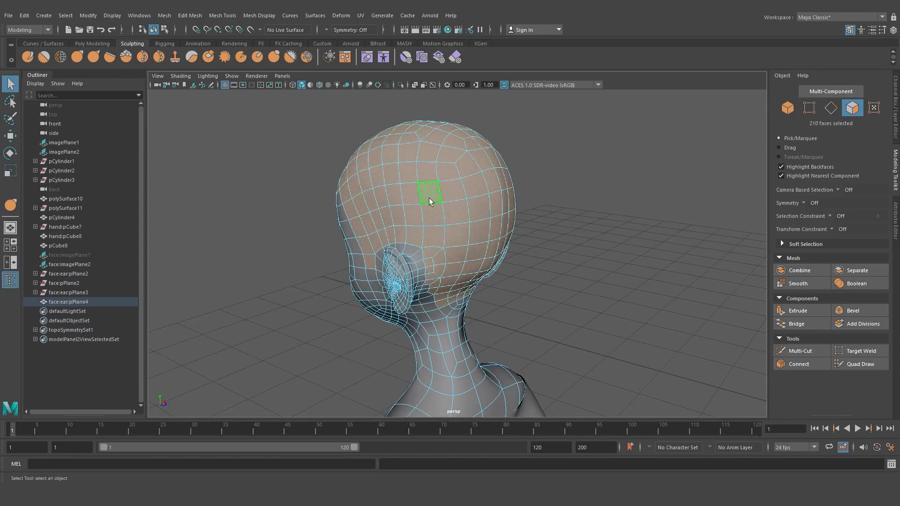
Extract the selected scalp faces from the head mesh
right_drag(429, 200, 420, 364)
right_drag(460, 165, 486, 153)
click(473, 165)
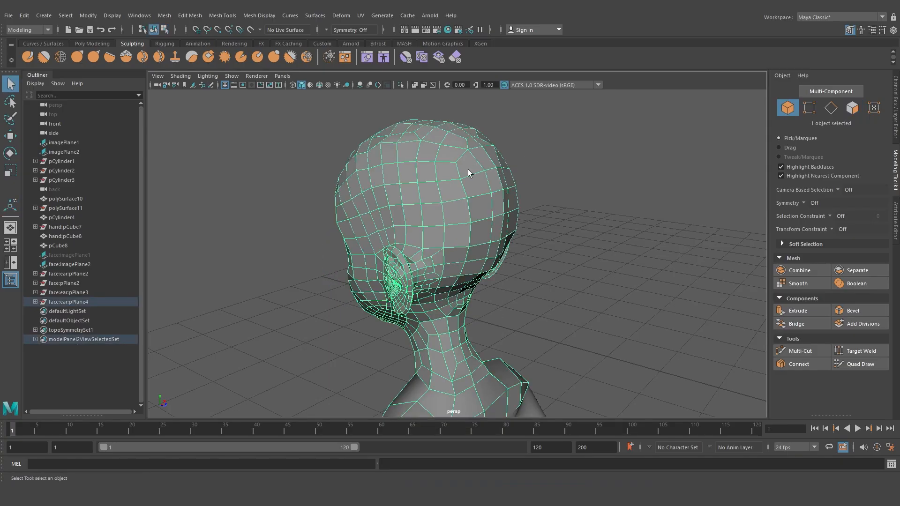
Try moving the extracted scalp piece and undo the move
key(w)
alt+drag(468, 169, 486, 188)
click(443, 213)
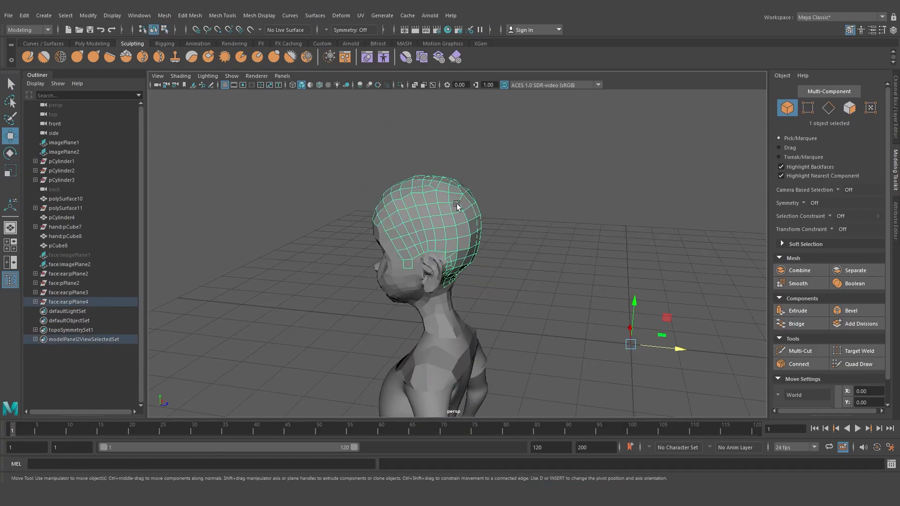
alt+drag(467, 232, 493, 228)
click(94, 43)
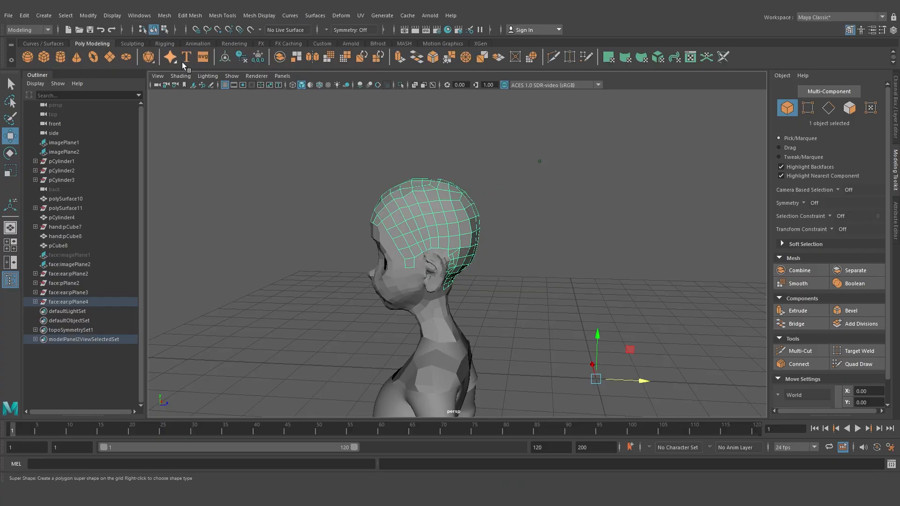
middle_drag(464, 203, 596, 195)
key(ctrl+z)
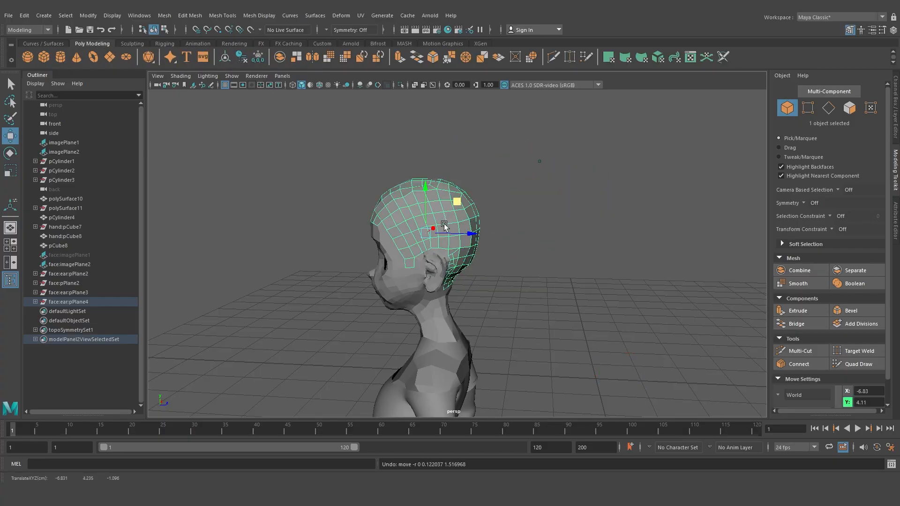
Extrude the selected scalp faces to give the extracted piece thickness
alt+right_drag(445, 226, 460, 261)
alt+drag(460, 261, 517, 264)
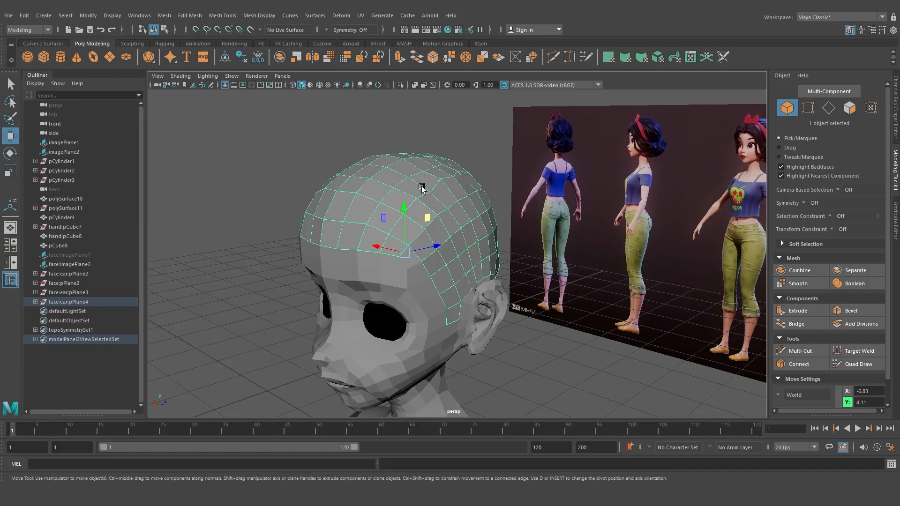
shift+right_drag(425, 186, 427, 211)
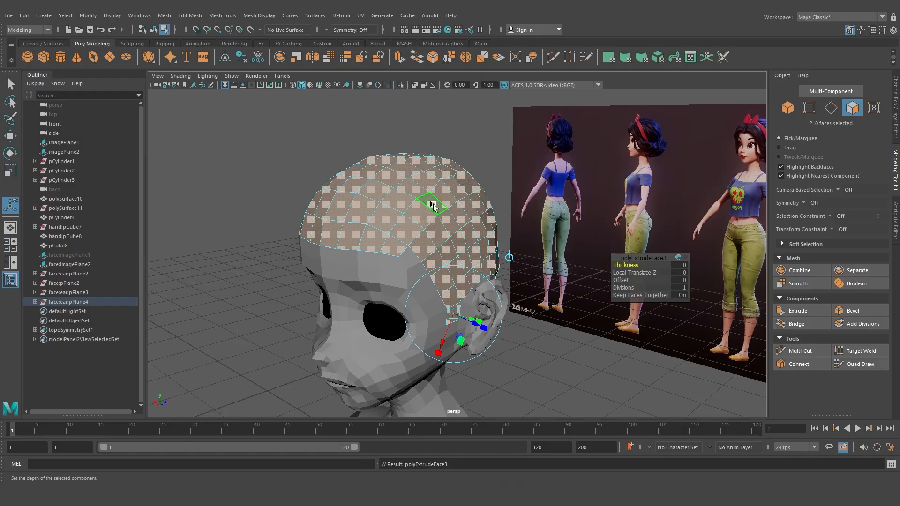
drag(621, 266, 670, 274)
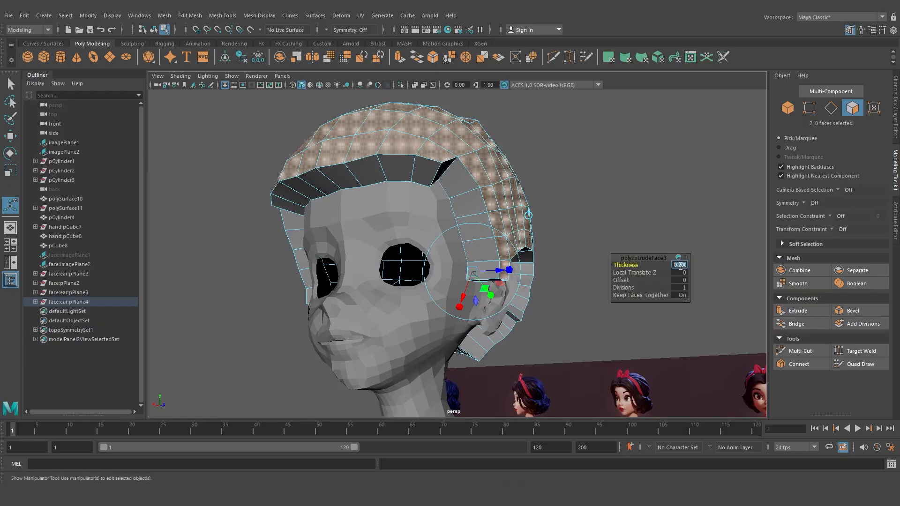
key(Return)
Turn on smooth mesh preview for both the head and the scalp piece
right_drag(484, 171, 533, 140)
scroll(532, 140, down, 3)
alt+drag(434, 192, 478, 194)
click(439, 223)
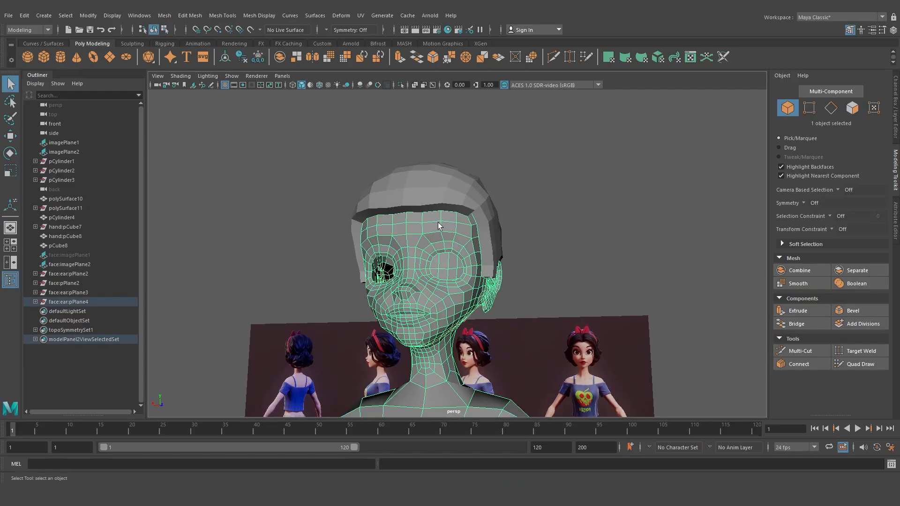
key(3)
click(459, 189)
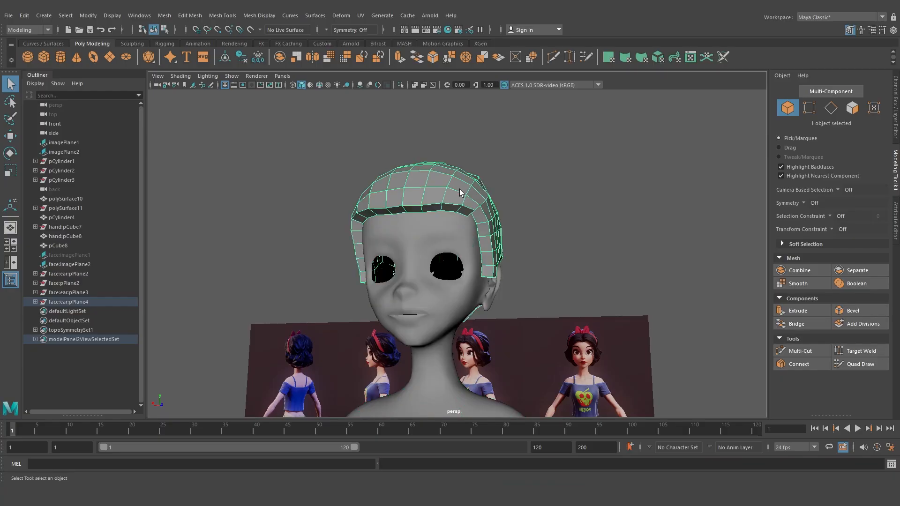
key(3)
Orbit around the head to inspect the smoothed scalp piece from several sides
click(540, 211)
scroll(540, 211, down, 5)
alt+drag(446, 221, 580, 271)
scroll(475, 235, up, 5)
click(493, 211)
scroll(493, 210, down, 1)
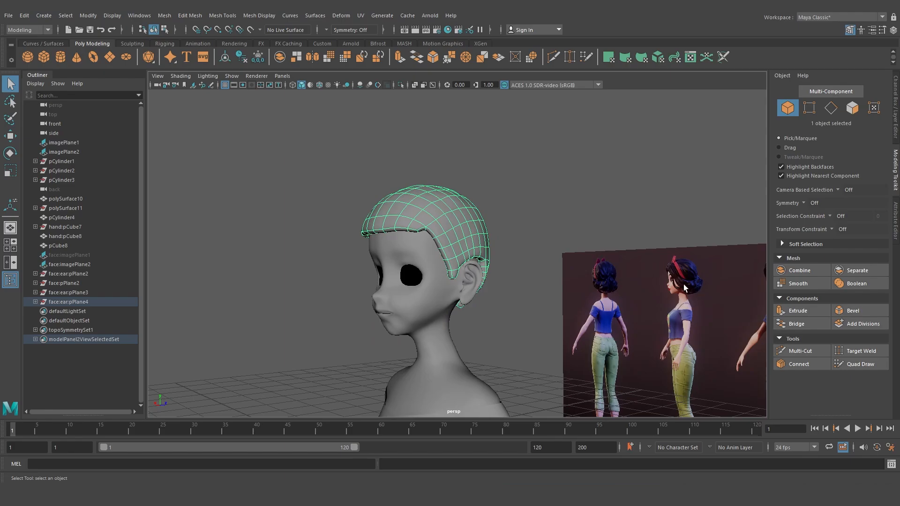
alt+drag(686, 288, 518, 266)
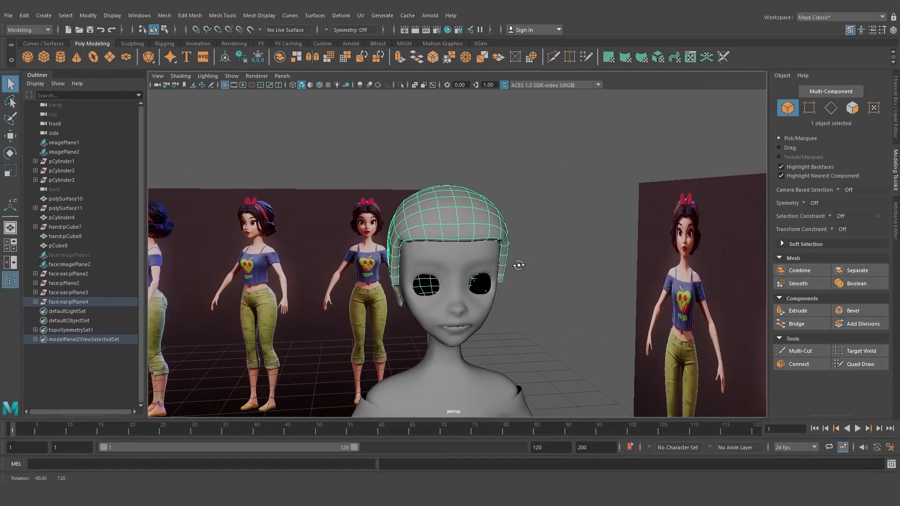
scroll(510, 249, up, 5)
scroll(476, 213, down, 5)
alt+drag(446, 212, 450, 275)
alt+drag(449, 308, 500, 312)
scroll(464, 305, up, 3)
scroll(469, 297, down, 4)
click(528, 244)
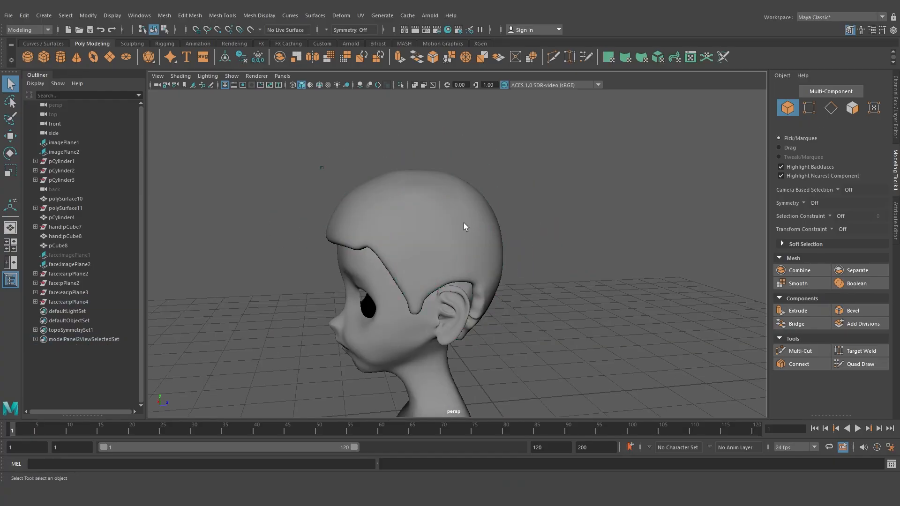
Turn off smoothing on the scalp piece and run Retopologize on it
click(463, 223)
alt+drag(365, 215, 396, 215)
key(1)
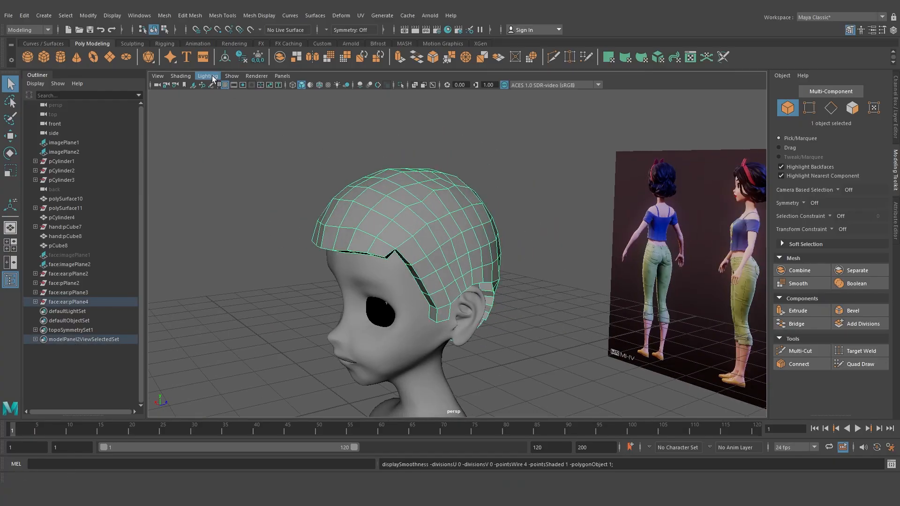
click(164, 15)
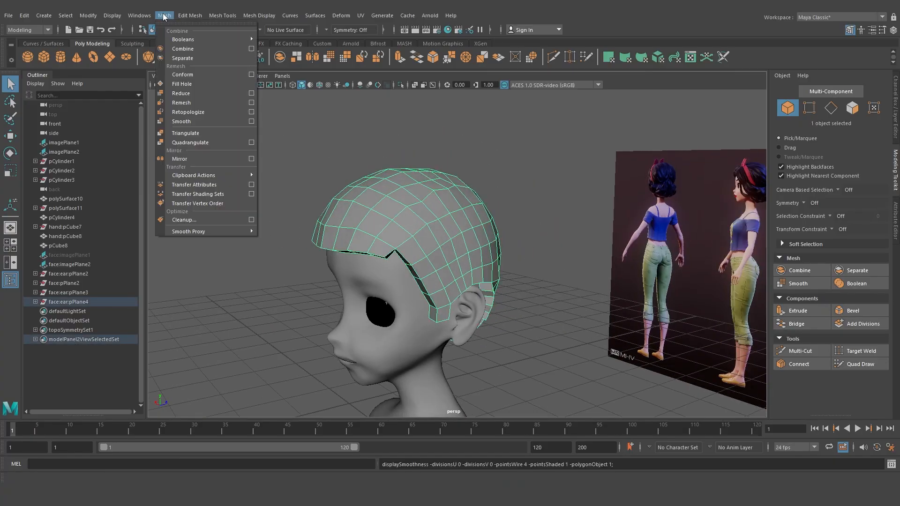
click(182, 109)
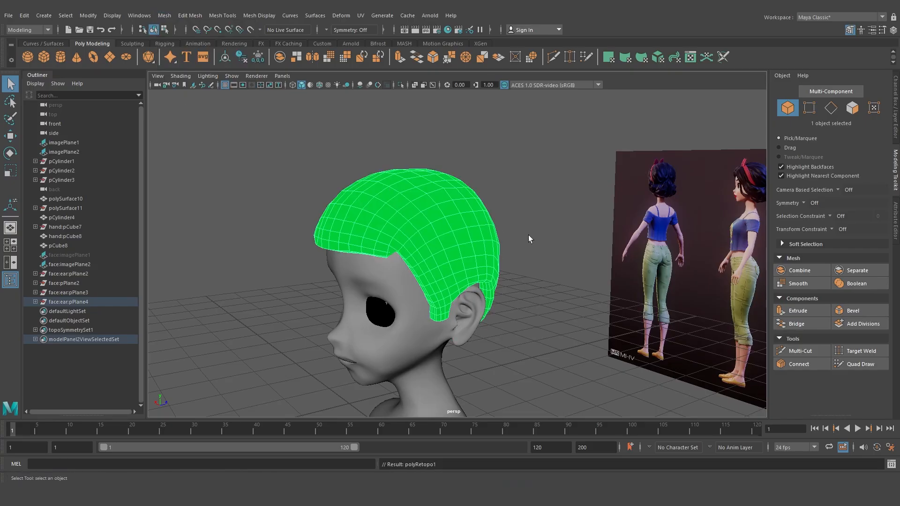
Orbit around the head to inspect the retopologized scalp piece
alt+drag(530, 239, 516, 282)
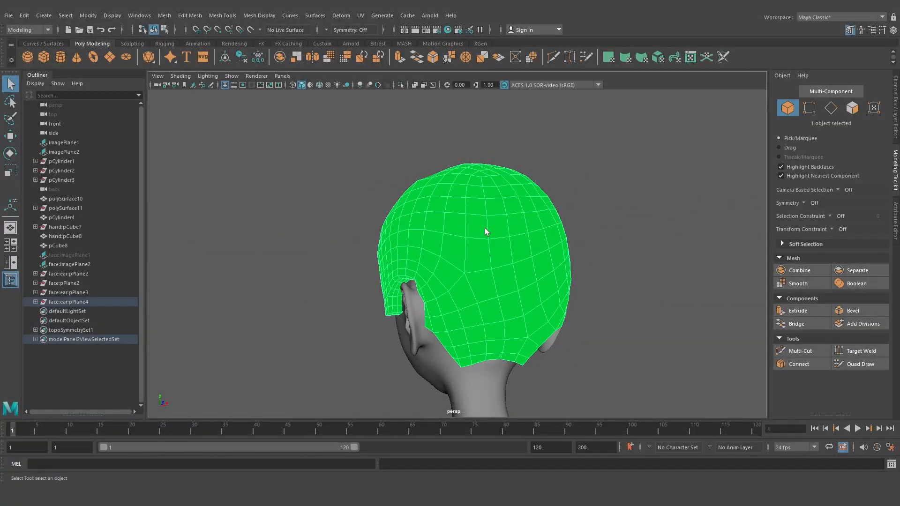
alt+drag(485, 228, 540, 218)
click(601, 221)
alt+middle_drag(601, 221, 558, 205)
alt+drag(558, 204, 543, 205)
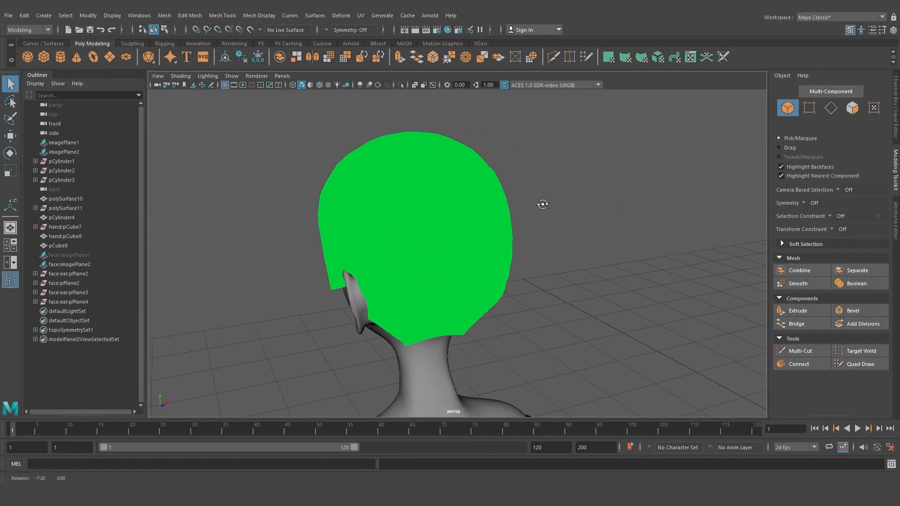
click(424, 193)
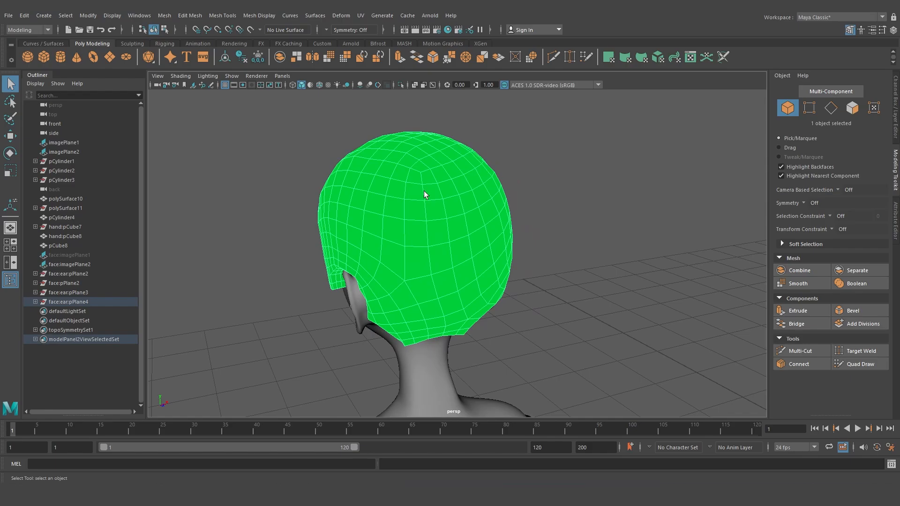
right_drag(424, 191, 487, 451)
click(492, 312)
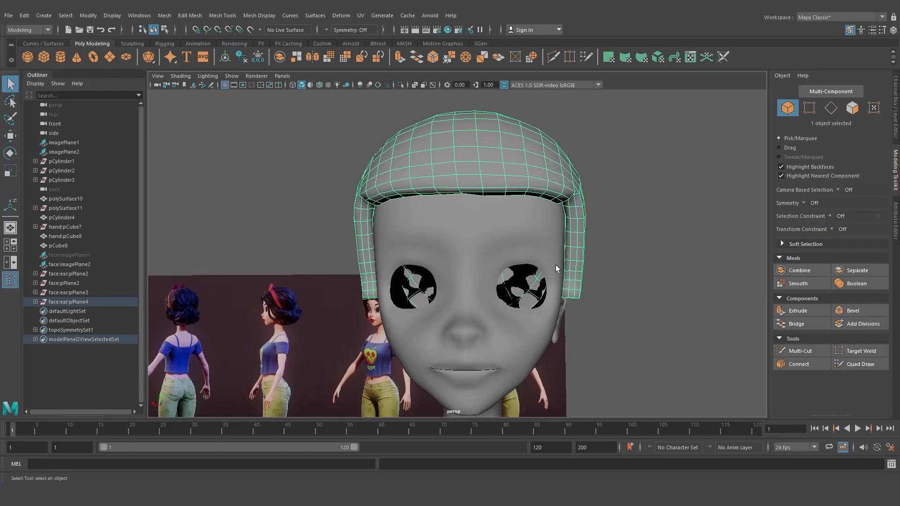
mouse_move(555, 265)
alt+mouse_down()
mouse_move(543, 267)
mouse_move(564, 261)
alt+mouse_up()
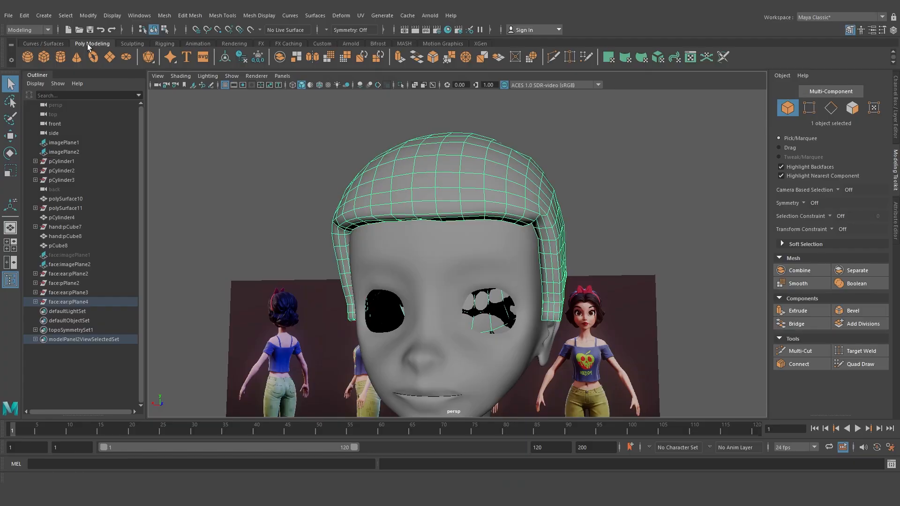
Open the Sculpting shelf and activate the Sculpt tool on the scalp piece
click(131, 44)
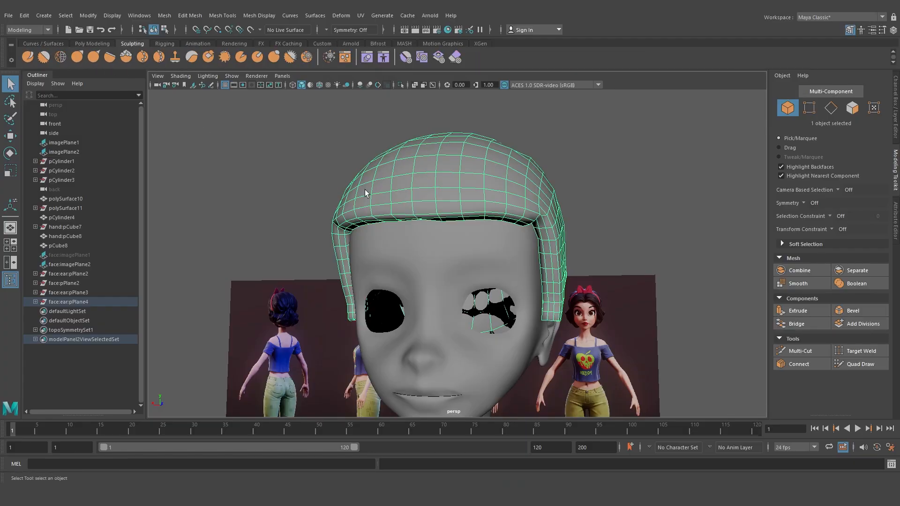
scroll(442, 227, up, 4)
scroll(456, 237, down, 4)
alt+drag(456, 238, 390, 245)
scroll(385, 245, up, 2)
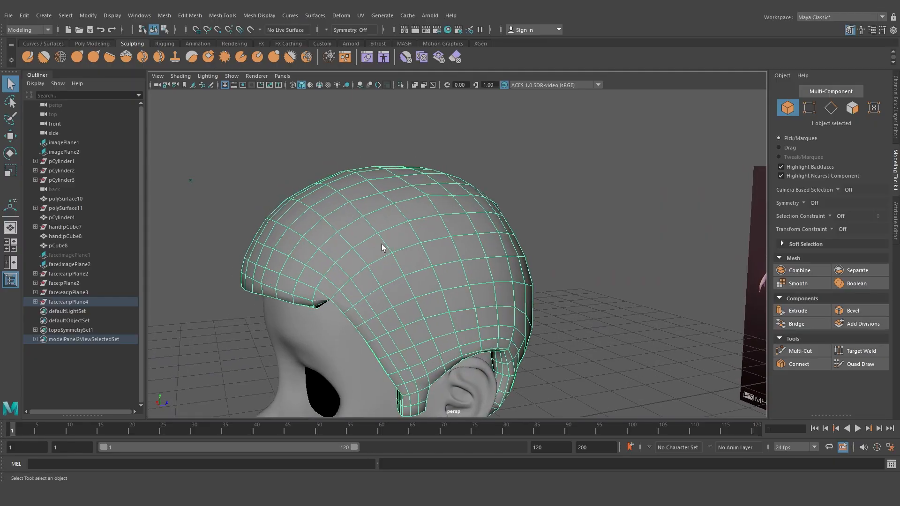
click(26, 56)
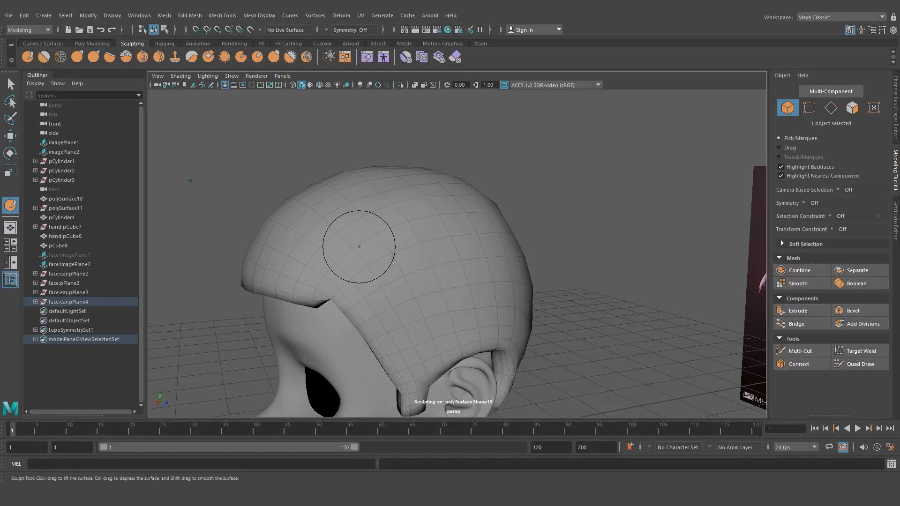
Try a Sculpt tool stroke on the scalp piece and undo it
mouse_move(358, 235)
mouse_down()
mouse_move(375, 254)
mouse_move(422, 253)
mouse_move(454, 271)
mouse_move(354, 271)
mouse_move(357, 253)
mouse_move(471, 267)
mouse_move(444, 270)
mouse_up()
scroll(366, 245, down, 8)
scroll(443, 269, up, 8)
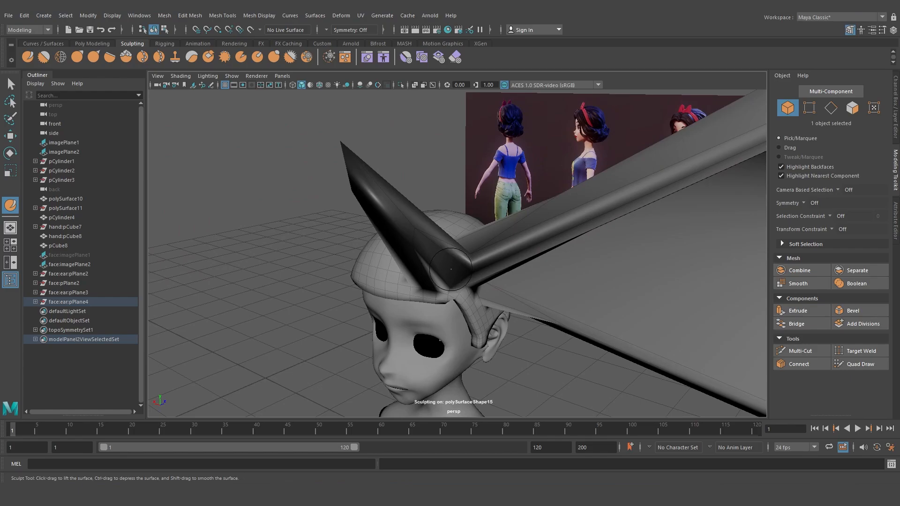
key(ctrl+z)
key(ctrl+z)
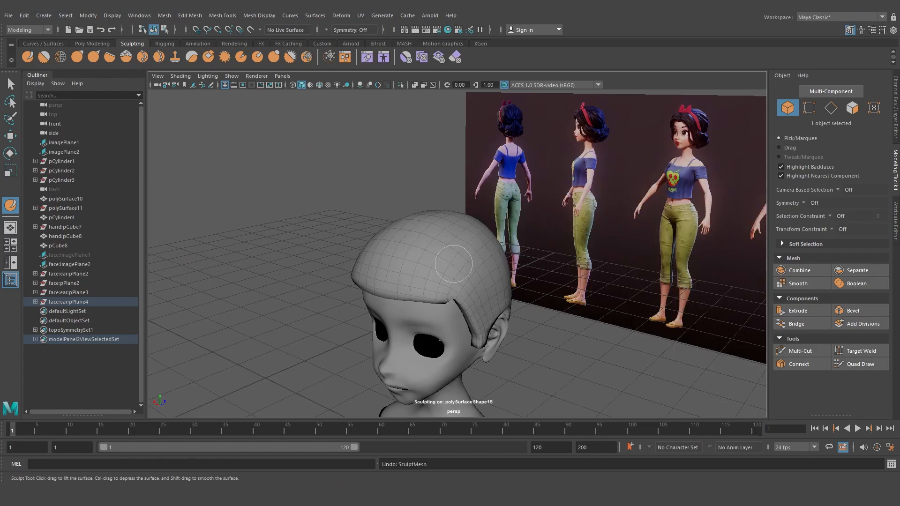
Set the Sculpt brush size to 0.100 and strength to 0.222, then sculpt across the top of the scalp
double_click(11, 205)
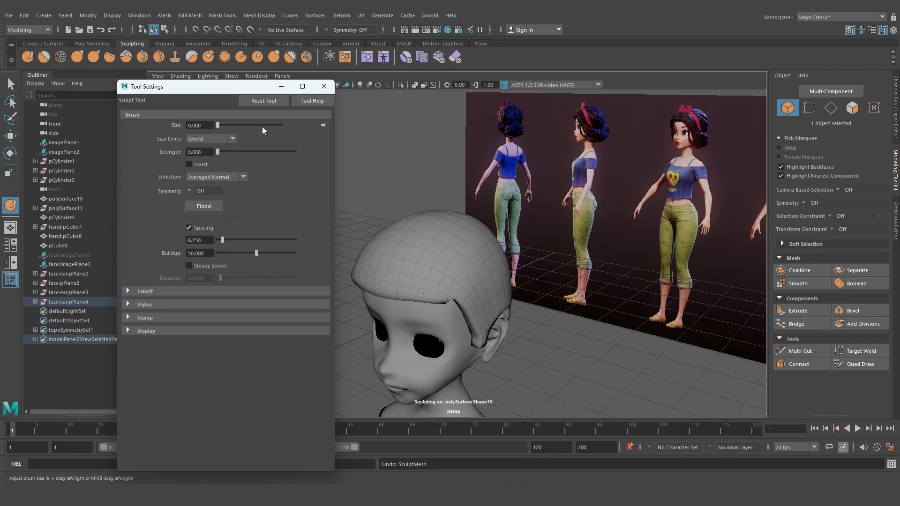
click(323, 87)
scroll(407, 253, up, 5)
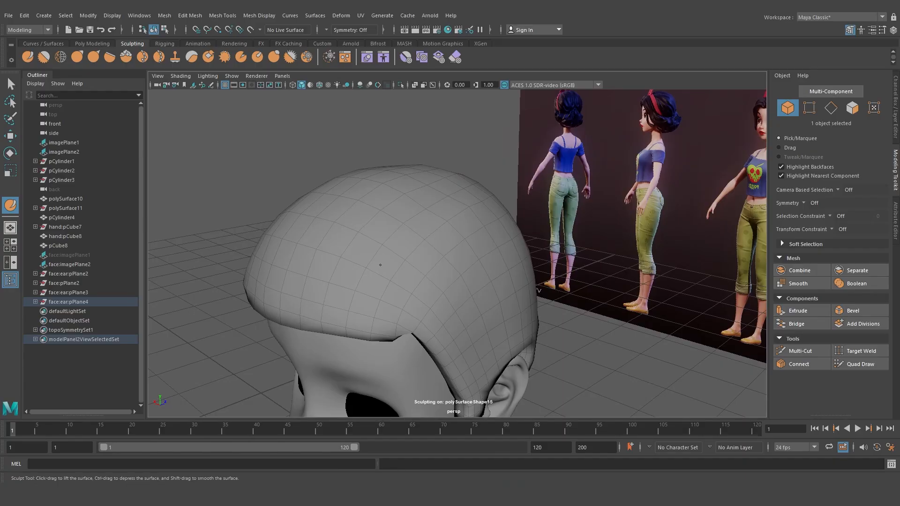
key(b)
mouse_move(380, 265)
mouse_down()
mouse_move(418, 266)
mouse_move(409, 266)
mouse_up()
key(m)
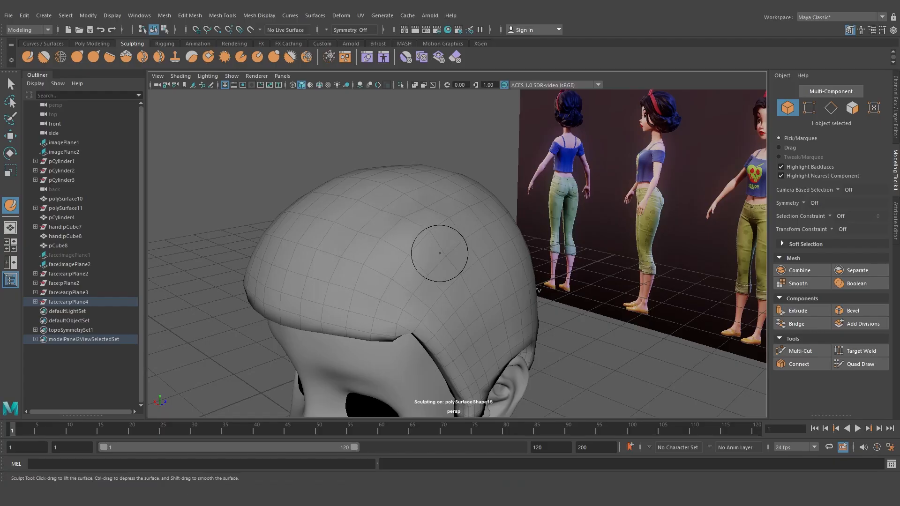
key(m)
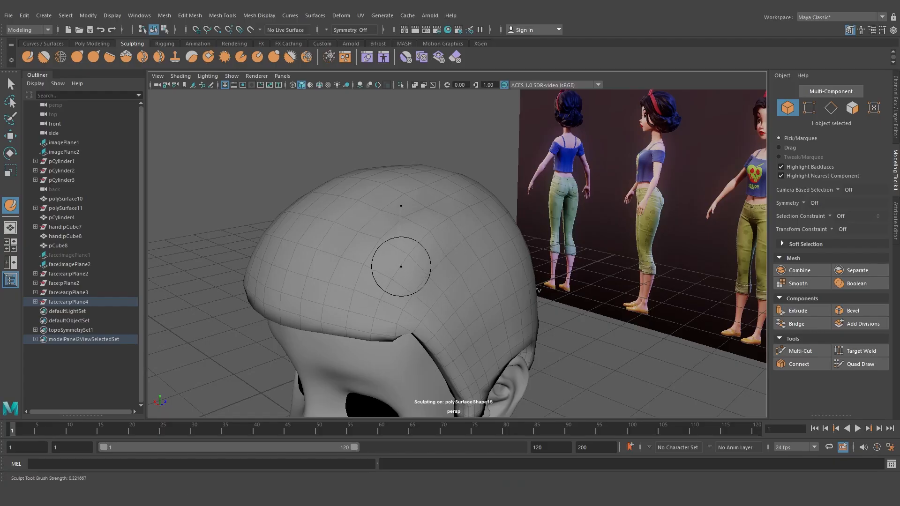
drag(462, 217, 427, 254)
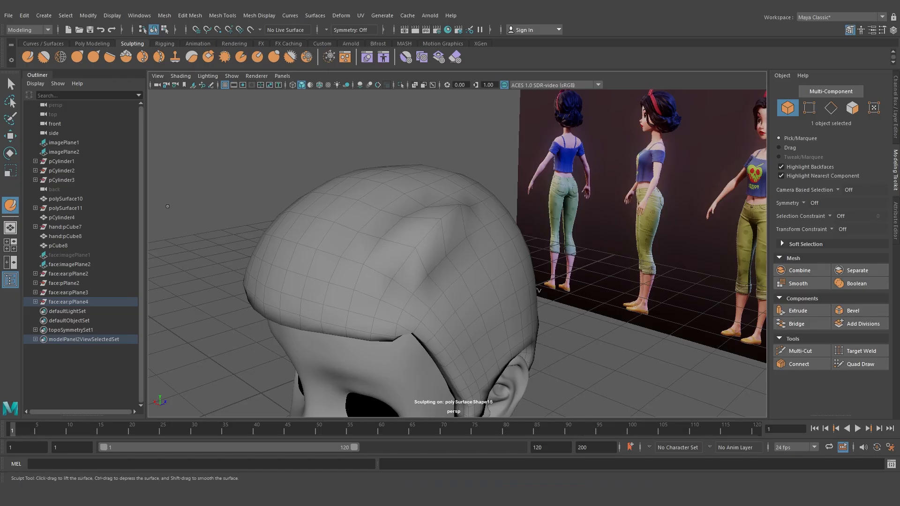
double_click(10, 205)
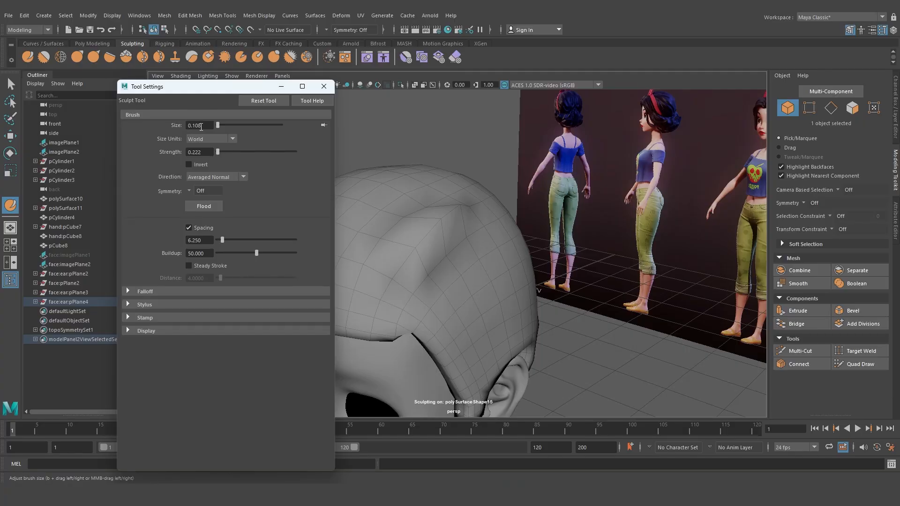
click(323, 87)
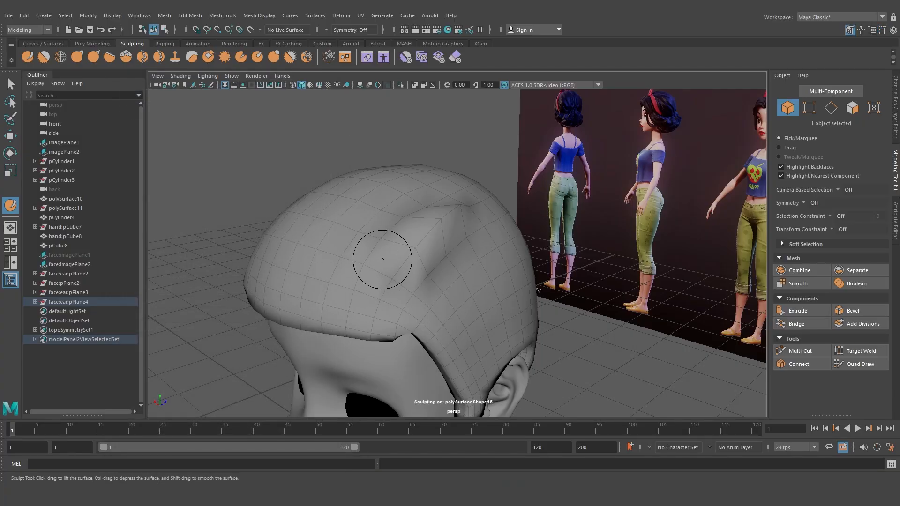
mouse_move(373, 253)
alt+mouse_down()
mouse_move(390, 260)
mouse_move(422, 234)
mouse_move(408, 211)
mouse_move(393, 225)
mouse_move(423, 218)
alt+mouse_up()
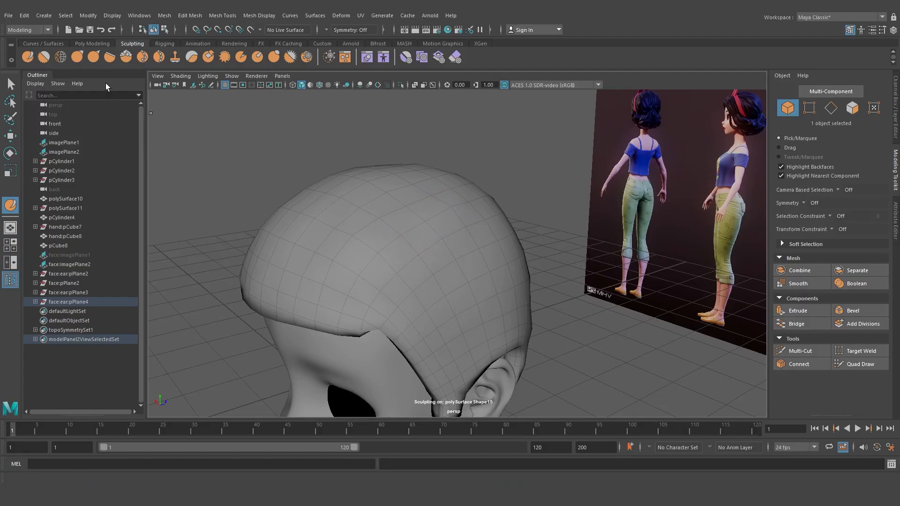
Try pulling the top of the scalp piece with the Grab tool and undo the pulls
click(79, 60)
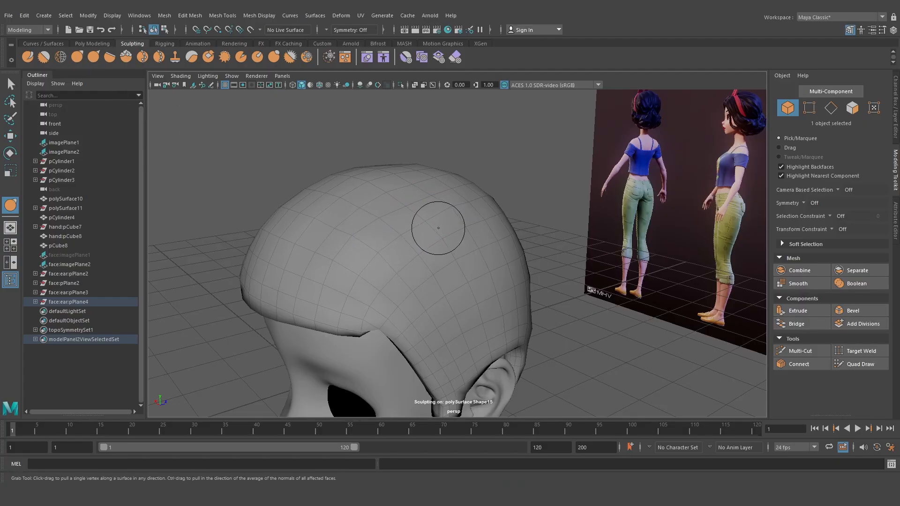
drag(387, 201, 394, 164)
drag(427, 191, 439, 164)
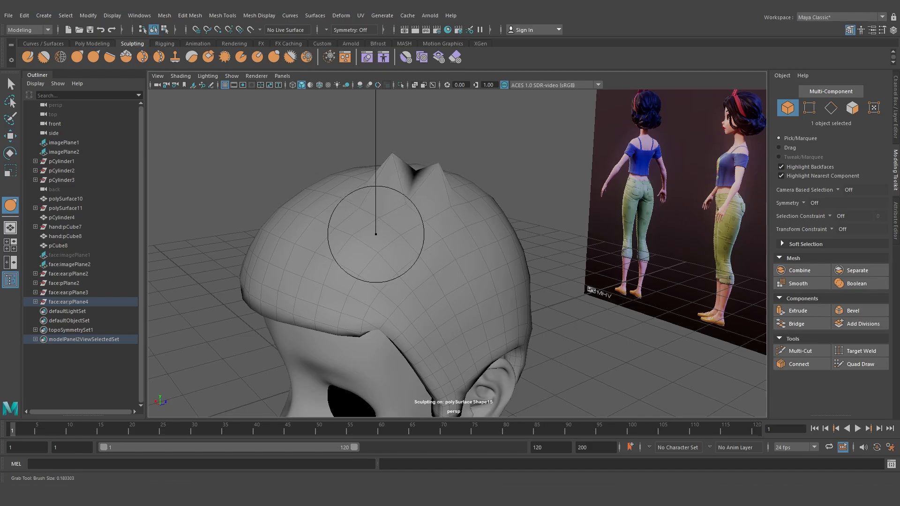
drag(353, 201, 360, 162)
key(ctrl+z)
key(ctrl+z)
key(ctrl+z)
key(ctrl+z)
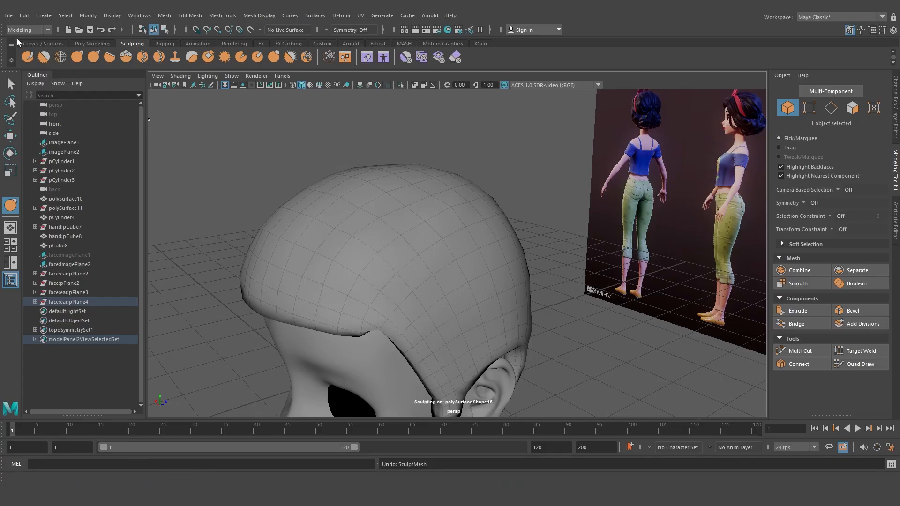
Pull the front edge of the scalp piece down with the Grab tool to shape a fringe of bangs
drag(369, 224, 339, 224)
scroll(469, 282, down, 4)
alt+drag(488, 293, 551, 269)
scroll(393, 296, up, 5)
alt+middle_drag(392, 297, 444, 273)
alt+drag(444, 274, 376, 284)
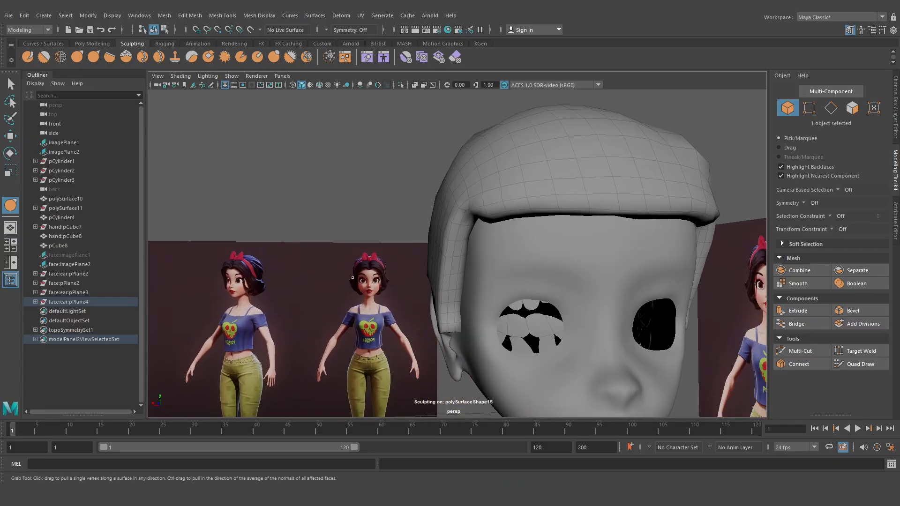
alt+drag(595, 236, 528, 261)
scroll(583, 225, down, 4)
scroll(555, 233, up, 3)
mouse_move(581, 234)
alt+mouse_down()
mouse_move(582, 267)
mouse_move(573, 242)
mouse_move(574, 256)
mouse_move(515, 249)
mouse_move(492, 235)
mouse_move(443, 235)
mouse_move(473, 216)
alt+mouse_up()
Resize the Grab brush and pull the bangs into a dip at the centre of the hairline
key(b)
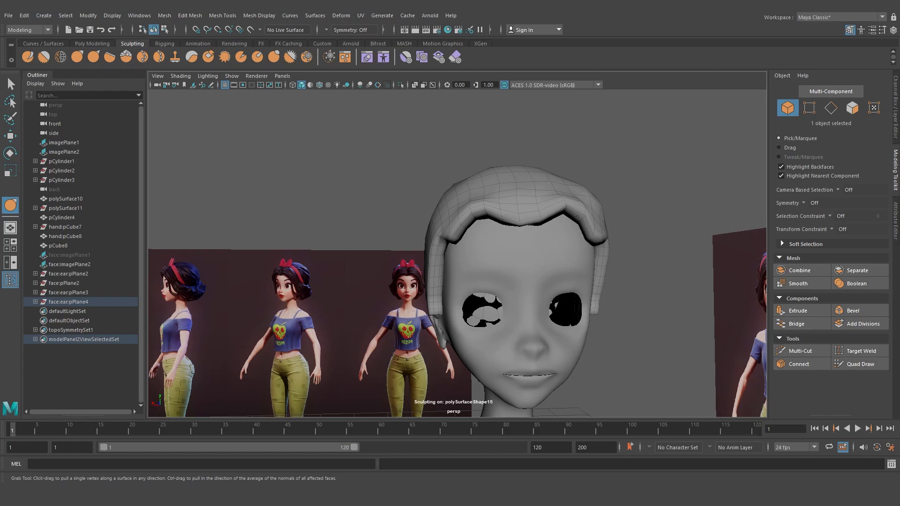
mouse_move(524, 225)
alt+mouse_down()
mouse_move(561, 252)
mouse_move(445, 267)
mouse_move(540, 276)
mouse_move(489, 266)
alt+mouse_up()
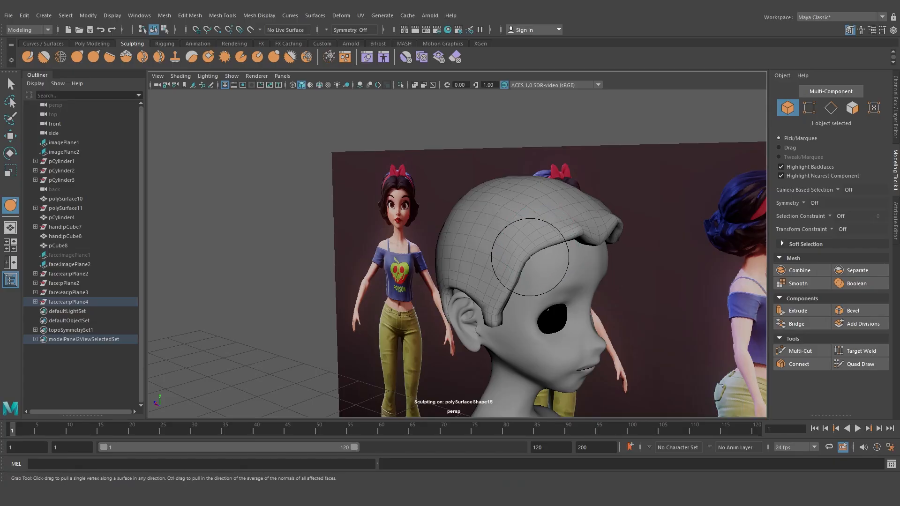
mouse_move(531, 257)
alt+mouse_down()
mouse_move(558, 260)
mouse_move(497, 305)
mouse_move(499, 253)
mouse_move(480, 219)
alt+mouse_up()
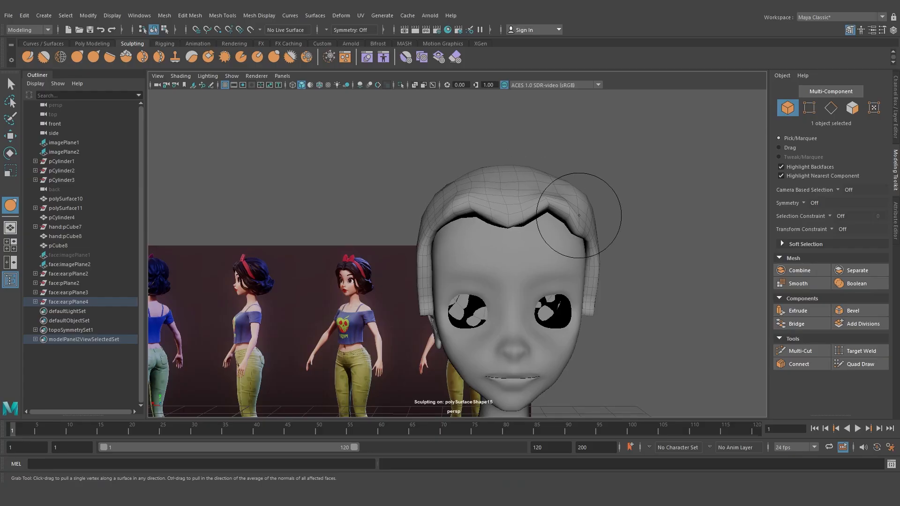
drag(579, 215, 580, 223)
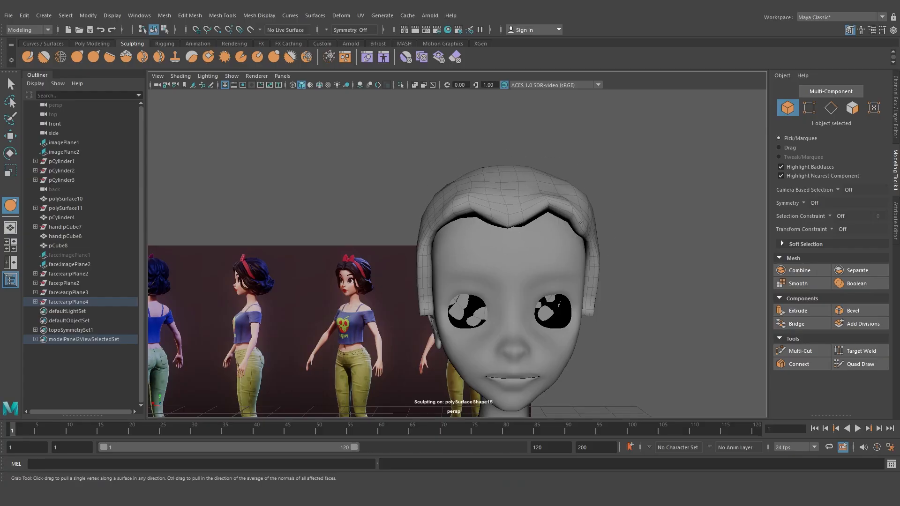
Switch to the Sculpt tool, resize its brush, and build up volume over the top and sides of the hair
click(27, 57)
mouse_move(474, 160)
alt+mouse_down()
mouse_move(471, 230)
mouse_move(515, 253)
mouse_move(469, 239)
mouse_move(516, 256)
alt+mouse_up()
key(b)
mouse_move(509, 216)
alt+mouse_down()
mouse_move(450, 235)
mouse_move(483, 214)
mouse_move(457, 221)
mouse_move(453, 214)
mouse_move(502, 225)
mouse_move(504, 209)
alt+mouse_up()
key(m)
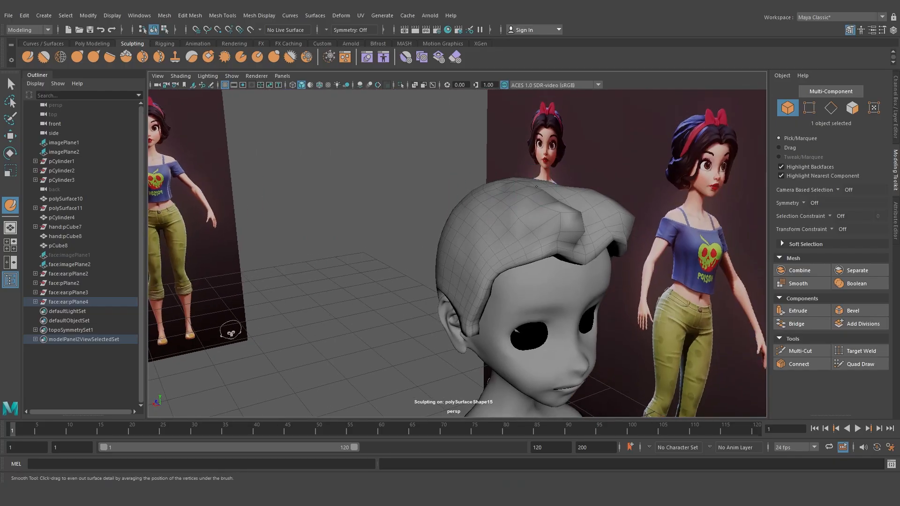
alt+drag(539, 221, 441, 283)
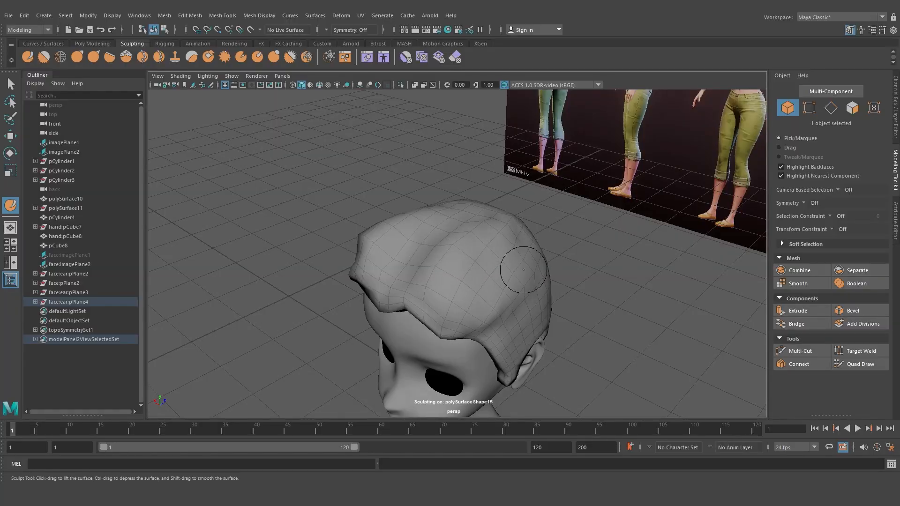
alt+drag(520, 272, 473, 244)
mouse_move(514, 298)
alt+mouse_down()
mouse_move(563, 230)
mouse_move(564, 209)
mouse_move(417, 225)
alt+mouse_up()
drag(498, 313, 500, 308)
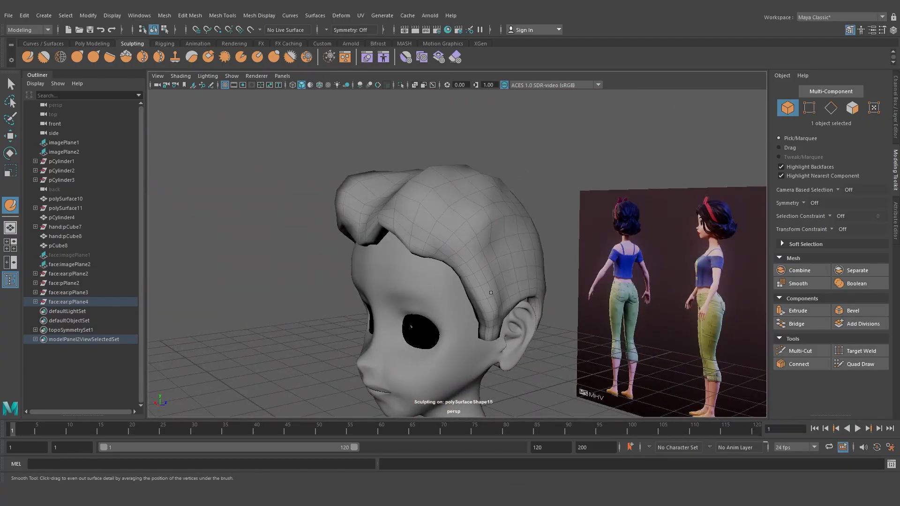
mouse_move(487, 263)
alt+mouse_down()
mouse_move(553, 243)
mouse_move(577, 216)
alt+mouse_up()
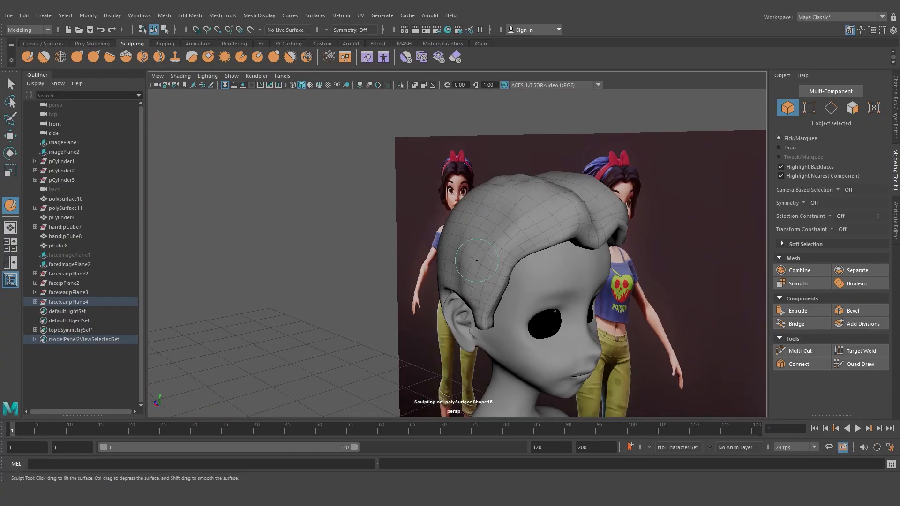
mouse_move(469, 281)
alt+mouse_down()
mouse_move(432, 245)
mouse_move(502, 302)
alt+mouse_up()
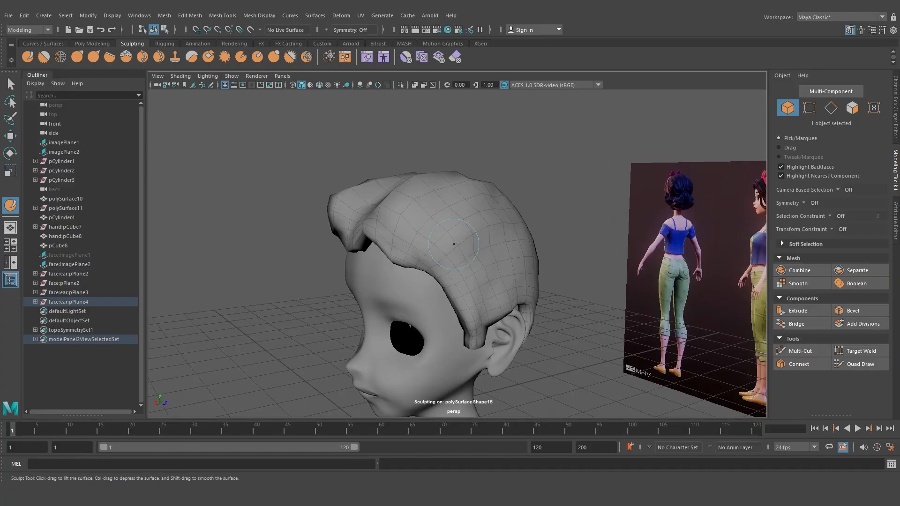
mouse_move(454, 244)
alt+mouse_down()
mouse_move(529, 281)
mouse_move(535, 271)
mouse_move(508, 226)
mouse_move(533, 168)
mouse_move(452, 187)
mouse_move(539, 200)
alt+mouse_up()
Switch to the Grab tool and pull the hair's back edge down behind the ear toward the neck
scroll(516, 235, down, 4)
scroll(523, 187, up, 6)
click(76, 56)
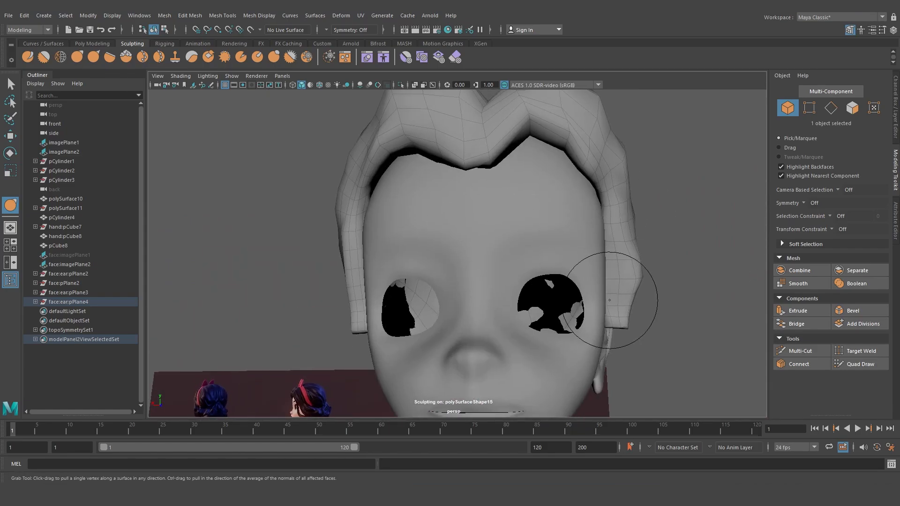
mouse_move(586, 300)
alt+mouse_down()
mouse_move(302, 297)
mouse_move(378, 274)
mouse_move(557, 251)
mouse_move(504, 274)
mouse_move(519, 278)
alt+mouse_up()
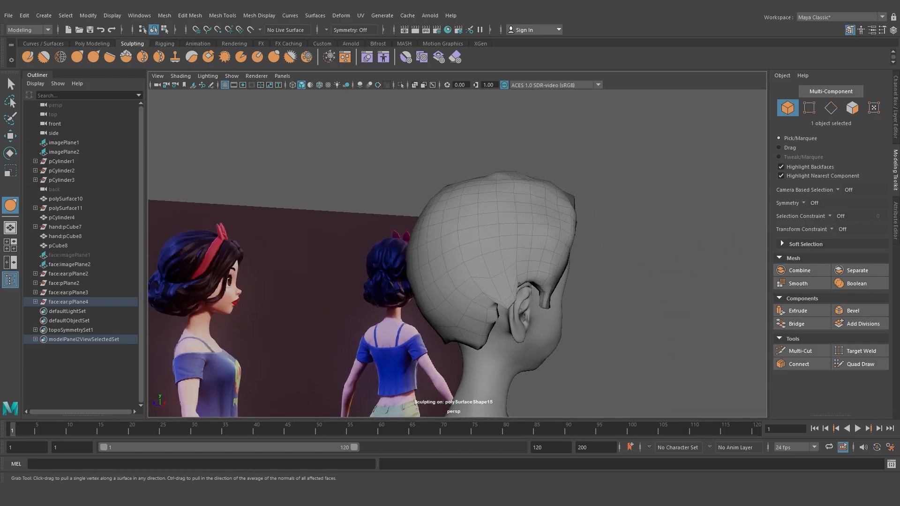
alt+drag(570, 298, 459, 294)
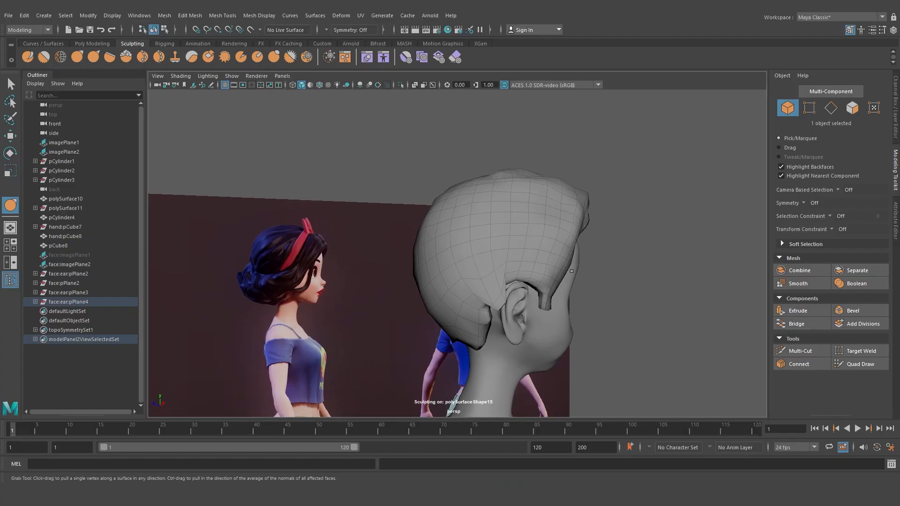
scroll(570, 272, up, 4)
drag(550, 276, 585, 305)
drag(530, 301, 527, 314)
drag(504, 324, 497, 344)
drag(496, 343, 511, 344)
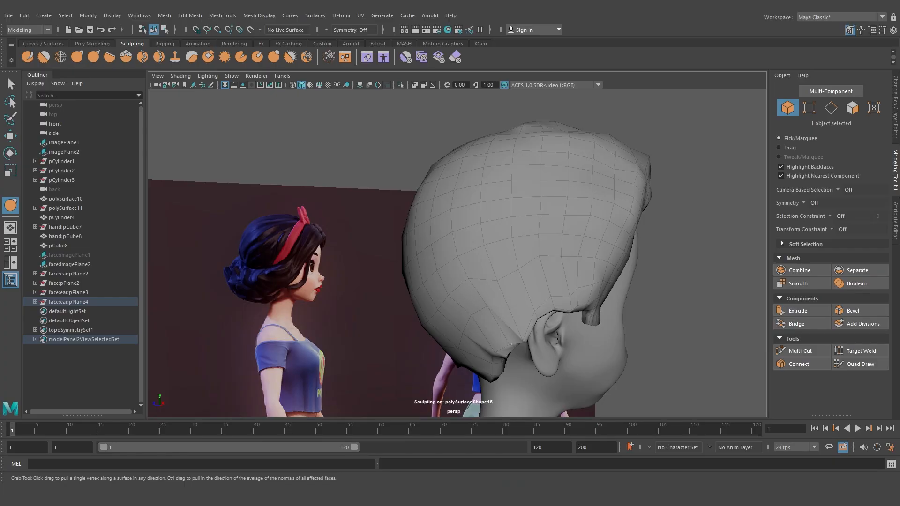
drag(526, 304, 544, 325)
drag(483, 312, 496, 335)
mouse_move(561, 273)
mouse_down()
mouse_move(567, 325)
mouse_move(530, 352)
mouse_up()
mouse_move(508, 351)
mouse_down()
mouse_move(503, 362)
mouse_move(506, 355)
mouse_up()
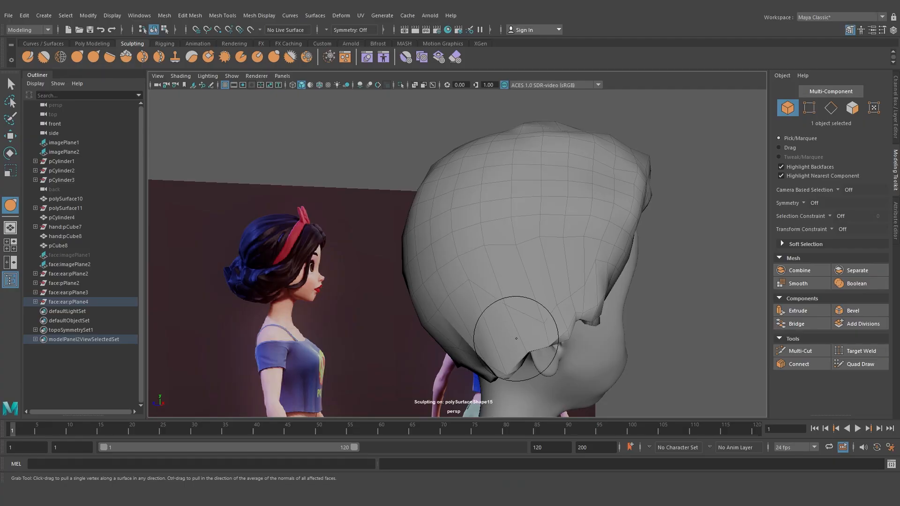
Resize the Grab brush and pull the back and side hair down into a fuller bob shape
key(b)
mouse_move(521, 323)
mouse_down()
mouse_move(539, 322)
mouse_move(556, 341)
mouse_up()
drag(502, 307, 493, 316)
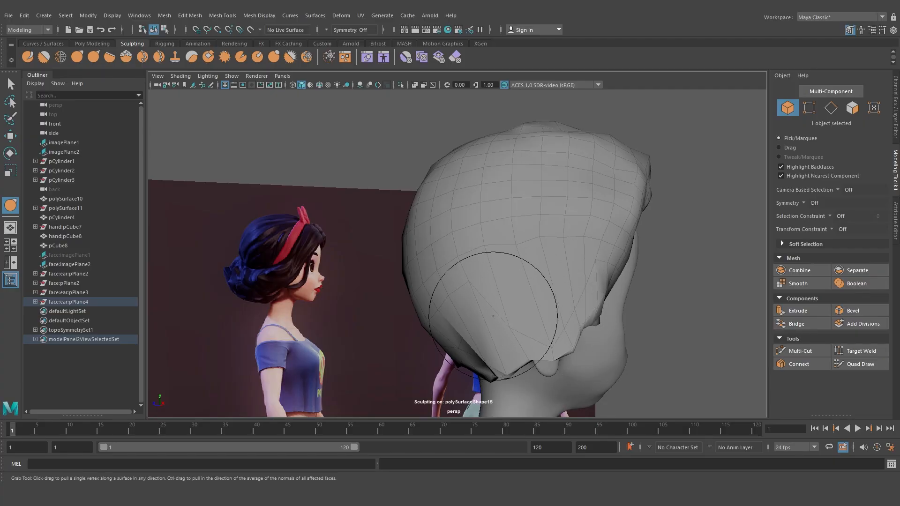
mouse_move(432, 352)
alt+mouse_down()
mouse_move(473, 332)
mouse_move(640, 331)
alt+mouse_up()
scroll(640, 331, down, 1)
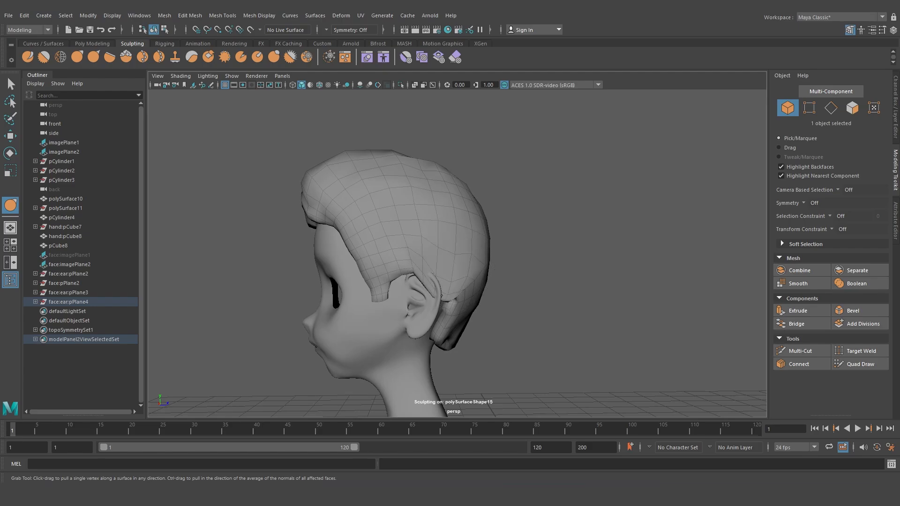
alt+drag(480, 301, 411, 300)
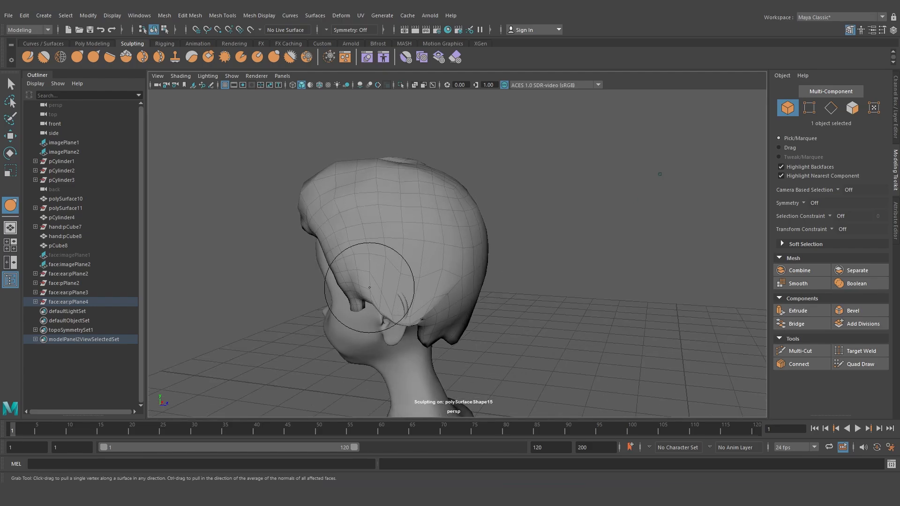
drag(410, 266, 387, 267)
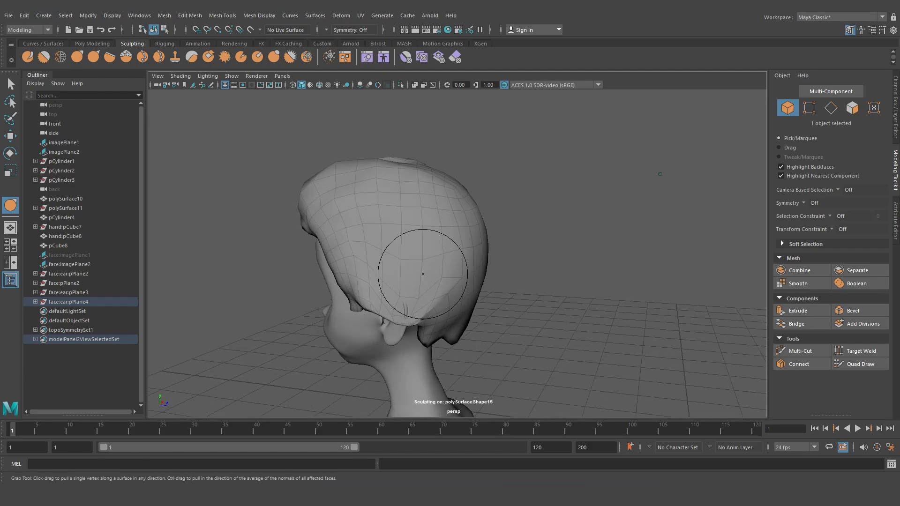
mouse_move(435, 327)
alt+mouse_down()
mouse_move(439, 319)
mouse_move(441, 350)
mouse_move(458, 336)
mouse_move(422, 342)
mouse_move(316, 327)
mouse_move(313, 336)
alt+mouse_up()
alt+middle_drag(420, 341, 424, 313)
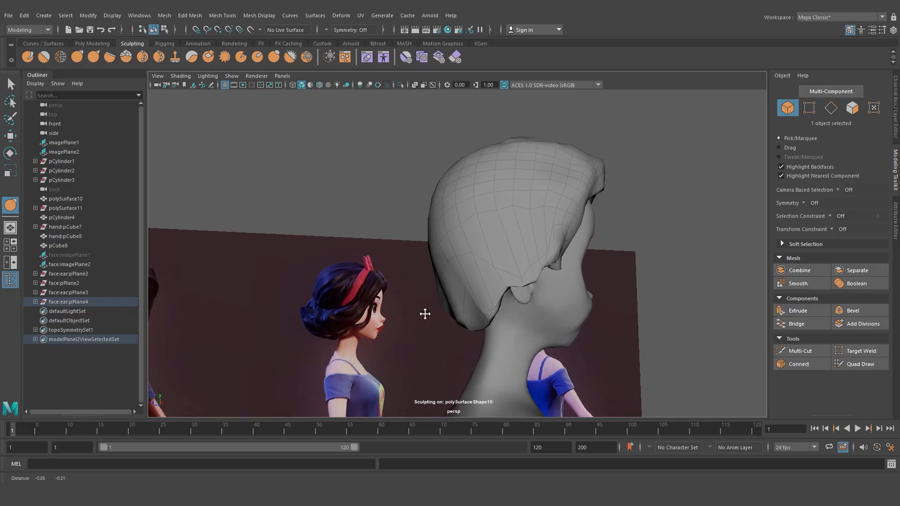
Continue grabbing the hair's back and side edges to even out the bob silhouette
alt+drag(408, 311, 452, 328)
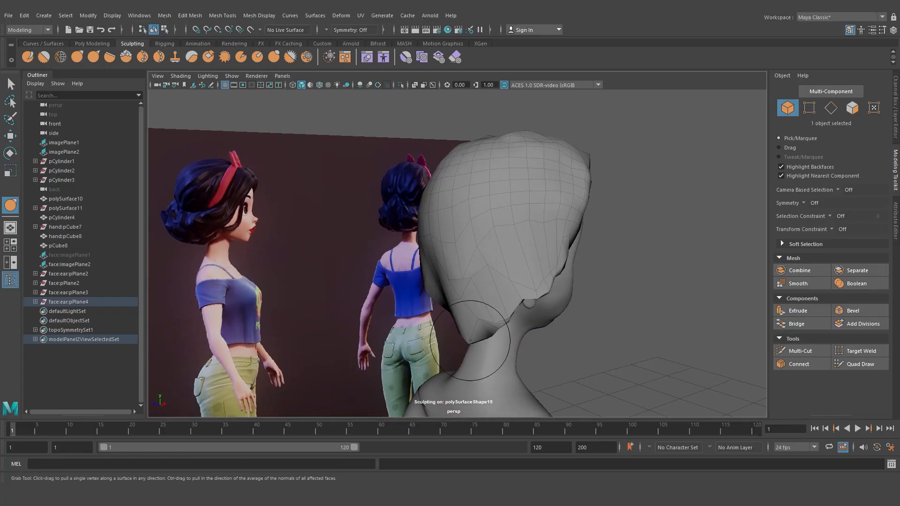
alt+drag(479, 279, 452, 276)
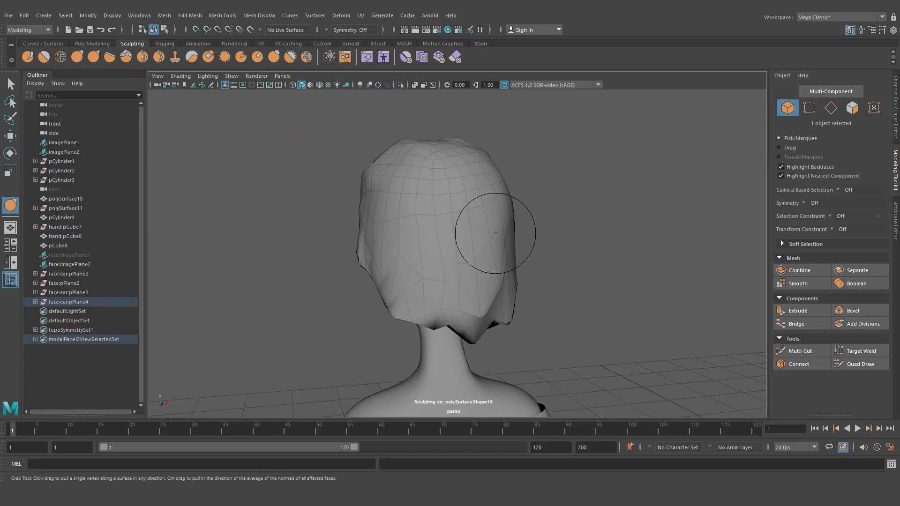
alt+drag(496, 233, 525, 237)
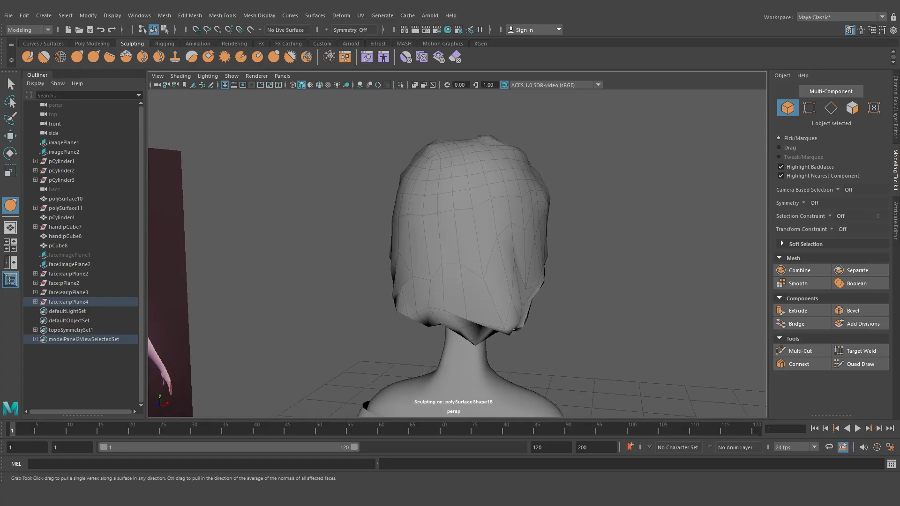
alt+drag(431, 308, 513, 298)
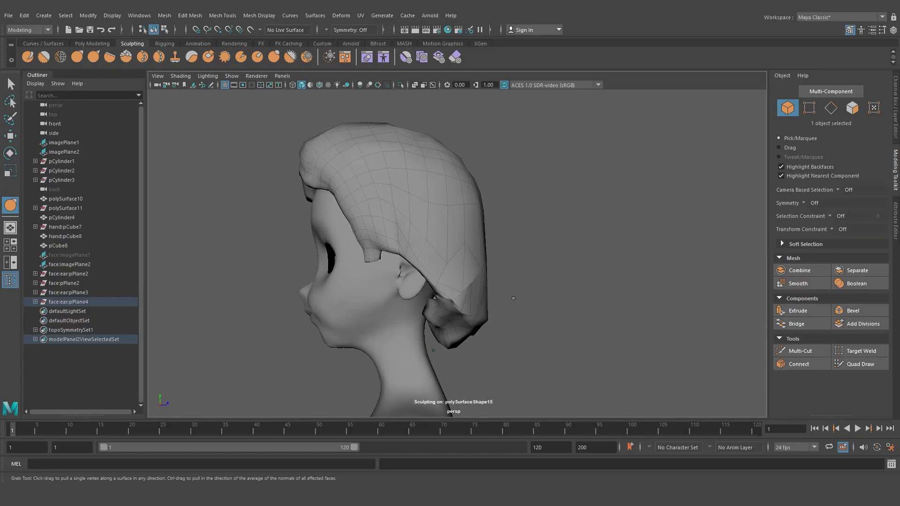
alt+drag(453, 286, 422, 289)
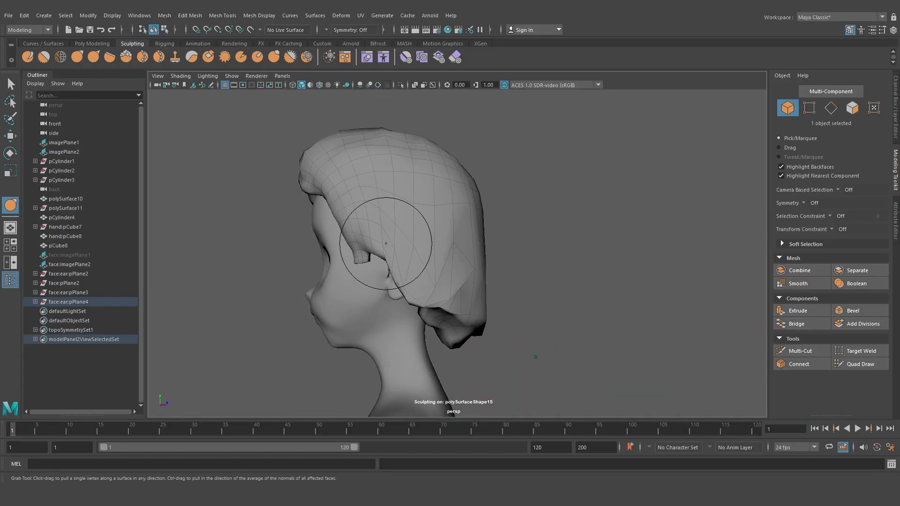
mouse_move(500, 318)
alt+mouse_down()
mouse_move(378, 315)
mouse_move(446, 322)
mouse_move(506, 310)
mouse_move(643, 322)
mouse_move(712, 311)
mouse_move(525, 301)
alt+mouse_up()
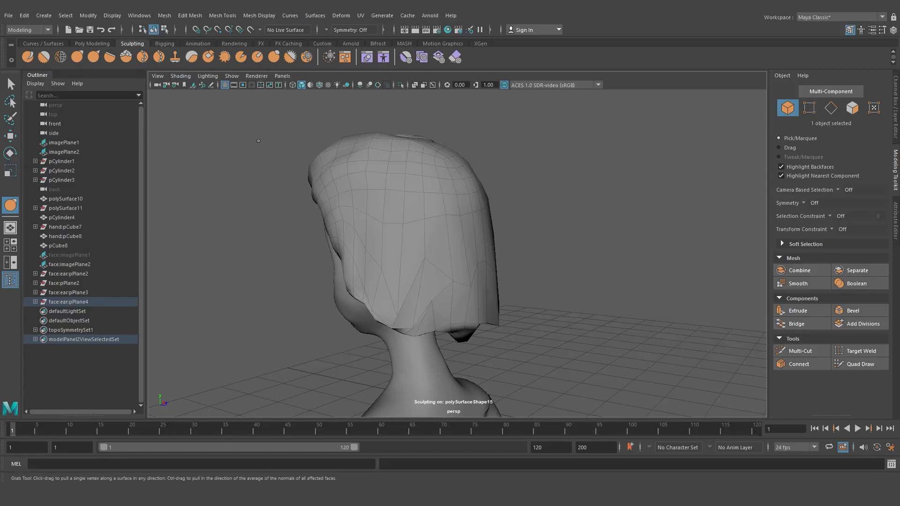
Retopologize the hair mesh
click(164, 15)
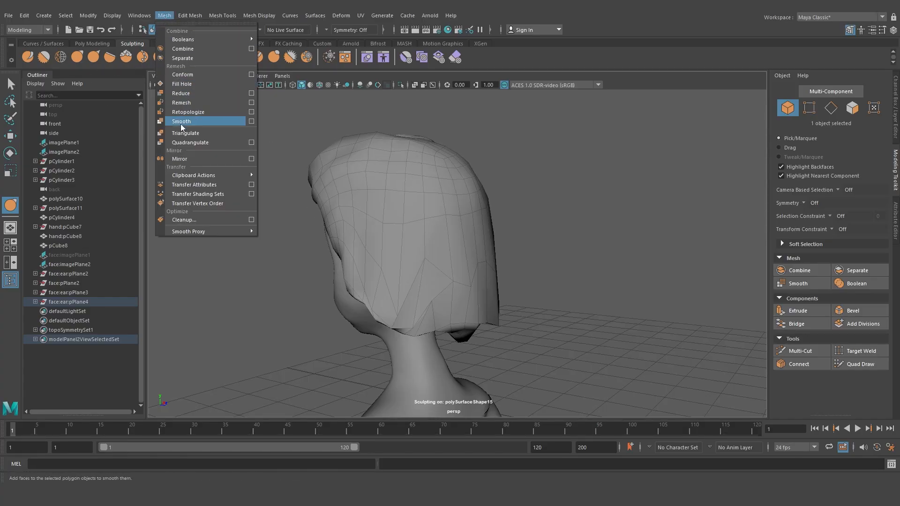
click(190, 113)
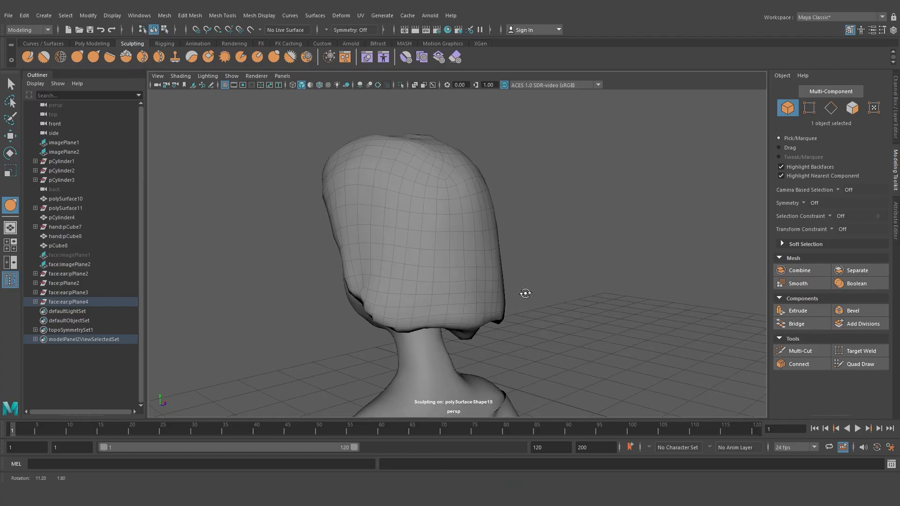
alt+drag(525, 296, 354, 273)
mouse_move(518, 247)
alt+mouse_down()
mouse_move(519, 260)
mouse_move(486, 283)
alt+mouse_up()
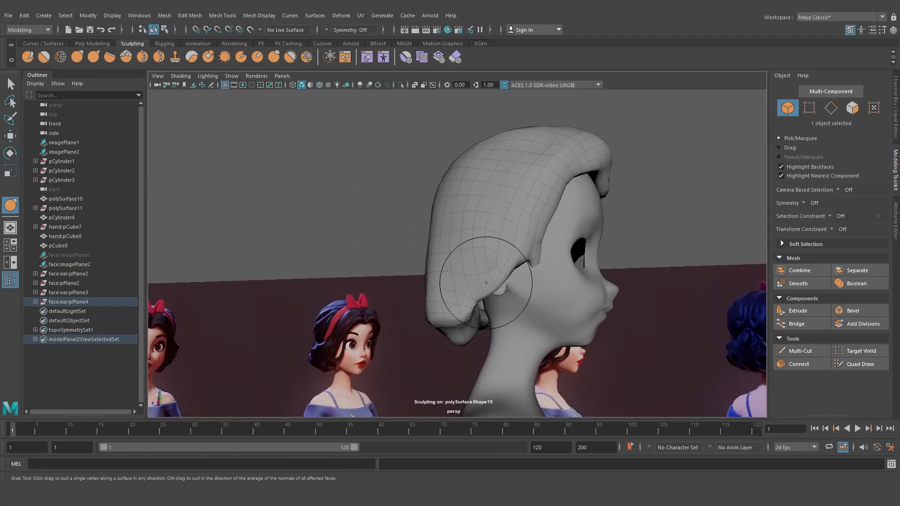
mouse_move(363, 287)
alt+mouse_down()
mouse_move(494, 292)
mouse_move(431, 239)
mouse_move(418, 267)
mouse_move(555, 309)
mouse_move(568, 291)
mouse_move(484, 273)
alt+mouse_up()
Isolate the hair mesh in the viewport and reshape its inner surface with the Grab tool
key(w)
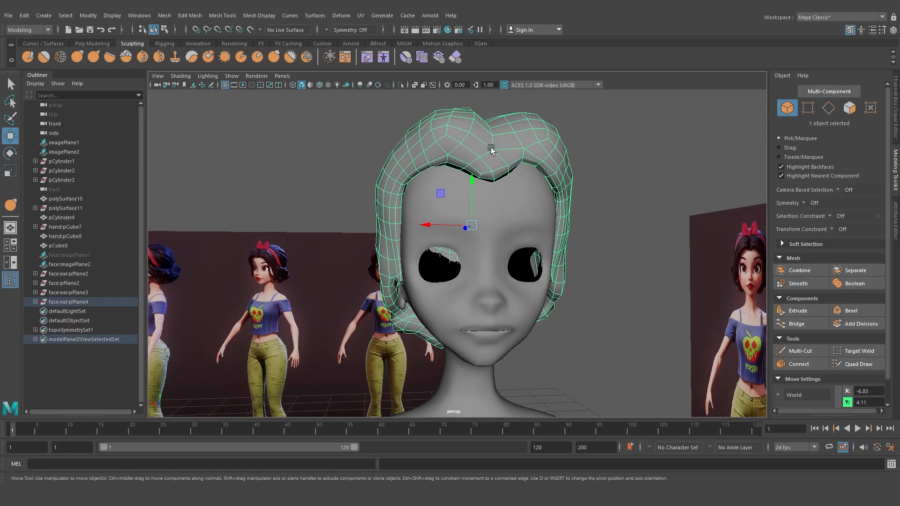
click(400, 84)
alt+drag(400, 141, 376, 244)
alt+right_drag(376, 244, 379, 301)
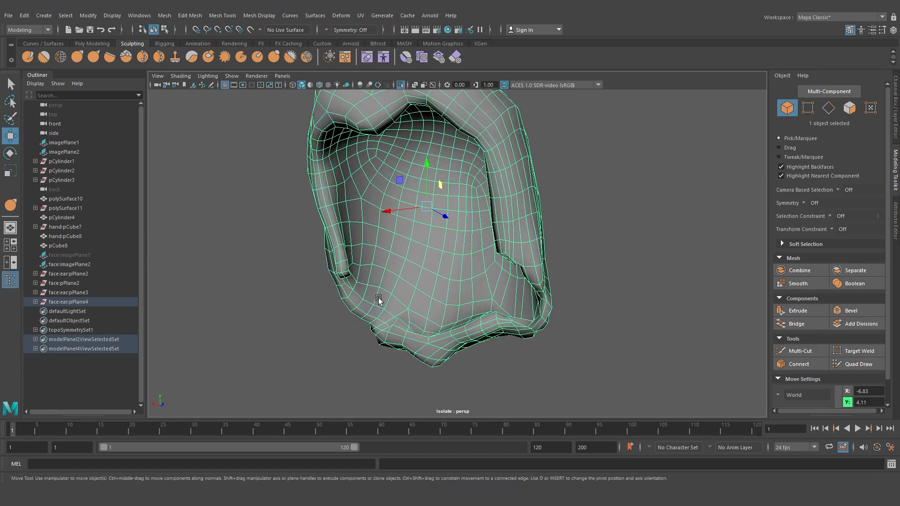
alt+drag(379, 300, 391, 284)
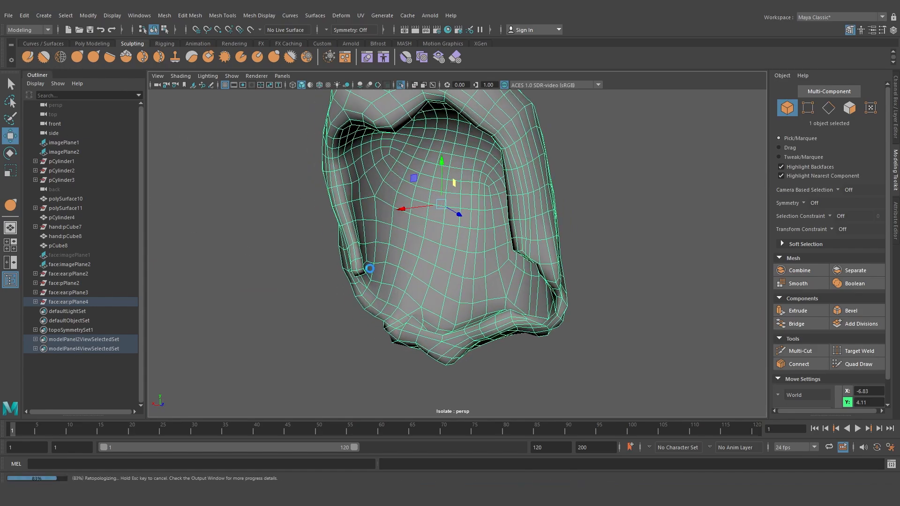
key(y)
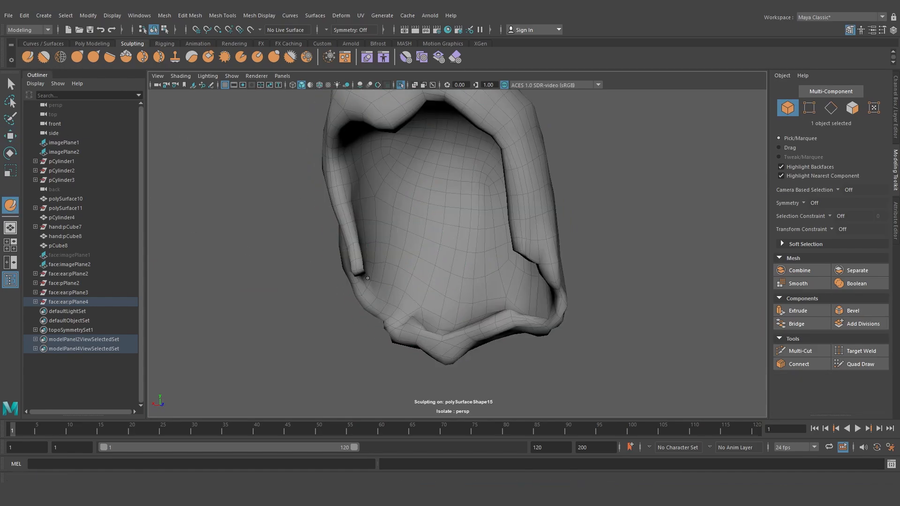
alt+drag(384, 283, 367, 300)
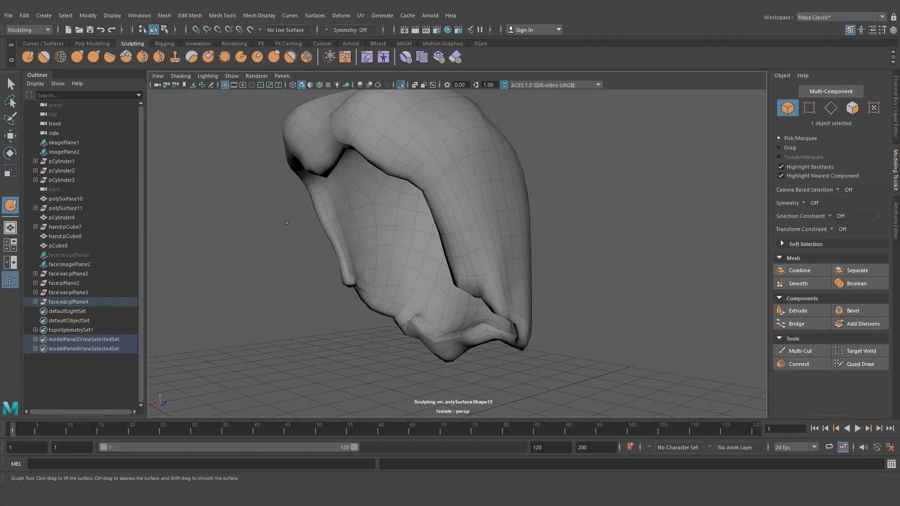
click(77, 57)
mouse_move(379, 289)
mouse_down()
mouse_move(369, 287)
mouse_move(444, 322)
mouse_move(421, 321)
mouse_move(506, 333)
mouse_move(578, 292)
mouse_up()
shift+drag(578, 291, 565, 287)
mouse_move(564, 287)
alt+mouse_down()
mouse_move(383, 291)
mouse_move(494, 319)
mouse_move(504, 329)
mouse_move(338, 336)
alt+mouse_up()
drag(430, 339, 432, 352)
alt+drag(355, 348, 567, 347)
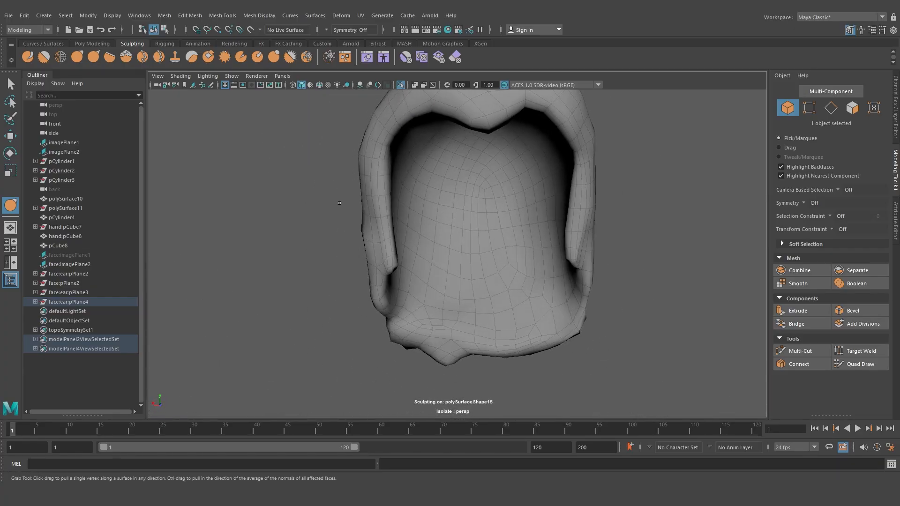
Try a Bulge stroke on the hair's inner side edge and undo it
click(273, 58)
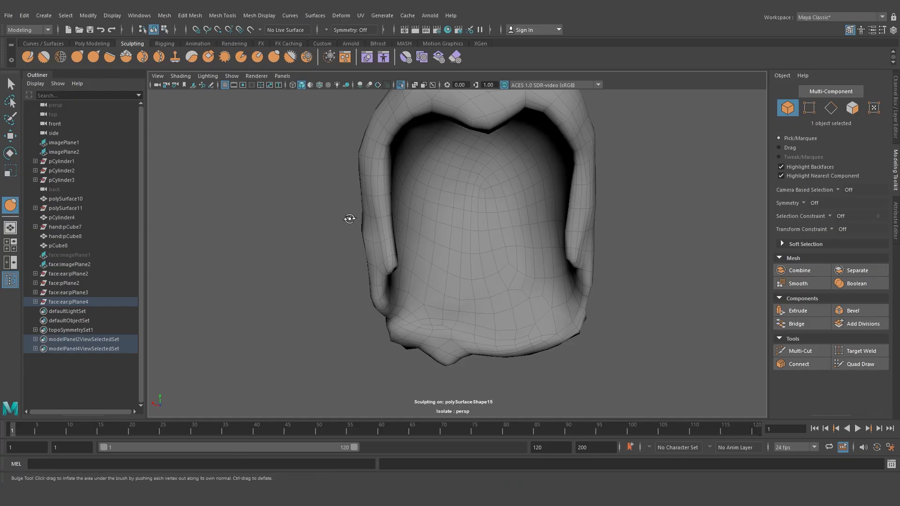
mouse_move(351, 217)
alt+mouse_down()
mouse_move(420, 251)
mouse_move(418, 230)
mouse_move(397, 230)
alt+mouse_up()
key(b)
mouse_move(525, 169)
mouse_down()
mouse_move(546, 156)
mouse_move(531, 174)
mouse_up()
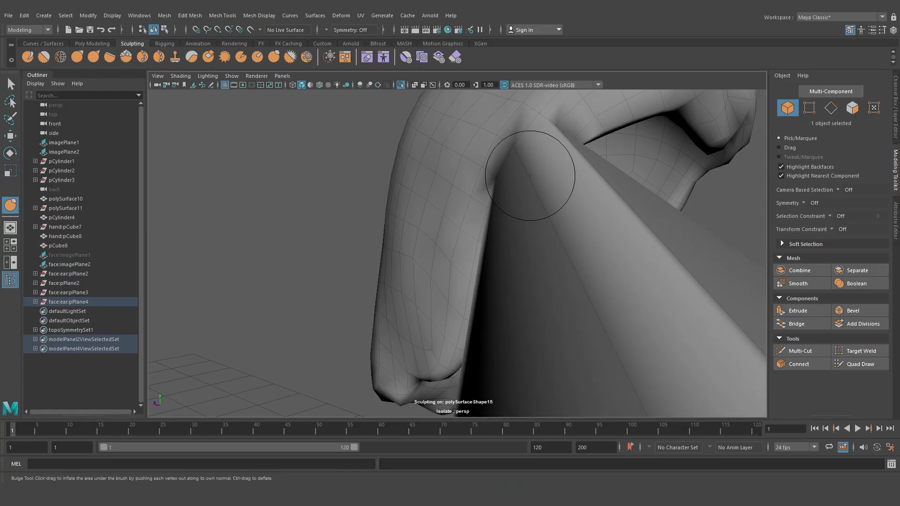
key(ctrl+z)
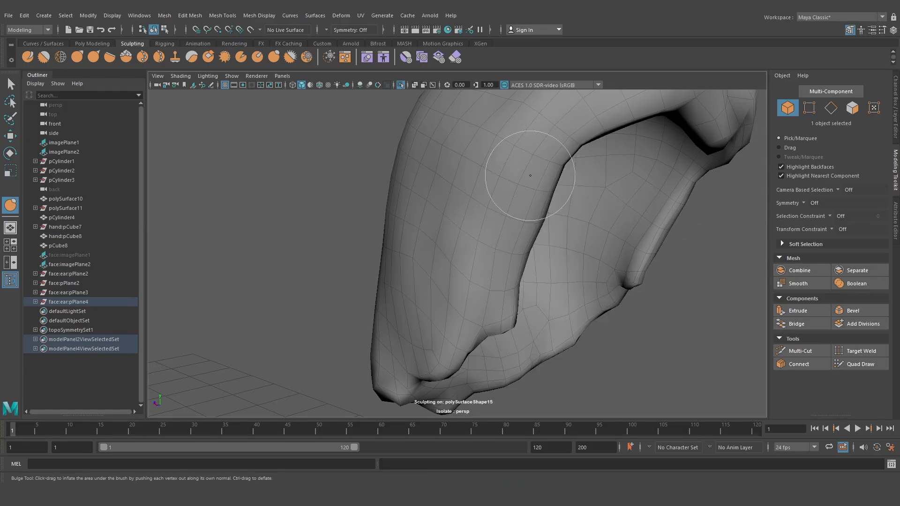
Review the Bulge tool settings and lower the brush strength
click(9, 226)
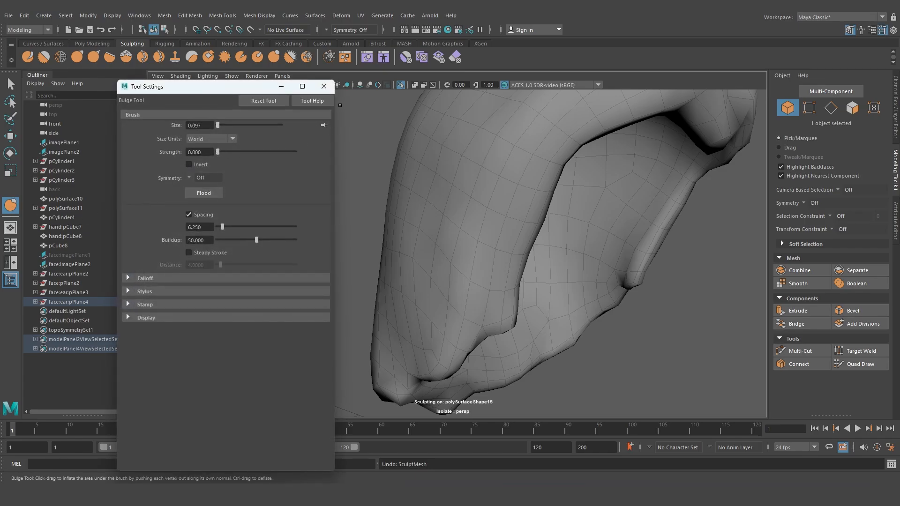
click(323, 86)
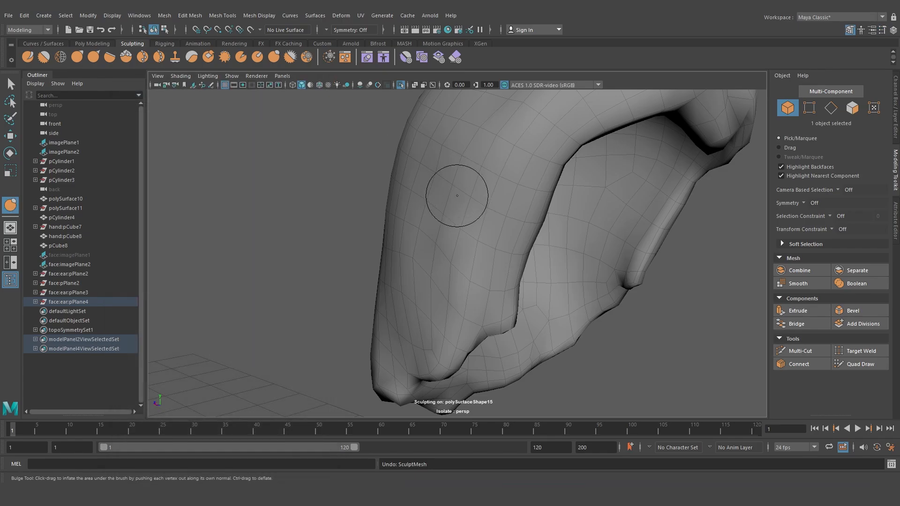
key(m)
drag(457, 196, 457, 188)
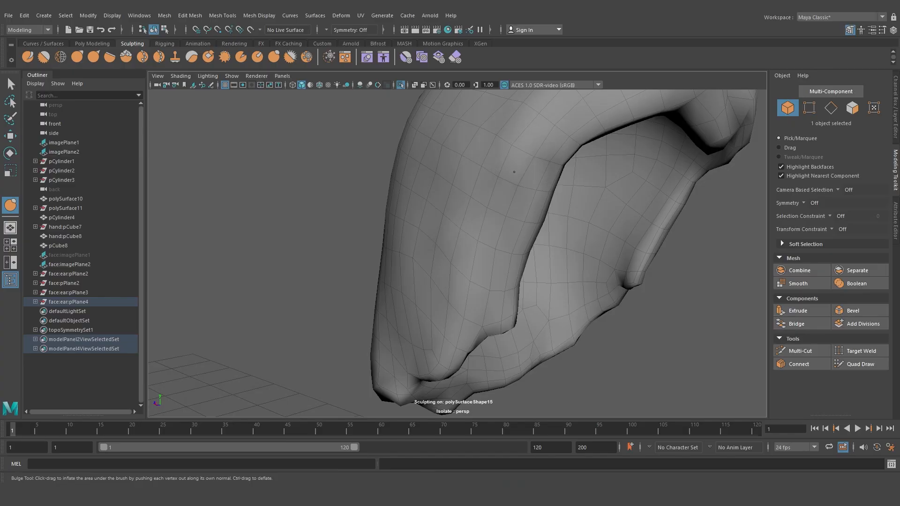
Bulge the hair's side strands to add volume between the locks
drag(514, 172, 489, 235)
drag(510, 151, 485, 248)
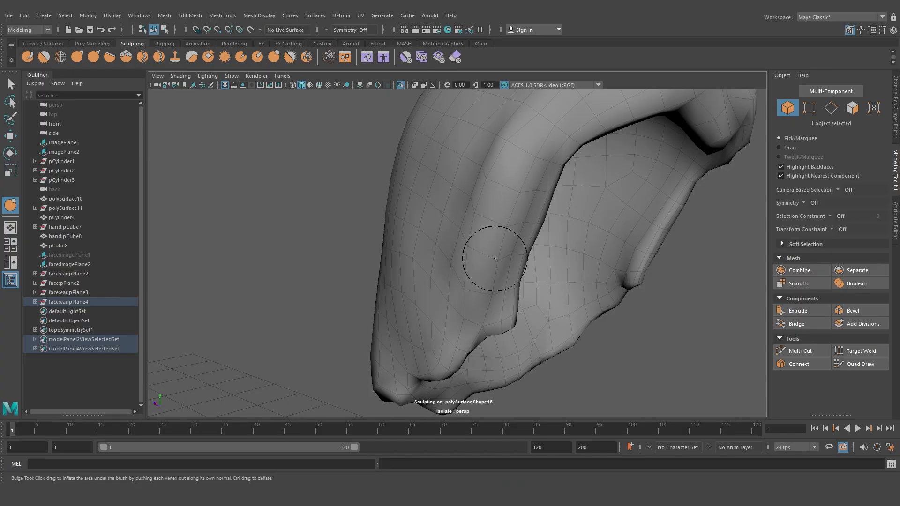
alt+drag(446, 212, 455, 221)
mouse_move(478, 251)
alt+mouse_down()
mouse_move(422, 273)
mouse_move(325, 229)
mouse_move(331, 255)
mouse_move(316, 199)
mouse_move(331, 277)
alt+mouse_up()
mouse_move(359, 235)
alt+mouse_down()
mouse_move(398, 243)
mouse_move(375, 225)
mouse_move(395, 251)
alt+mouse_up()
mouse_move(457, 197)
shift+mouse_down()
mouse_move(433, 283)
mouse_move(438, 323)
shift+mouse_up()
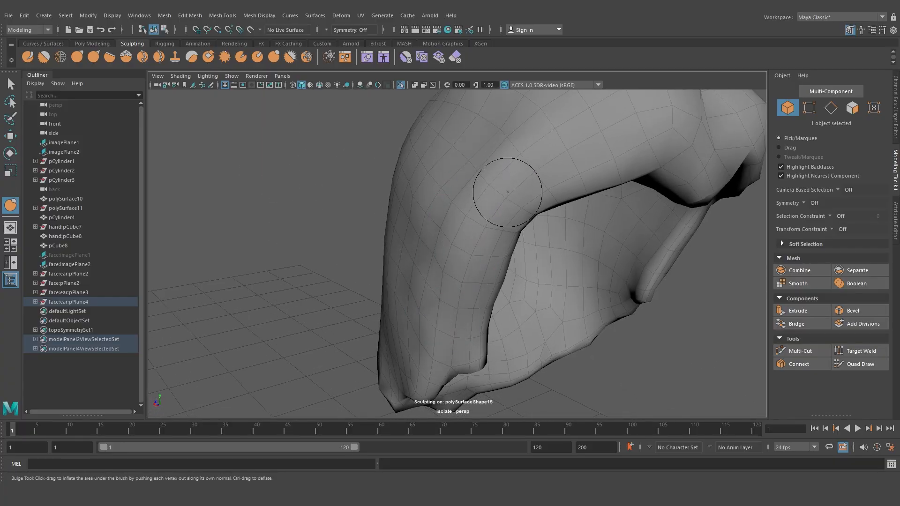
mouse_move(486, 227)
alt+mouse_down()
mouse_move(448, 206)
mouse_move(396, 257)
mouse_move(345, 207)
alt+mouse_up()
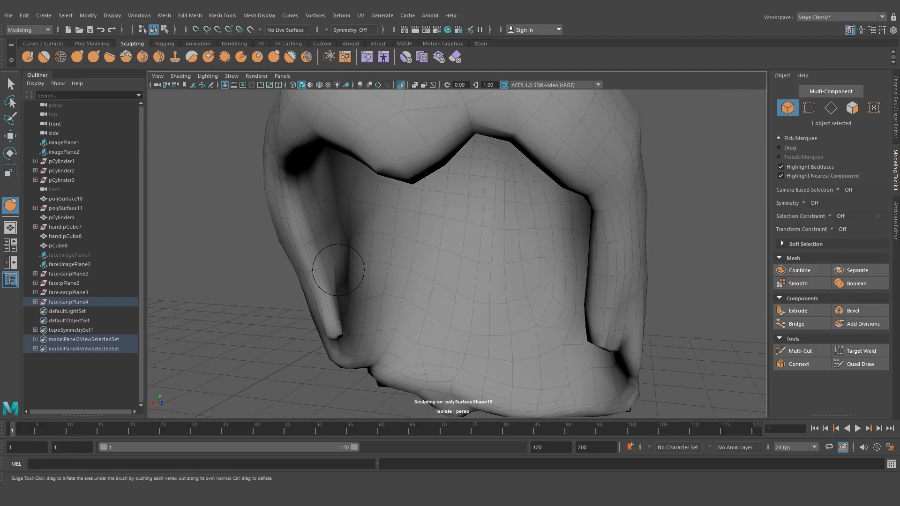
mouse_move(332, 267)
alt+mouse_down()
mouse_move(376, 238)
mouse_move(535, 220)
mouse_move(492, 301)
mouse_move(519, 253)
mouse_move(470, 203)
alt+mouse_up()
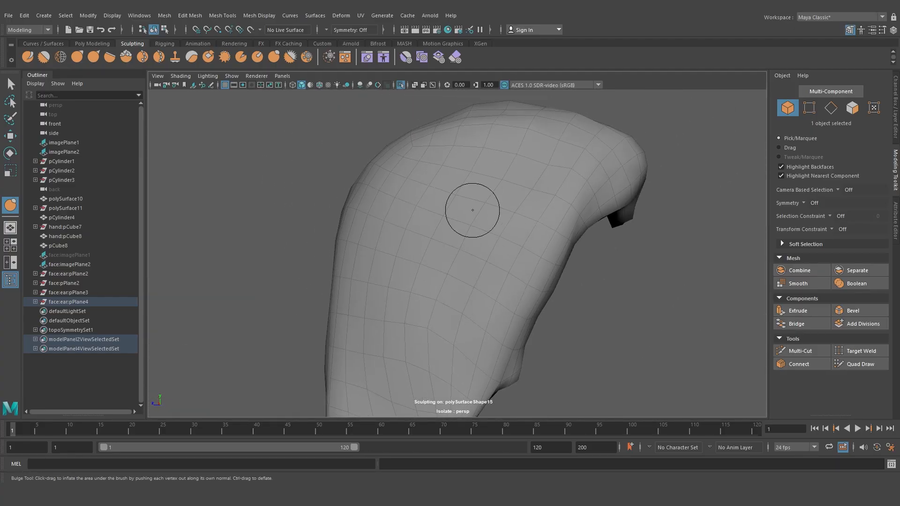
Leave isolation and bulge the hair's back and sides against the reference images
click(402, 86)
scroll(458, 245, down, 6)
alt+drag(459, 245, 438, 245)
alt+drag(433, 278, 470, 266)
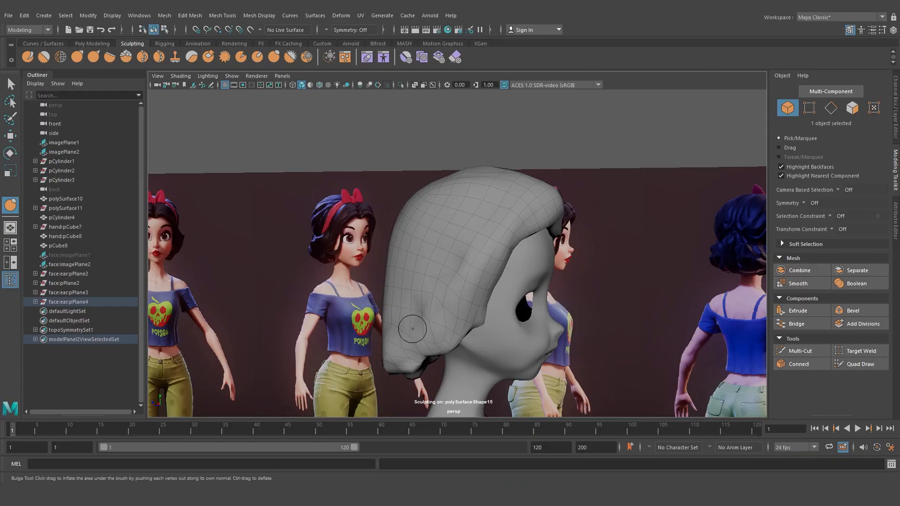
mouse_move(402, 344)
alt+mouse_down()
mouse_move(466, 341)
mouse_move(347, 220)
alt+mouse_up()
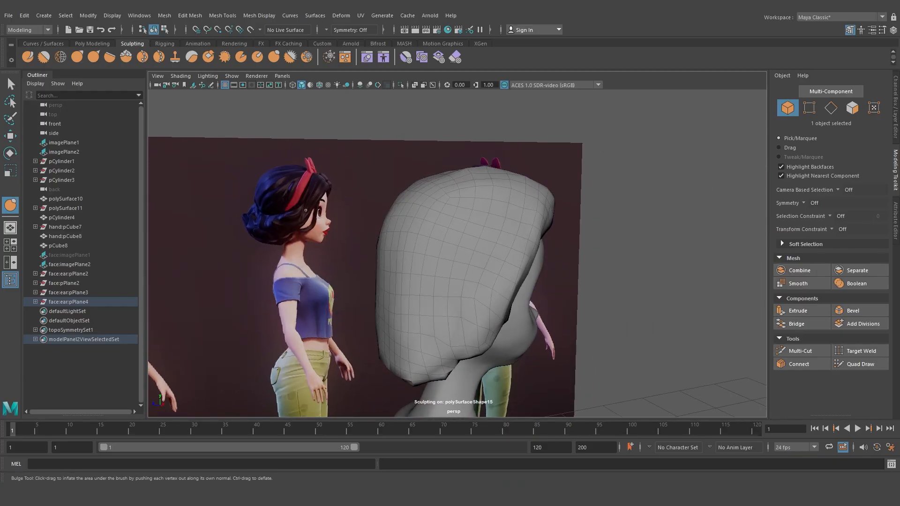
alt+drag(528, 285, 512, 240)
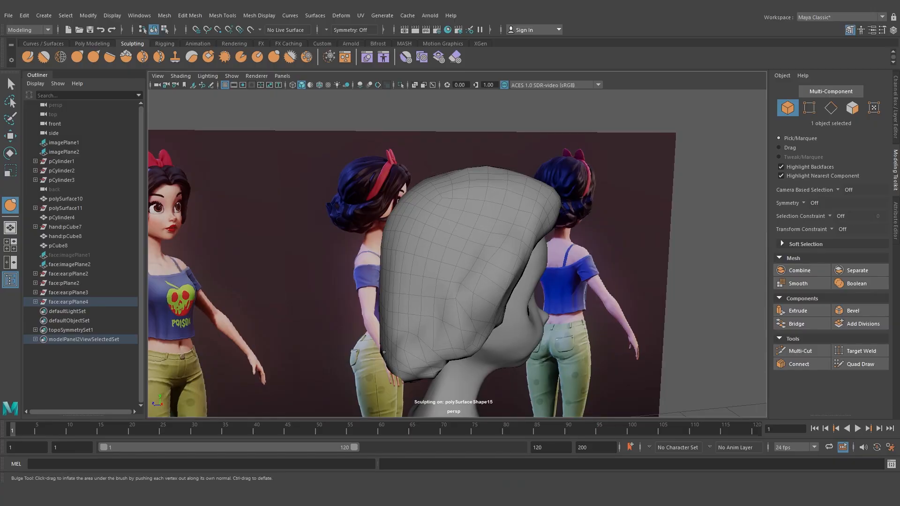
alt+drag(425, 347, 403, 343)
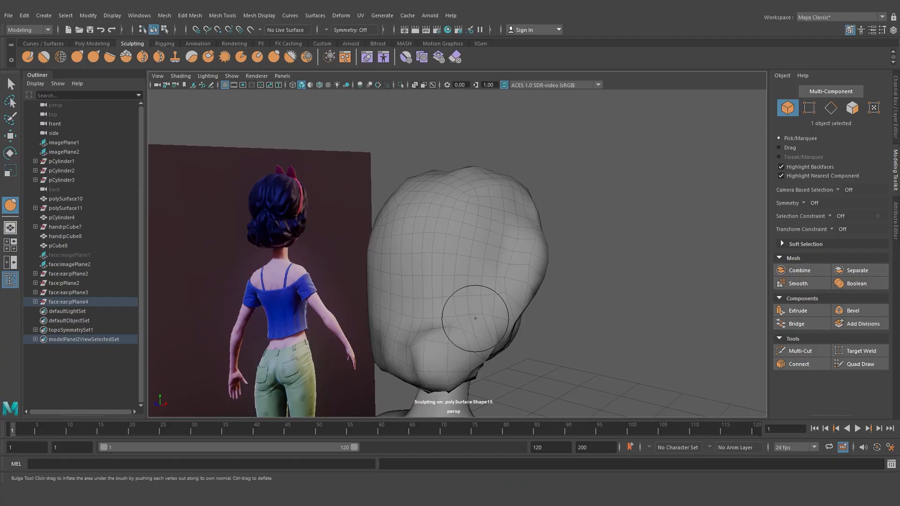
mouse_move(432, 322)
alt+mouse_down()
mouse_move(455, 334)
mouse_move(438, 322)
mouse_move(472, 315)
mouse_move(478, 334)
alt+mouse_up()
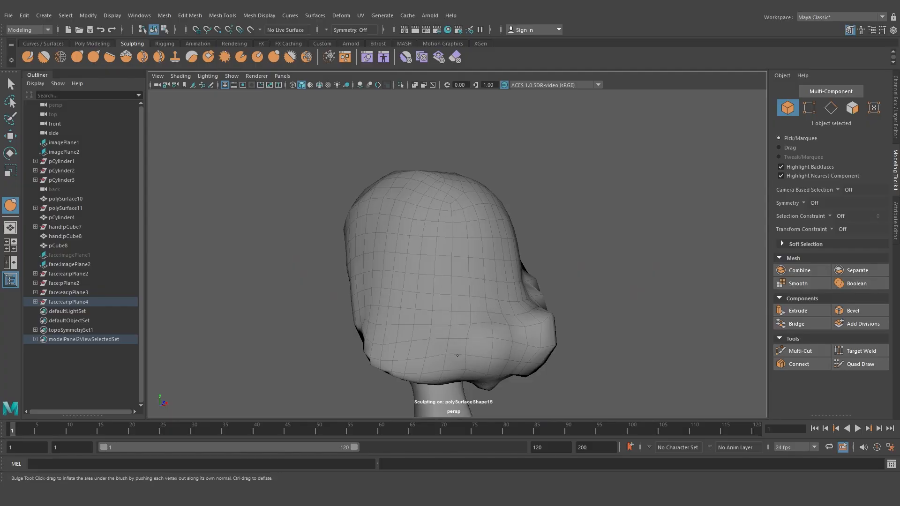
mouse_move(415, 354)
alt+mouse_down()
mouse_move(401, 331)
mouse_move(403, 264)
mouse_move(411, 276)
alt+mouse_up()
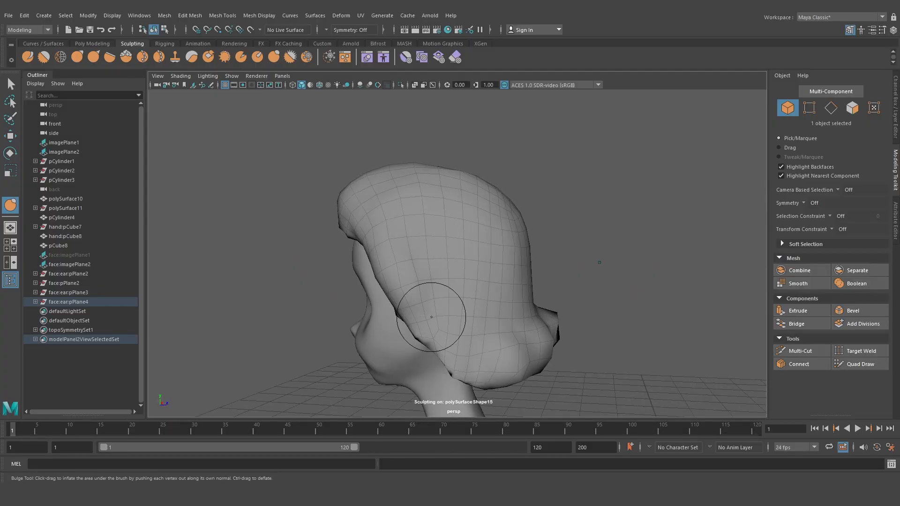
drag(448, 372, 439, 376)
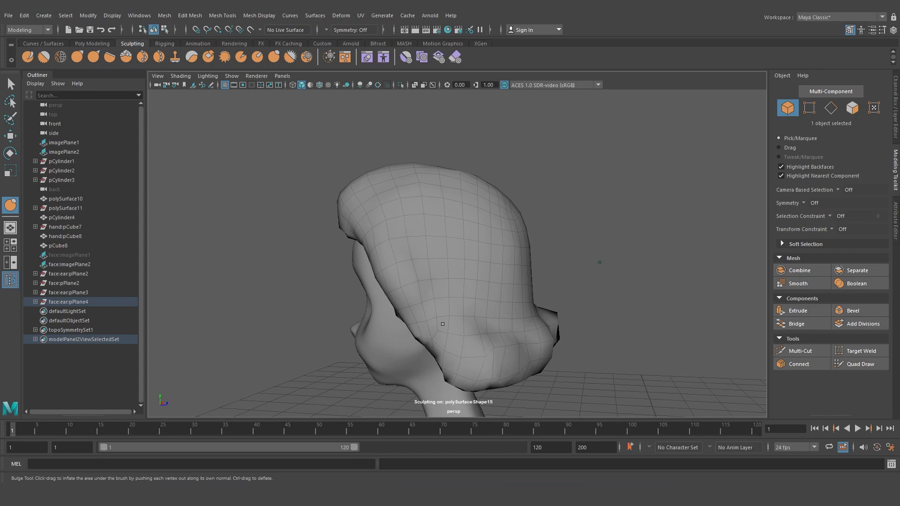
mouse_move(498, 337)
alt+mouse_down()
mouse_move(403, 361)
mouse_move(332, 351)
alt+mouse_up()
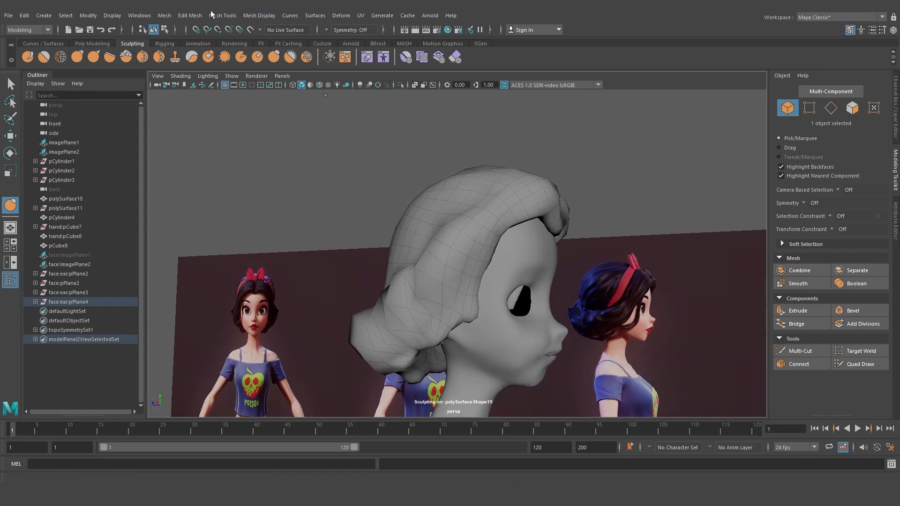
Smooth the hair mesh with one division and select it
click(164, 16)
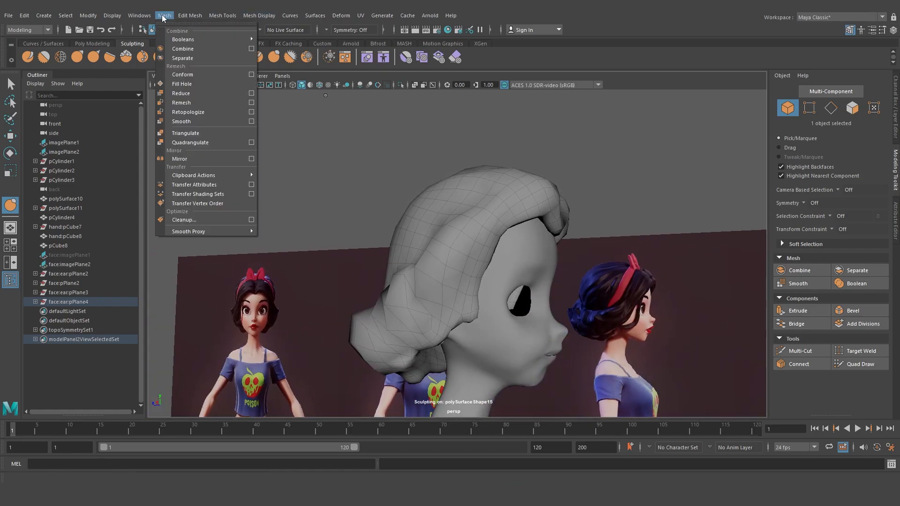
click(181, 122)
alt+drag(300, 123, 329, 126)
click(190, 16)
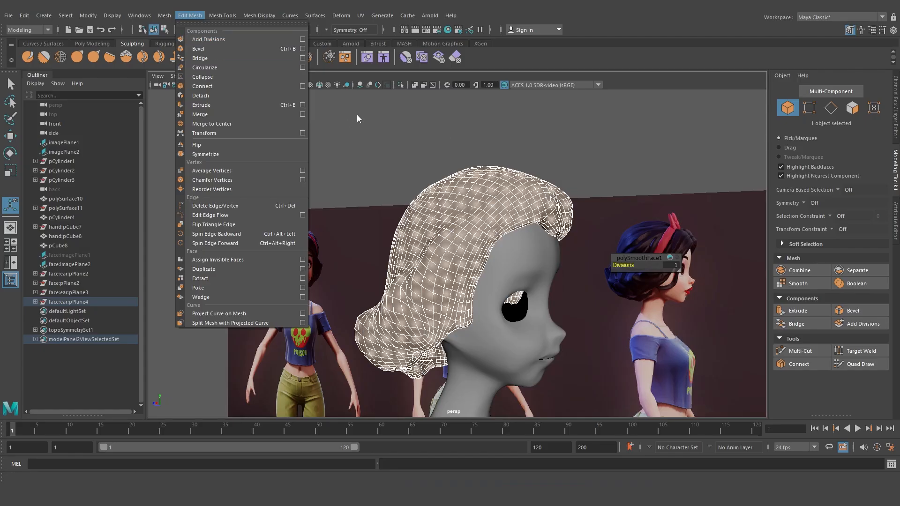
click(388, 131)
alt+drag(390, 132, 444, 289)
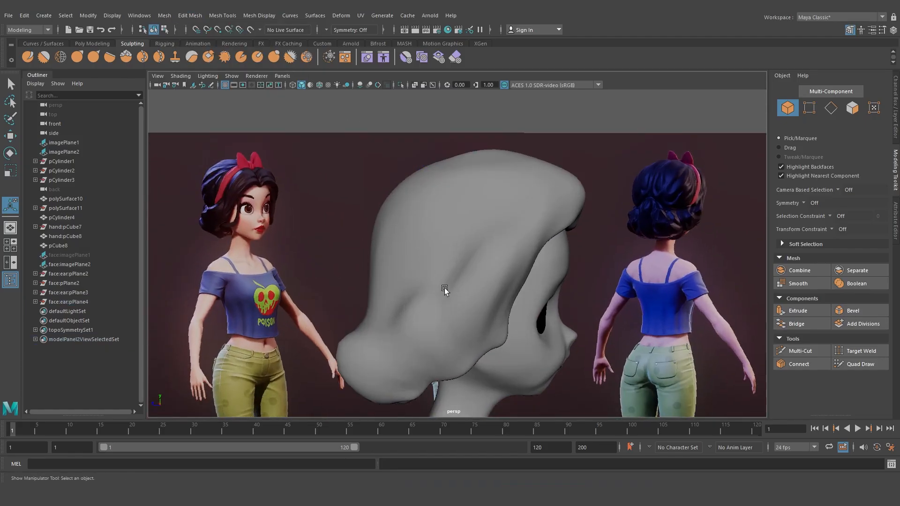
click(424, 256)
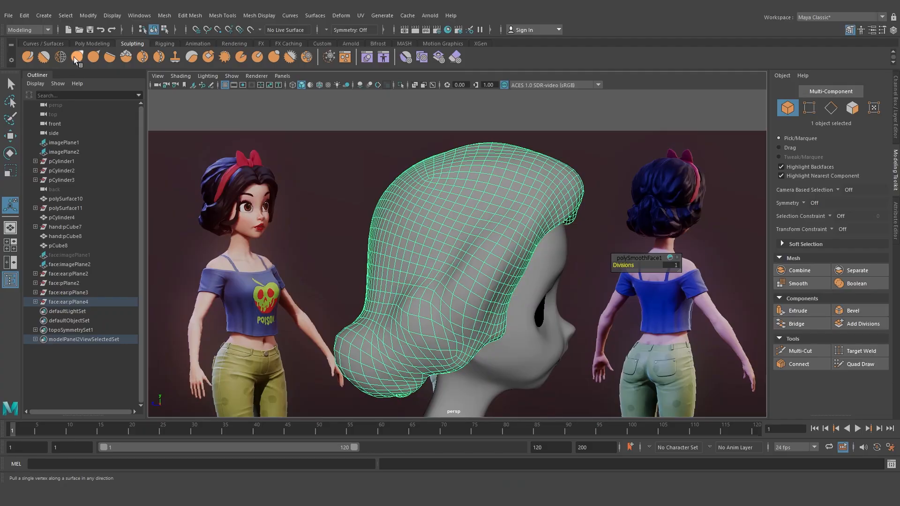
Bulge the smoothed hair's back and lower locks to build rounded volume
click(28, 57)
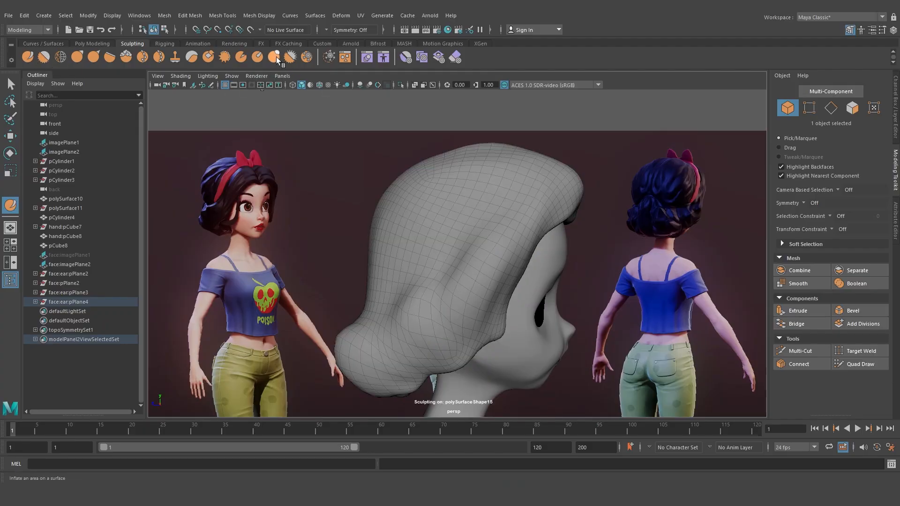
alt+drag(457, 283, 470, 295)
key(b)
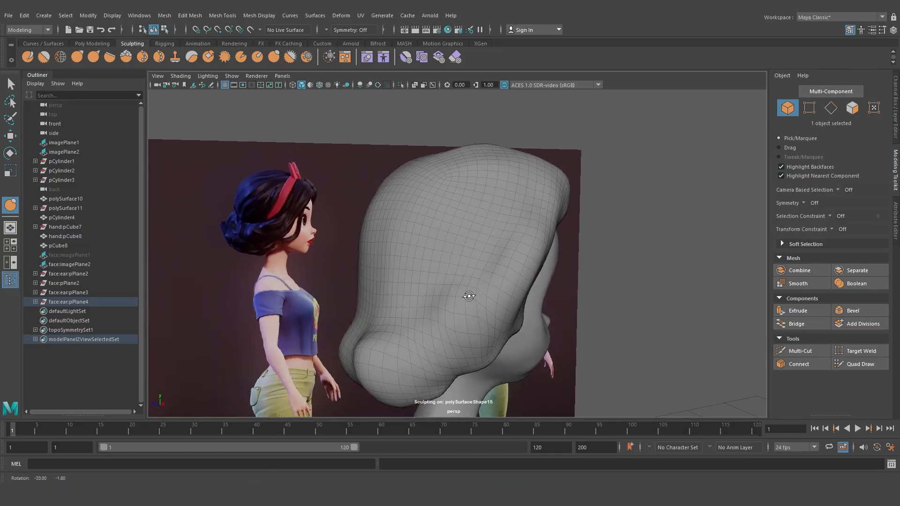
mouse_move(404, 340)
mouse_down()
mouse_move(416, 348)
mouse_move(437, 334)
mouse_up()
mouse_move(421, 320)
mouse_down()
mouse_move(415, 346)
mouse_move(417, 322)
mouse_move(438, 347)
mouse_move(422, 335)
mouse_move(435, 356)
mouse_up()
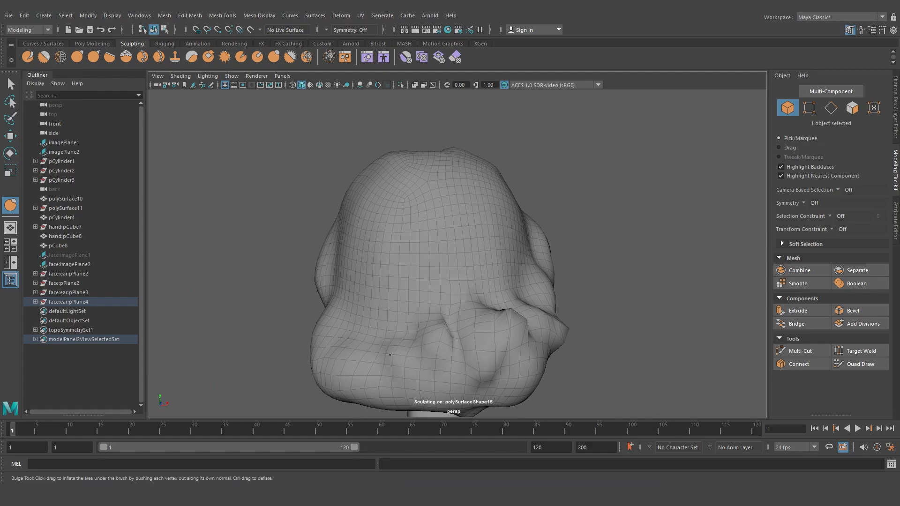
alt+drag(361, 318, 399, 379)
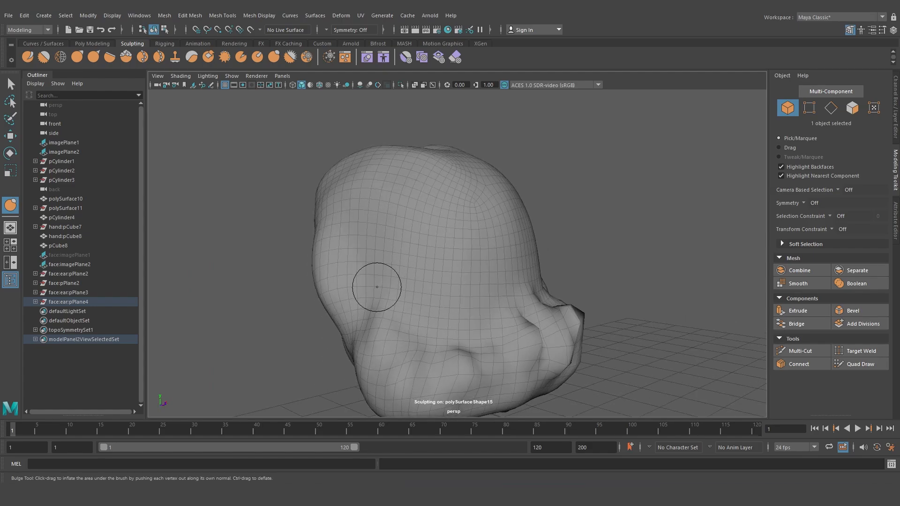
alt+drag(356, 300, 354, 263)
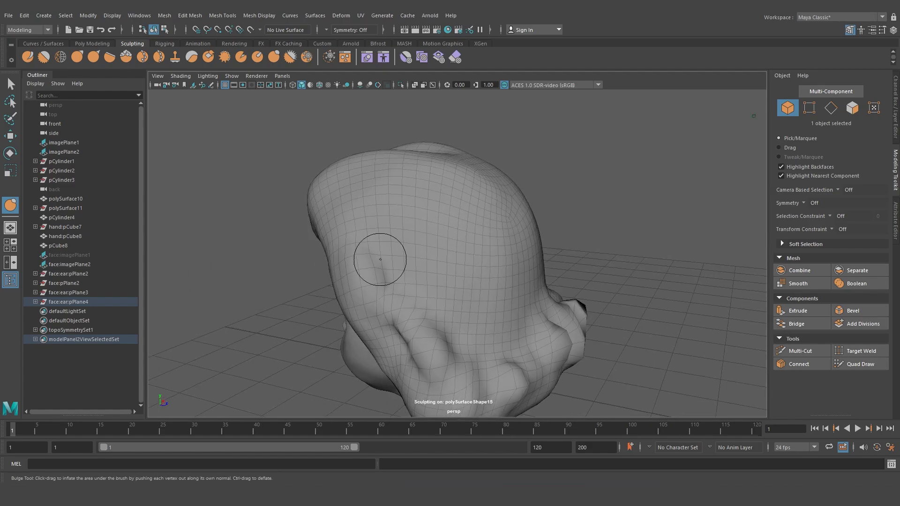
alt+drag(362, 301, 412, 350)
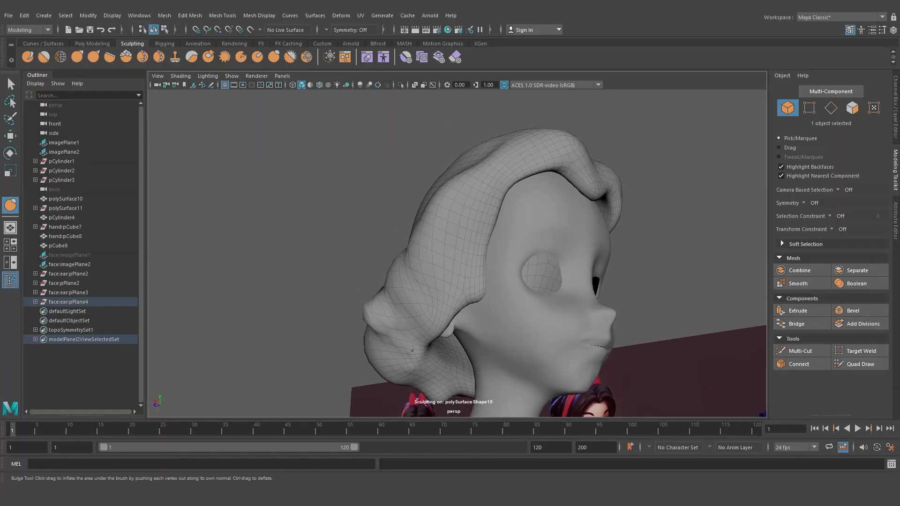
alt+drag(462, 233, 467, 273)
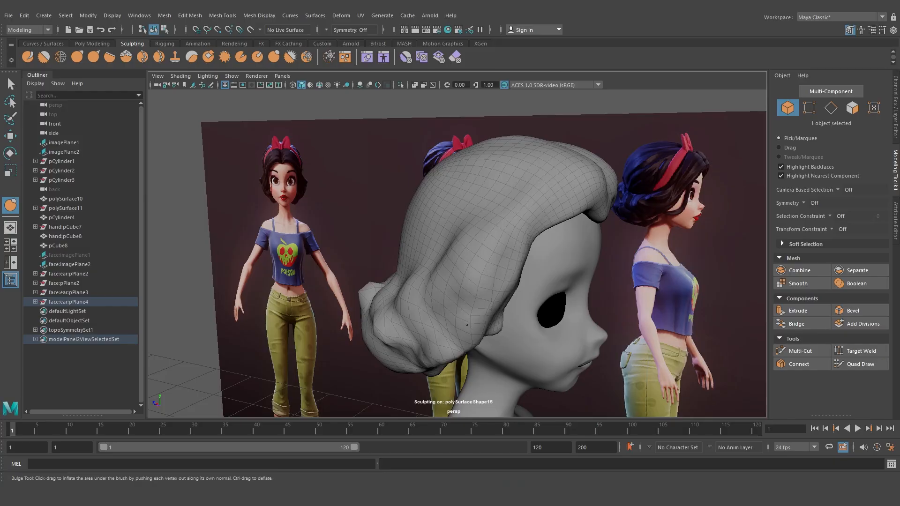
alt+drag(440, 333, 476, 315)
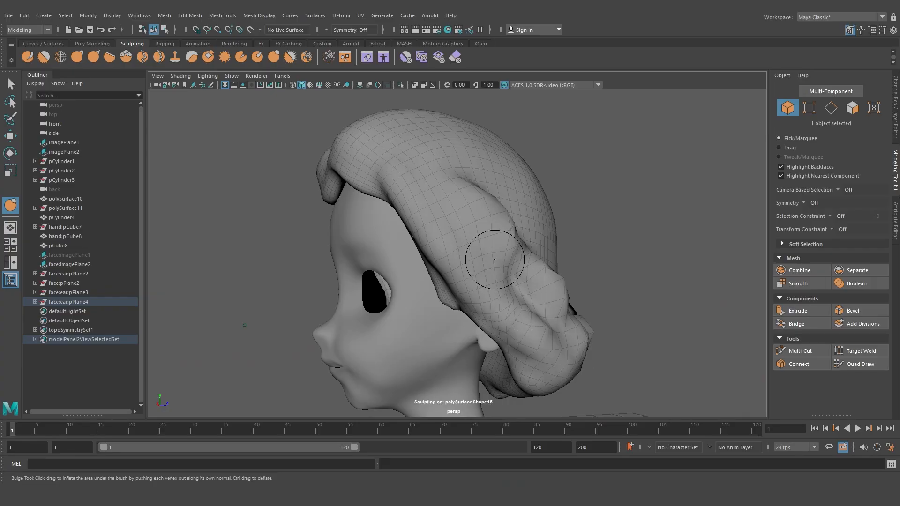
Bulge the hair's crown and side near the ear to round out the locks
mouse_move(488, 255)
alt+mouse_down()
mouse_move(482, 225)
mouse_move(489, 268)
mouse_move(464, 256)
mouse_move(453, 234)
mouse_move(476, 249)
alt+mouse_up()
alt+drag(422, 232, 403, 266)
alt+drag(498, 284, 497, 301)
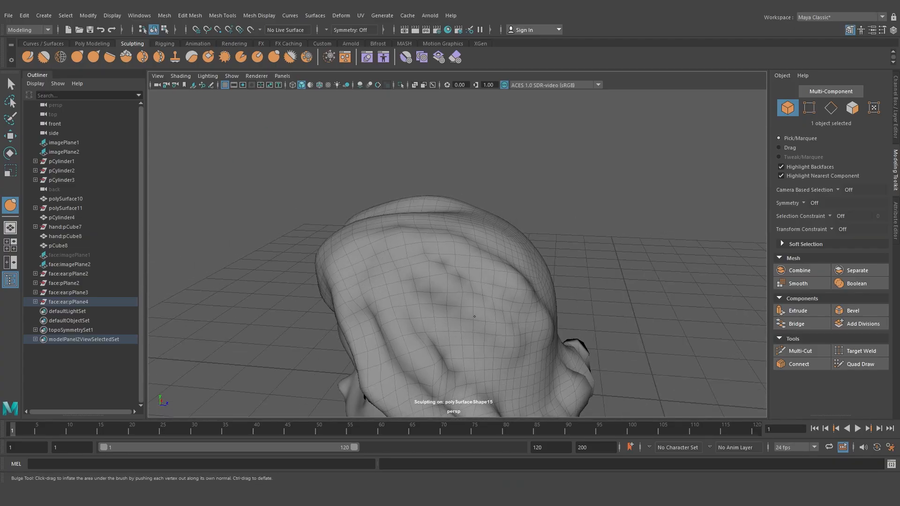
alt+drag(466, 342, 553, 323)
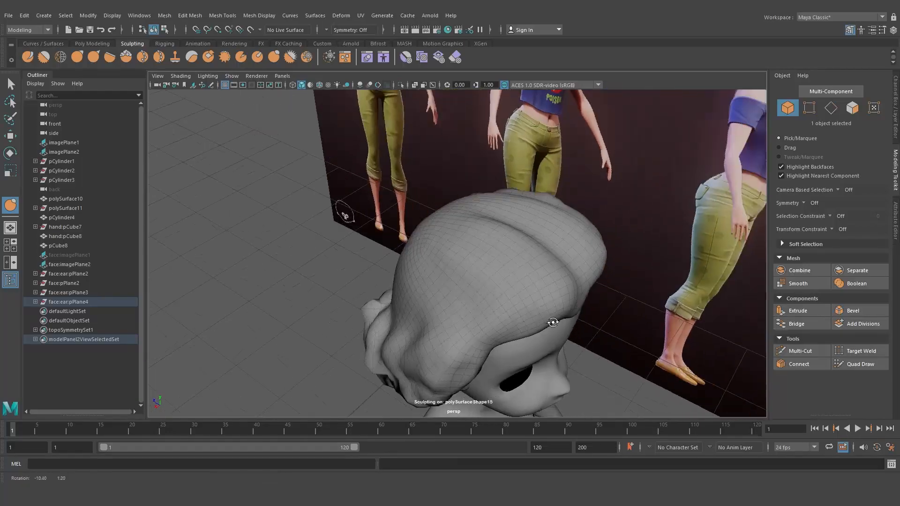
alt+drag(536, 256, 475, 245)
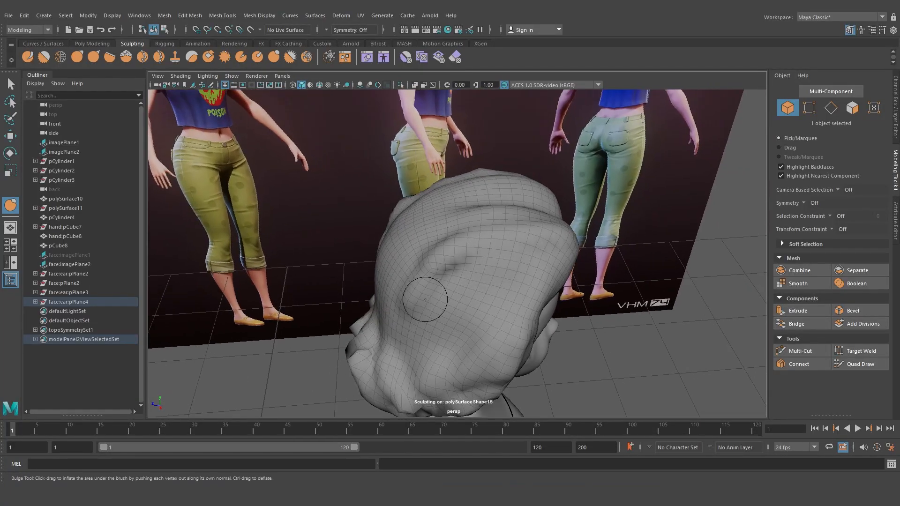
drag(487, 325, 470, 348)
Continue bulging the back of the hair to define separate locks
drag(493, 284, 415, 338)
mouse_move(507, 264)
mouse_down()
mouse_move(459, 286)
mouse_move(406, 337)
mouse_up()
drag(518, 280, 443, 382)
alt+drag(391, 301, 473, 269)
drag(446, 203, 453, 344)
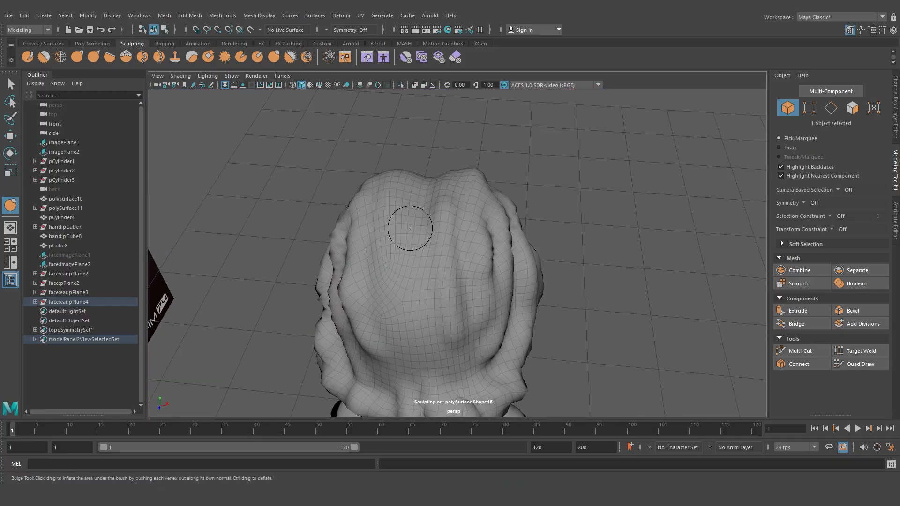
mouse_move(399, 196)
mouse_down()
mouse_move(404, 274)
mouse_move(437, 368)
mouse_up()
drag(385, 253, 405, 384)
alt+drag(406, 384, 449, 331)
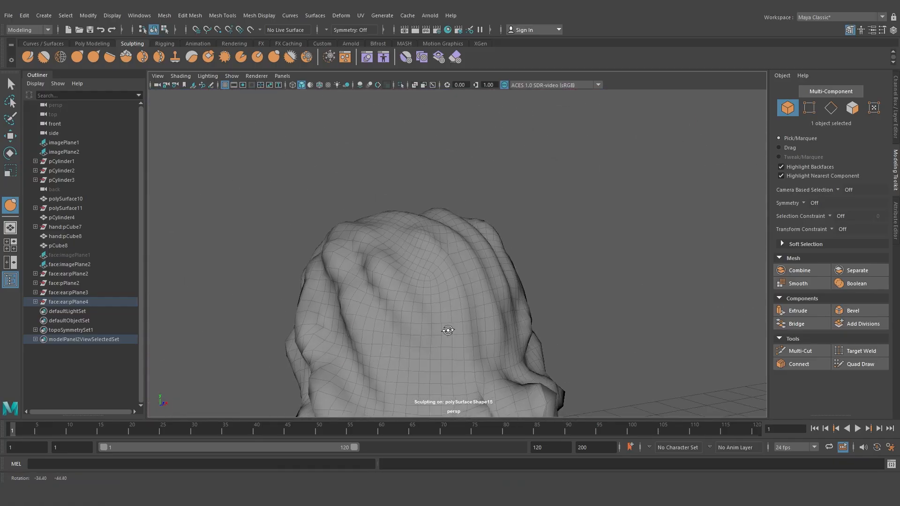
Bulge the lower back locks of the hair further to deepen the separation between them
drag(400, 302, 421, 341)
alt+middle_drag(463, 370, 459, 307)
drag(422, 263, 453, 307)
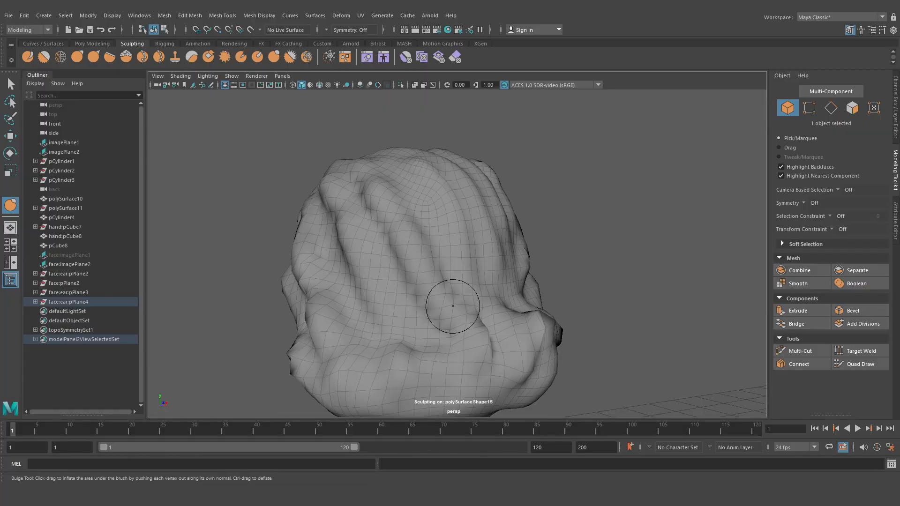
Switch to the Grab tool, resize its brush and pull the hair over the left temple to reshape the hairline
scroll(442, 348, down, 4)
alt+drag(442, 349, 615, 305)
scroll(516, 281, up, 5)
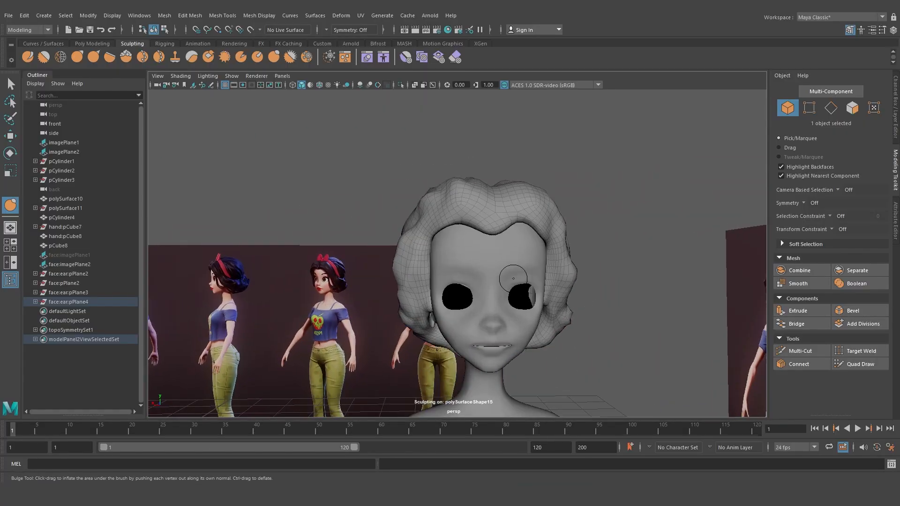
alt+drag(417, 291, 437, 299)
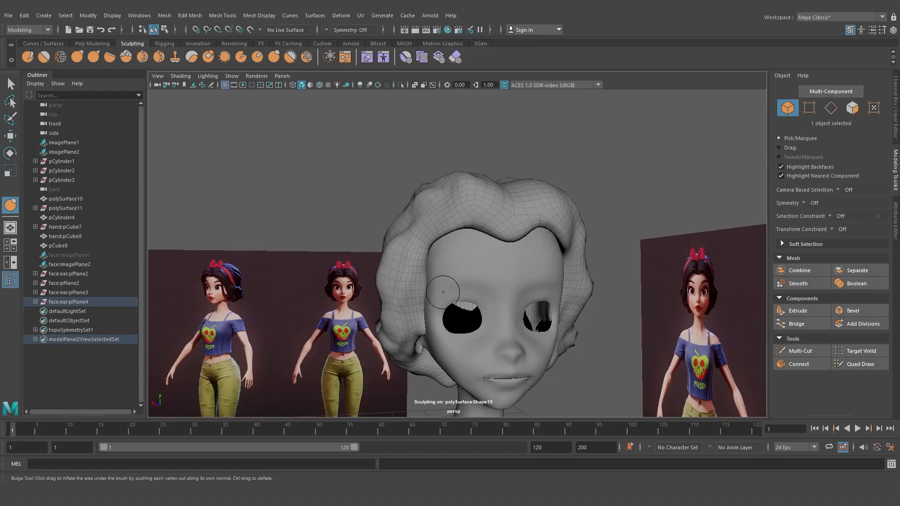
scroll(343, 277, up, 5)
alt+drag(311, 262, 426, 287)
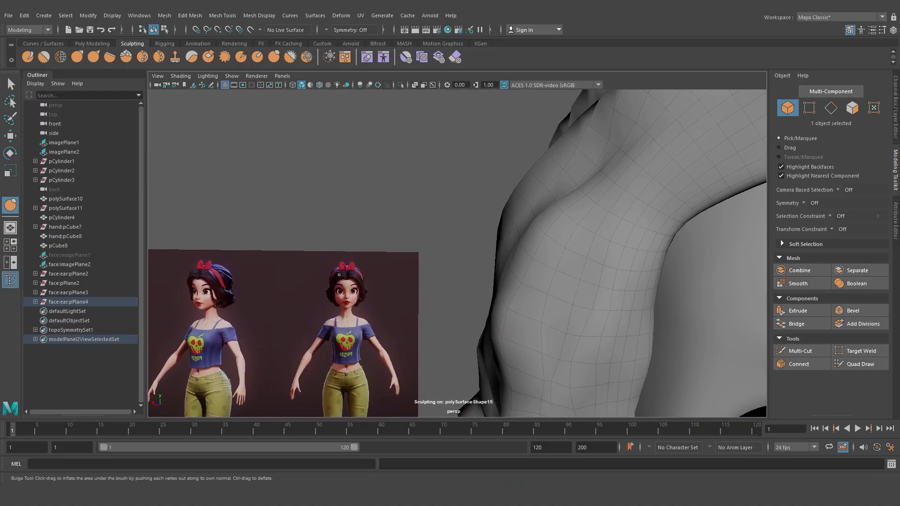
scroll(380, 292, down, 8)
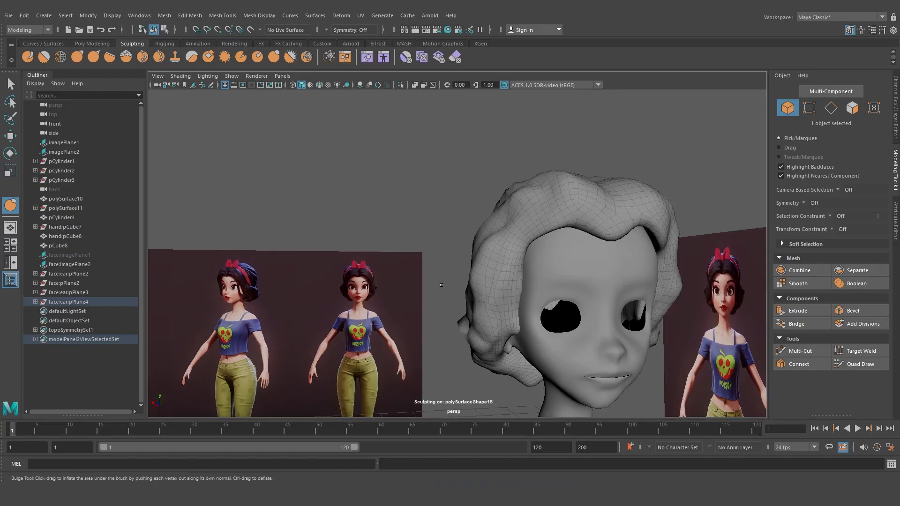
alt+drag(379, 292, 424, 290)
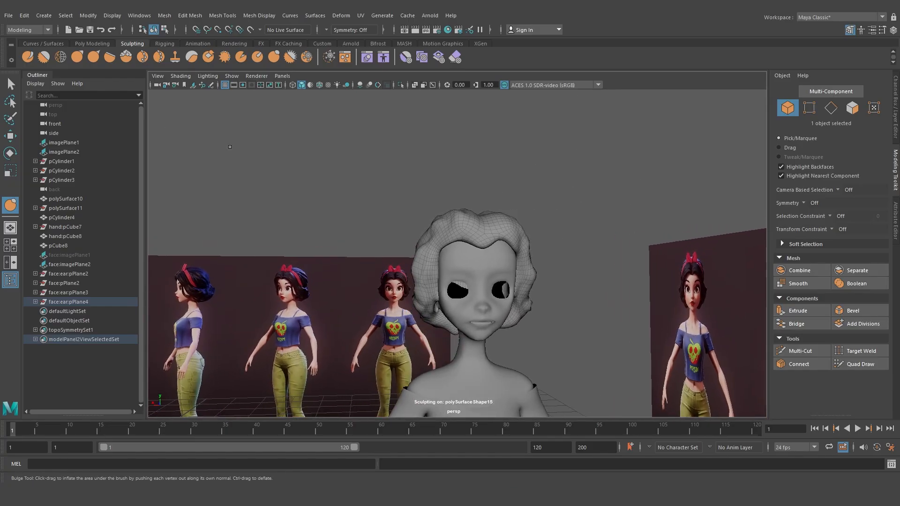
click(78, 57)
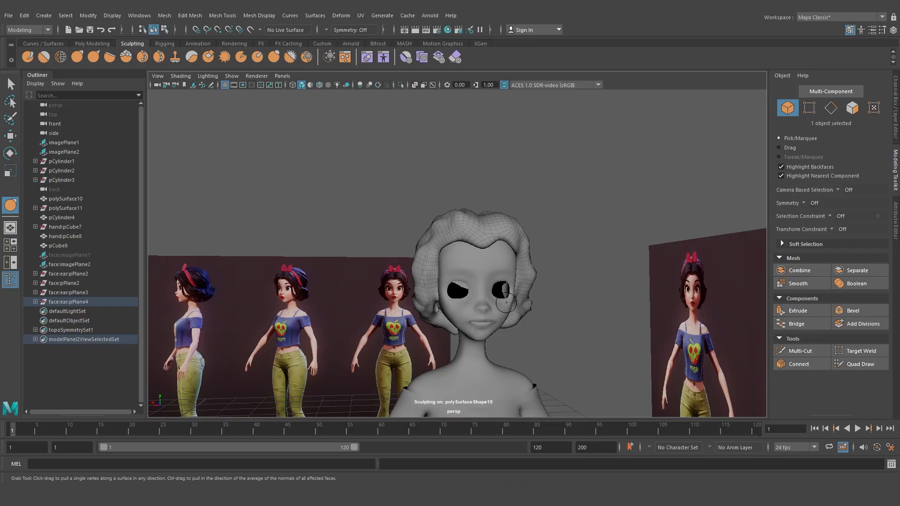
scroll(505, 302, up, 5)
alt+middle_drag(484, 295, 461, 282)
key(b)
drag(410, 251, 437, 250)
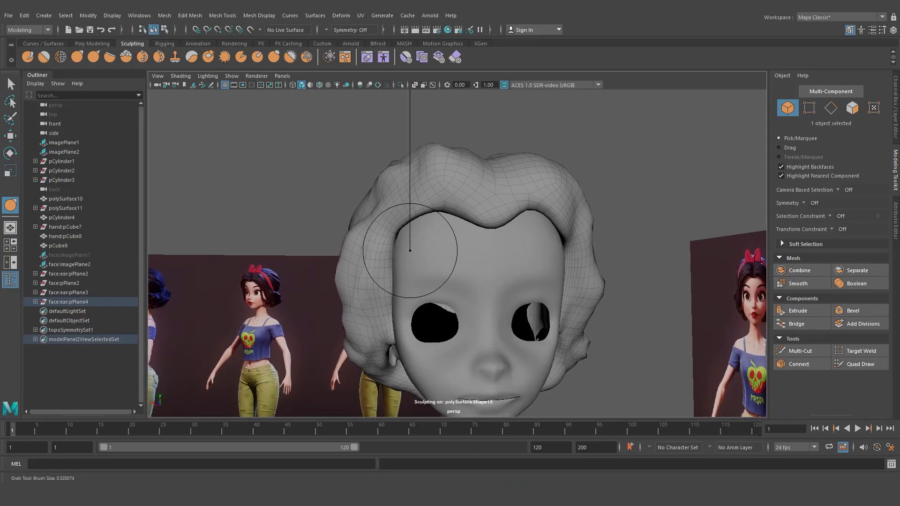
scroll(421, 249, down, 2)
alt+middle_drag(418, 247, 390, 228)
Shrink the Grab brush and pull the side locks near both temples and cheeks to refine the bob silhouette
key(b)
drag(359, 211, 379, 214)
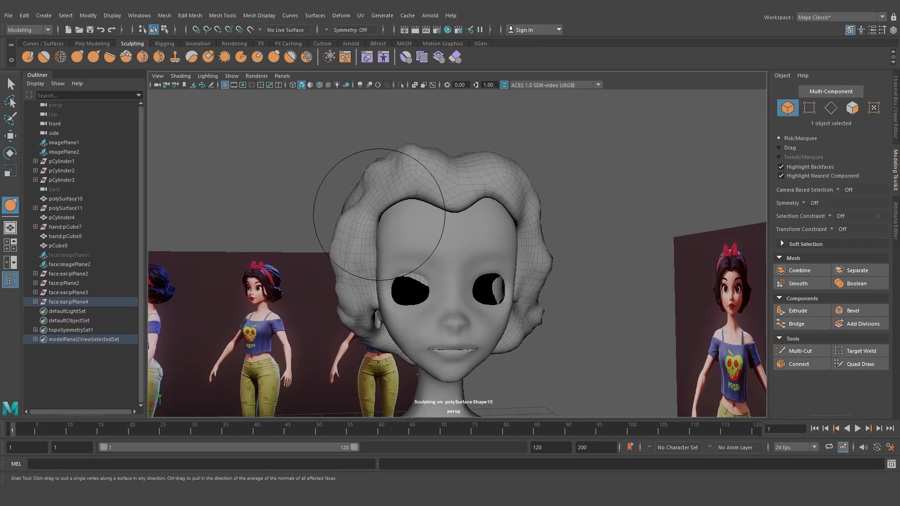
alt+middle_drag(364, 214, 361, 199)
alt+drag(360, 199, 354, 201)
mouse_move(330, 243)
mouse_down()
mouse_move(353, 245)
mouse_move(354, 230)
mouse_up()
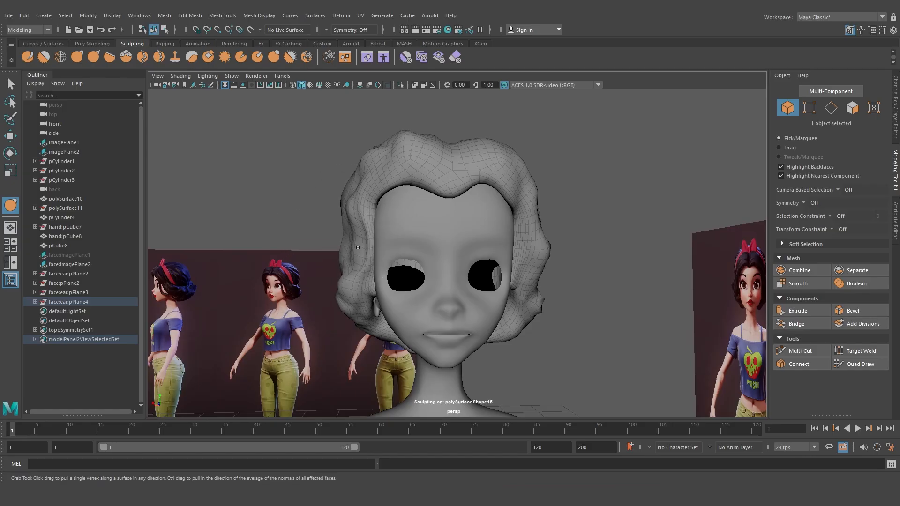
mouse_move(593, 269)
alt+mouse_down()
mouse_move(533, 256)
mouse_move(532, 283)
alt+mouse_up()
drag(528, 214, 523, 219)
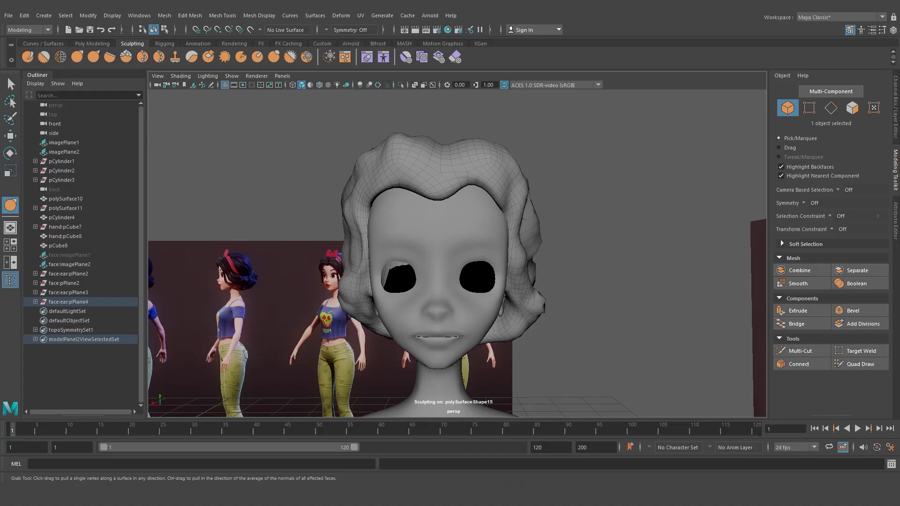
mouse_move(563, 276)
alt+mouse_down()
mouse_move(560, 289)
mouse_move(529, 227)
mouse_move(572, 252)
mouse_move(367, 258)
mouse_move(352, 301)
mouse_move(528, 327)
mouse_move(593, 325)
mouse_move(326, 308)
mouse_move(488, 308)
mouse_move(514, 269)
mouse_move(526, 358)
mouse_move(524, 270)
mouse_move(521, 296)
mouse_move(546, 277)
mouse_move(593, 305)
mouse_move(624, 307)
alt+mouse_up()
scroll(544, 291, down, 4)
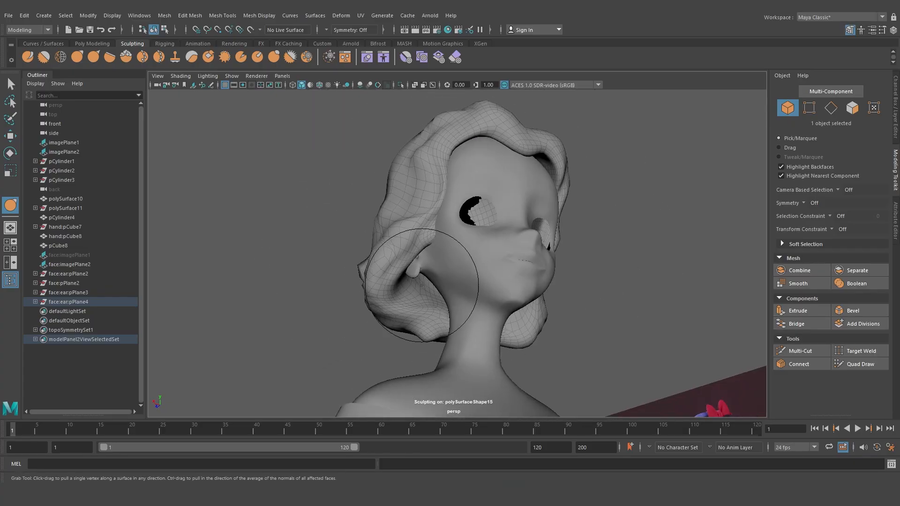
Isolate the hair mesh and use the Sculpt tool to raise ridges along the lower inner rim of the locks
alt+drag(423, 298, 330, 164)
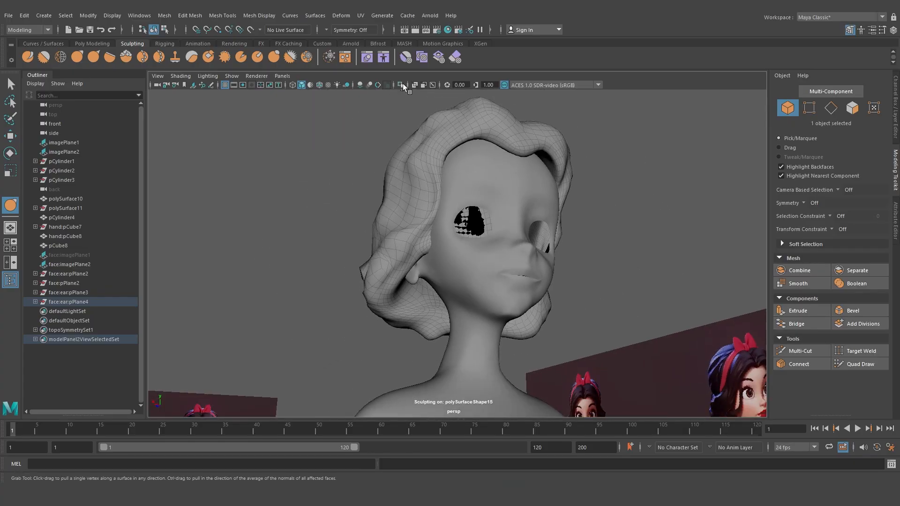
click(402, 84)
alt+drag(402, 235, 362, 244)
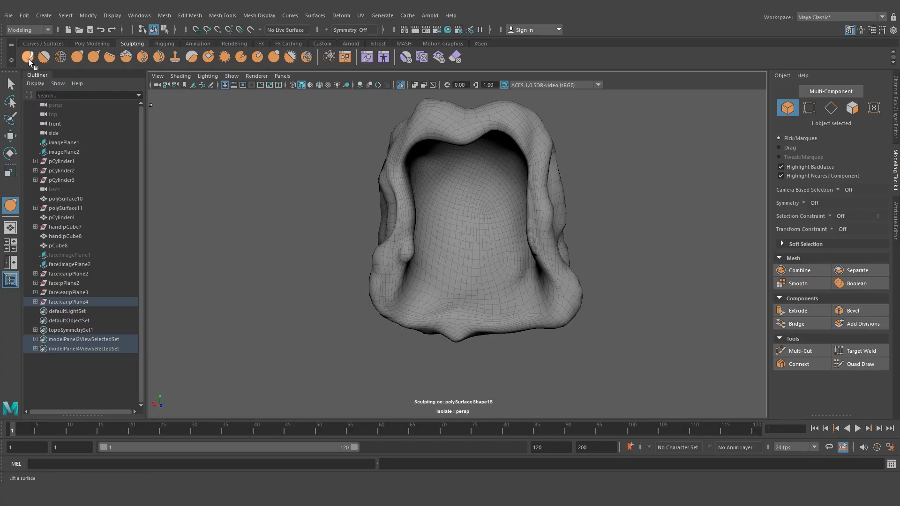
click(44, 57)
scroll(428, 275, up, 2)
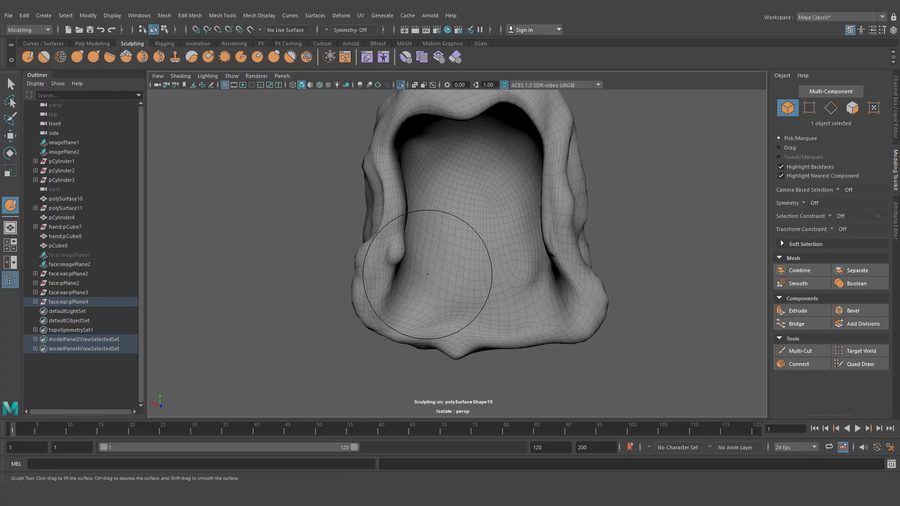
scroll(412, 282, up, 3)
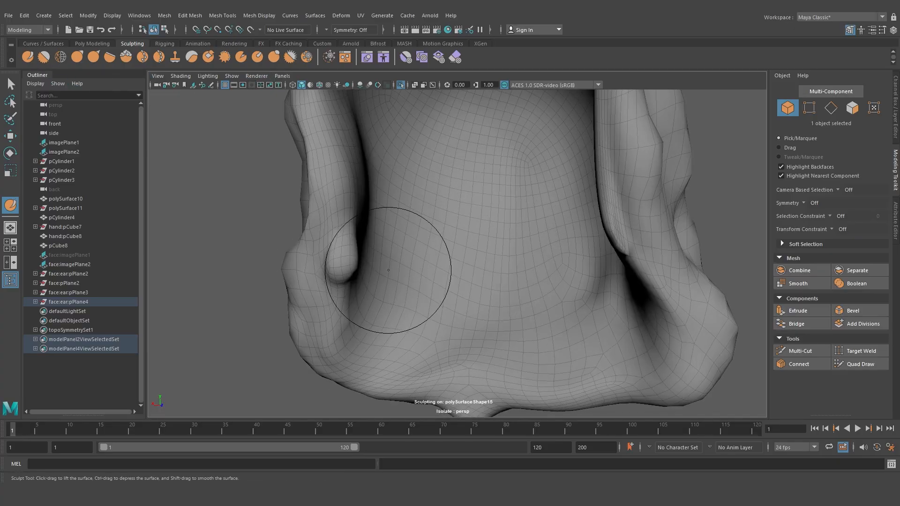
mouse_move(380, 302)
mouse_down()
mouse_move(422, 328)
mouse_move(452, 378)
mouse_move(491, 278)
mouse_move(513, 353)
mouse_up()
drag(540, 272, 566, 342)
alt+drag(564, 309, 619, 326)
mouse_move(583, 272)
mouse_down()
mouse_move(601, 306)
mouse_move(584, 328)
mouse_up()
drag(528, 272, 553, 330)
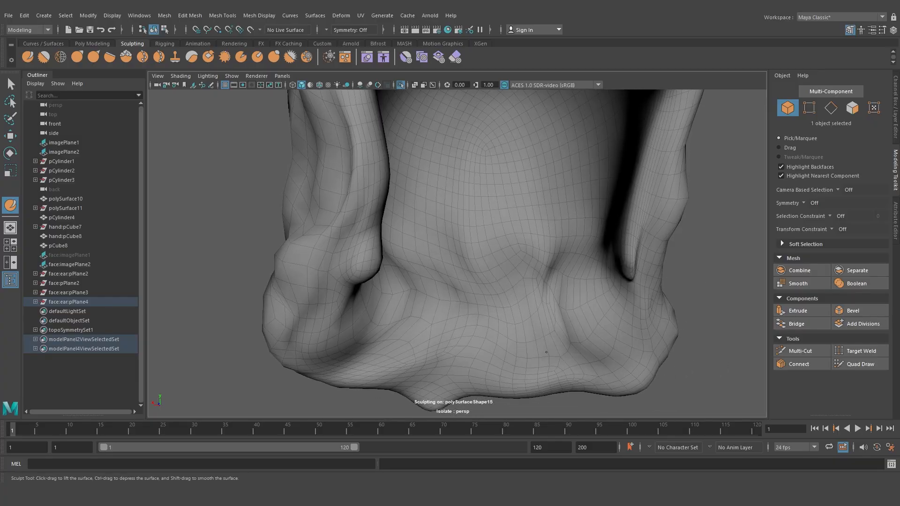
drag(498, 282, 494, 330)
scroll(442, 267, down, 3)
mouse_move(443, 276)
alt+mouse_down()
mouse_move(513, 287)
mouse_move(516, 269)
alt+mouse_up()
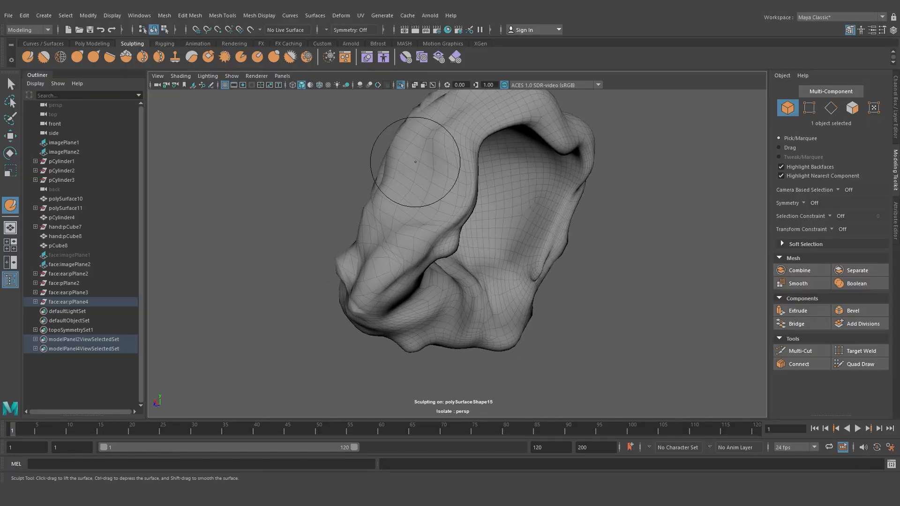
With the Bulge tool, inflate the underside and inner curls of the hair's lower side locks
click(401, 86)
mouse_move(472, 249)
alt+mouse_down()
mouse_move(412, 227)
mouse_move(346, 253)
mouse_move(458, 235)
alt+mouse_up()
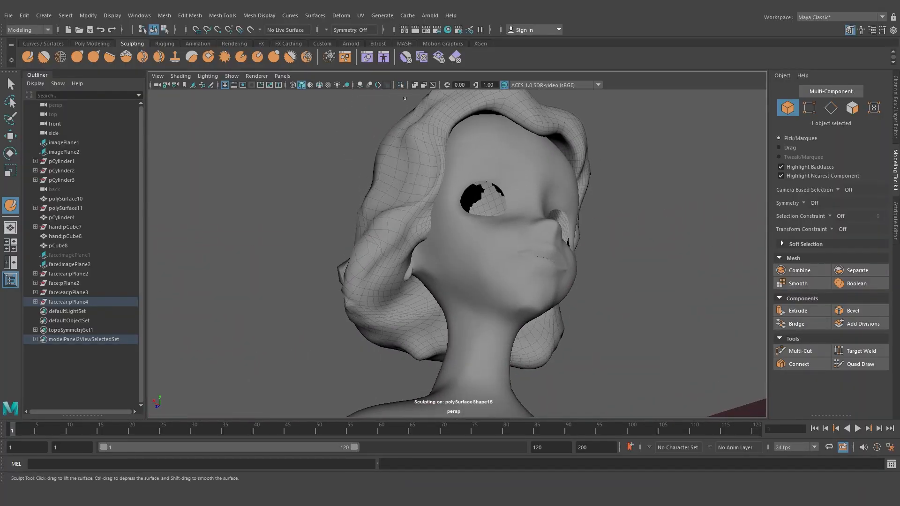
click(399, 85)
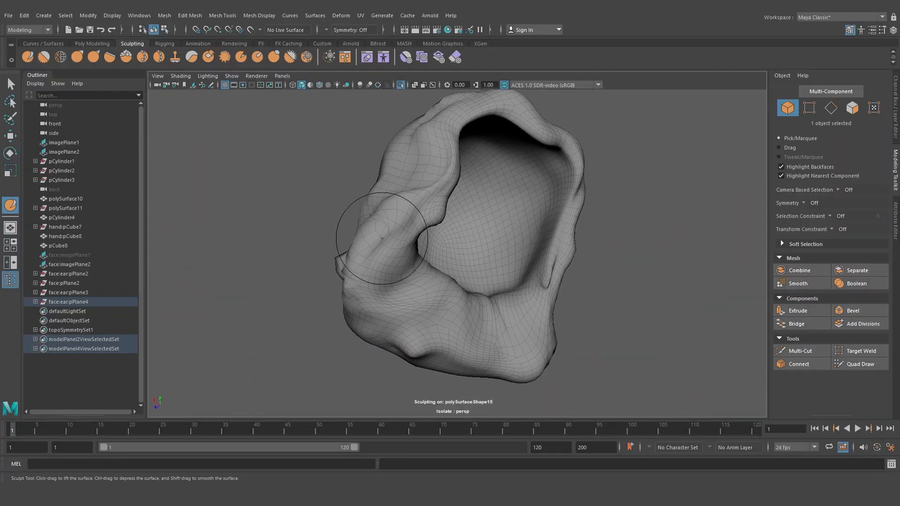
click(273, 57)
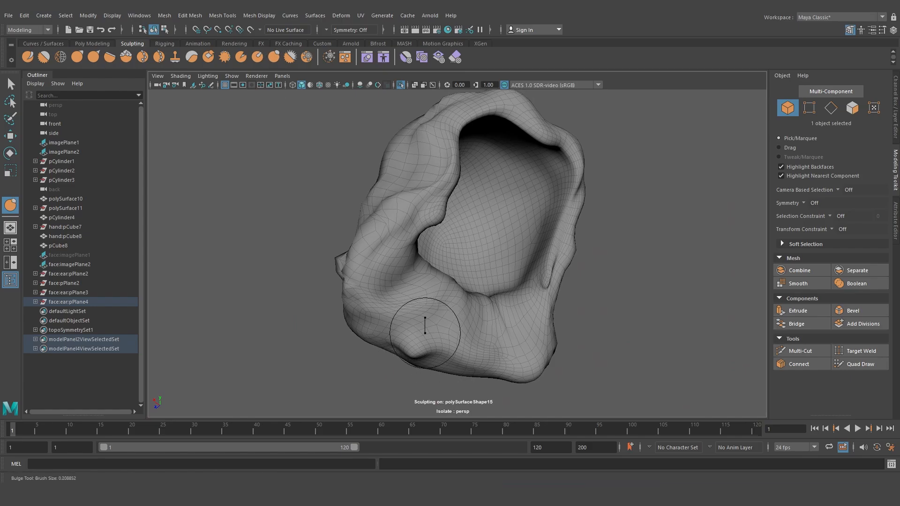
scroll(425, 333, up, 5)
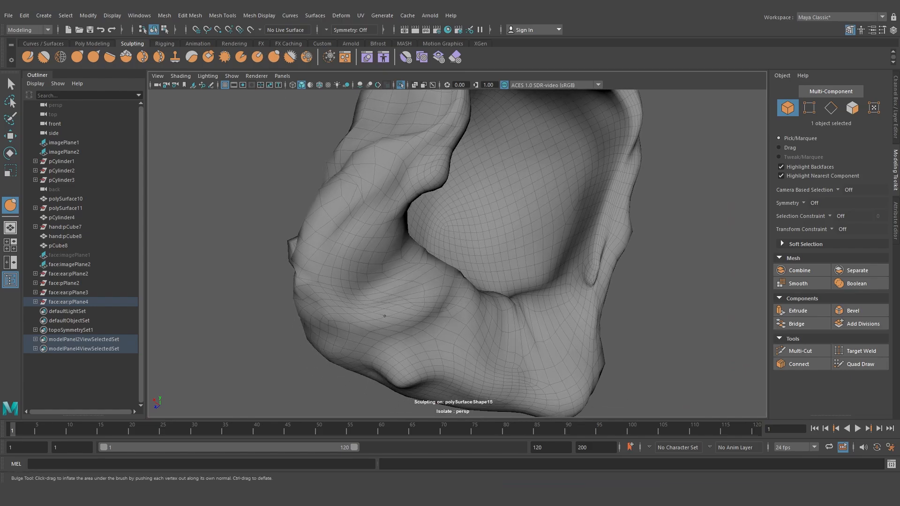
drag(381, 249, 375, 321)
alt+drag(453, 342, 492, 329)
mouse_move(467, 312)
mouse_down()
mouse_move(463, 381)
mouse_move(498, 358)
mouse_up()
drag(517, 308, 532, 354)
alt+drag(534, 365, 558, 368)
mouse_move(571, 307)
mouse_down()
mouse_move(569, 291)
mouse_move(610, 336)
mouse_move(583, 326)
mouse_up()
drag(618, 286, 644, 307)
alt+right_drag(603, 317, 527, 334)
alt+drag(527, 334, 562, 335)
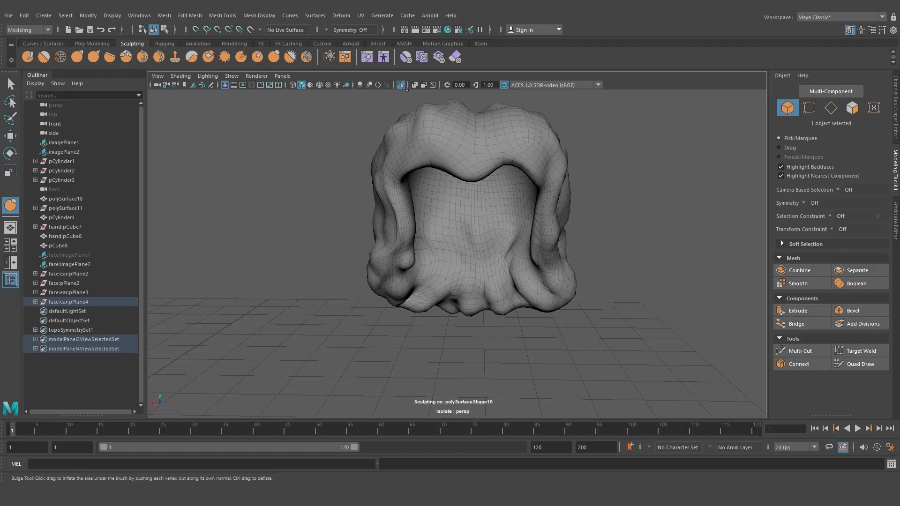
alt+right_drag(418, 102, 361, 126)
alt+middle_drag(498, 215, 492, 227)
Show the whole scene again, reselect the hair and switch to the Sculpt tool with a resized brush for the crown
click(401, 85)
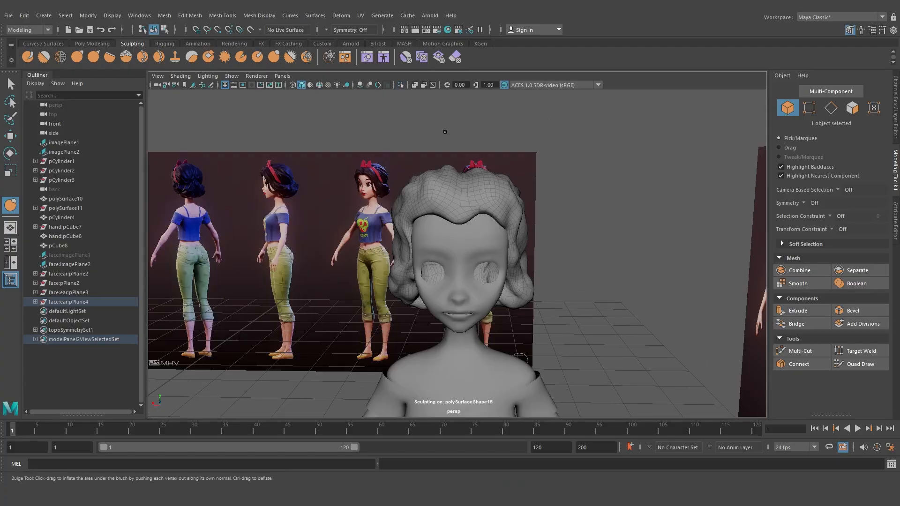
mouse_move(457, 145)
alt+mouse_down()
mouse_move(467, 133)
mouse_move(458, 135)
alt+mouse_up()
key(e)
click(577, 269)
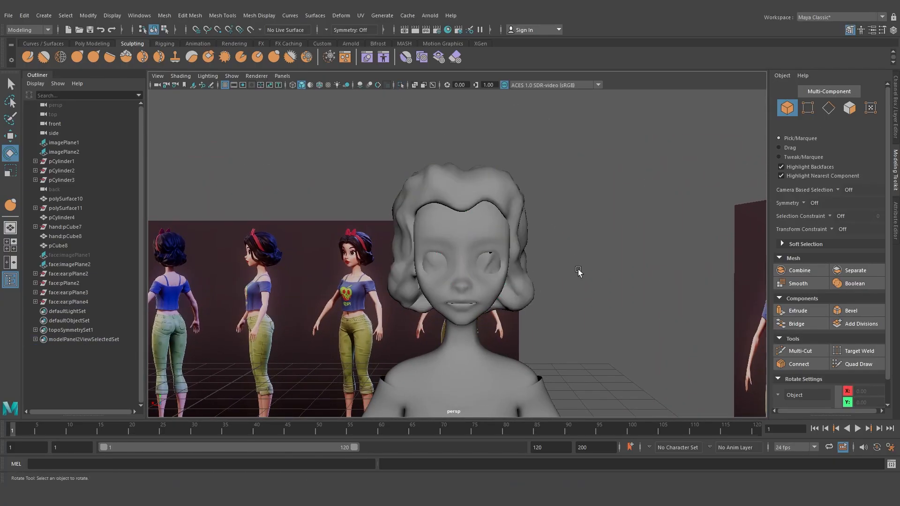
alt+right_drag(578, 269, 551, 293)
alt+drag(551, 293, 569, 294)
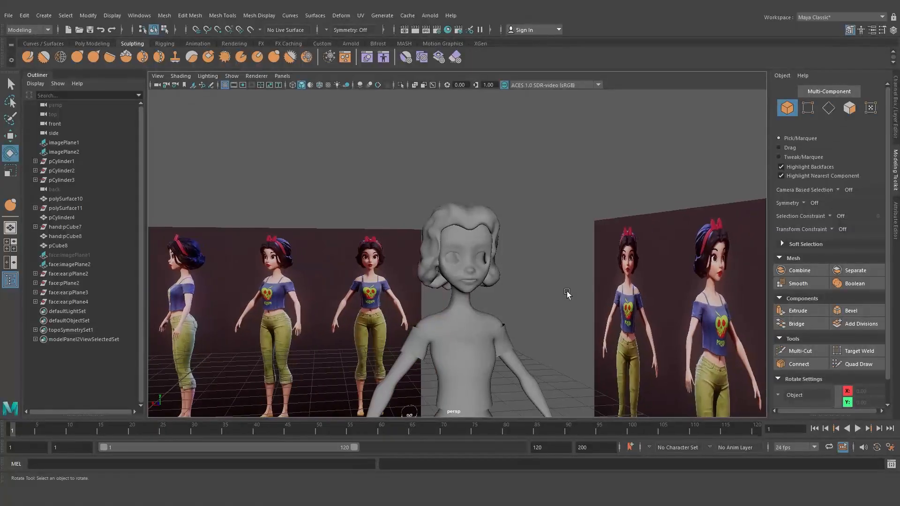
alt+right_drag(347, 265, 495, 280)
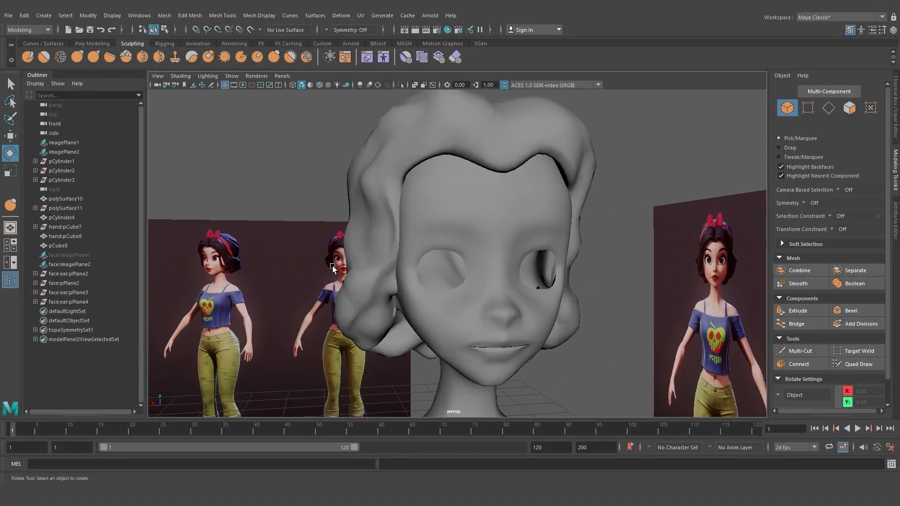
alt+drag(333, 266, 284, 251)
click(420, 176)
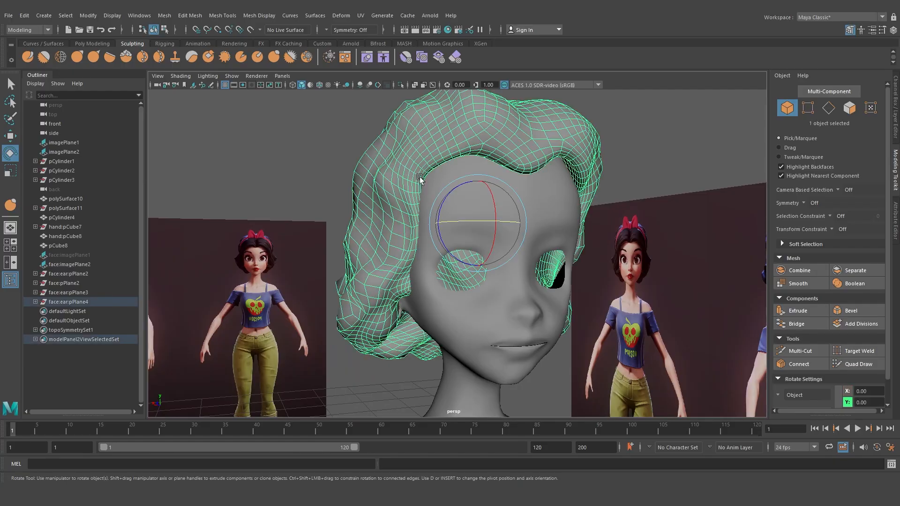
alt+drag(420, 176, 463, 246)
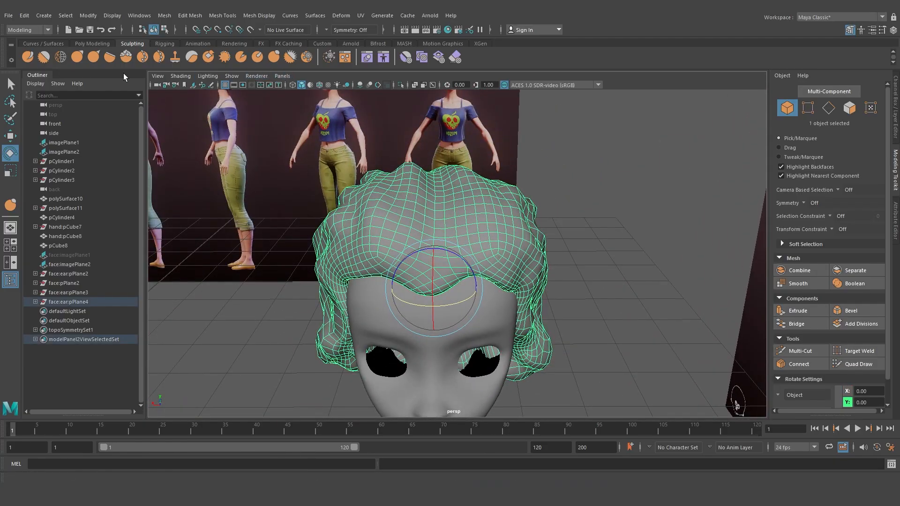
click(28, 57)
mouse_move(442, 201)
alt+mouse_down()
mouse_move(412, 211)
mouse_move(420, 210)
alt+mouse_up()
key(b)
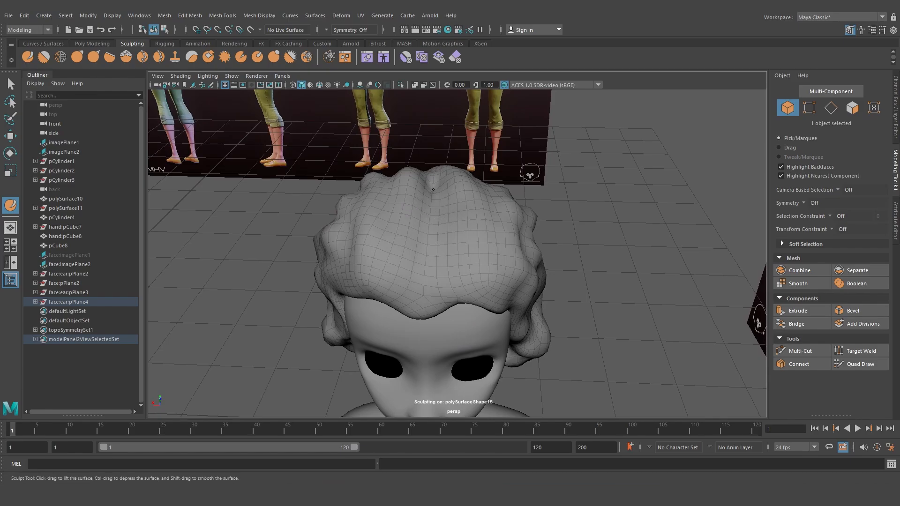
Sculpt raised strands across the hair's crown with the Sculpt tool
drag(432, 189, 427, 309)
alt+drag(617, 310, 613, 270)
mouse_move(539, 201)
alt+mouse_down()
mouse_move(561, 203)
mouse_move(483, 201)
mouse_move(446, 233)
mouse_move(422, 177)
mouse_move(403, 183)
mouse_move(416, 157)
mouse_move(414, 206)
mouse_move(424, 169)
alt+mouse_up()
mouse_move(357, 137)
mouse_down()
mouse_move(361, 204)
mouse_move(346, 309)
mouse_move(359, 262)
mouse_up()
drag(435, 216, 418, 141)
drag(359, 157, 358, 136)
scroll(410, 234, down, 3)
alt+drag(606, 223, 610, 213)
Select the hair mesh with the Move tool and orbit around to inspect the crown from several angles
key(w)
click(602, 221)
click(460, 223)
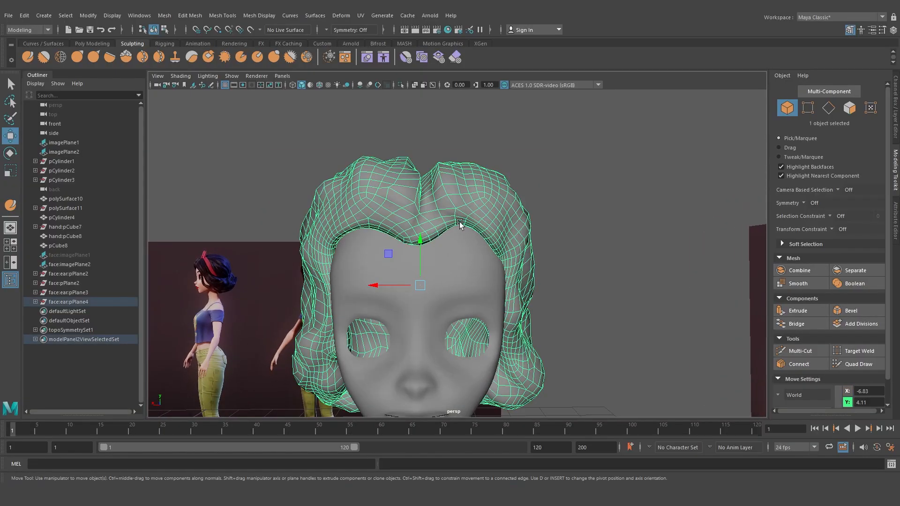
scroll(453, 221, up, 5)
alt+middle_drag(452, 221, 452, 220)
scroll(452, 219, down, 4)
alt+drag(497, 199, 530, 230)
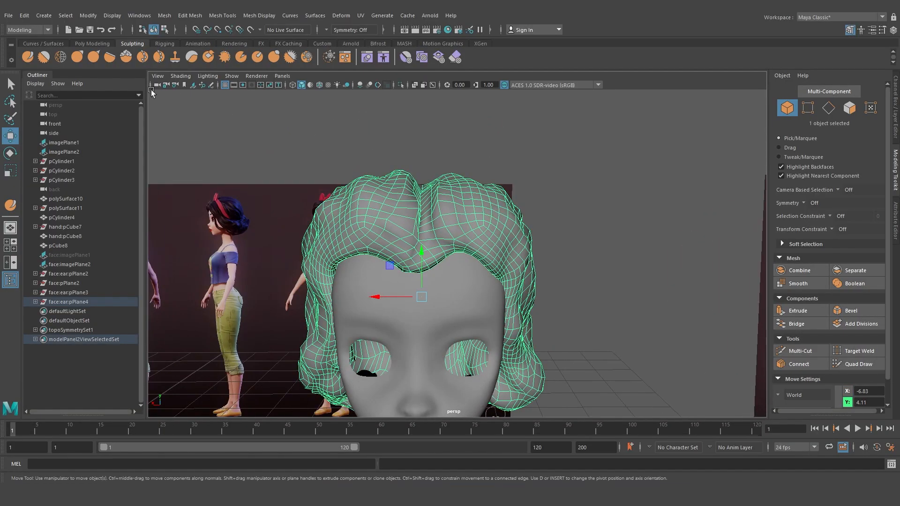
scroll(460, 208, down, 4)
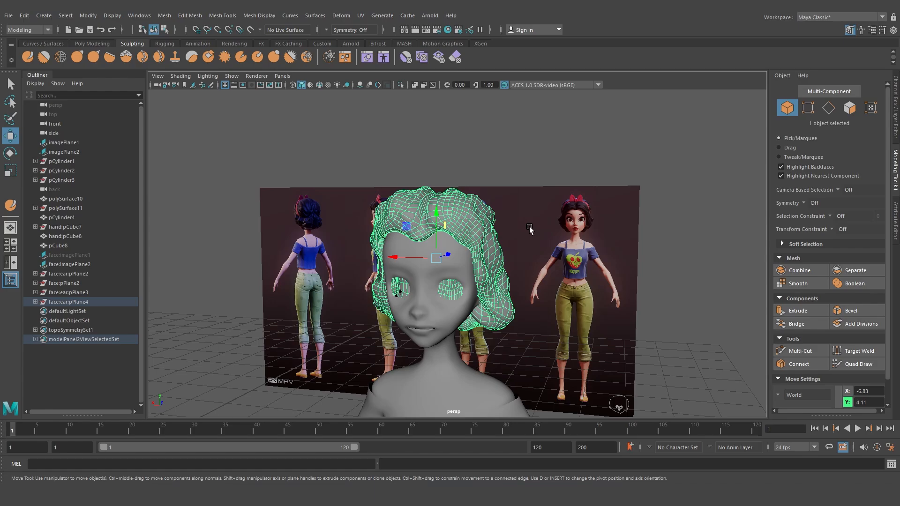
scroll(505, 211, up, 5)
mouse_move(503, 212)
alt+mouse_down()
mouse_move(490, 215)
mouse_move(499, 219)
alt+mouse_up()
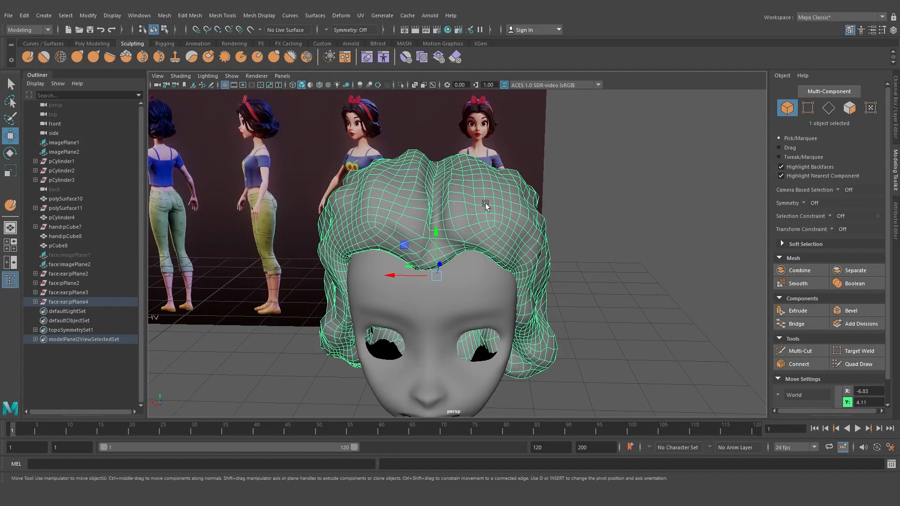
click(587, 212)
click(481, 198)
alt+drag(558, 209, 537, 208)
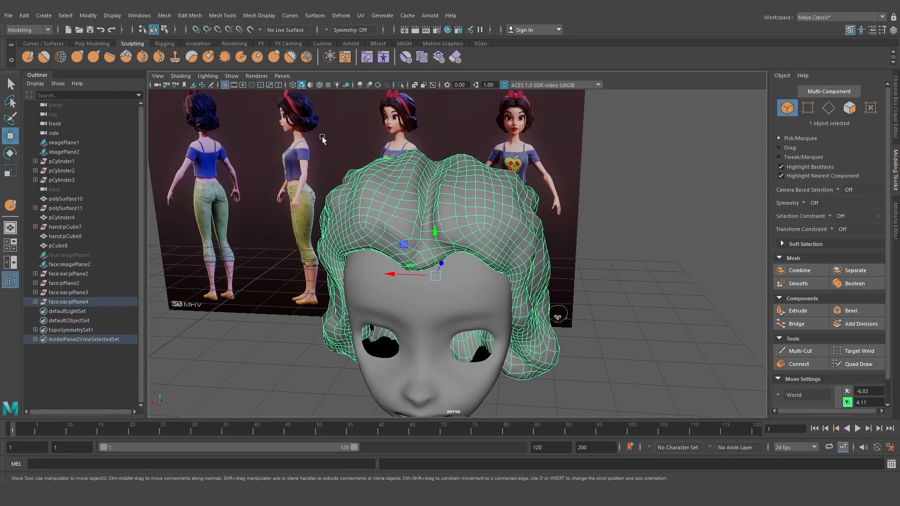
With the Grab tool, pull the crown above the center of the fringe upward and resize the brush
click(77, 57)
scroll(422, 225, up, 5)
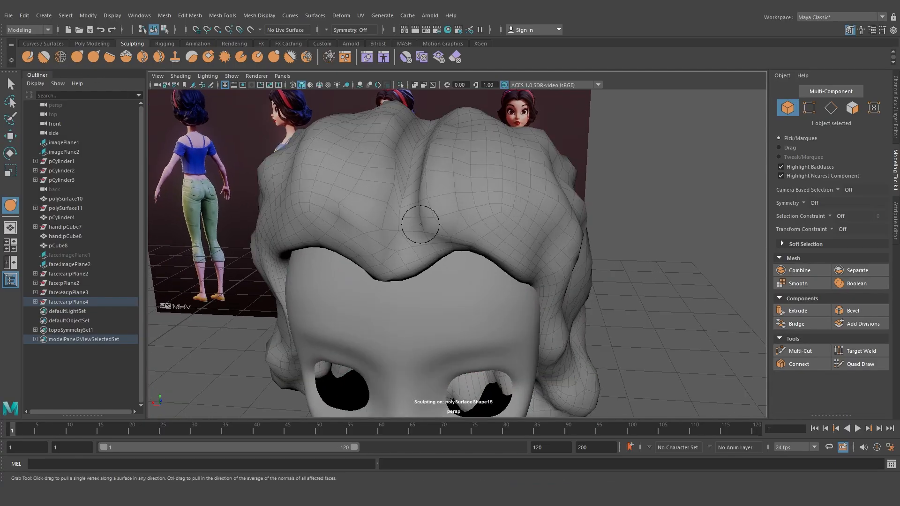
mouse_move(434, 232)
shift+mouse_down()
mouse_move(466, 230)
mouse_move(441, 177)
mouse_move(448, 154)
mouse_move(391, 160)
mouse_move(387, 143)
shift+mouse_up()
key(b)
mouse_move(388, 185)
mouse_down()
mouse_move(377, 224)
mouse_move(429, 233)
mouse_move(390, 235)
mouse_up()
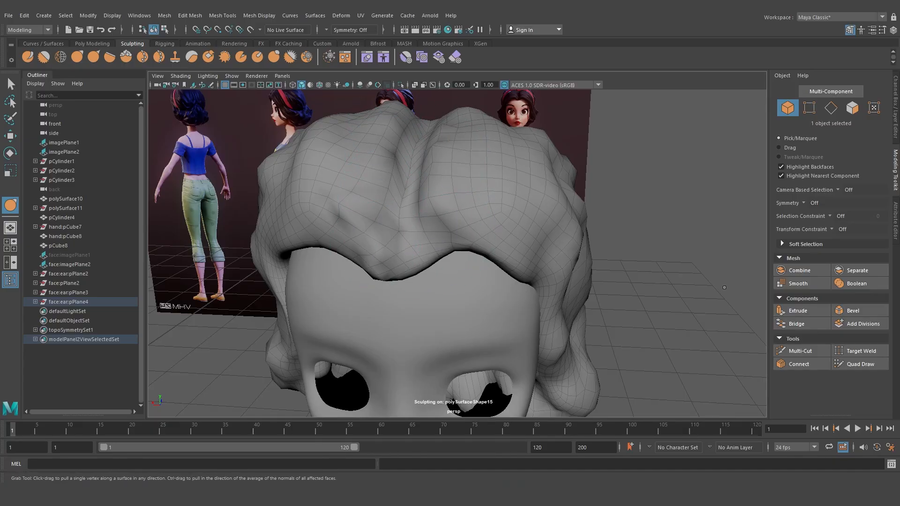
Deselect everything and orbit around the head to inspect the hair from the side
key(w)
click(715, 271)
scroll(611, 255, down, 7)
mouse_move(611, 254)
alt+mouse_down()
mouse_move(630, 233)
mouse_move(535, 237)
alt+mouse_up()
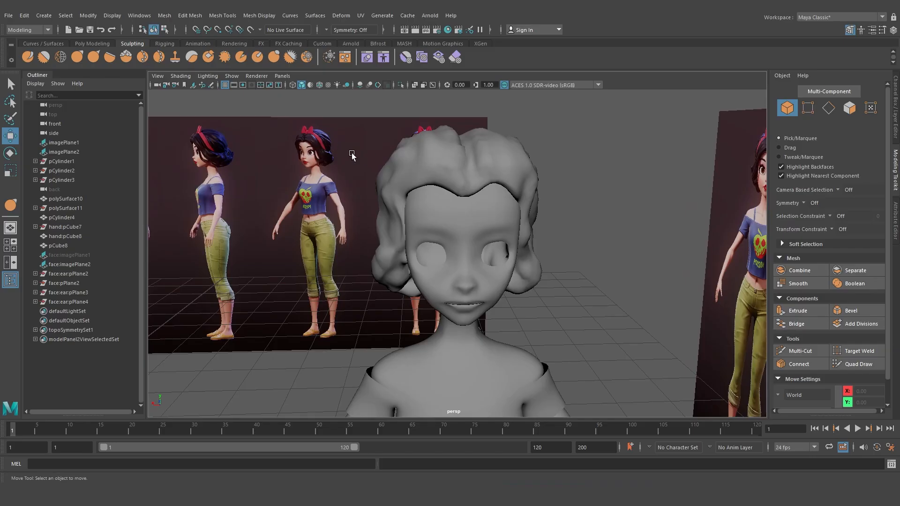
alt+drag(420, 170, 477, 186)
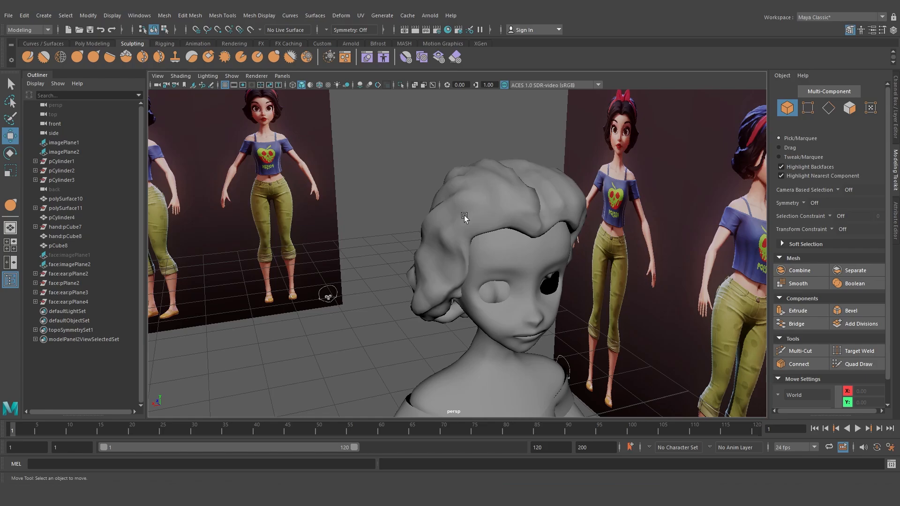
alt+drag(464, 216, 323, 134)
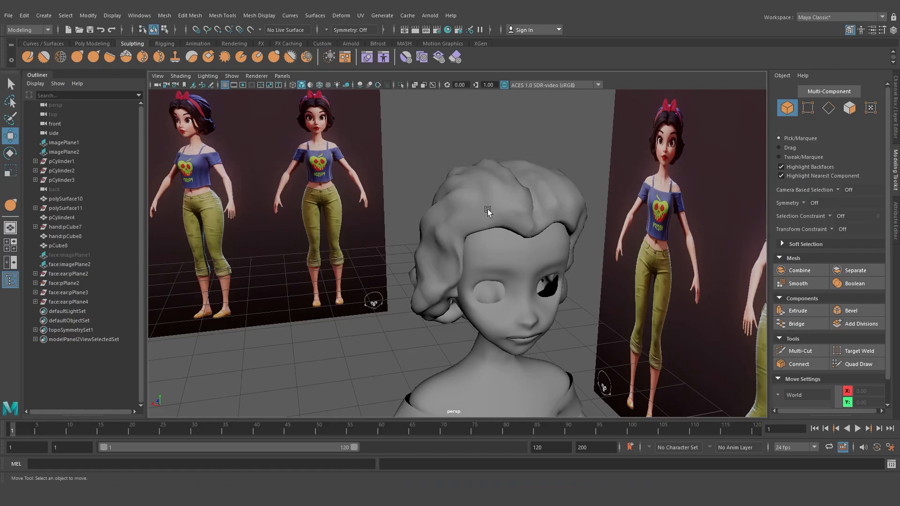
alt+drag(488, 209, 562, 251)
Select an edge loop running across the hair's crown and convert the polygon edges to a curve
click(483, 223)
click(557, 254)
click(474, 244)
alt+drag(472, 241, 526, 218)
key(F10)
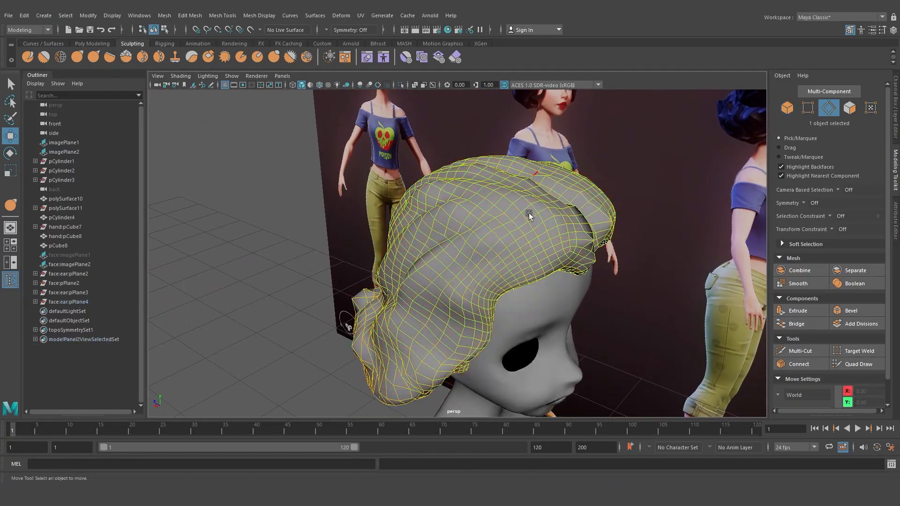
right_click(516, 231)
key(b)
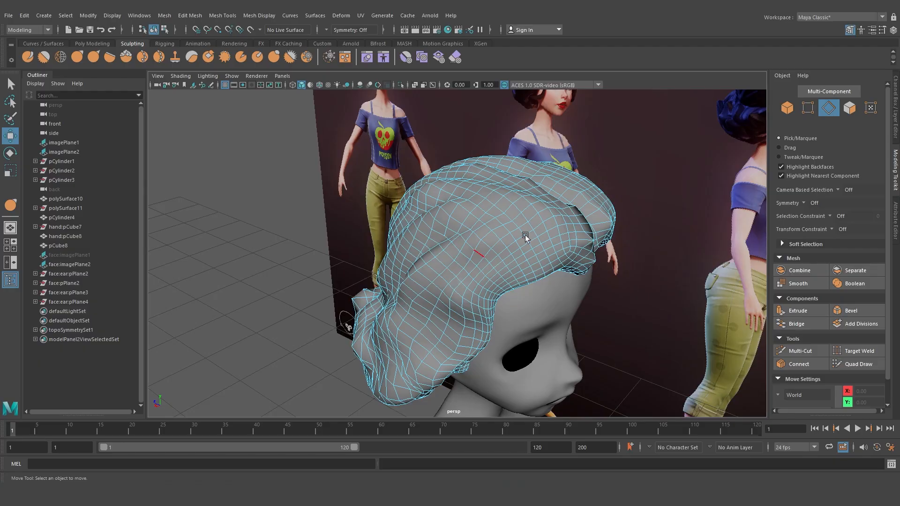
alt+drag(525, 235, 527, 217)
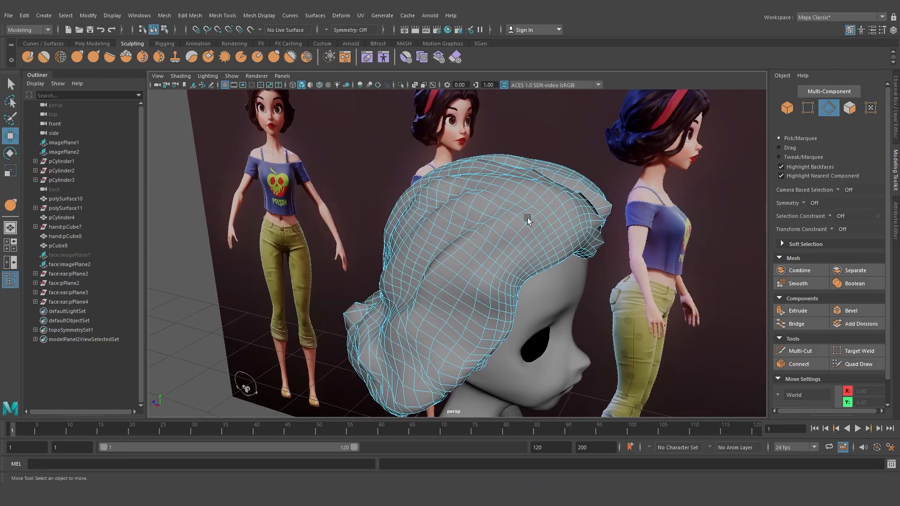
double_click(469, 262)
alt+drag(469, 262, 422, 306)
alt+drag(399, 244, 483, 265)
scroll(472, 197, up, 2)
alt+drag(472, 198, 507, 186)
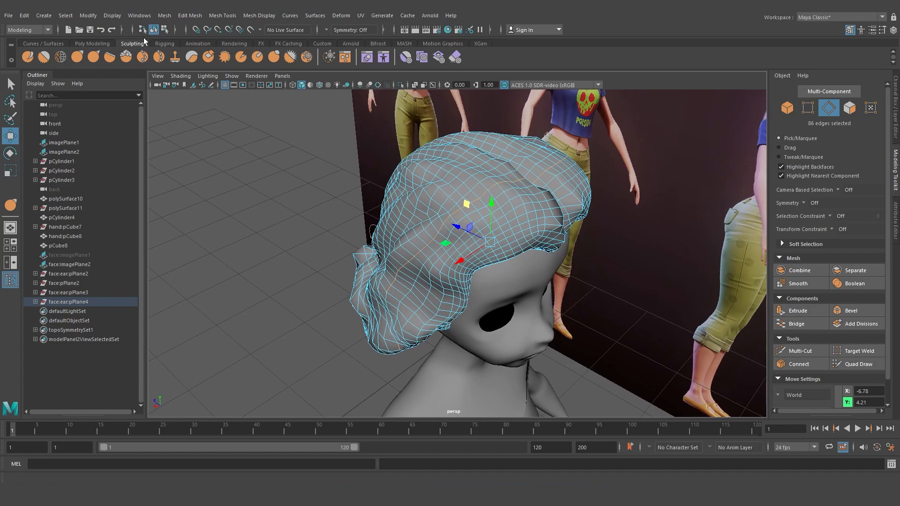
click(86, 16)
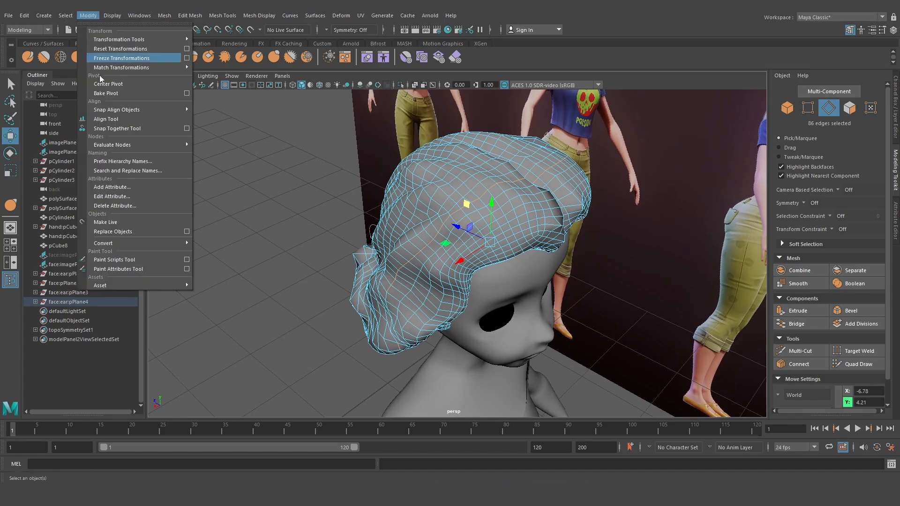
mouse_move(117, 244)
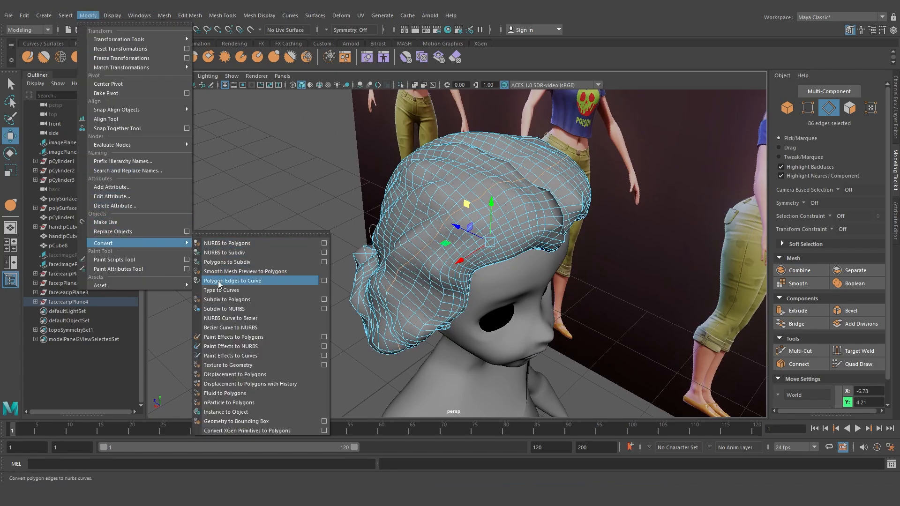
click(231, 281)
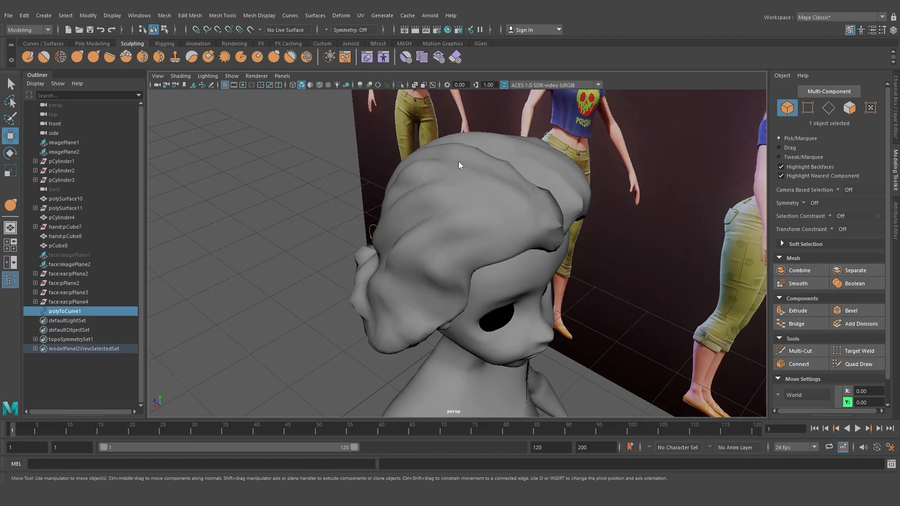
Select the extracted curve and move it up above the top of the hair
click(473, 184)
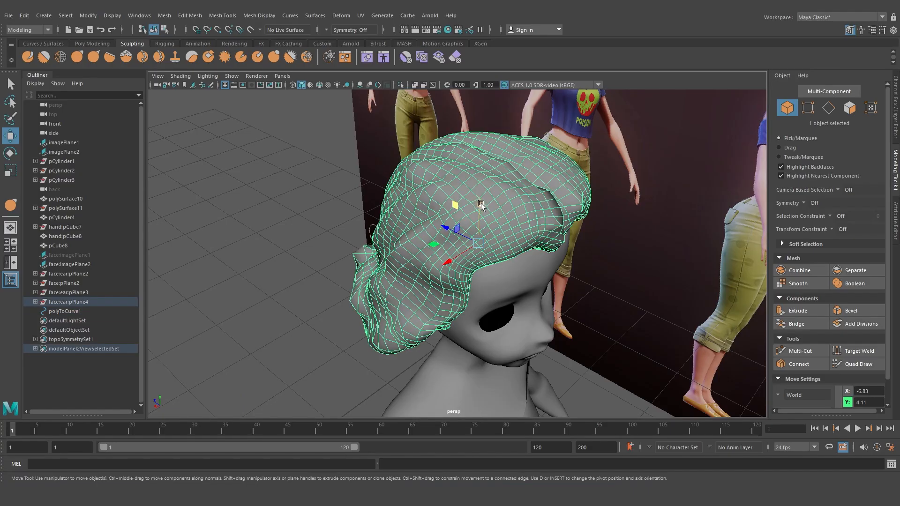
click(58, 312)
alt+drag(413, 227, 455, 209)
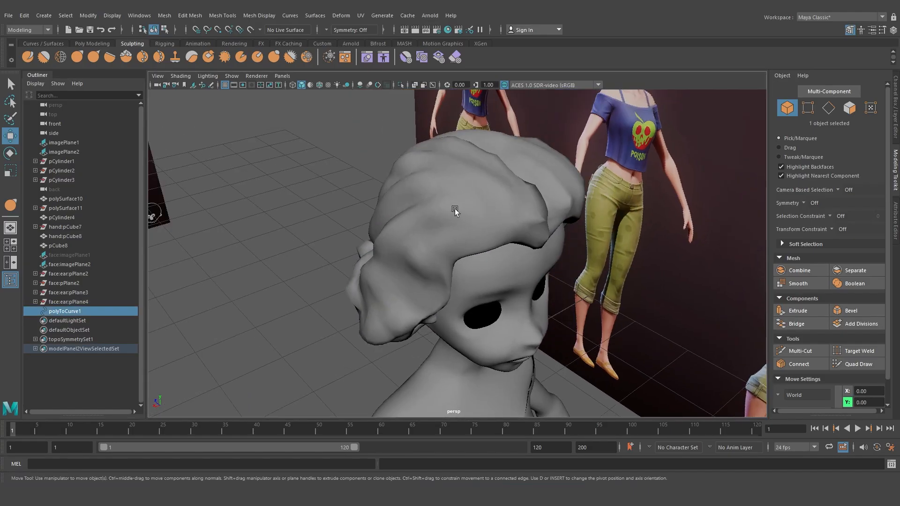
click(93, 43)
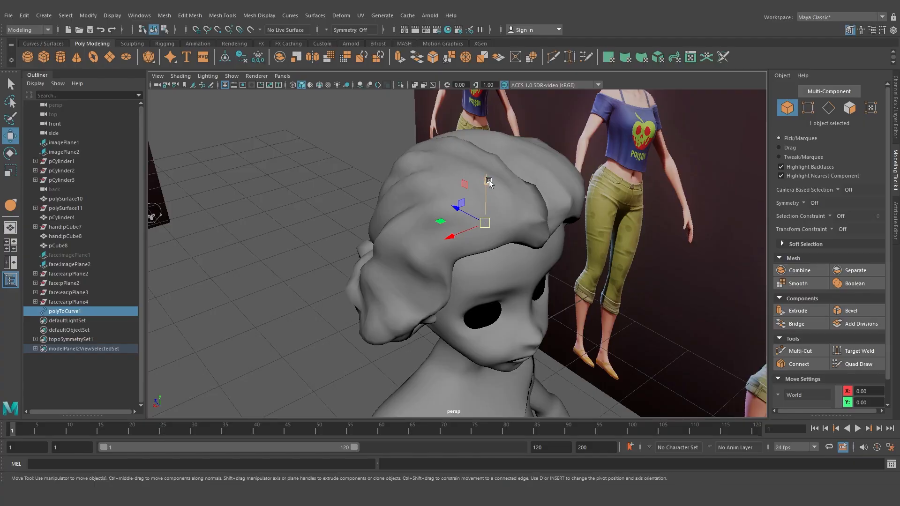
drag(489, 182, 487, 158)
drag(487, 123, 485, 110)
scroll(484, 122, down, 4)
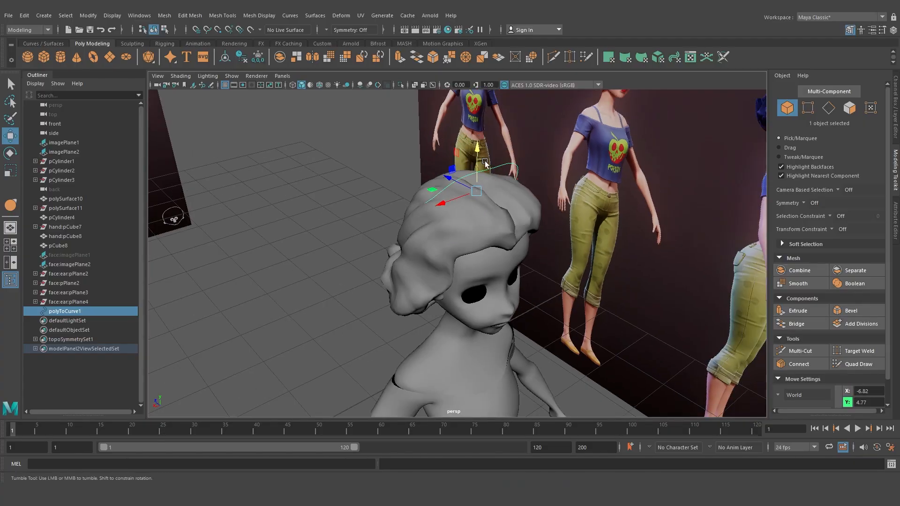
mouse_move(479, 164)
alt+mouse_down()
mouse_move(529, 147)
mouse_move(426, 142)
mouse_move(486, 150)
alt+mouse_up()
scroll(486, 150, up, 4)
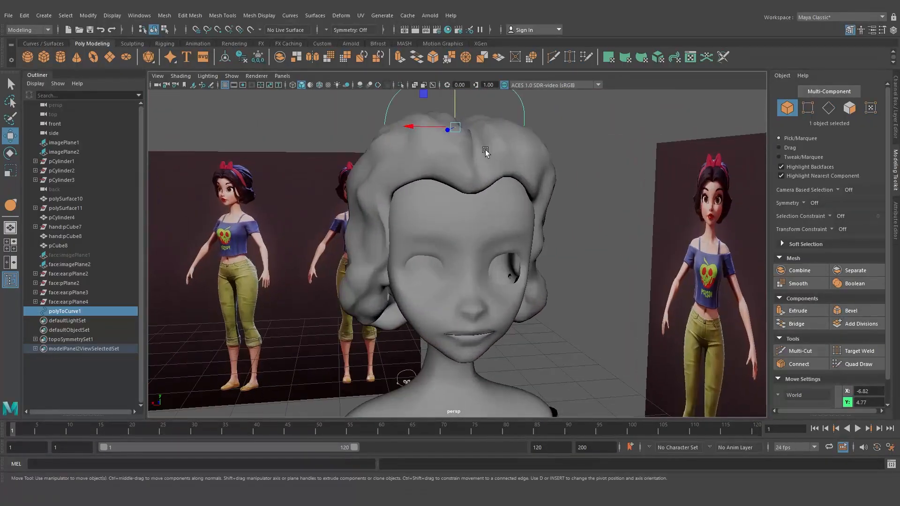
alt+middle_drag(485, 150, 476, 210)
alt+drag(476, 210, 469, 239)
drag(463, 164, 490, 172)
scroll(479, 154, up, 2)
right_drag(497, 152, 464, 149)
drag(467, 141, 510, 180)
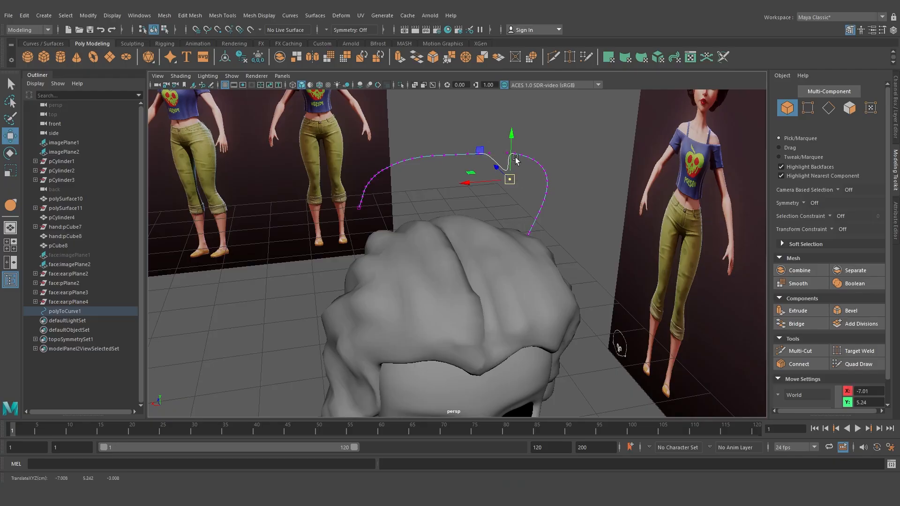
Undo the last curve moves and nudge the curve's position above the crown again
key(ctrl+z)
right_drag(519, 151, 552, 136)
click(513, 145)
drag(513, 145, 504, 178)
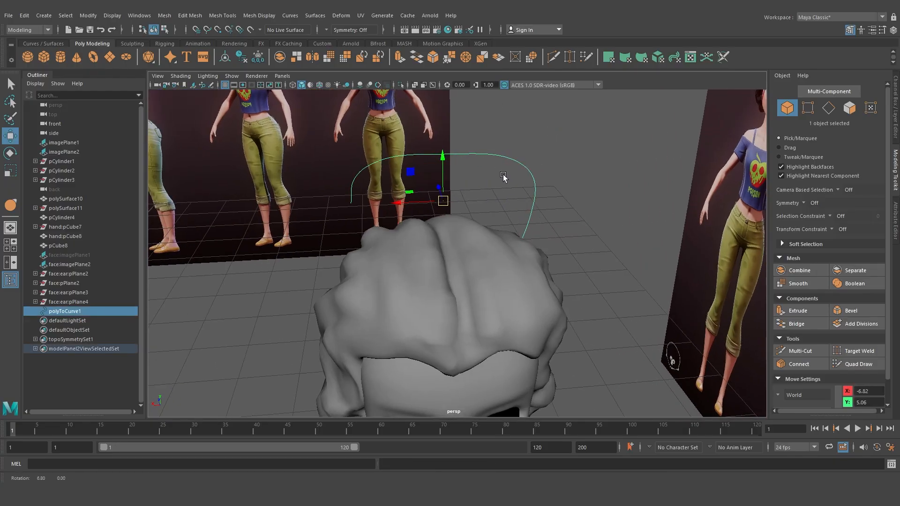
click(508, 135)
drag(510, 134, 490, 158)
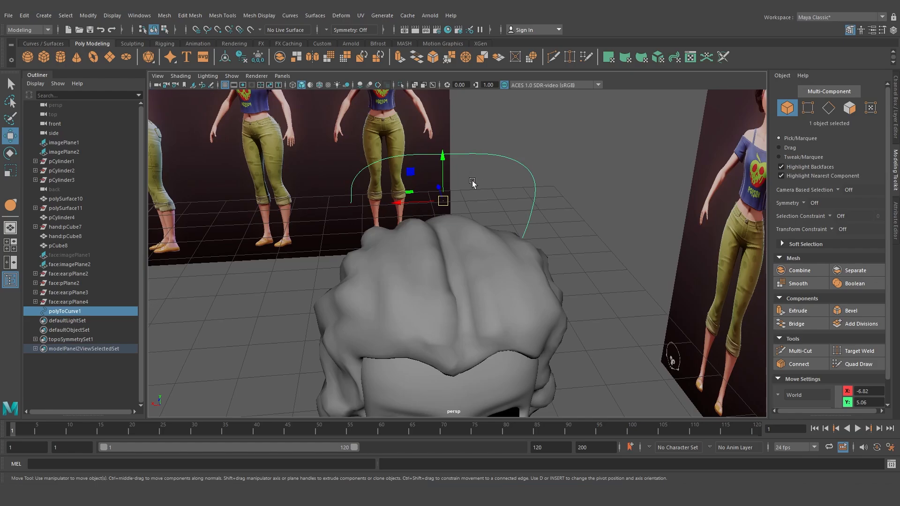
click(508, 137)
drag(507, 136, 500, 165)
key(ctrl+z)
Rebuild the selected curve with 10 spans
click(289, 15)
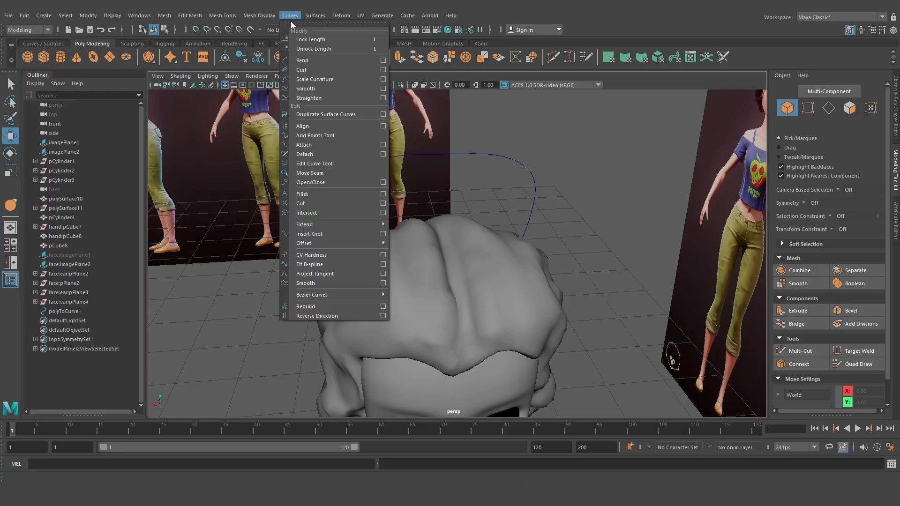
click(383, 307)
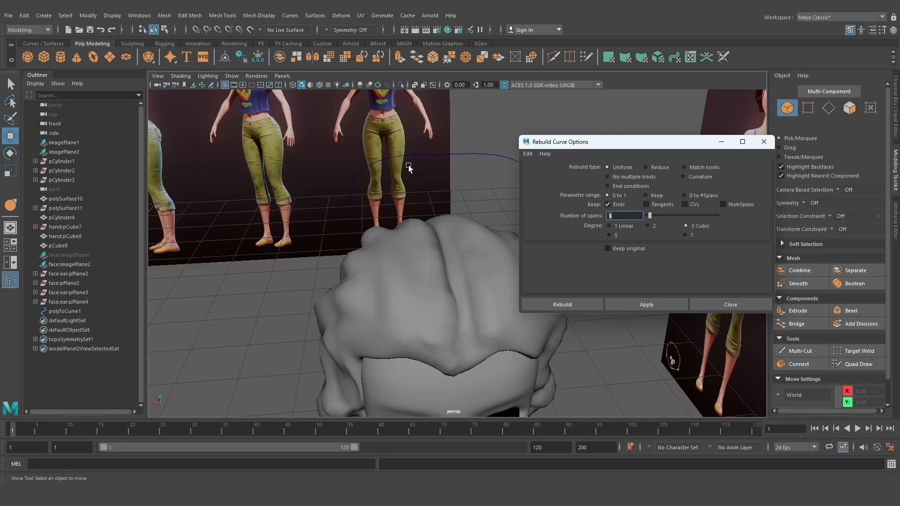
text(10)
click(592, 304)
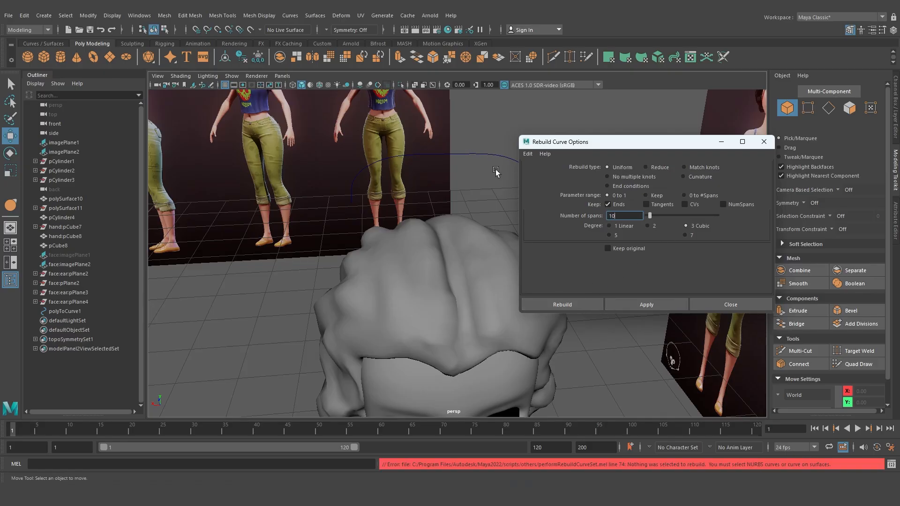
click(490, 155)
click(563, 305)
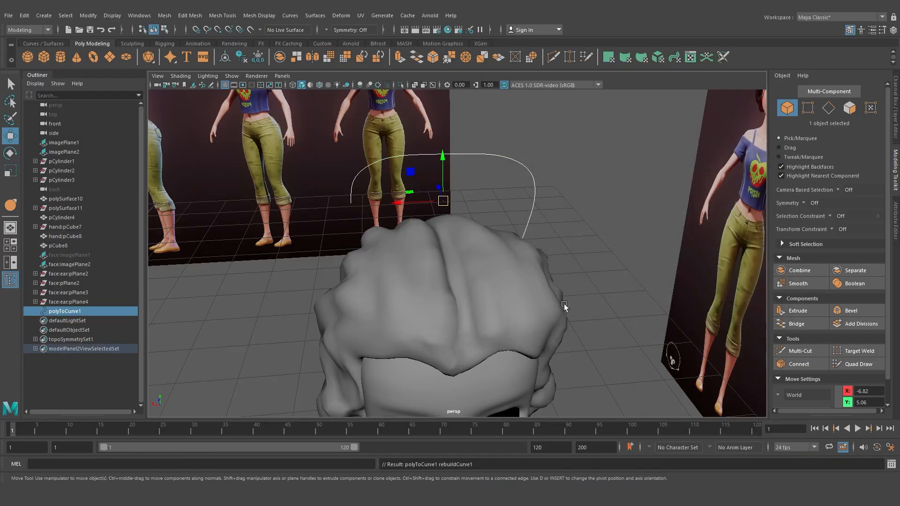
Switch to the back view and move the curve's left control vertices down to wrap around the hair
right_drag(522, 163, 383, 174)
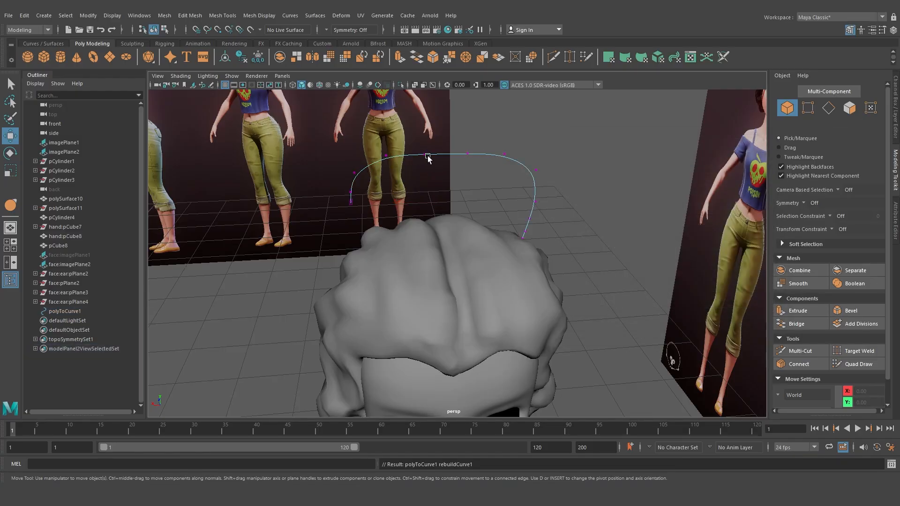
alt+drag(525, 177, 355, 190)
click(354, 184)
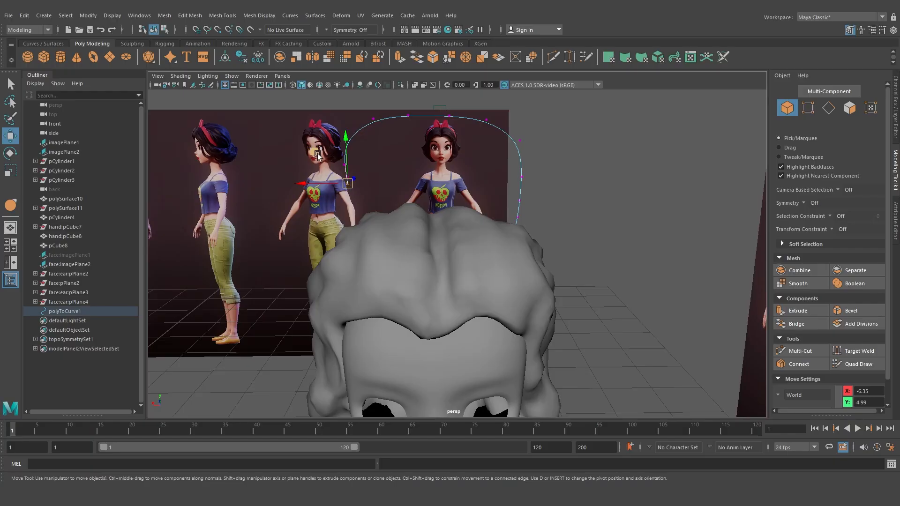
drag(318, 153, 290, 190)
right_drag(349, 150, 402, 133)
key(space)
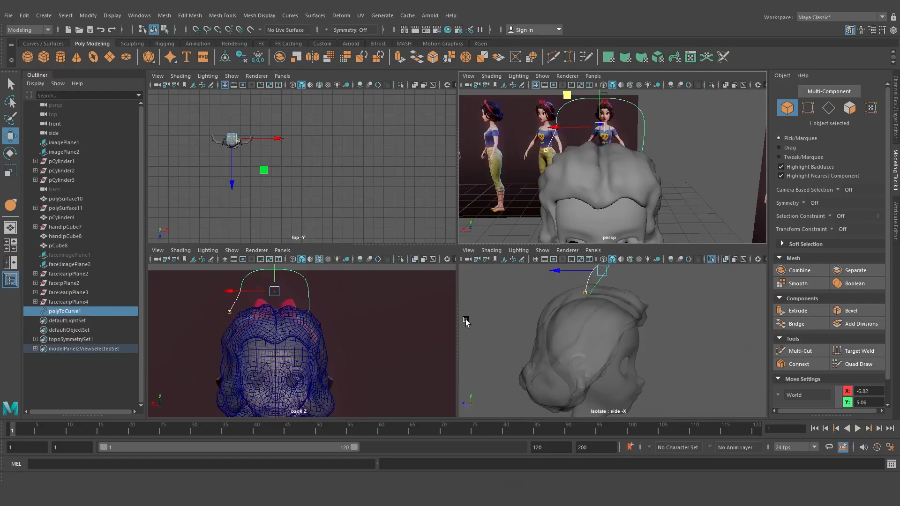
key(space)
scroll(432, 331, up, 5)
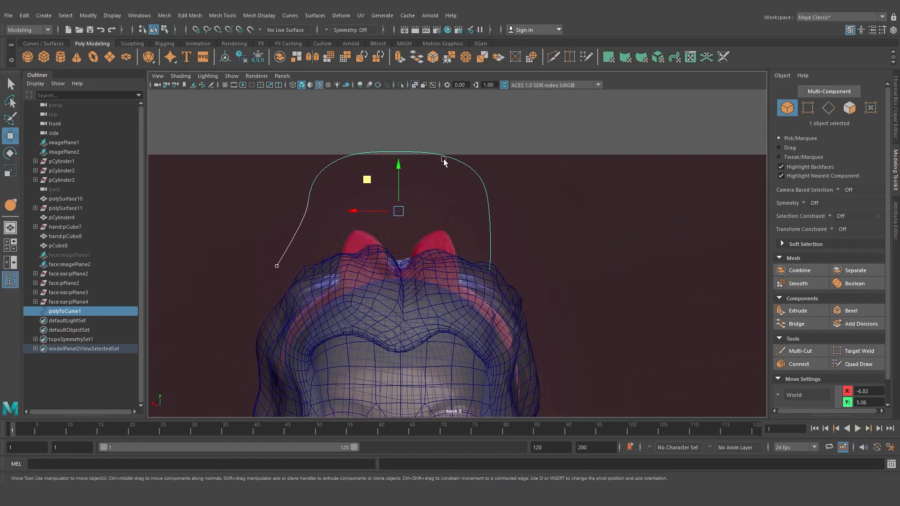
right_drag(386, 156, 406, 152)
middle_drag(383, 176, 364, 276)
right_drag(363, 275, 349, 250)
click(267, 354)
alt+middle_drag(292, 342, 243, 297)
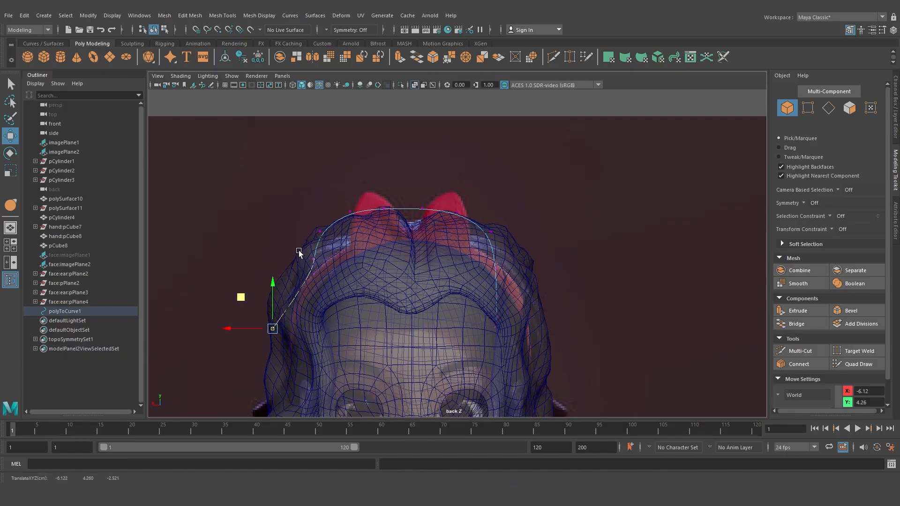
In the back view, pull the curve's control vertices on both sides down so the curve hugs the hair
click(307, 263)
middle_drag(280, 239, 248, 260)
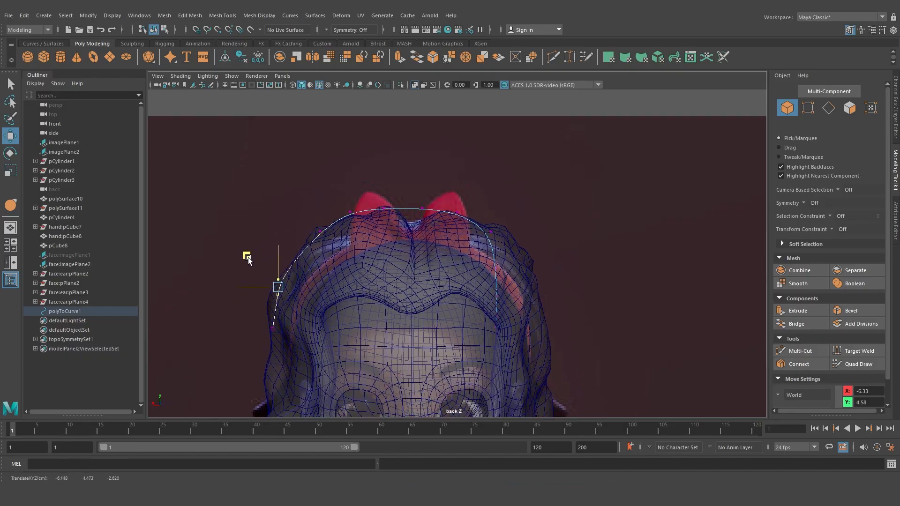
click(313, 233)
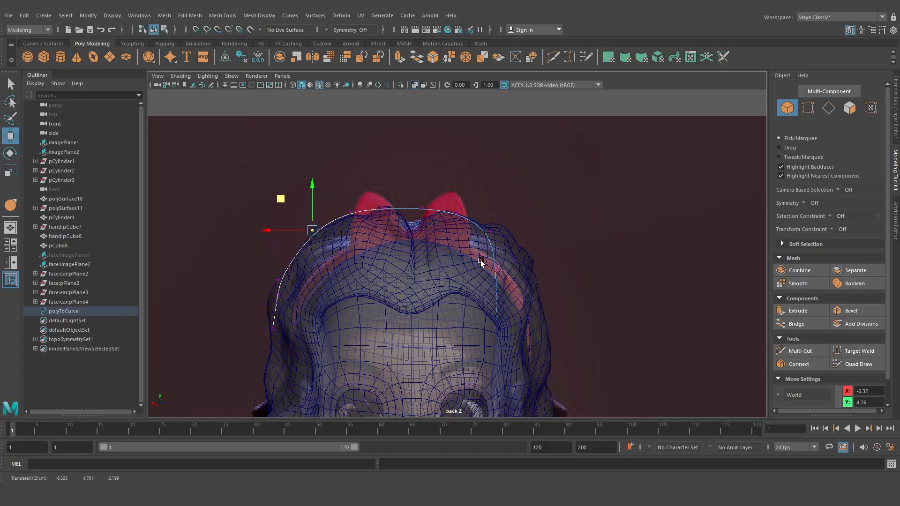
alt+middle_drag(493, 331, 449, 287)
drag(461, 285, 461, 286)
middle_drag(461, 287, 481, 309)
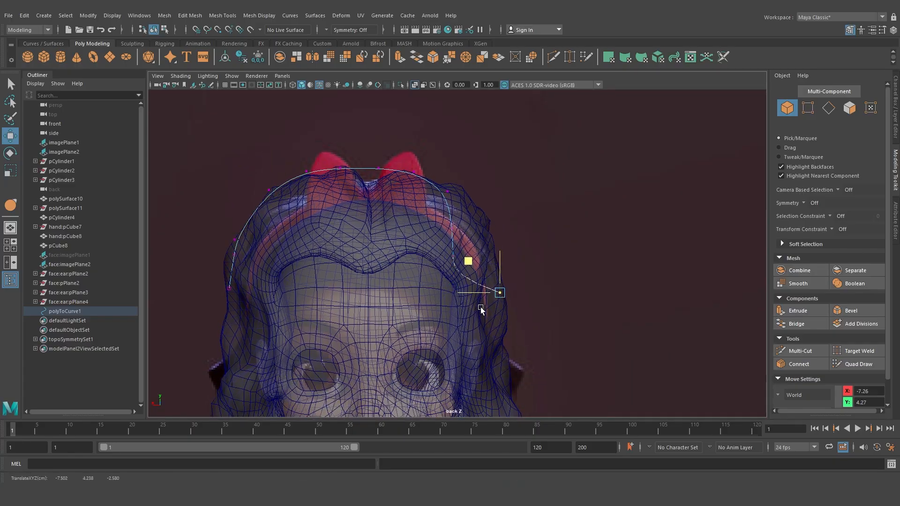
Fine-tune the control vertices along the curve's right side to follow the hair outline
middle_drag(448, 275, 436, 205)
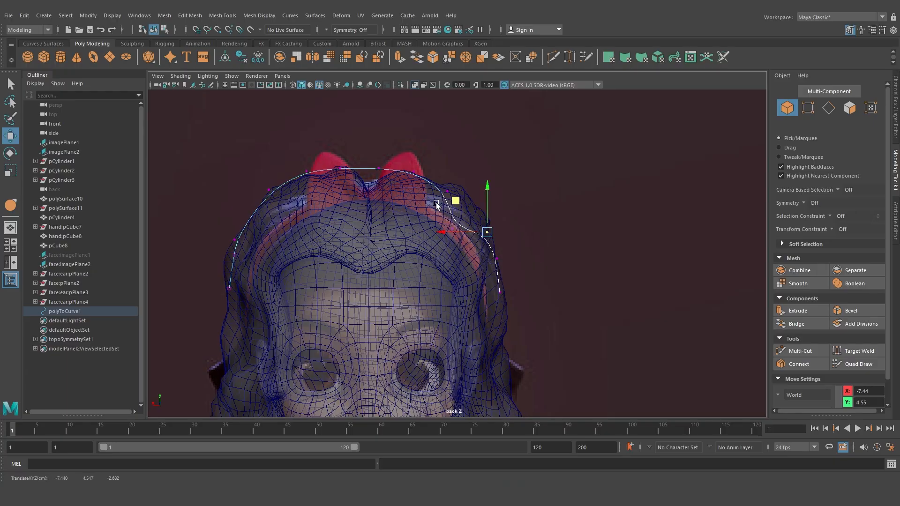
click(493, 236)
drag(495, 240, 474, 265)
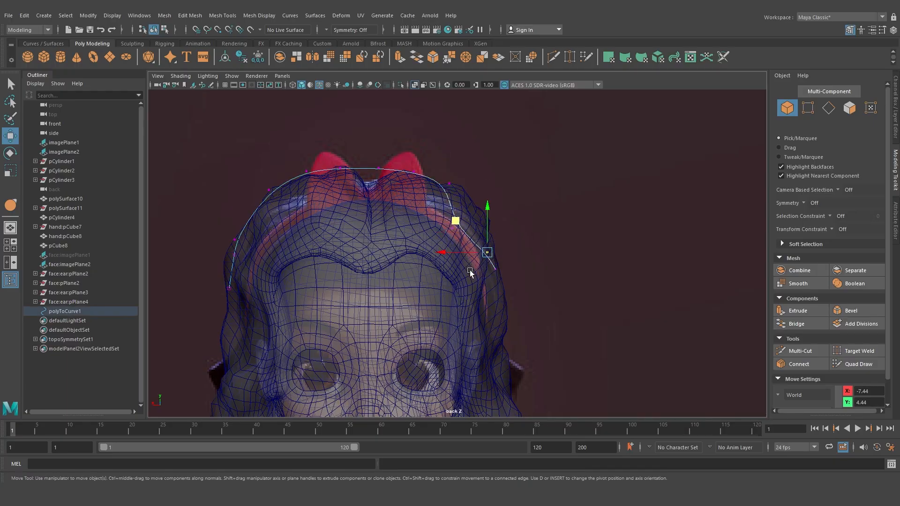
middle_drag(470, 270, 484, 259)
drag(440, 168, 455, 195)
middle_drag(438, 213, 420, 202)
drag(491, 263, 509, 284)
middle_drag(486, 292, 488, 313)
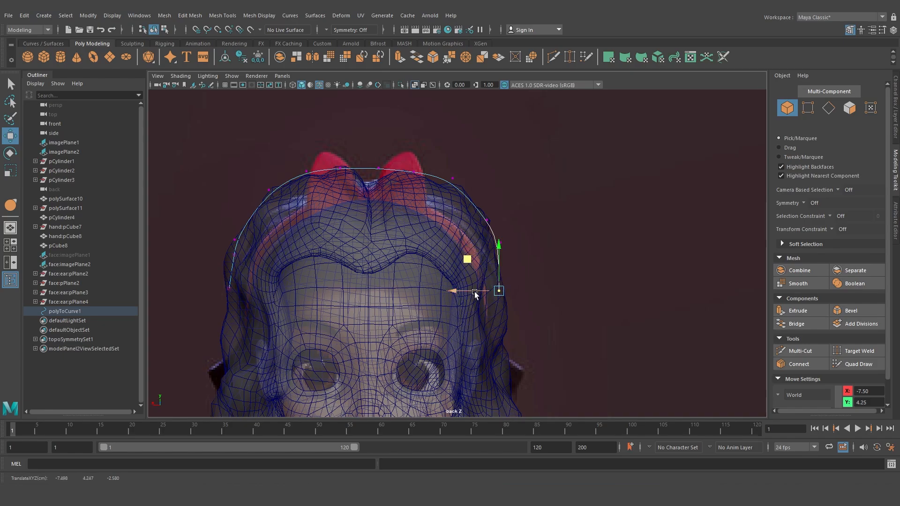
drag(475, 294, 481, 291)
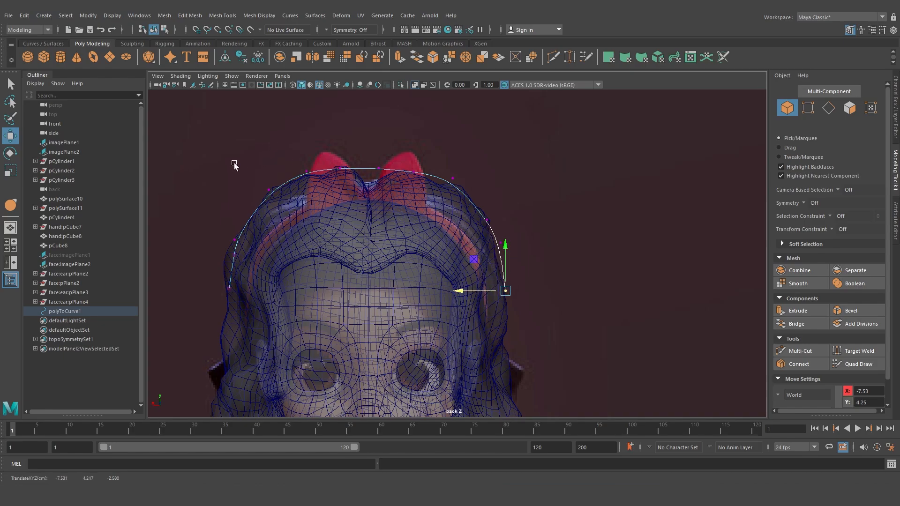
Return to the perspective view, select the whole curve and create a Sweep Mesh from it
drag(240, 167, 276, 208)
middle_drag(263, 214, 260, 214)
right_click(287, 192)
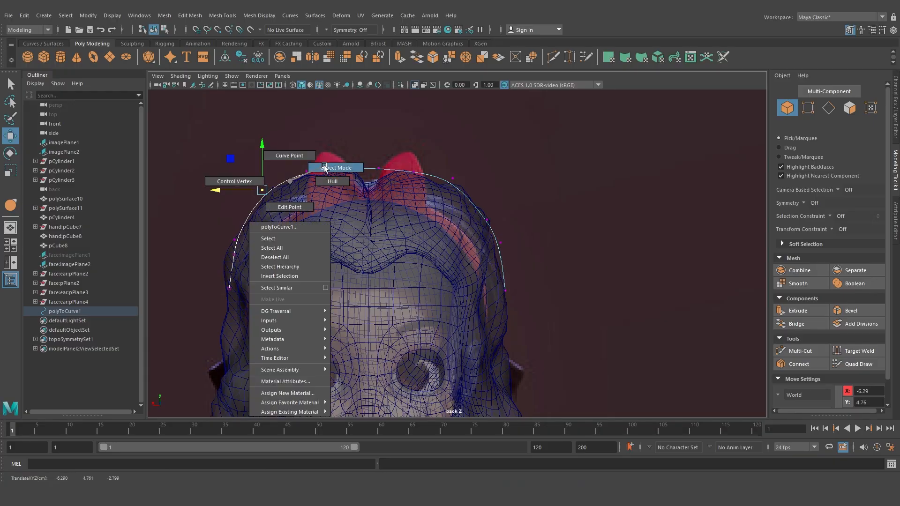
key(space)
alt+drag(600, 314, 605, 313)
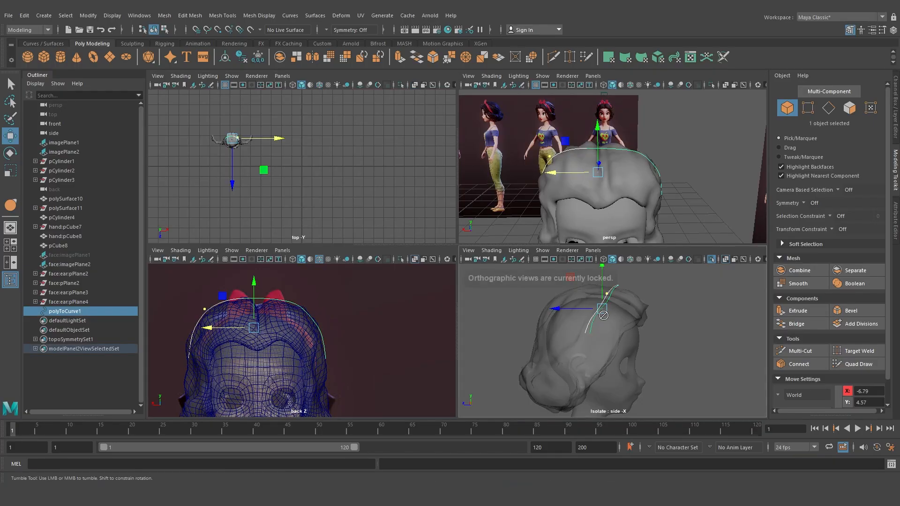
key(space)
alt+drag(450, 220, 480, 225)
click(515, 206)
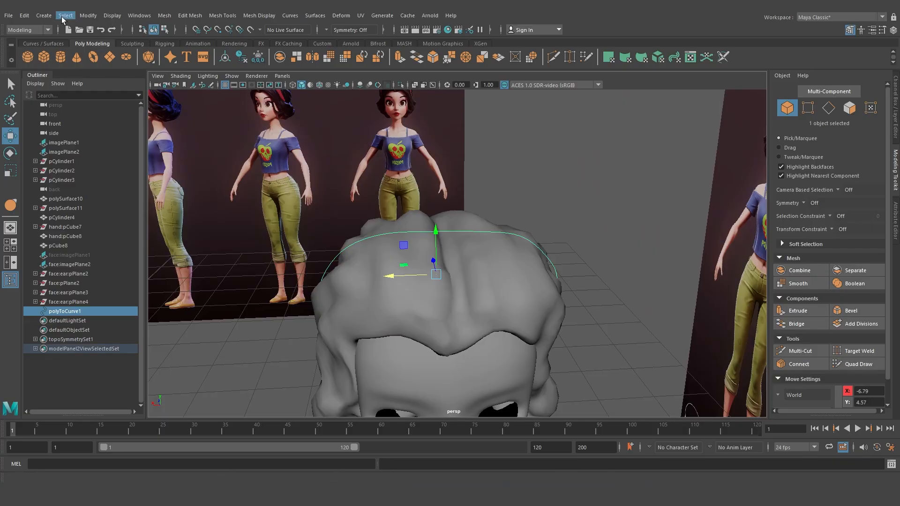
click(44, 15)
click(53, 94)
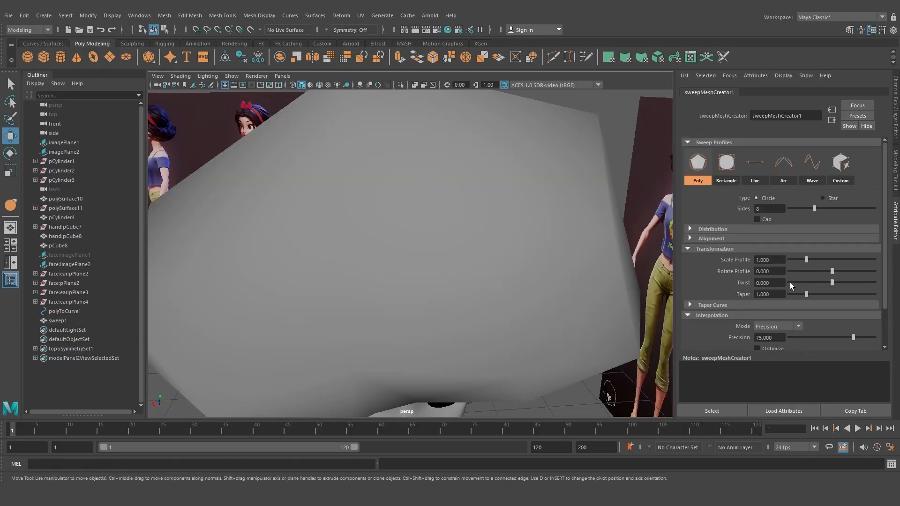
Set the sweep's Scale Profile to 0.083 and raise its Precision to about 93
drag(806, 259, 791, 261)
drag(854, 338, 867, 340)
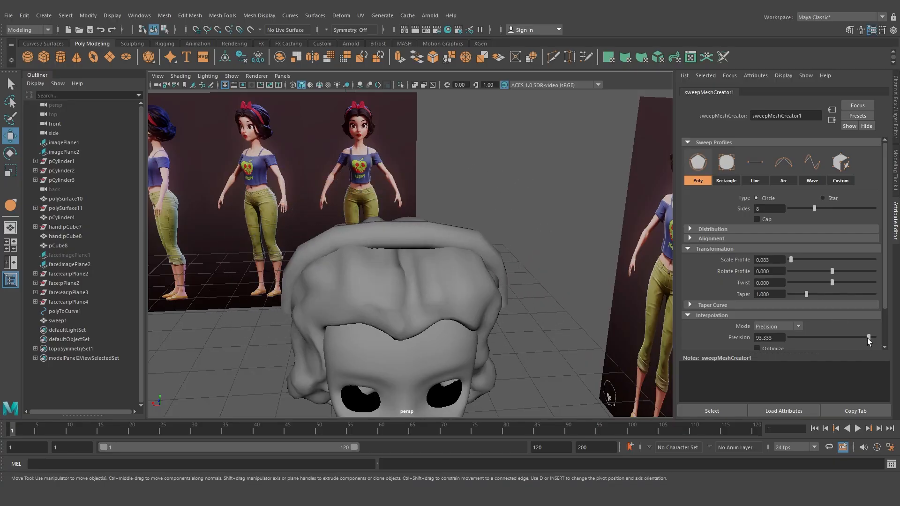
alt+drag(504, 232, 492, 216)
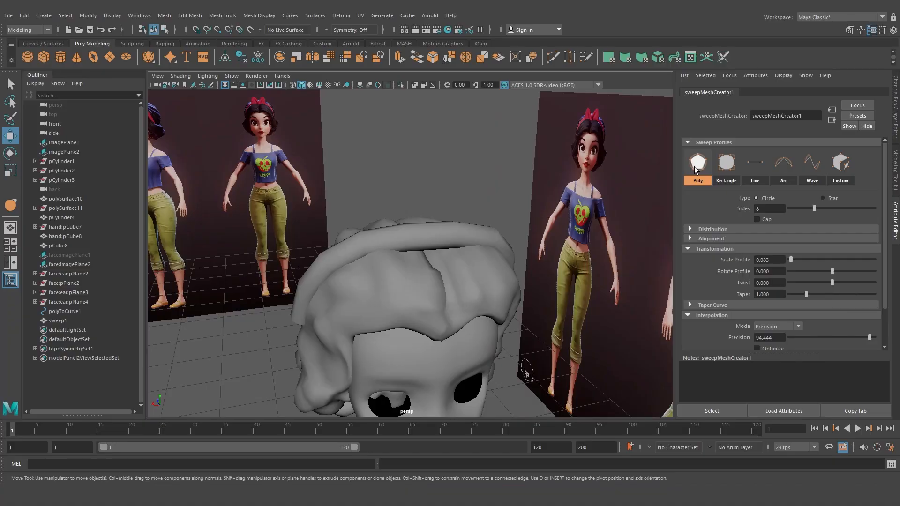
Switch the sweep profile to Line and set its Twist to about 0.356
click(755, 164)
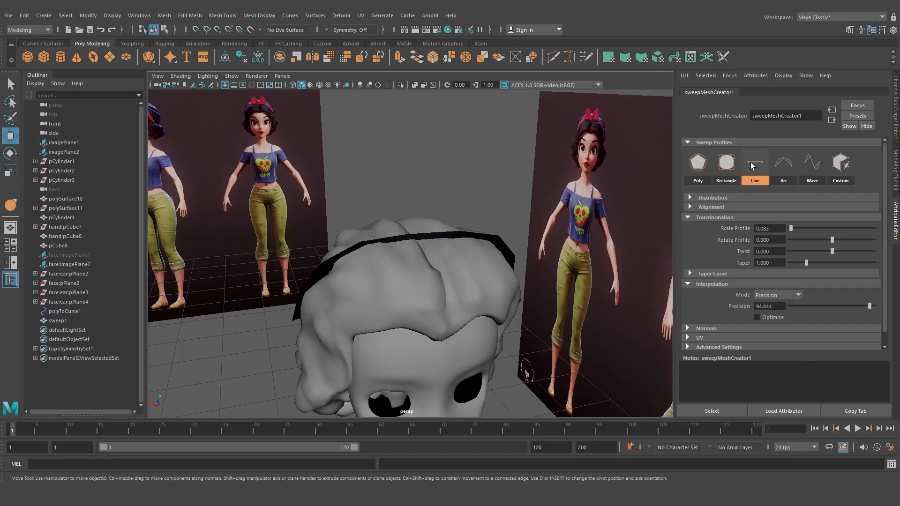
alt+drag(516, 210, 482, 224)
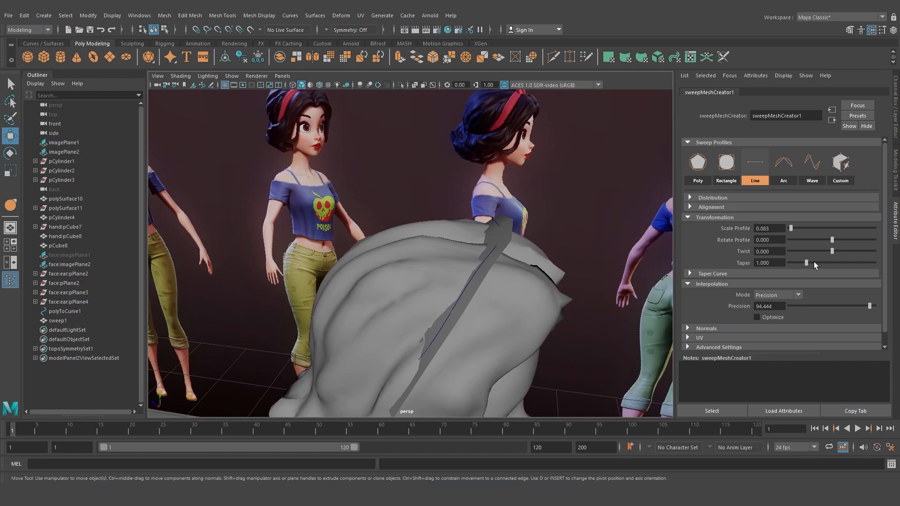
drag(832, 252, 836, 249)
alt+drag(546, 268, 663, 279)
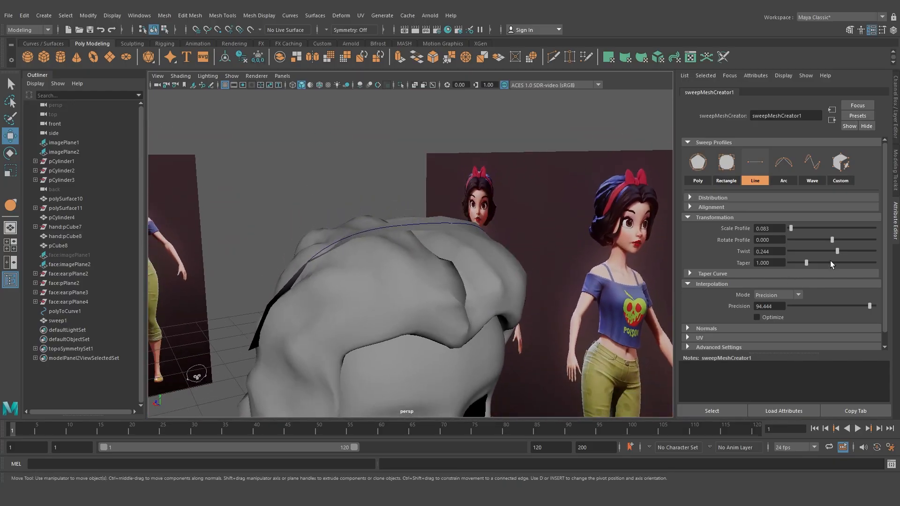
drag(838, 255, 839, 251)
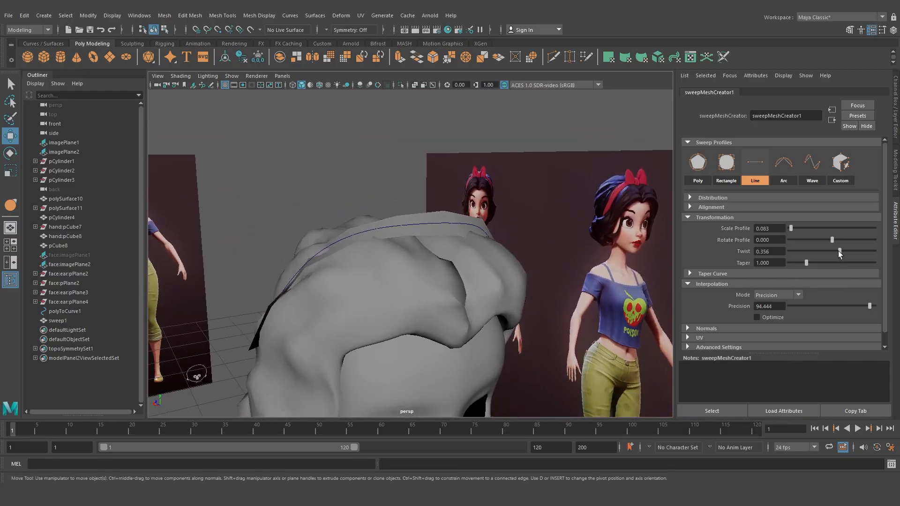
Orbit around the head to inspect how the band sits on the hair
mouse_move(525, 300)
alt+mouse_down()
mouse_move(484, 303)
mouse_move(519, 308)
mouse_move(511, 305)
alt+mouse_up()
alt+right_drag(511, 305, 489, 281)
alt+drag(489, 281, 452, 294)
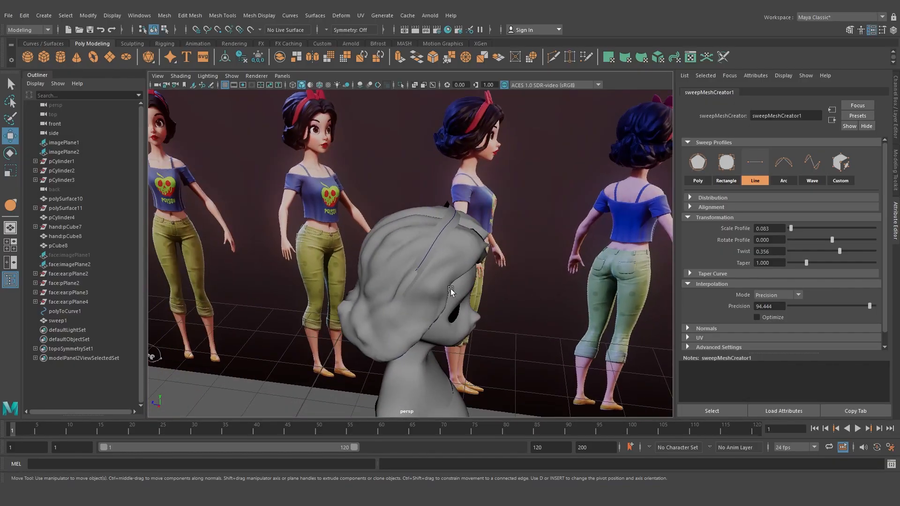
alt+right_drag(452, 294, 419, 286)
alt+drag(420, 286, 261, 291)
alt+right_drag(261, 291, 389, 258)
alt+drag(389, 258, 382, 185)
click(357, 186)
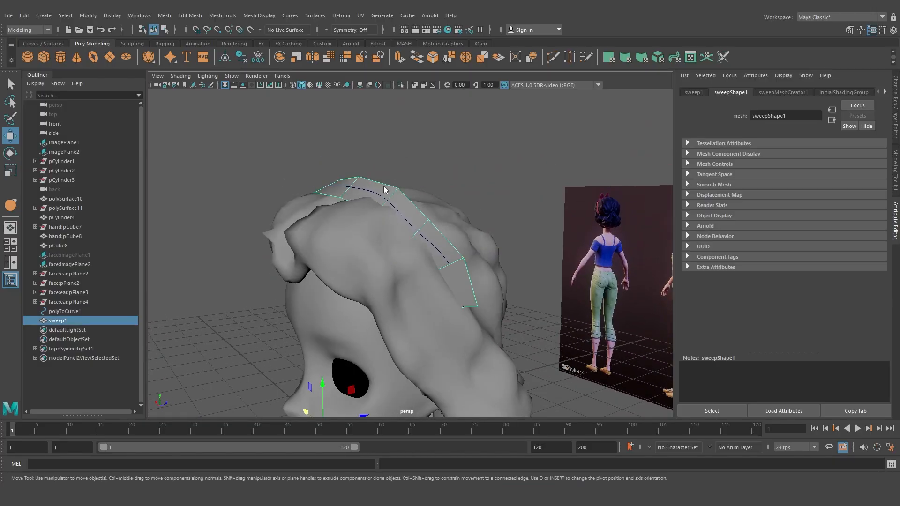
right_drag(392, 195, 408, 180)
alt+drag(409, 180, 382, 195)
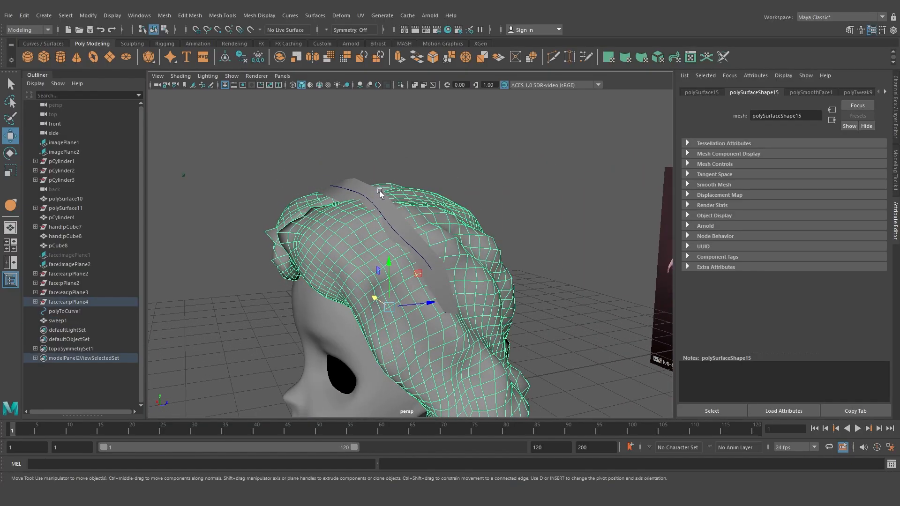
Examine the band against the hair from several angles, selecting the band and hair in turn
click(364, 192)
right_drag(363, 199, 338, 201)
alt+drag(375, 200, 379, 195)
click(383, 189)
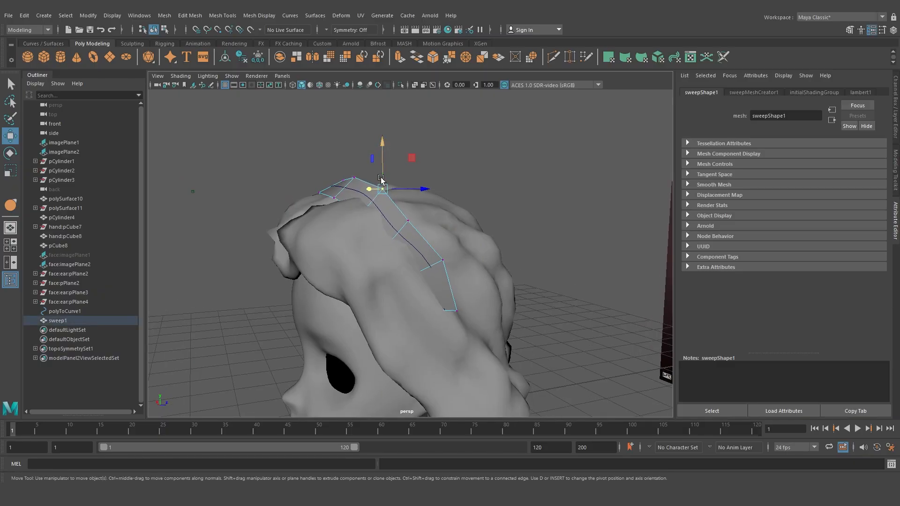
drag(412, 161, 405, 228)
mouse_move(405, 227)
alt+mouse_down()
mouse_move(413, 202)
mouse_move(403, 222)
alt+mouse_up()
middle_drag(403, 223, 398, 214)
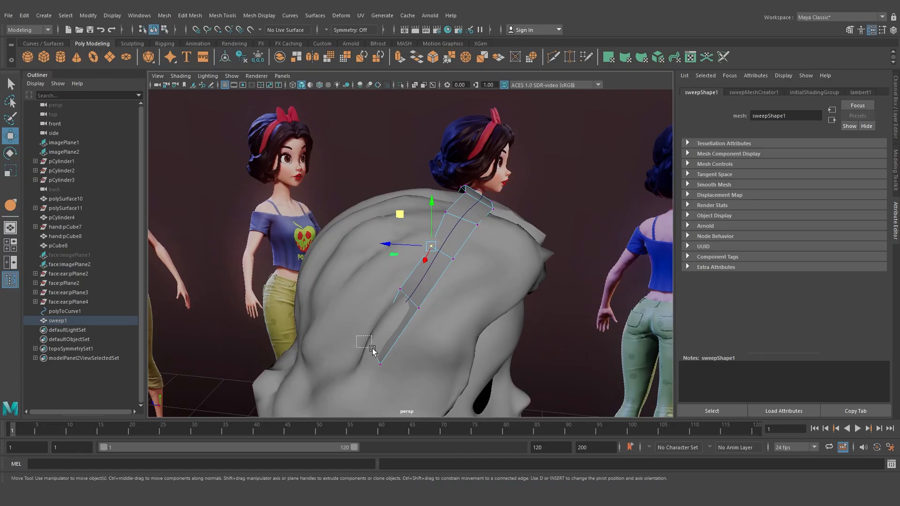
alt+drag(368, 332, 475, 347)
drag(550, 304, 568, 299)
drag(524, 261, 557, 268)
alt+drag(553, 307, 417, 231)
right_drag(408, 193, 437, 178)
click(413, 159)
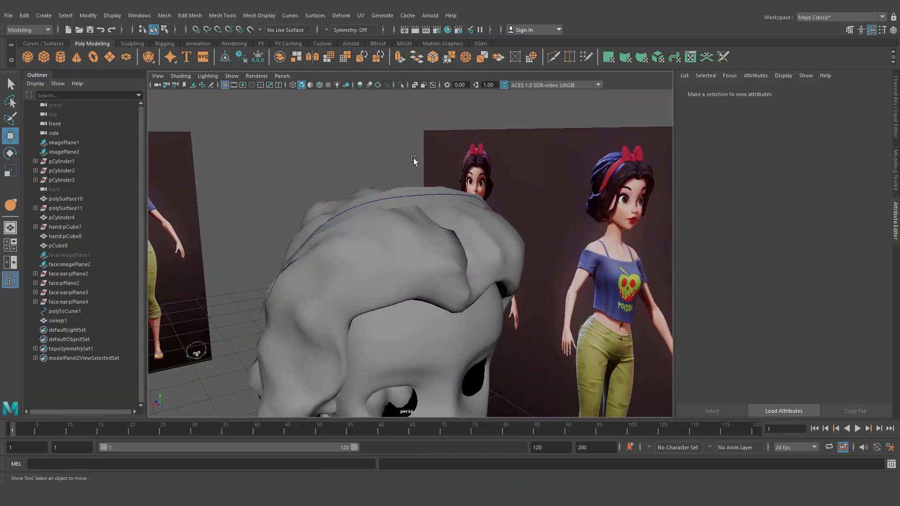
Reopen the sweep mesh settings and set Precision to 96 and Twist to 0.2
click(418, 194)
click(427, 197)
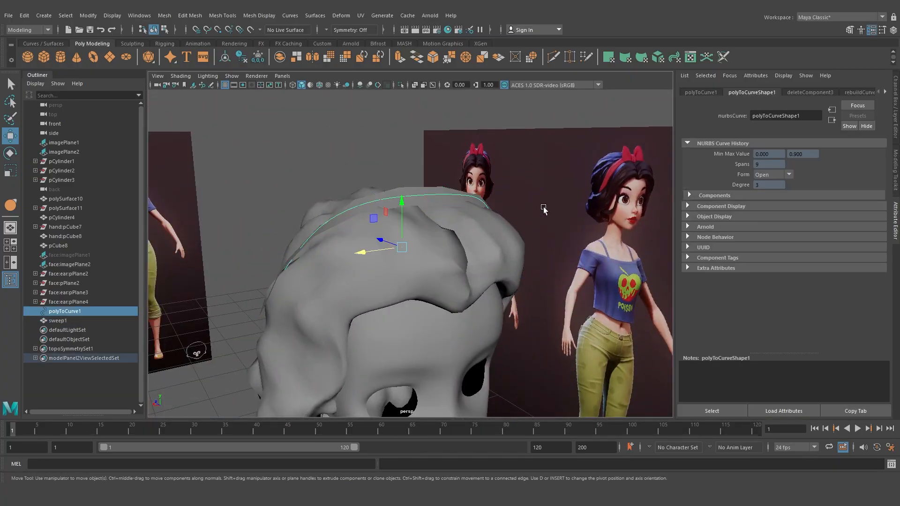
click(427, 193)
click(774, 93)
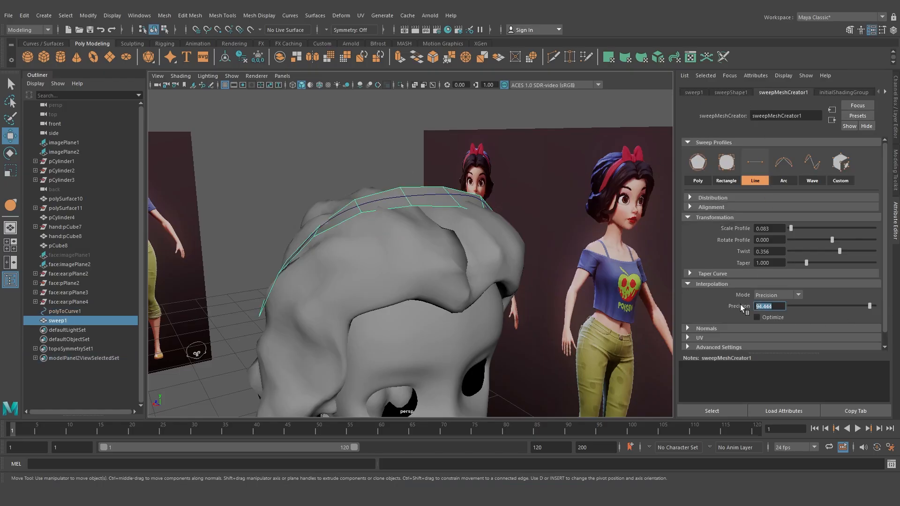
text(96)
key(Return)
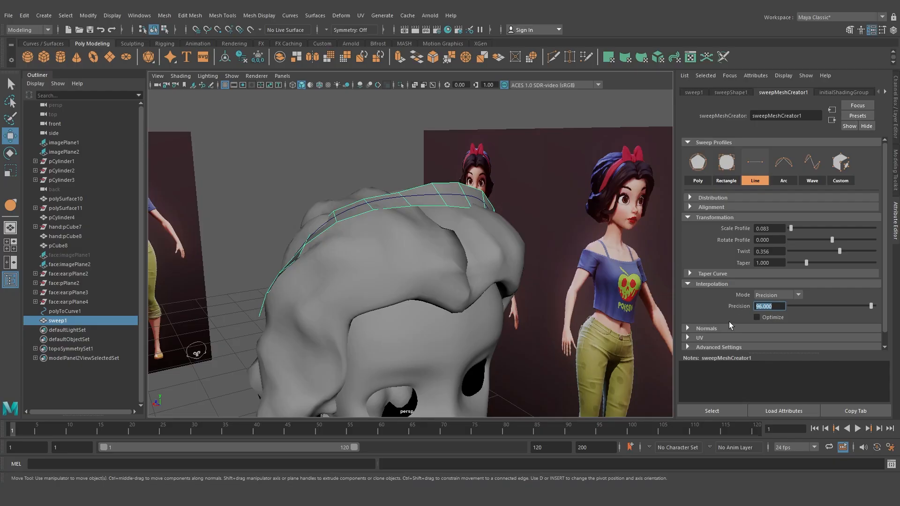
alt+drag(364, 210, 276, 200)
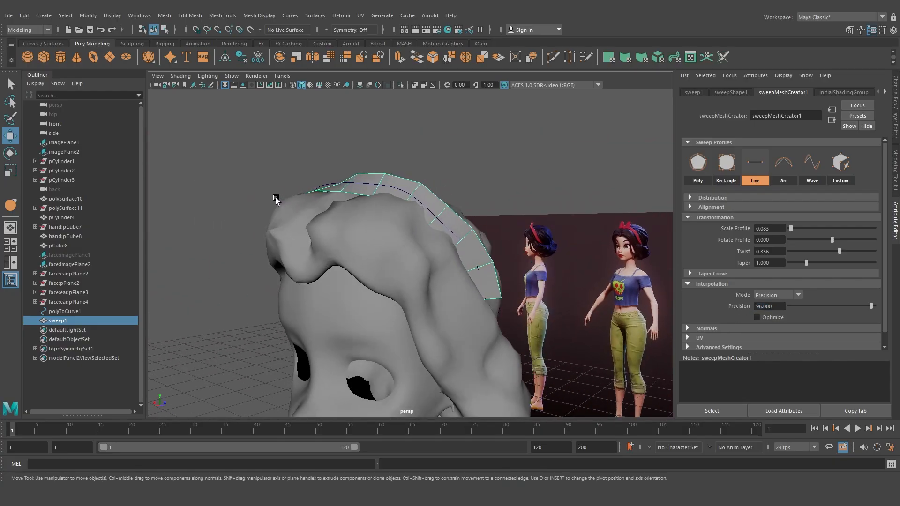
mouse_move(840, 252)
mouse_down()
mouse_move(826, 250)
mouse_move(836, 252)
mouse_up()
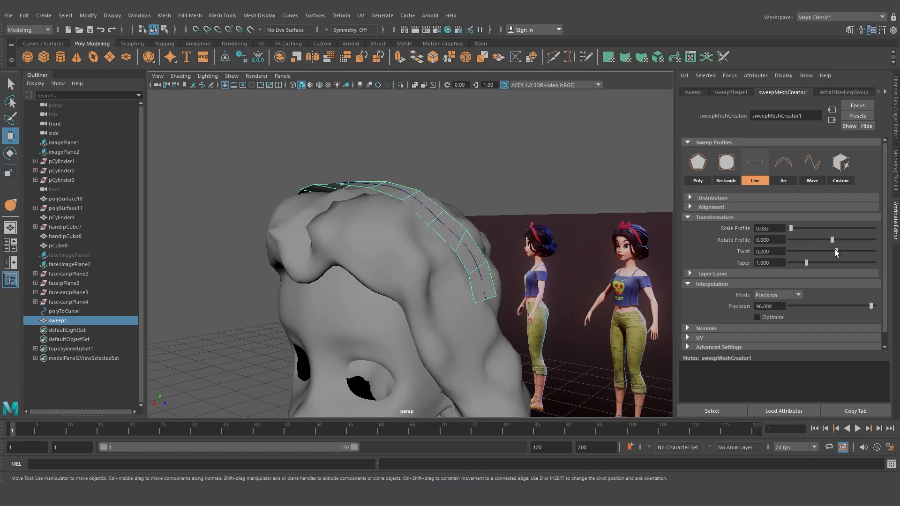
Switch the band to vertex mode and move a vertex near the crown down onto the hair
alt+drag(353, 196, 397, 220)
right_click(410, 212)
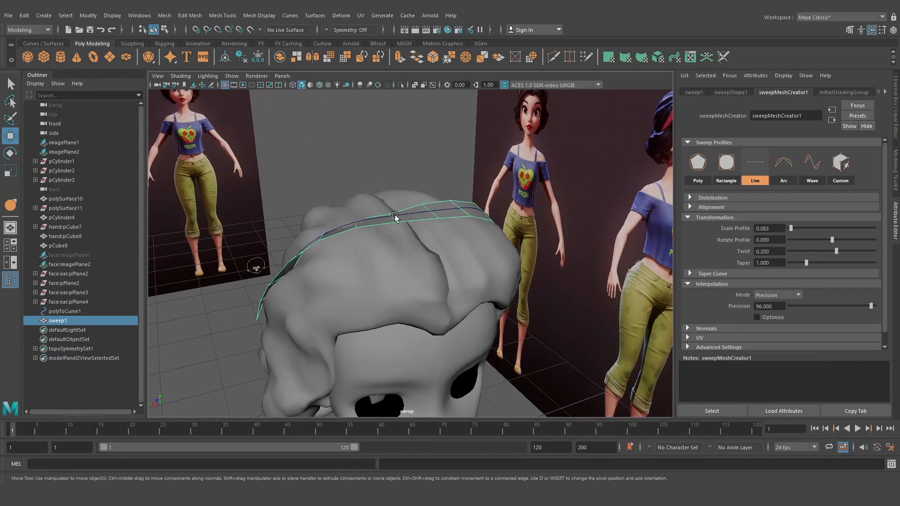
right_click(403, 221)
right_drag(402, 221, 377, 221)
click(397, 222)
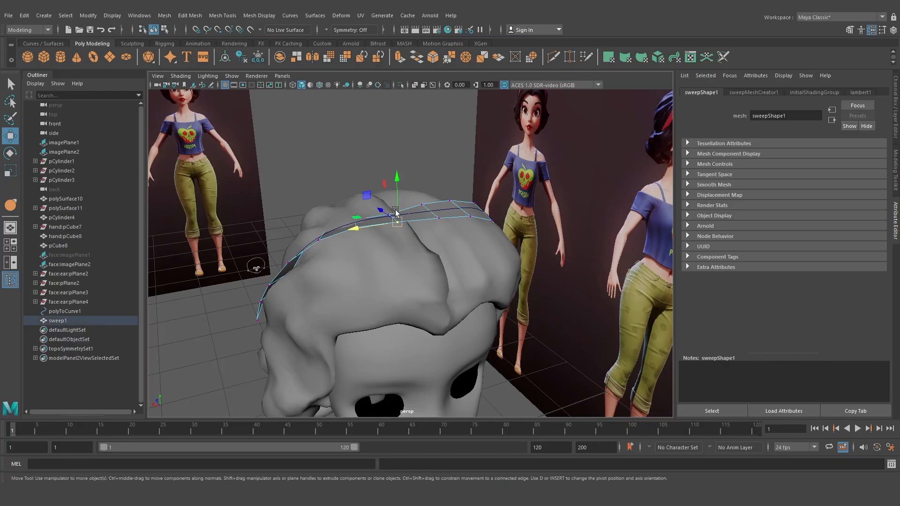
drag(397, 202, 378, 241)
scroll(372, 241, up, 4)
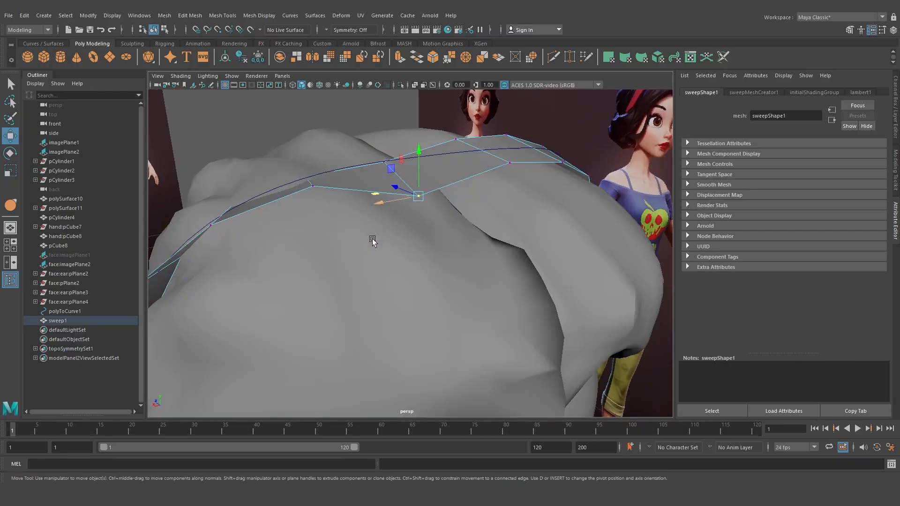
Adjust more of the band's vertices near the crown so the band follows the hair surface
click(314, 189)
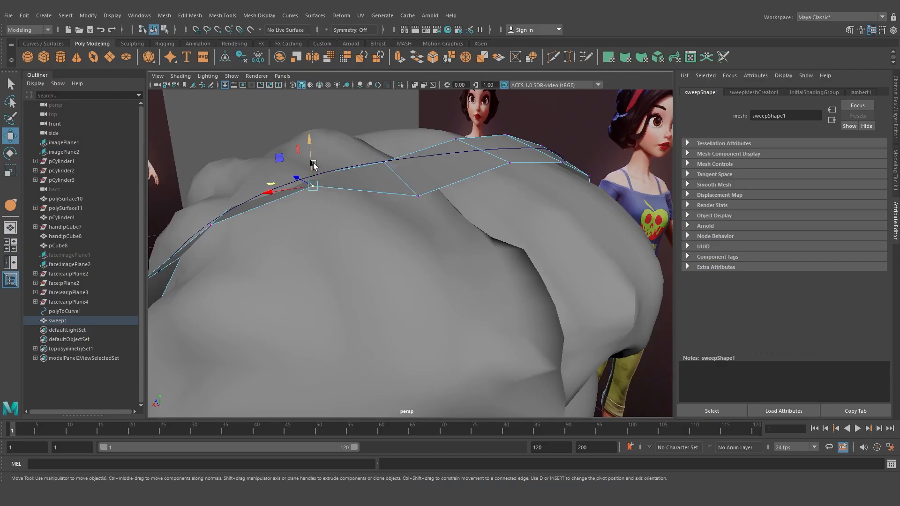
drag(314, 190, 310, 208)
alt+middle_drag(272, 169, 291, 170)
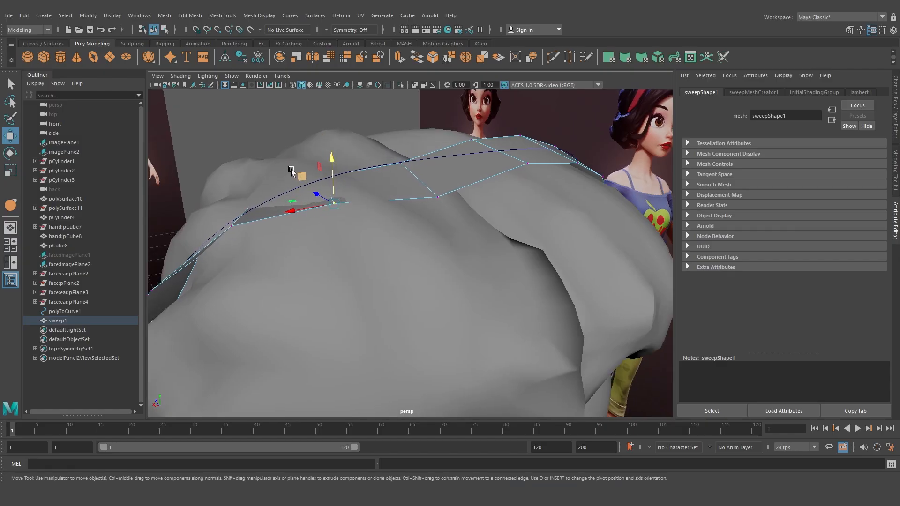
drag(330, 182, 329, 182)
drag(321, 147, 320, 139)
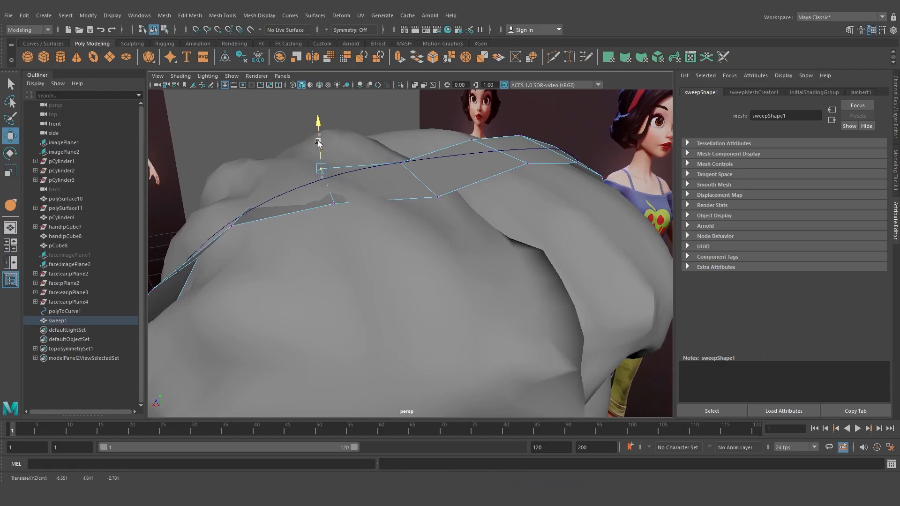
alt+middle_drag(287, 175, 302, 175)
alt+drag(301, 177, 334, 190)
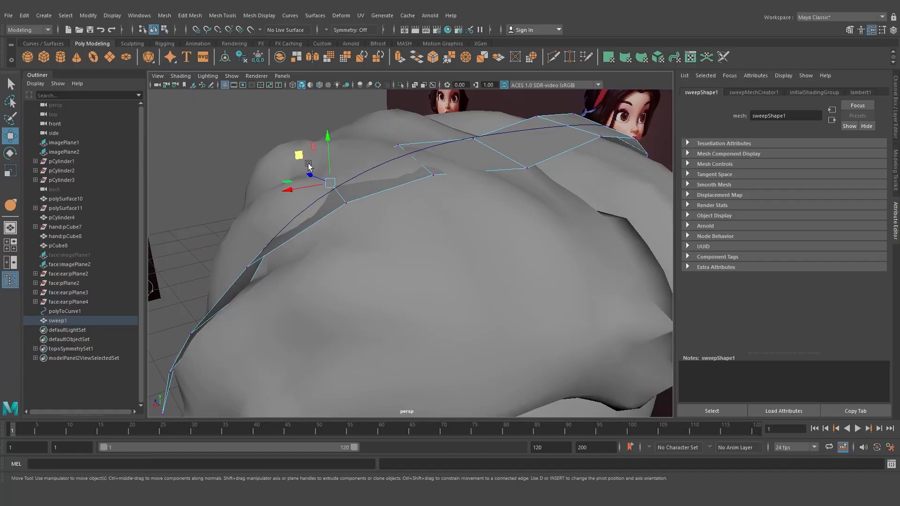
drag(299, 154, 312, 185)
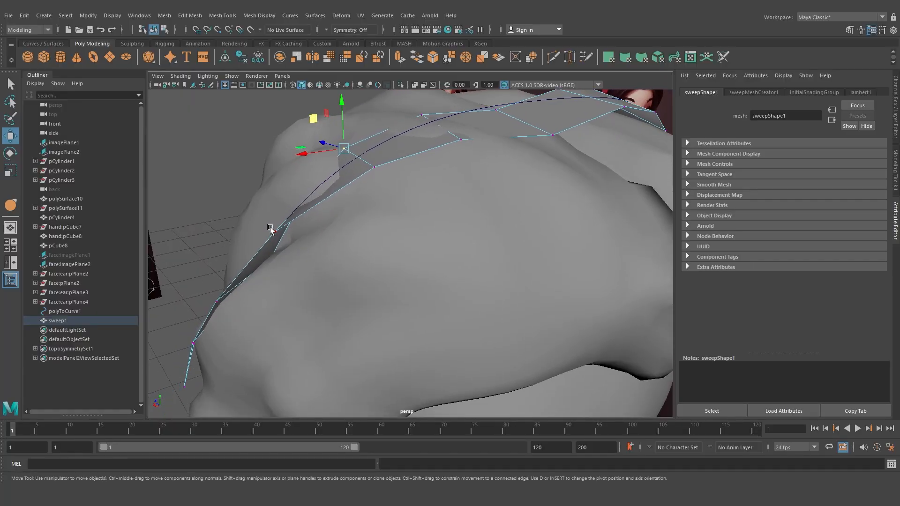
Move the band's vertices along the side of the head so the band rests on the hair surface
drag(270, 227, 299, 224)
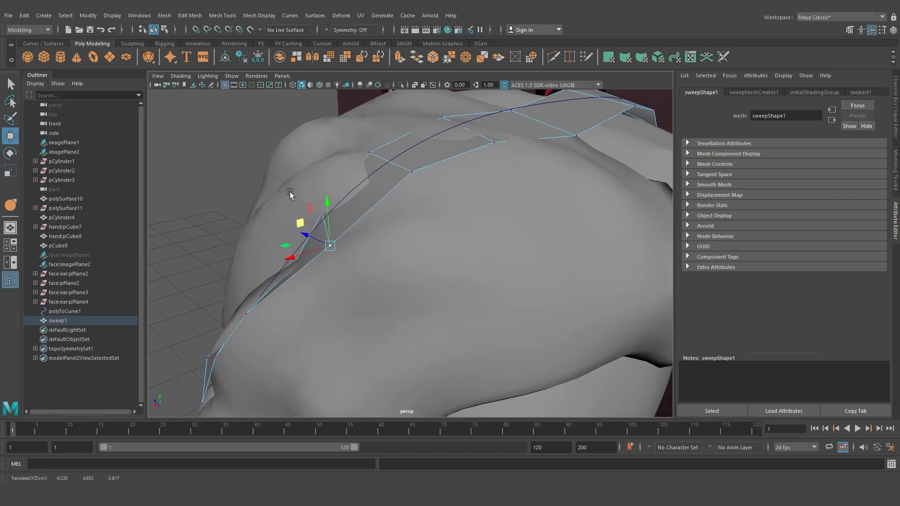
drag(291, 183, 337, 218)
mouse_move(288, 185)
mouse_down()
mouse_move(270, 190)
mouse_move(317, 224)
mouse_up()
drag(361, 249, 345, 243)
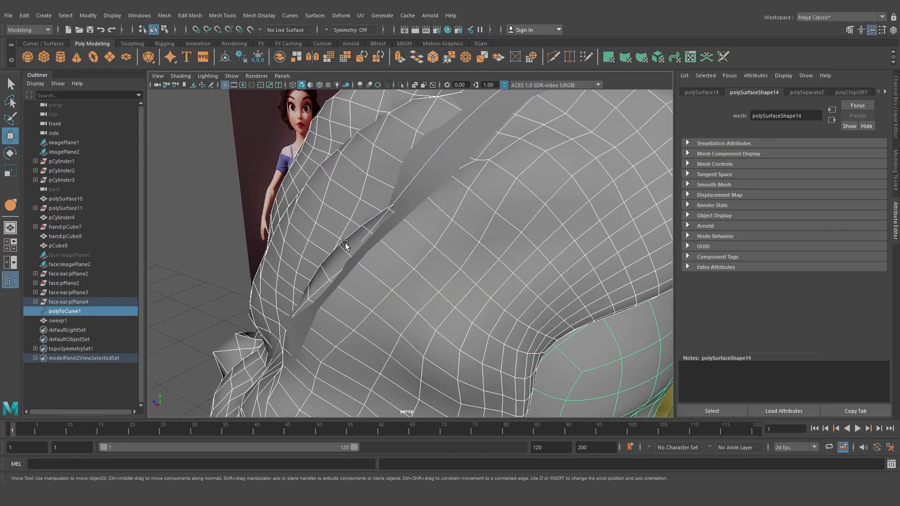
click(359, 236)
click(411, 190)
right_drag(411, 190, 346, 204)
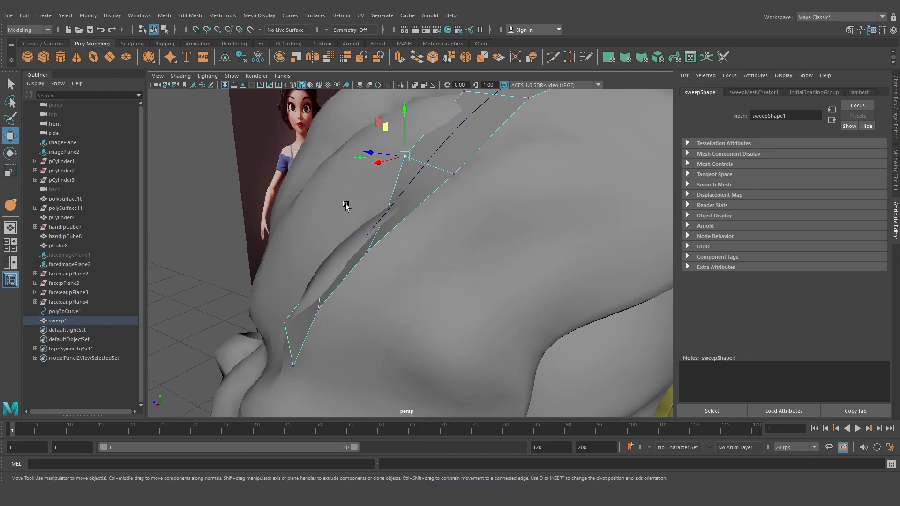
drag(385, 232, 391, 233)
drag(355, 207, 340, 204)
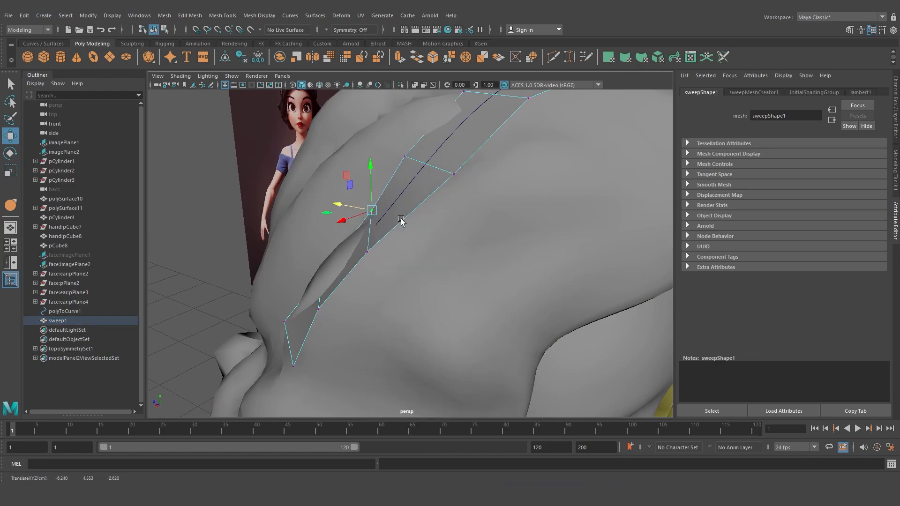
alt+drag(402, 221, 296, 181)
drag(259, 154, 288, 215)
drag(247, 182, 263, 184)
right_drag(334, 170, 357, 145)
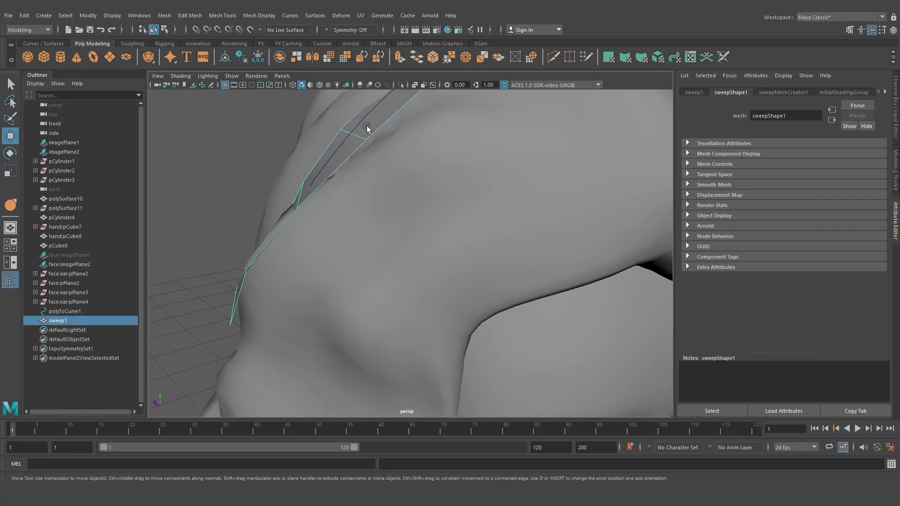
Select the band's faces and extrude them with a Thickness of 0.03
shift+right_click(367, 127)
click(367, 144)
alt+drag(452, 187, 444, 234)
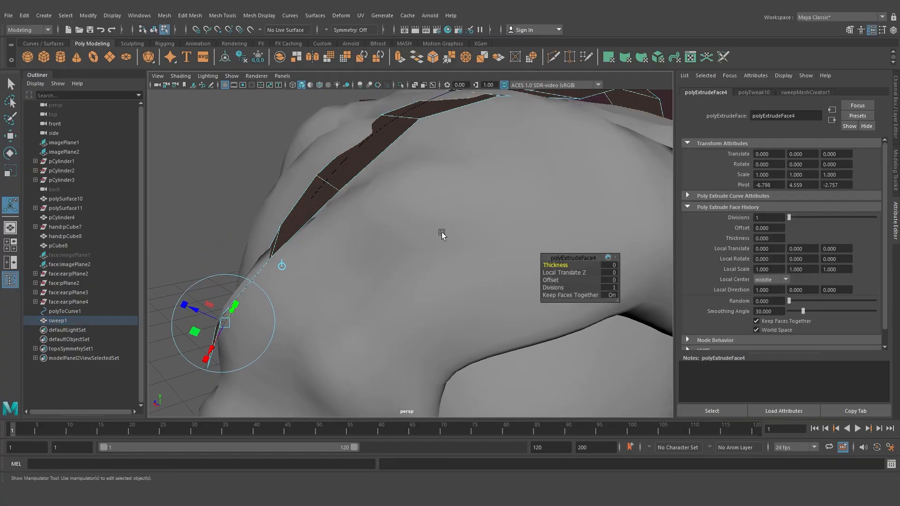
drag(558, 265, 569, 263)
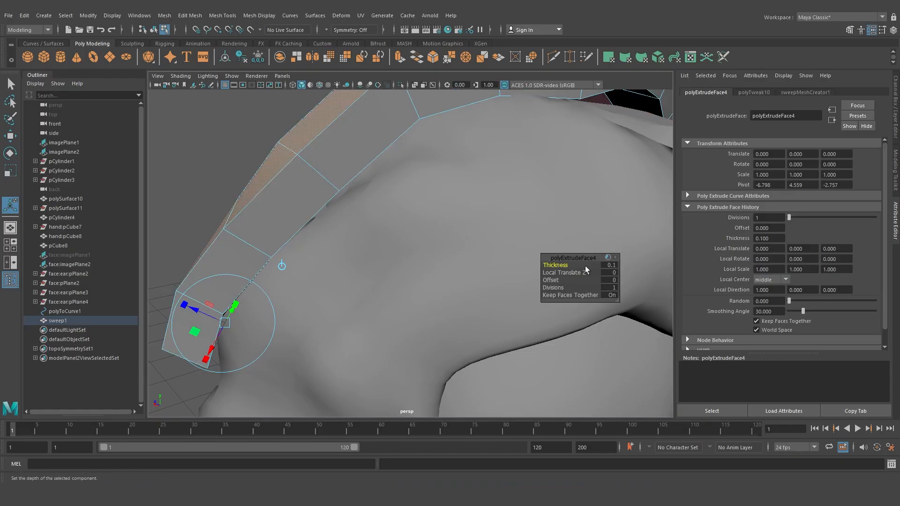
drag(567, 267, 570, 265)
key(q)
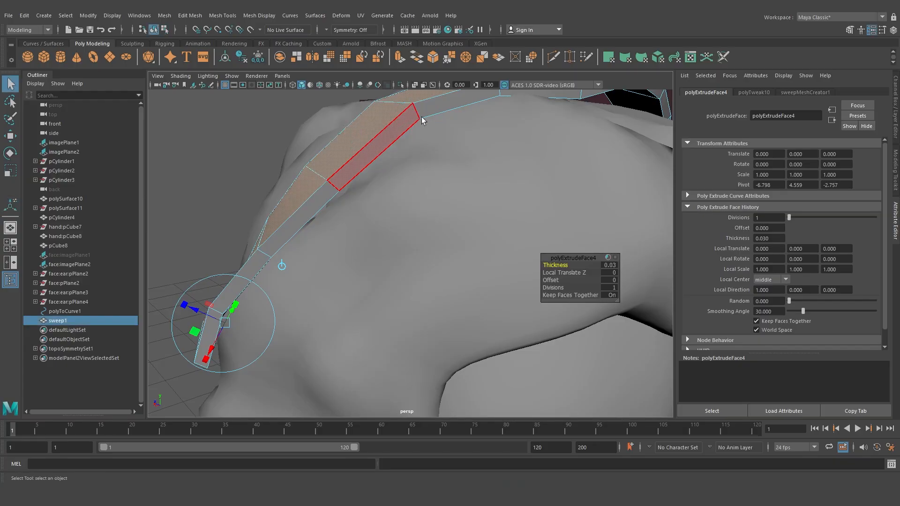
Inspect the thickened band against the hair from the front and top, selecting the band
click(271, 169)
scroll(319, 185, down, 8)
alt+drag(364, 200, 391, 223)
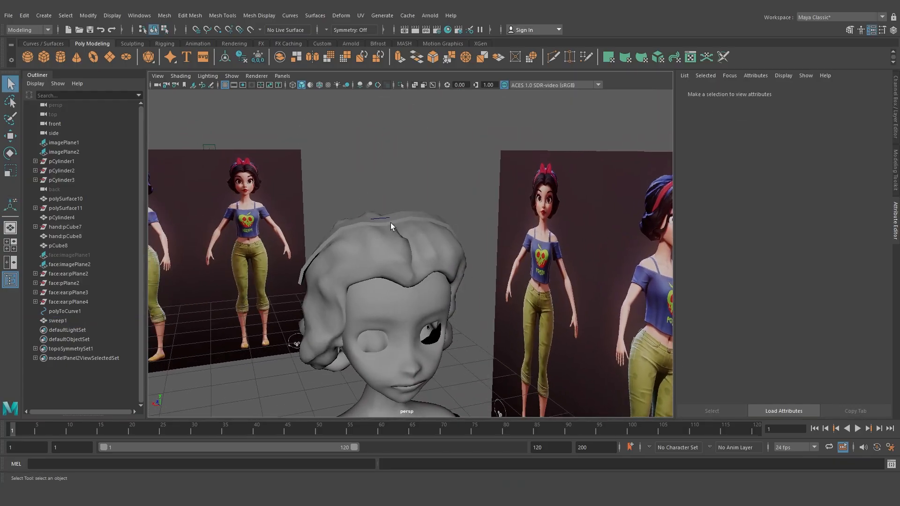
click(391, 224)
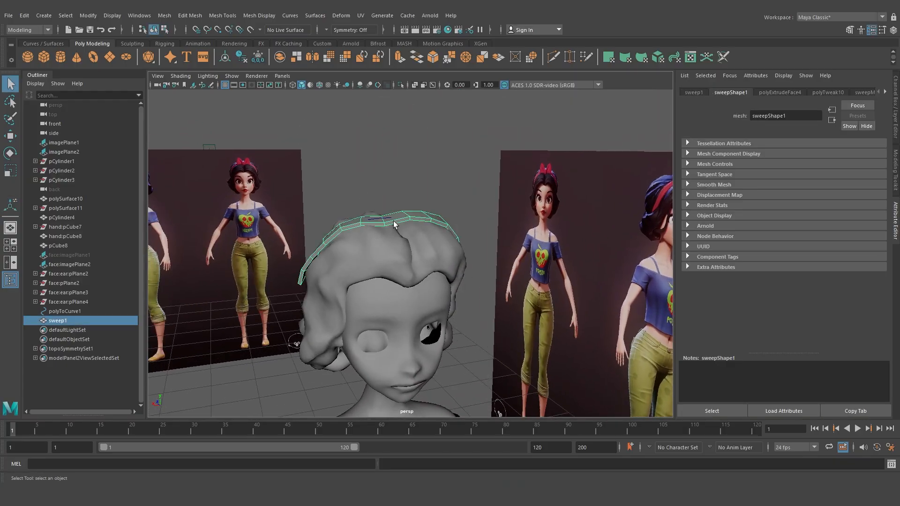
alt+drag(433, 208, 415, 229)
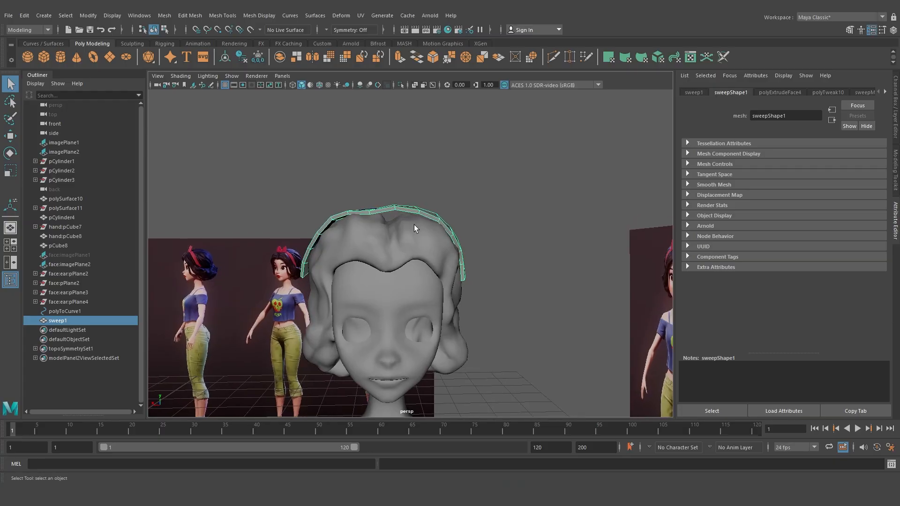
click(462, 216)
scroll(471, 222, up, 5)
alt+middle_drag(479, 225, 500, 256)
alt+drag(457, 247, 486, 249)
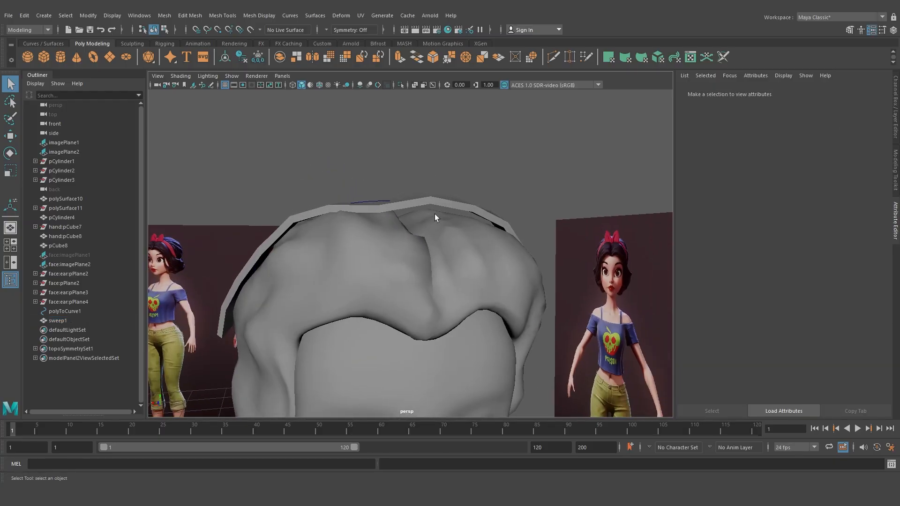
Select the faces of the band's right half and delete them
click(437, 205)
alt+drag(438, 208, 411, 224)
mouse_move(430, 222)
right_down()
mouse_move(429, 231)
mouse_move(437, 210)
right_up()
drag(437, 210, 547, 349)
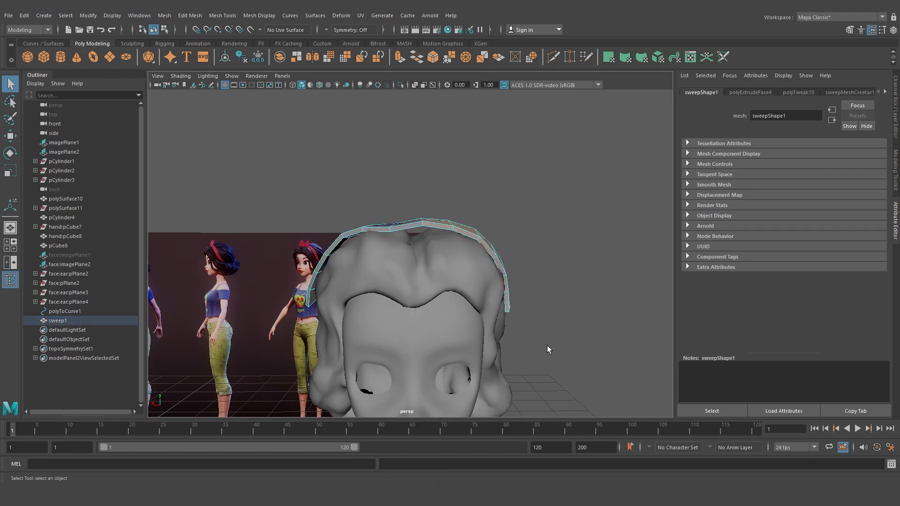
key(Delete)
Select the polyToCurve guide curve and delete it
right_drag(410, 228, 448, 198)
click(410, 228)
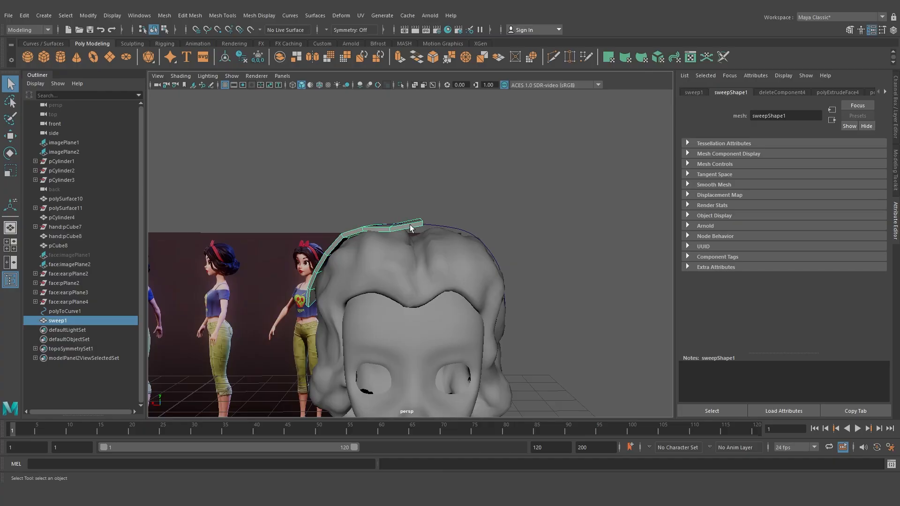
click(444, 230)
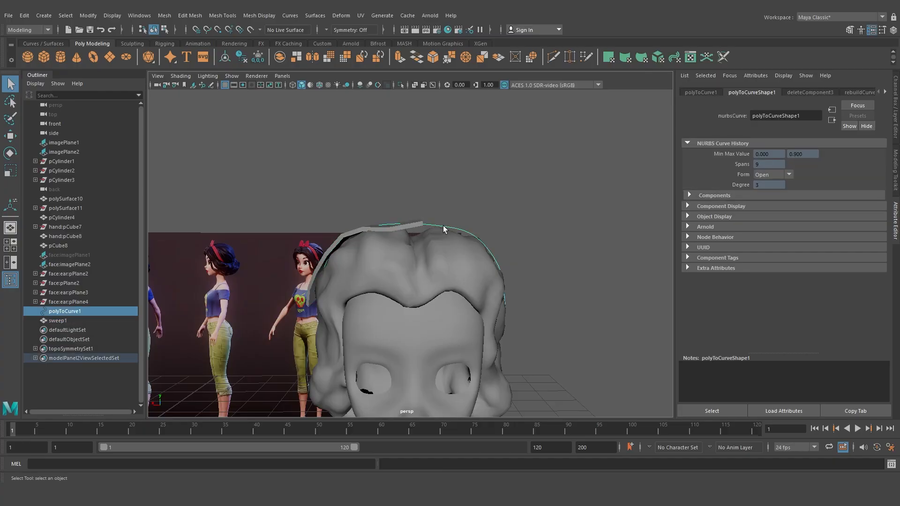
key(Delete)
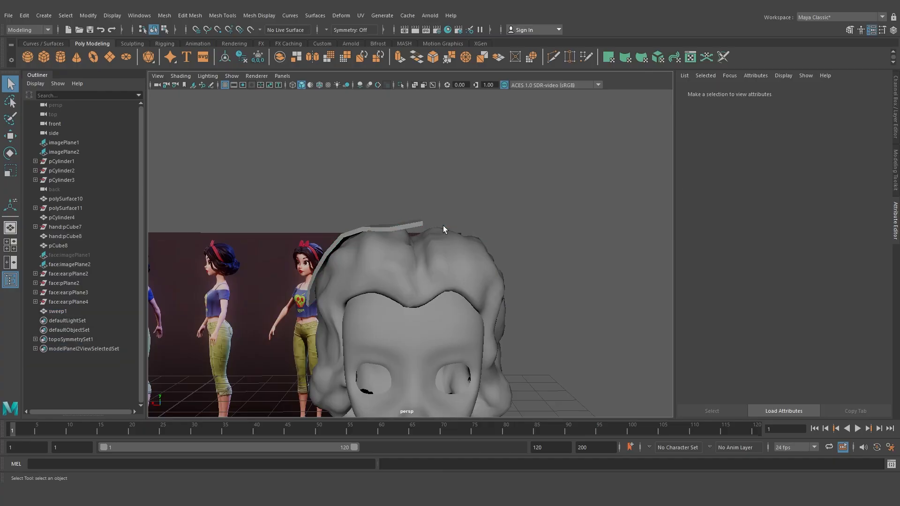
Move the half band into place over the crown using the back and side views
click(394, 225)
key(space)
key(space)
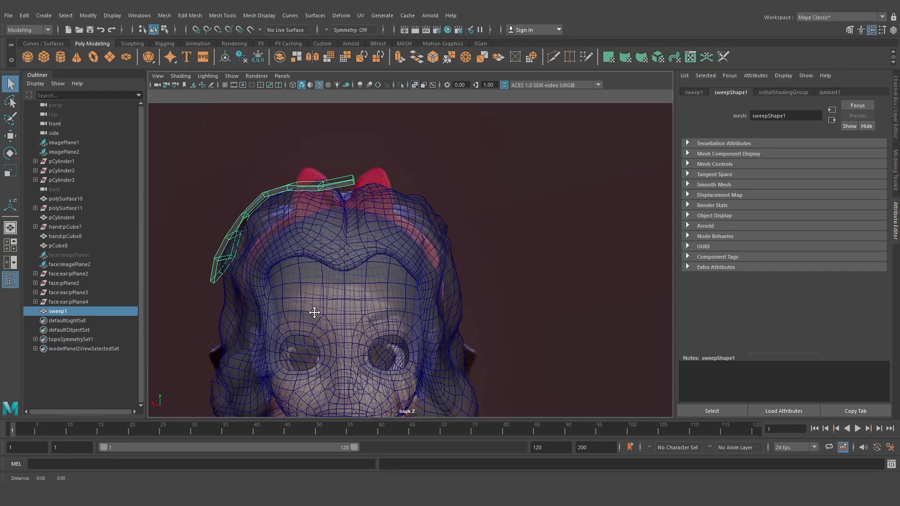
scroll(314, 312, up, 5)
right_drag(346, 170, 357, 155)
key(w)
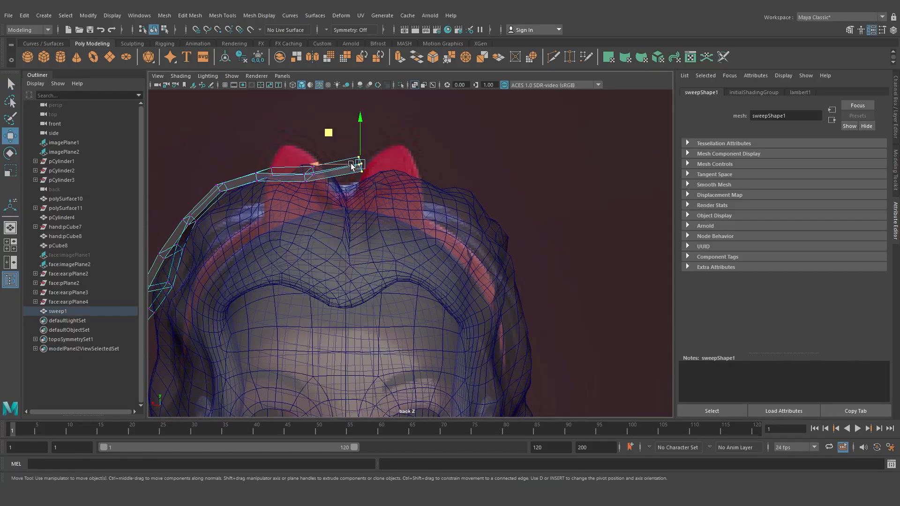
key(space)
key(f)
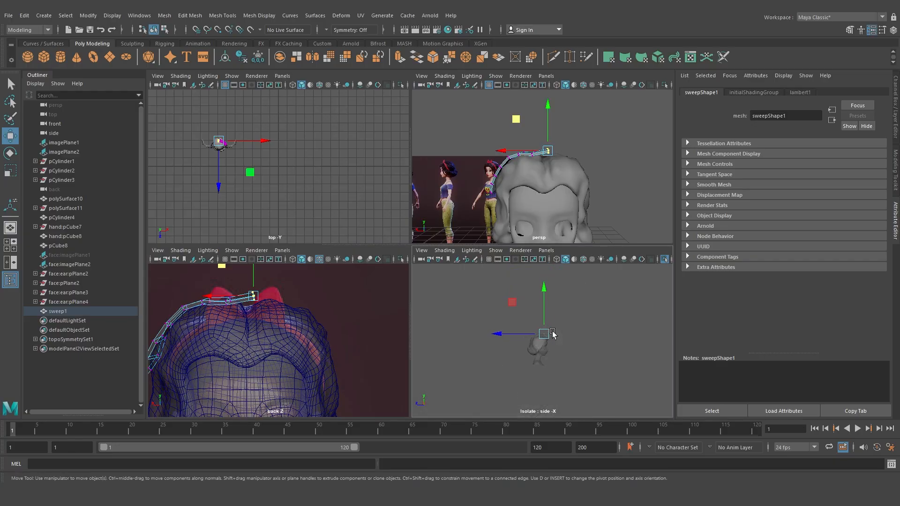
click(665, 260)
scroll(549, 356, up, 5)
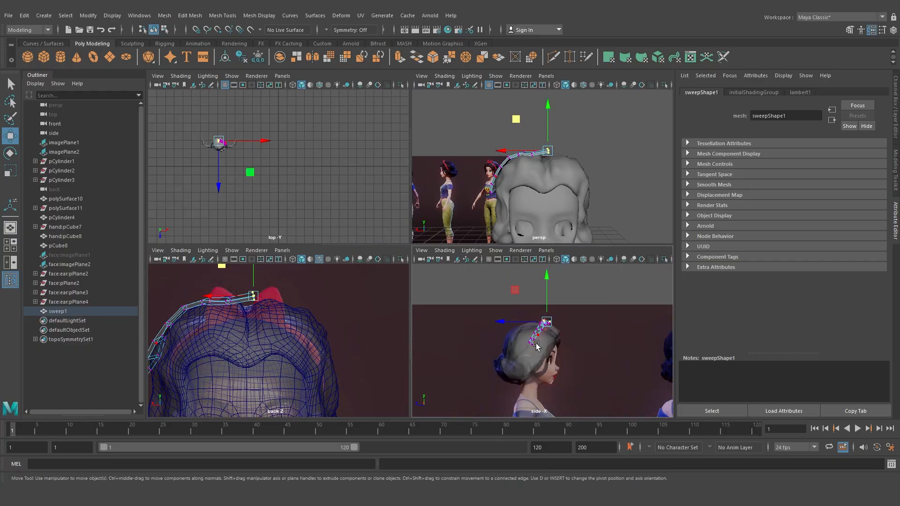
right_drag(552, 321, 546, 289)
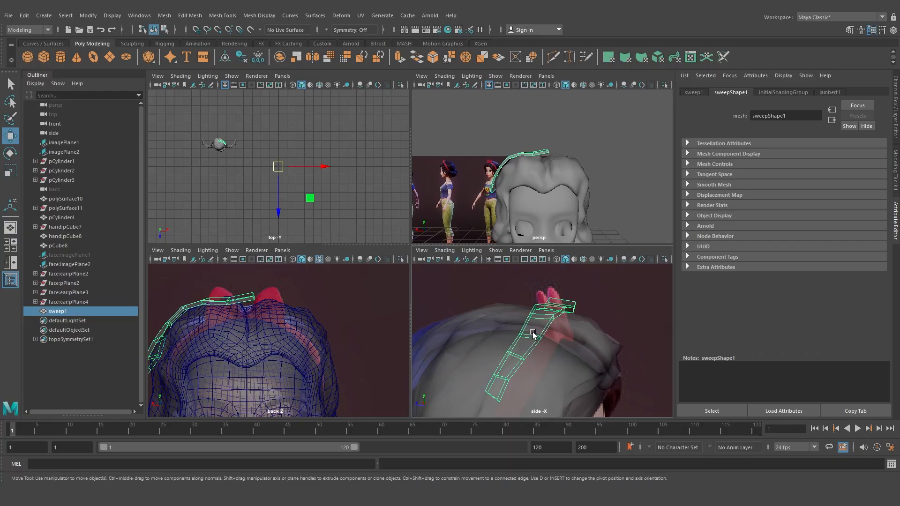
click(226, 58)
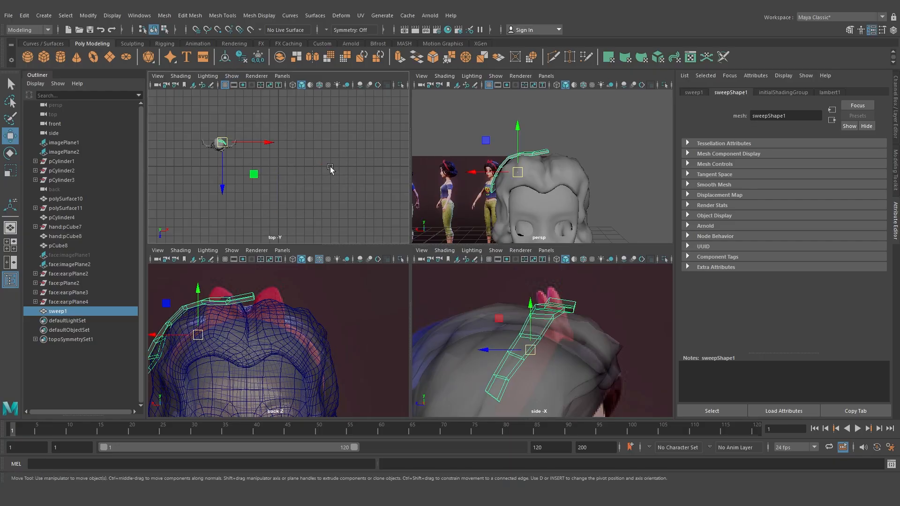
drag(514, 350, 533, 355)
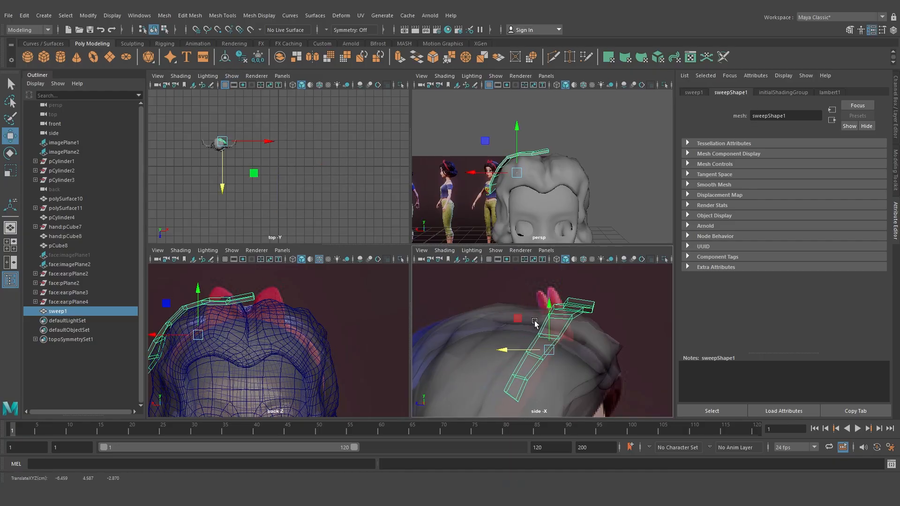
middle_drag(519, 317, 519, 336)
drag(504, 369, 491, 369)
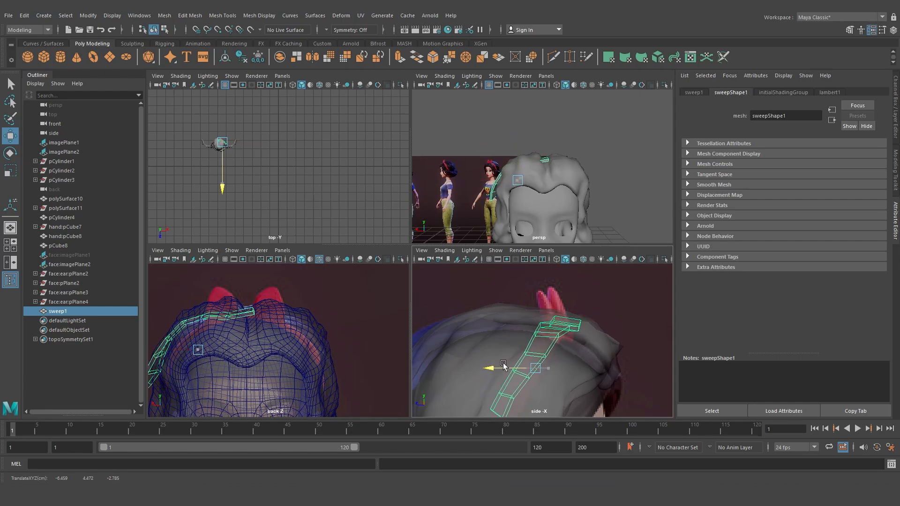
Move the band's vertices in the back view so the band hugs the hair from crown to temple
scroll(529, 151, up, 3)
alt+middle_drag(540, 146, 544, 149)
mouse_move(508, 150)
mouse_down()
mouse_move(507, 142)
mouse_move(507, 158)
mouse_up()
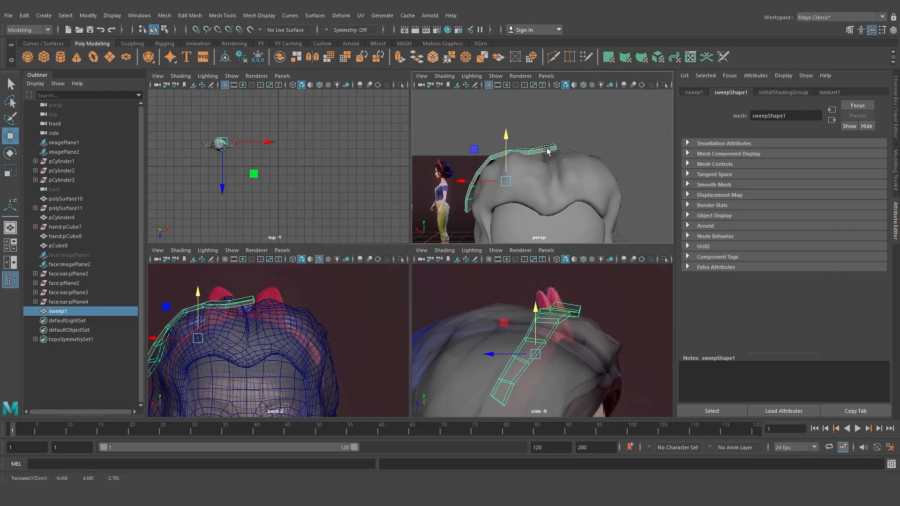
right_drag(547, 148, 532, 141)
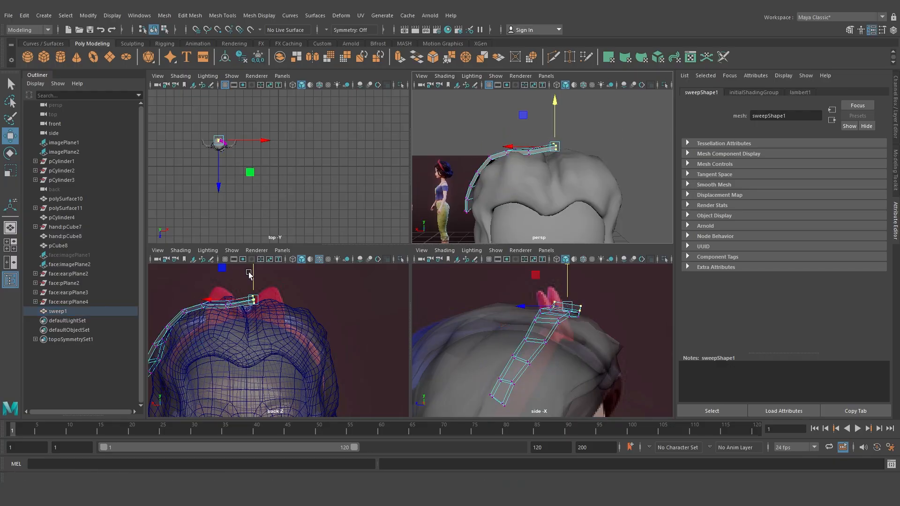
mouse_move(253, 276)
mouse_down()
mouse_move(232, 306)
mouse_move(245, 284)
mouse_up()
drag(218, 315, 235, 295)
drag(227, 294, 226, 292)
alt+middle_drag(181, 301, 240, 284)
drag(254, 303, 232, 285)
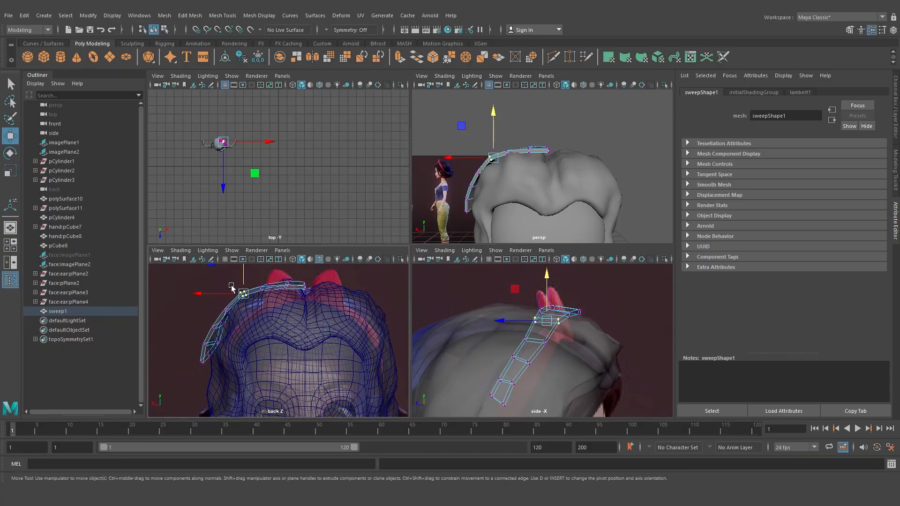
alt+middle_drag(214, 265, 220, 283)
drag(217, 282, 219, 284)
alt+middle_drag(203, 366, 208, 348)
drag(202, 354, 223, 373)
drag(200, 359, 206, 360)
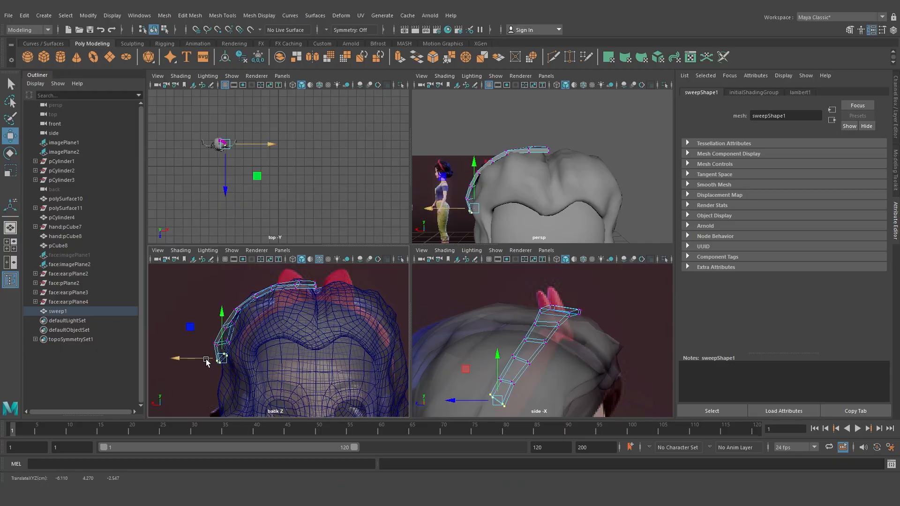
Rotate and move the vertices at the band's lower end to align it with the side of the head
key(e)
mouse_move(213, 327)
mouse_down()
mouse_move(222, 356)
mouse_move(212, 342)
mouse_move(236, 317)
mouse_move(220, 333)
mouse_move(211, 325)
mouse_up()
key(w)
key(e)
key(w)
drag(224, 300, 244, 317)
key(e)
drag(224, 310, 233, 311)
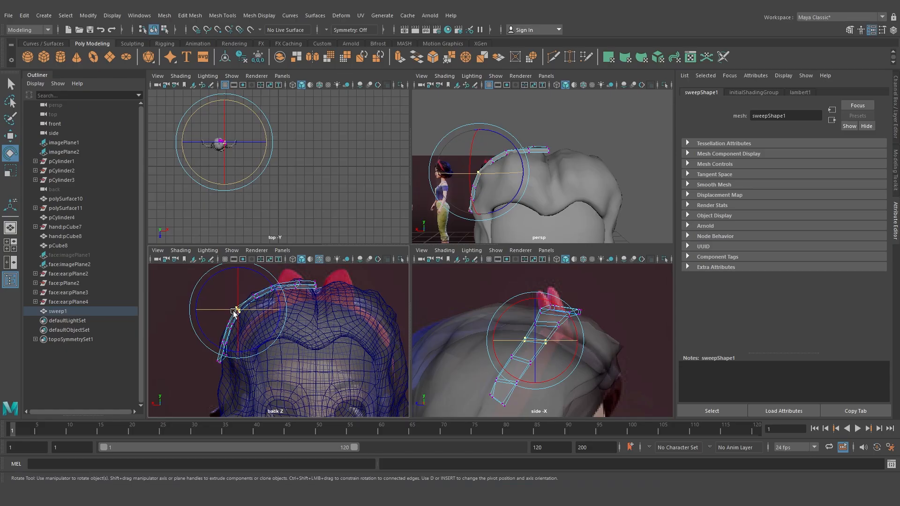
key(space)
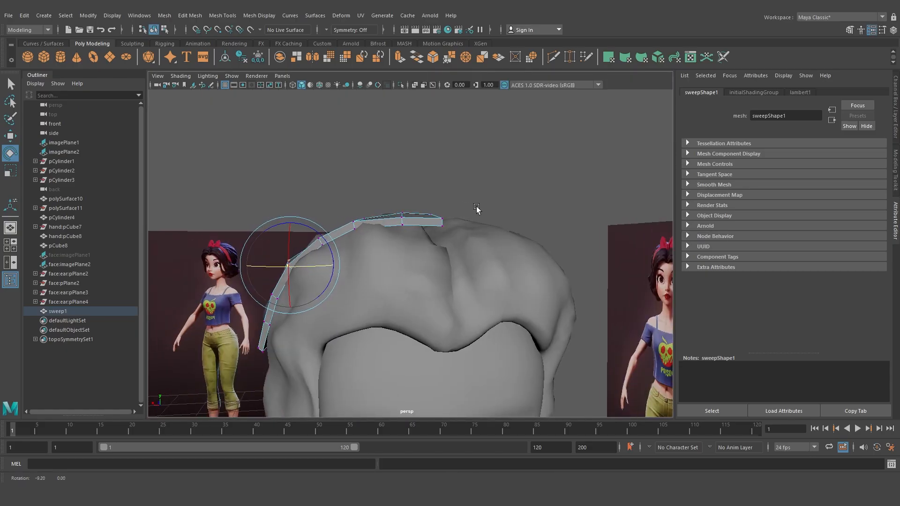
Rotate and move the band's components at the crown so the band follows the hair
click(474, 184)
alt+drag(474, 184, 396, 297)
click(392, 280)
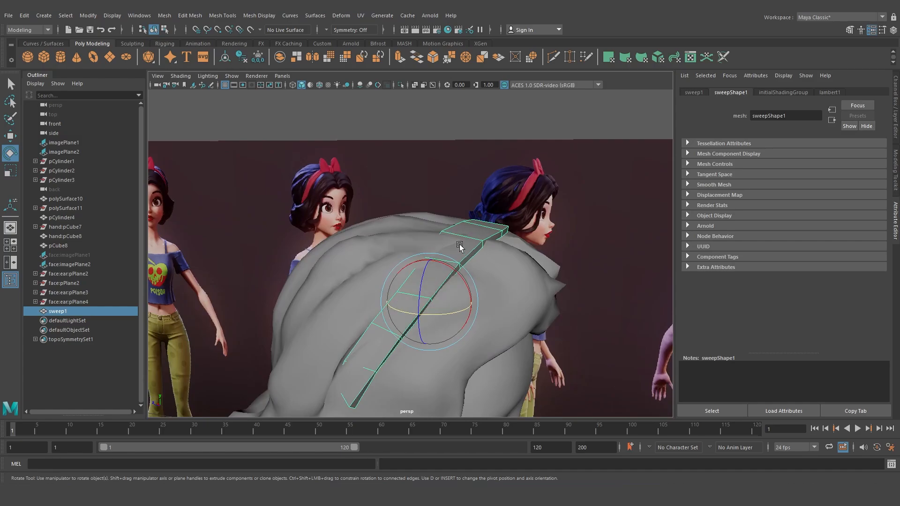
right_drag(459, 247, 402, 239)
alt+drag(426, 269, 441, 246)
key(w)
click(426, 244)
alt+middle_drag(441, 246, 433, 288)
right_drag(440, 238, 472, 222)
shift+right_drag(466, 226, 422, 239)
drag(453, 233, 457, 231)
Insert an edge loop across the band near the crown
key(w)
right_drag(486, 191, 516, 176)
click(516, 163)
click(500, 194)
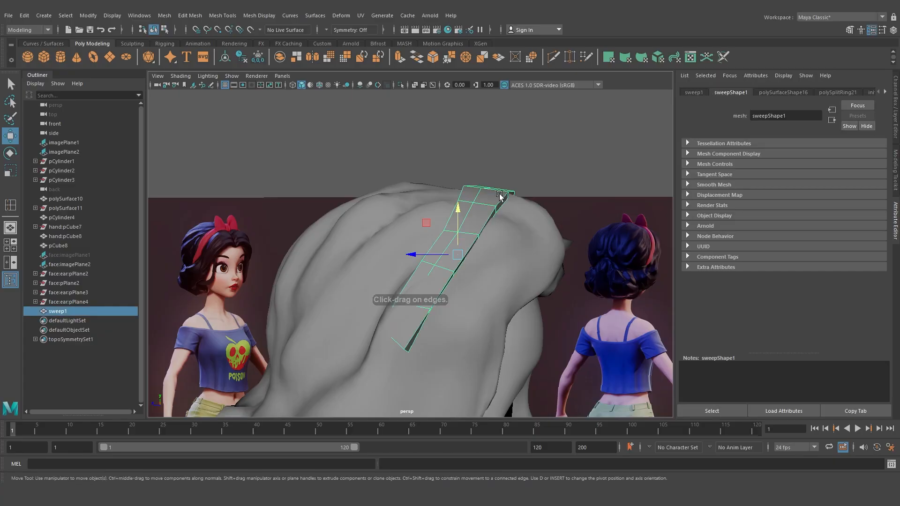
Pull the band onto the hair surface with the Grab sculpting brush
click(131, 43)
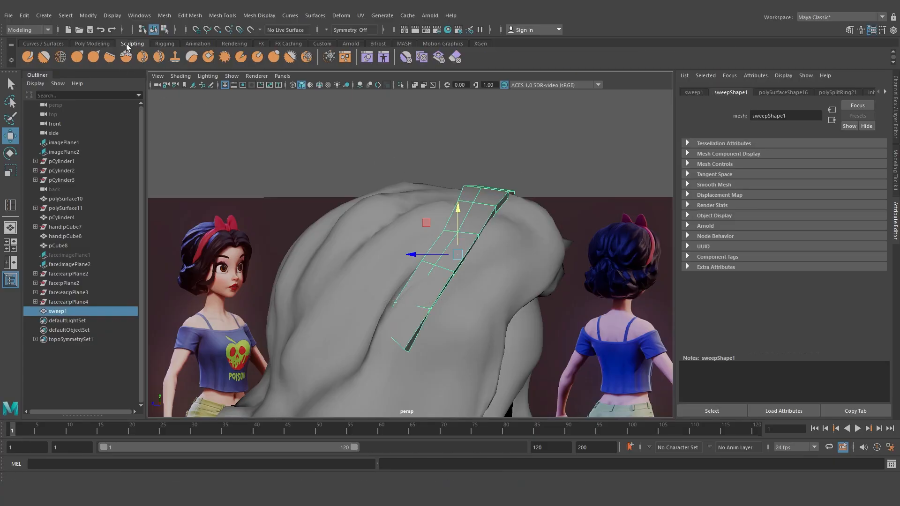
click(74, 56)
mouse_move(439, 303)
alt+mouse_down()
mouse_move(450, 285)
mouse_move(476, 283)
mouse_move(571, 299)
alt+mouse_up()
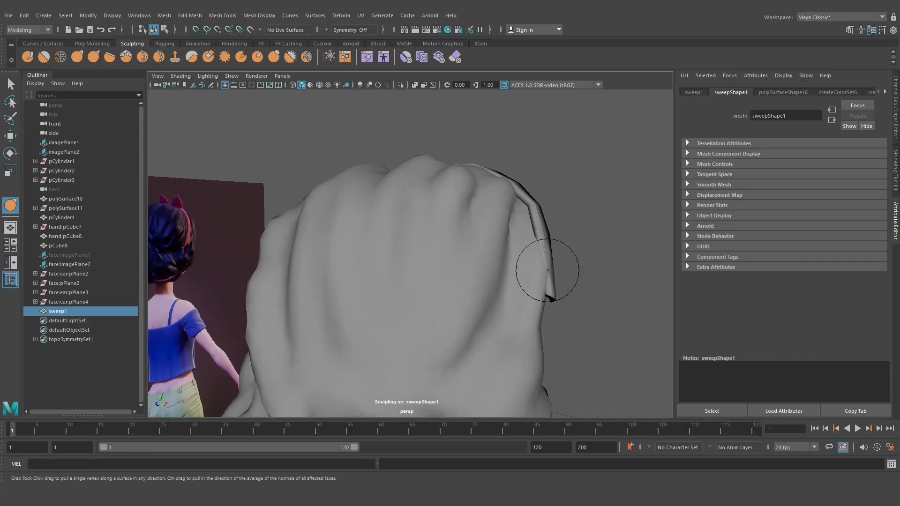
mouse_move(545, 268)
alt+mouse_down()
mouse_move(546, 283)
mouse_move(518, 287)
mouse_move(470, 283)
mouse_move(451, 269)
mouse_move(533, 297)
mouse_move(521, 279)
mouse_move(396, 273)
mouse_move(410, 268)
alt+mouse_up()
key(b)
drag(324, 181, 319, 180)
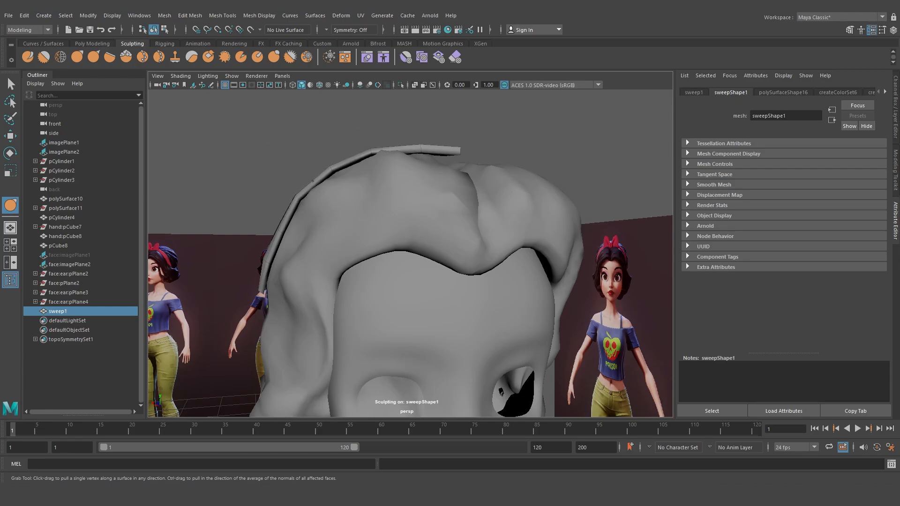
Move the band's pivot to its crown end and delete the band's history
key(e)
click(504, 153)
scroll(497, 162, down, 6)
alt+drag(473, 198, 424, 218)
click(418, 220)
scroll(418, 220, up, 4)
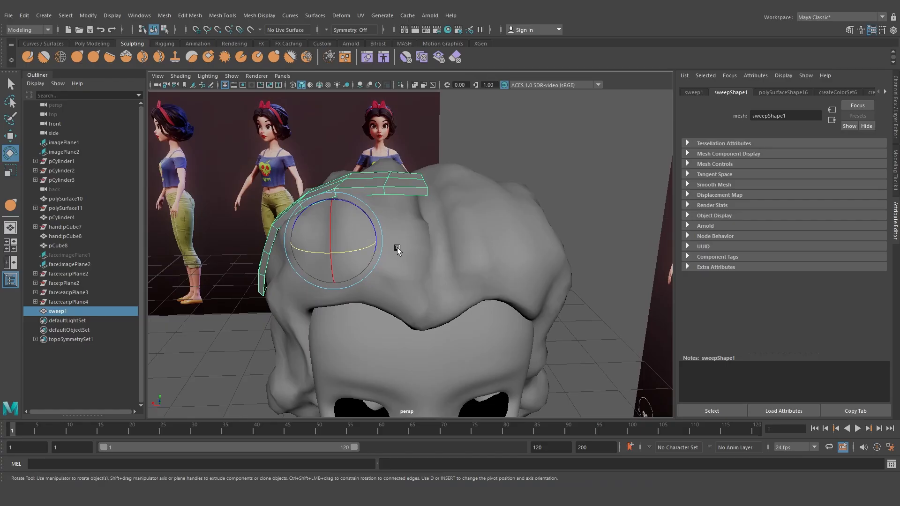
key(d)
click(424, 190)
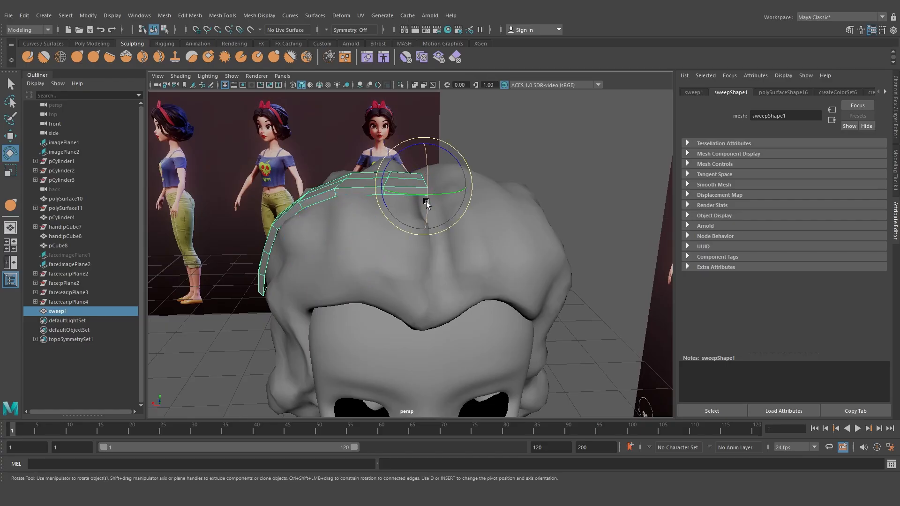
key(w)
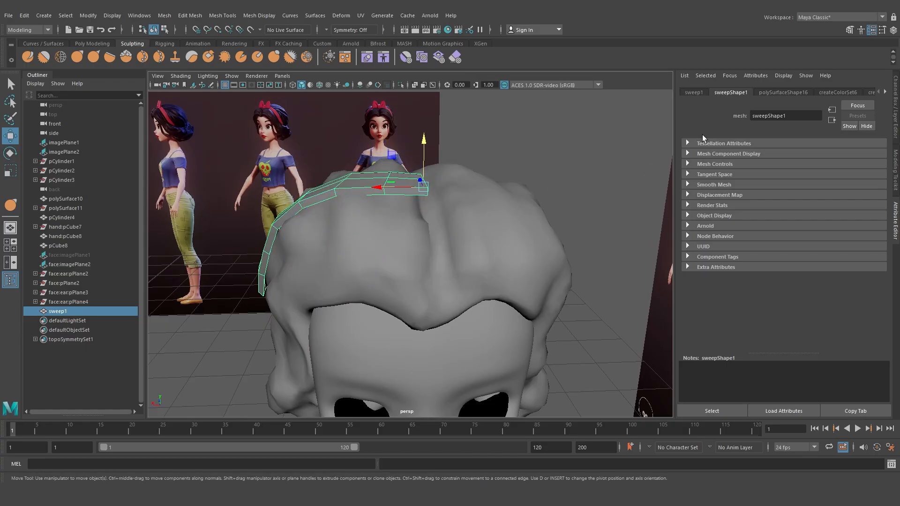
click(895, 103)
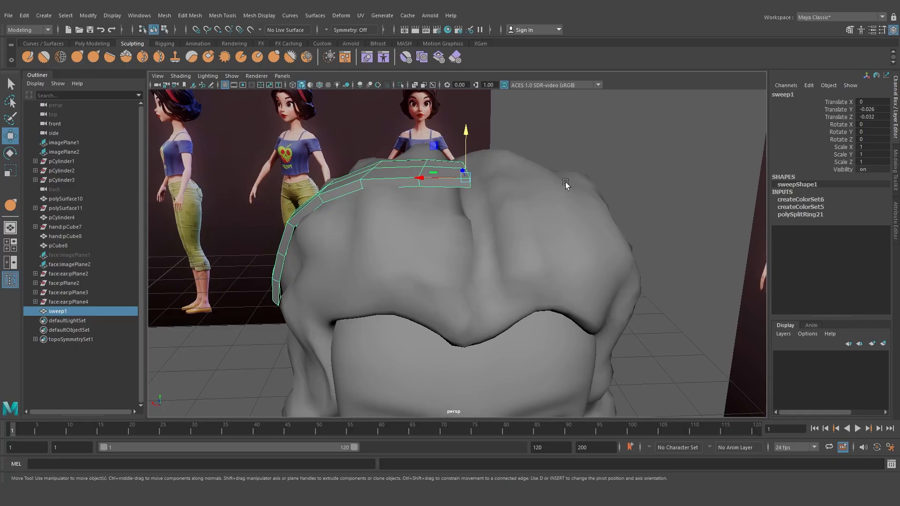
key(alt+shift+d)
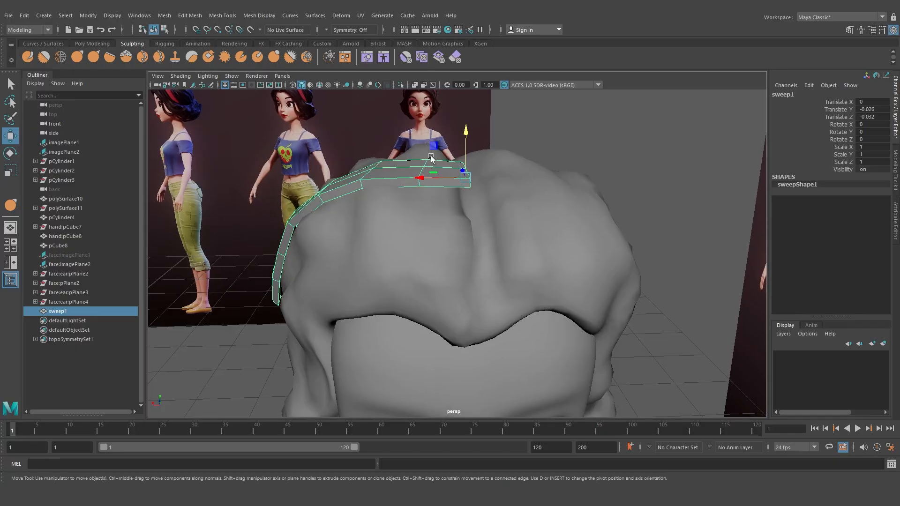
Duplicate the band and mirror the copy across the head by setting Scale X to -1
key(ctrl+d)
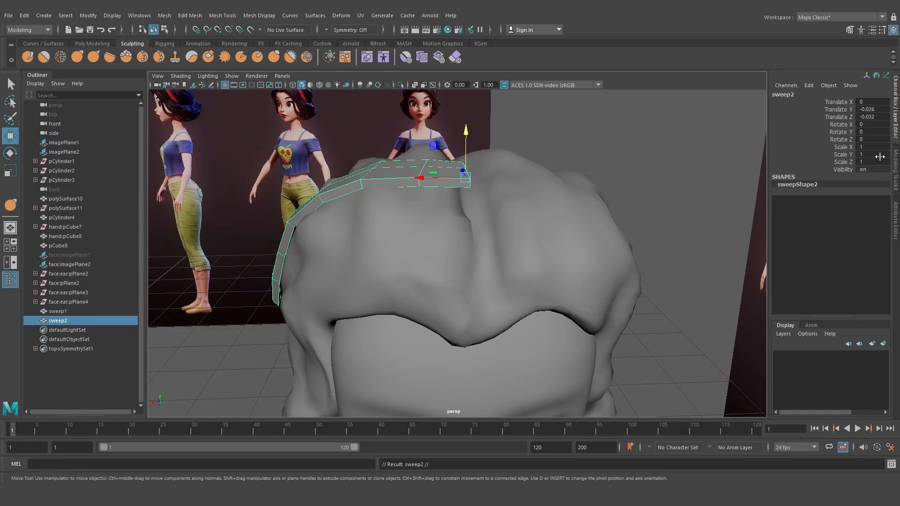
click(877, 146)
text(-1)
key(Return)
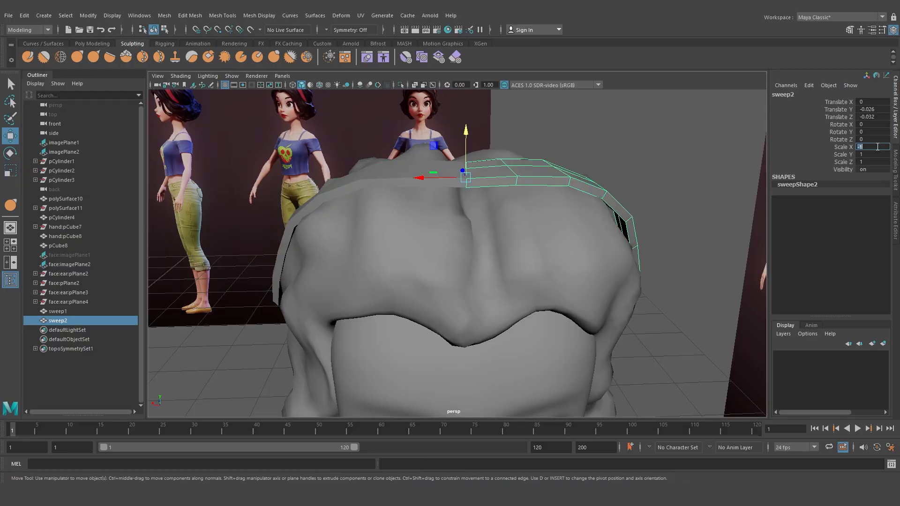
Combine the two band halves into a single mesh
shift+click(400, 169)
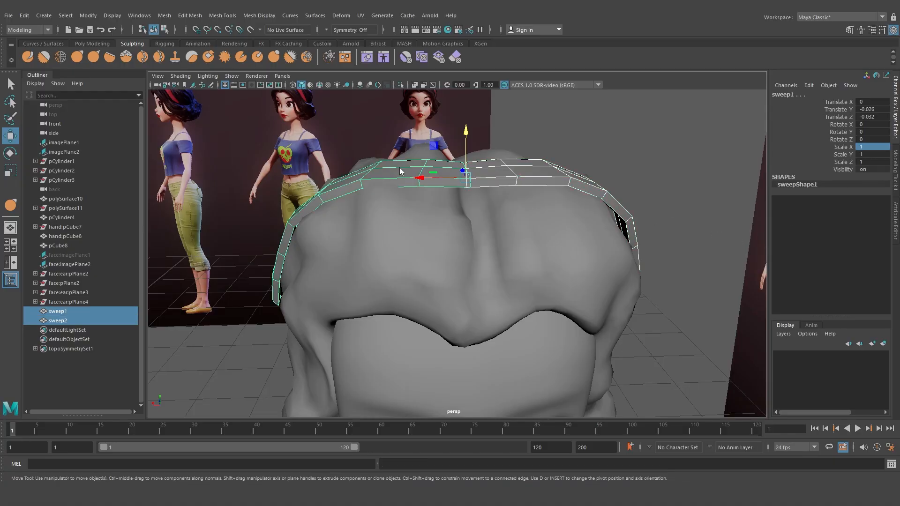
shift+right_drag(400, 168, 383, 366)
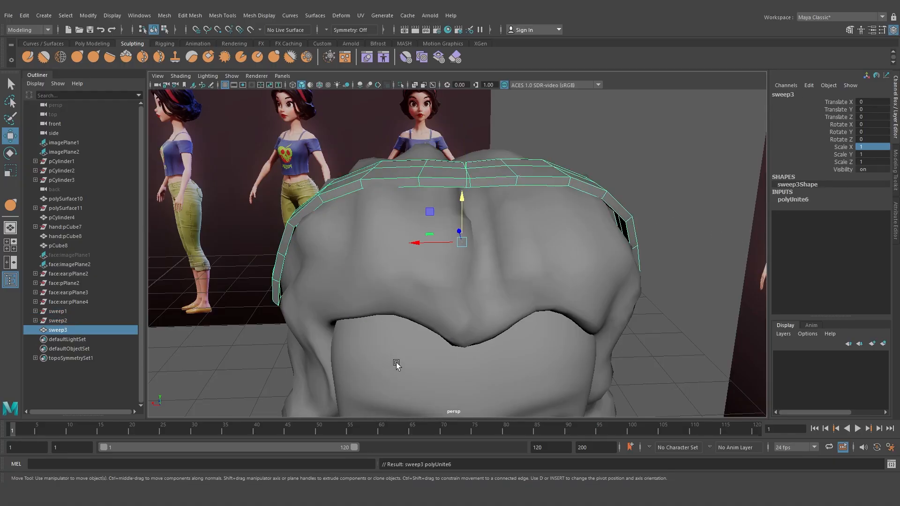
Select the seam vertices at the band's centre, scale them together and merge them
right_drag(498, 181, 445, 177)
drag(449, 151, 484, 214)
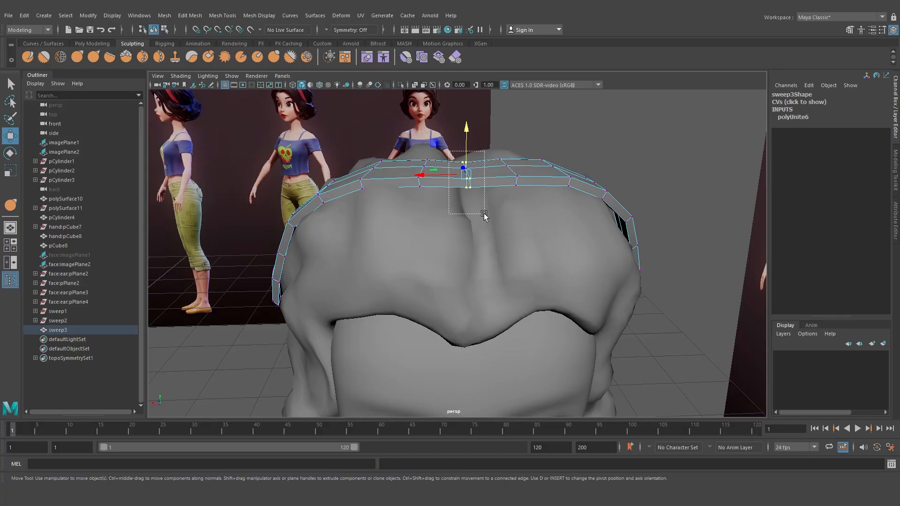
key(r)
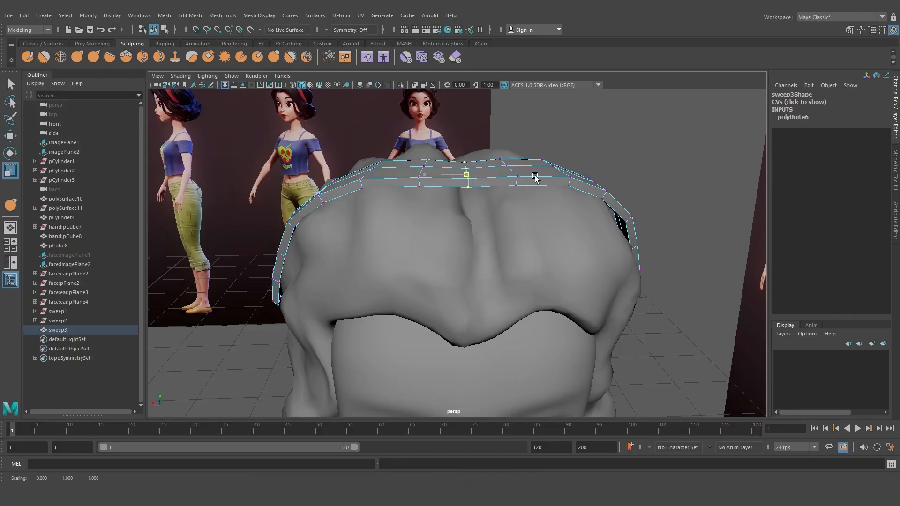
shift+right_drag(480, 170, 490, 127)
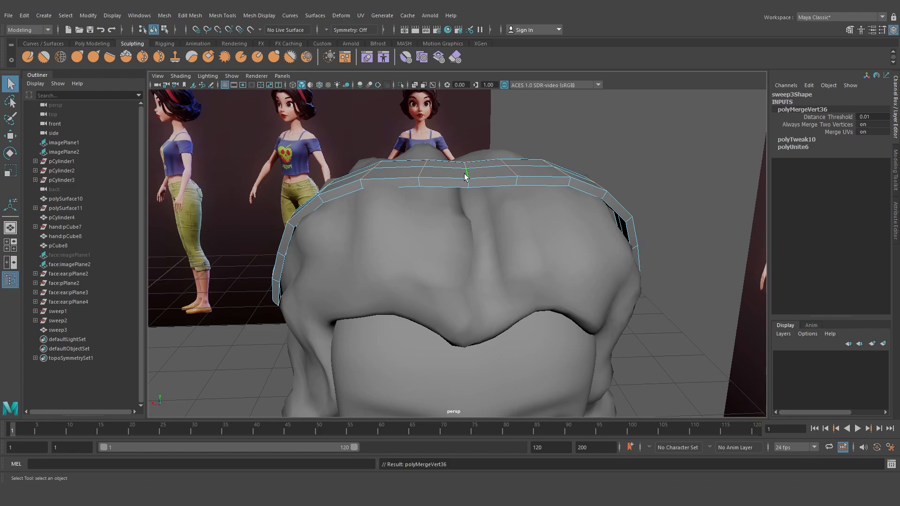
click(466, 176)
key(e)
key(w)
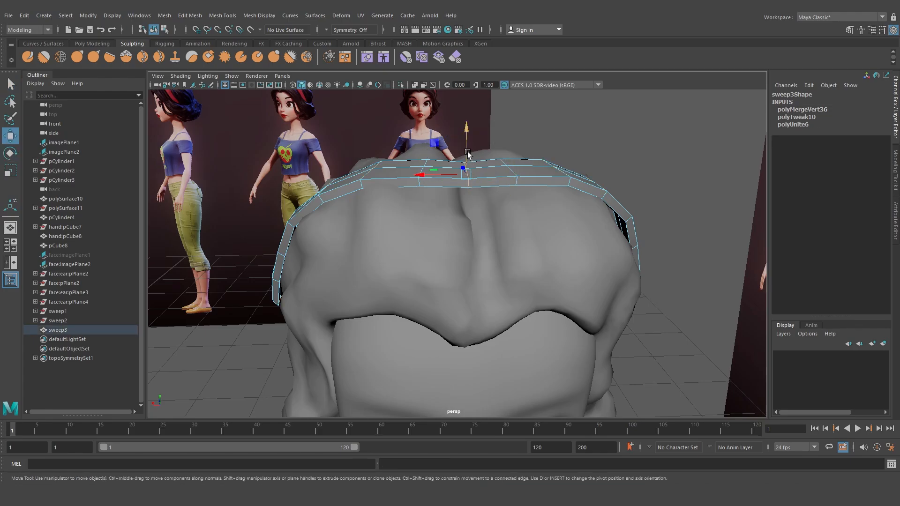
Examine the headband on the front reference image of the character
right_drag(490, 165, 535, 142)
right_drag(536, 142, 535, 143)
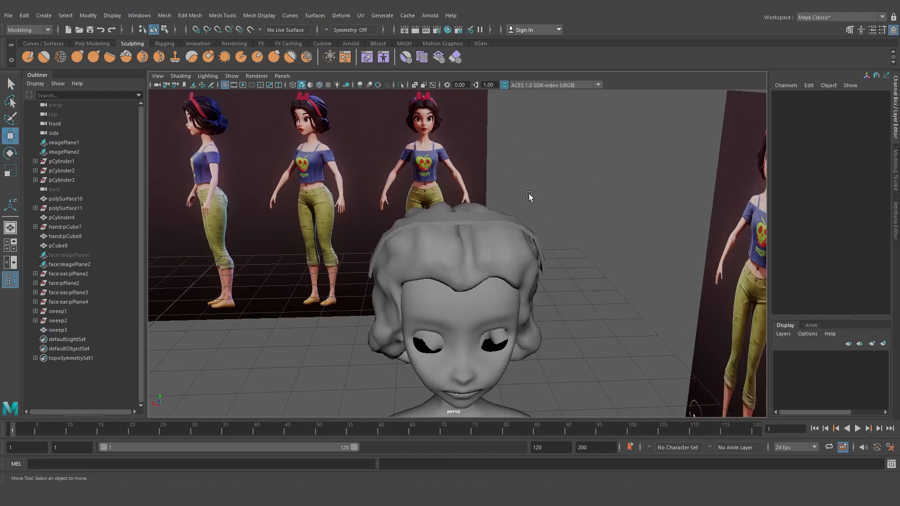
alt+drag(529, 193, 522, 181)
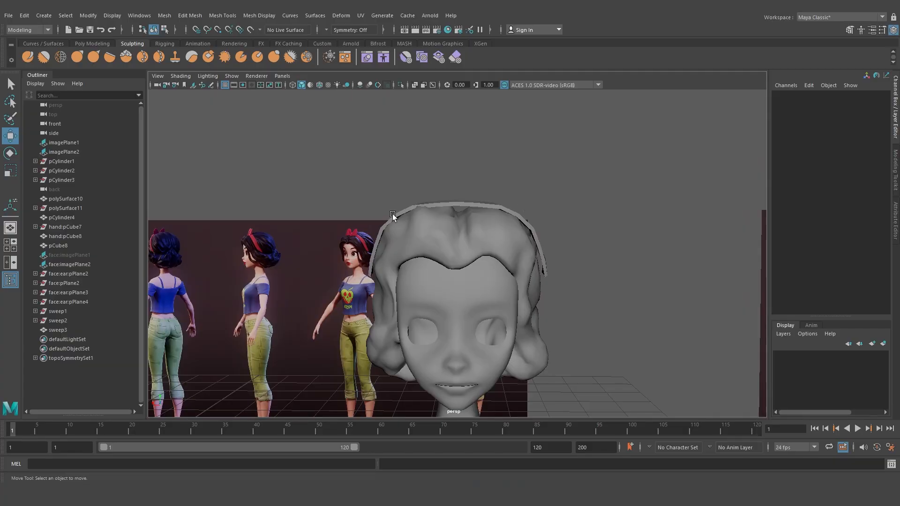
click(360, 232)
key(f)
alt+middle_drag(537, 200, 400, 287)
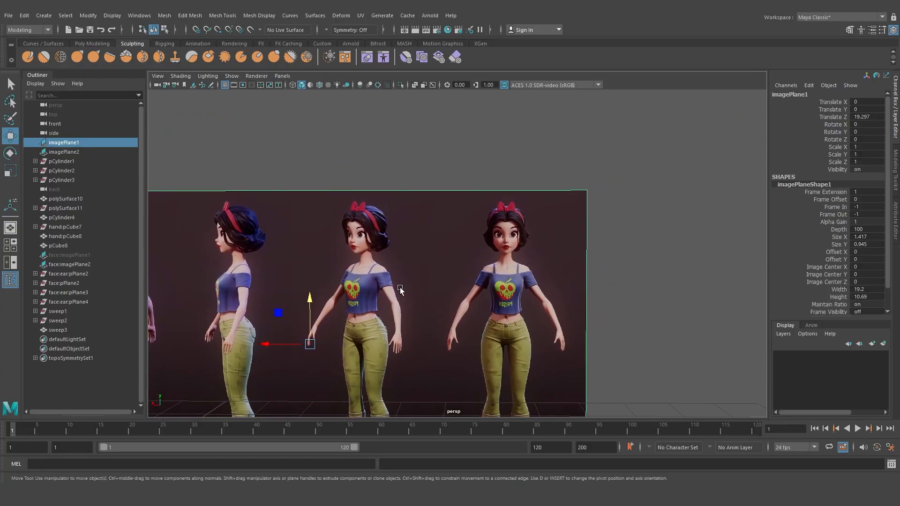
scroll(516, 237, up, 7)
alt+middle_drag(594, 208, 468, 259)
scroll(476, 197, up, 4)
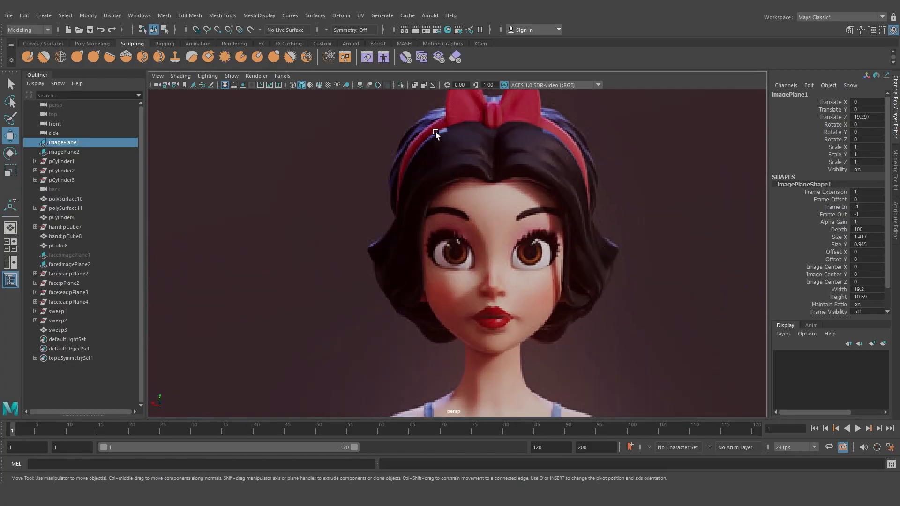
alt+middle_drag(453, 130, 434, 153)
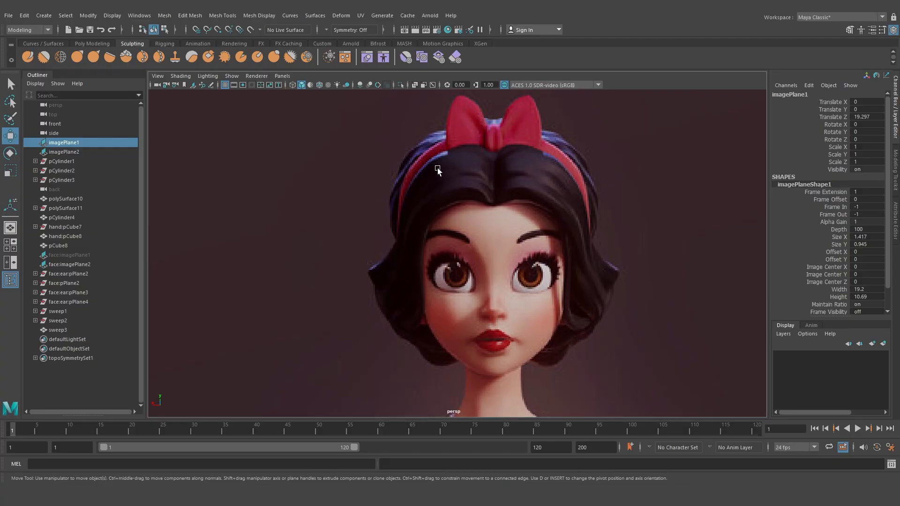
scroll(454, 213, down, 12)
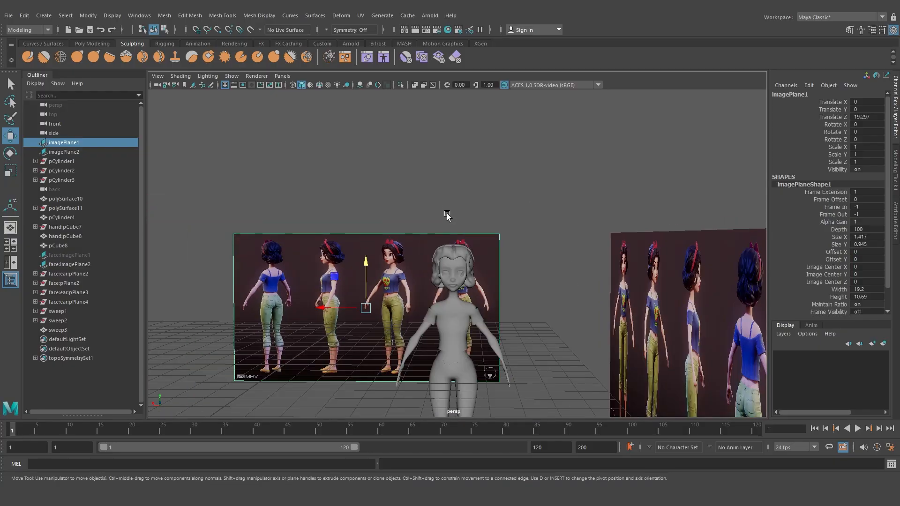
scroll(451, 231, up, 4)
scroll(452, 235, down, 3)
Move the vertices at the band's lower ends so they sit against the sides of the hair
click(449, 234)
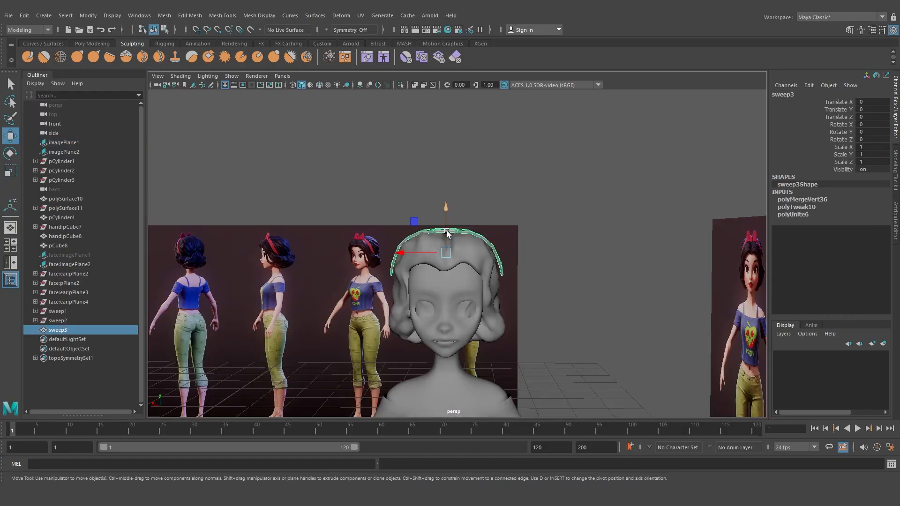
key(f)
alt+drag(325, 241, 370, 204)
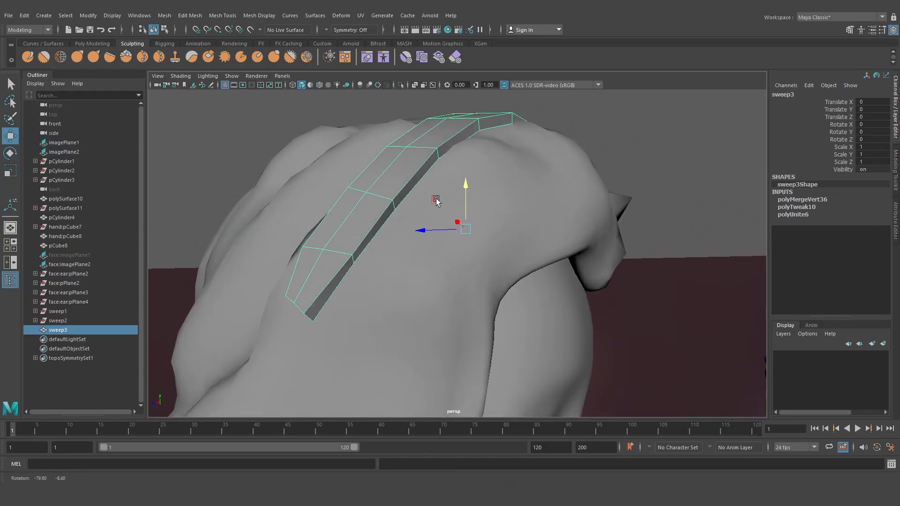
right_drag(370, 201, 328, 205)
drag(284, 284, 353, 358)
alt+drag(372, 312, 519, 335)
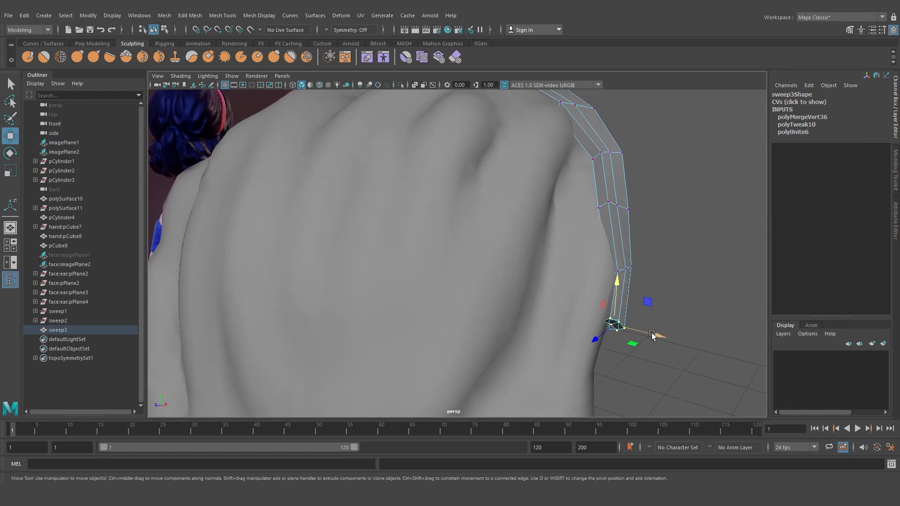
drag(652, 333, 515, 324)
alt+right_drag(514, 324, 442, 305)
alt+drag(543, 297, 541, 264)
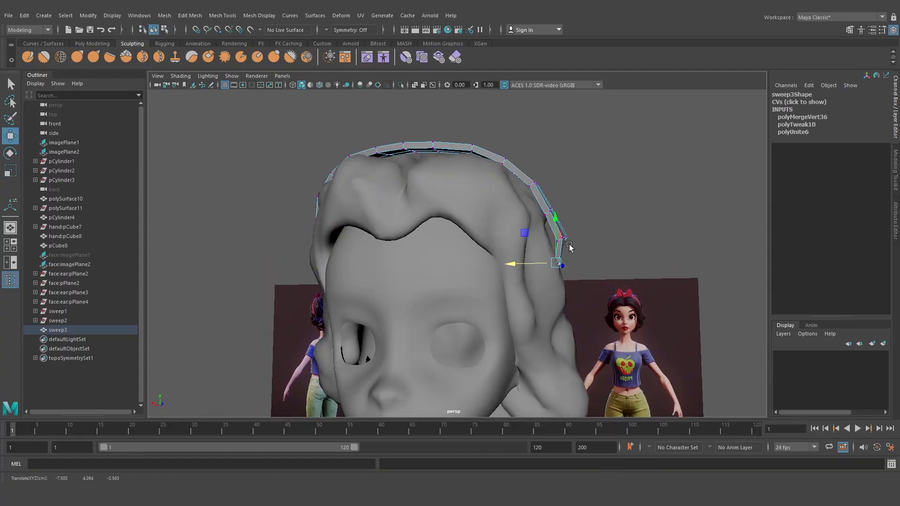
drag(577, 225, 531, 241)
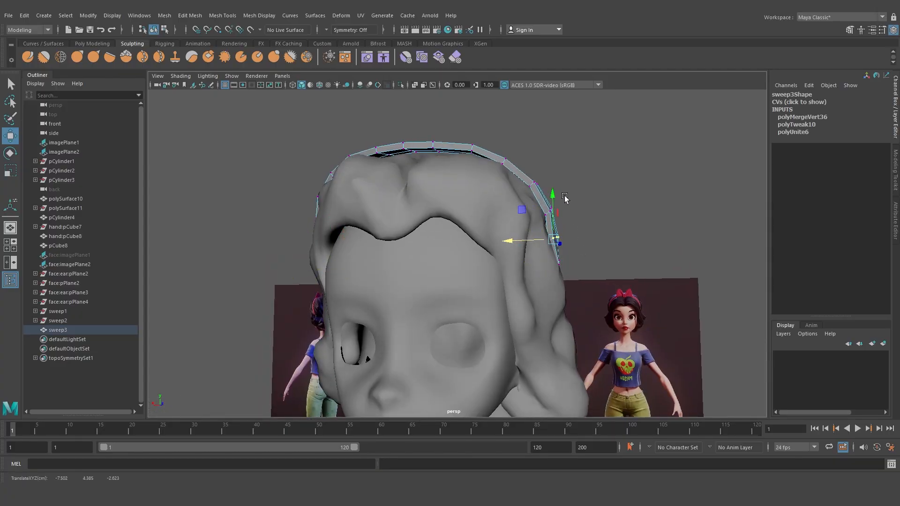
drag(566, 195, 526, 212)
alt+drag(538, 208, 657, 236)
right_drag(475, 194, 488, 155)
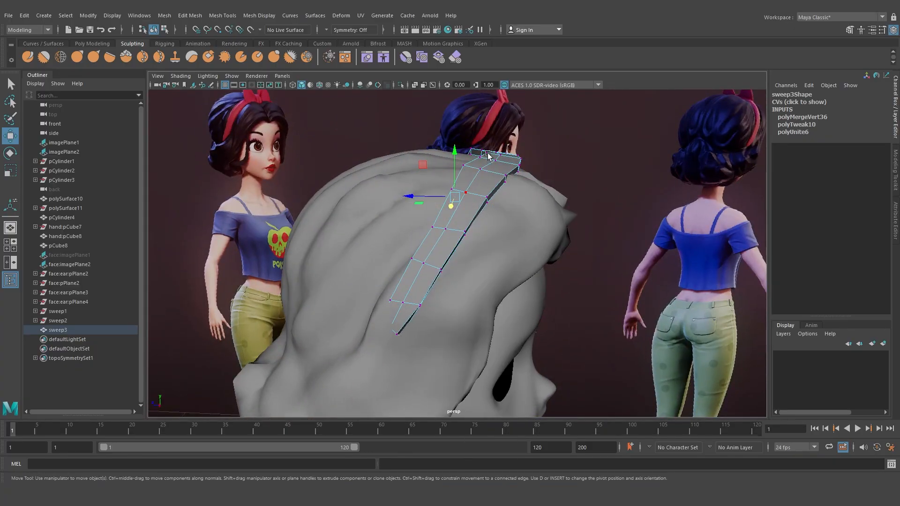
Select an edge loop along the band and transform it slightly outward
double_click(474, 178)
alt+drag(479, 179, 462, 193)
shift+right_drag(463, 194, 441, 347)
alt+drag(484, 251, 487, 153)
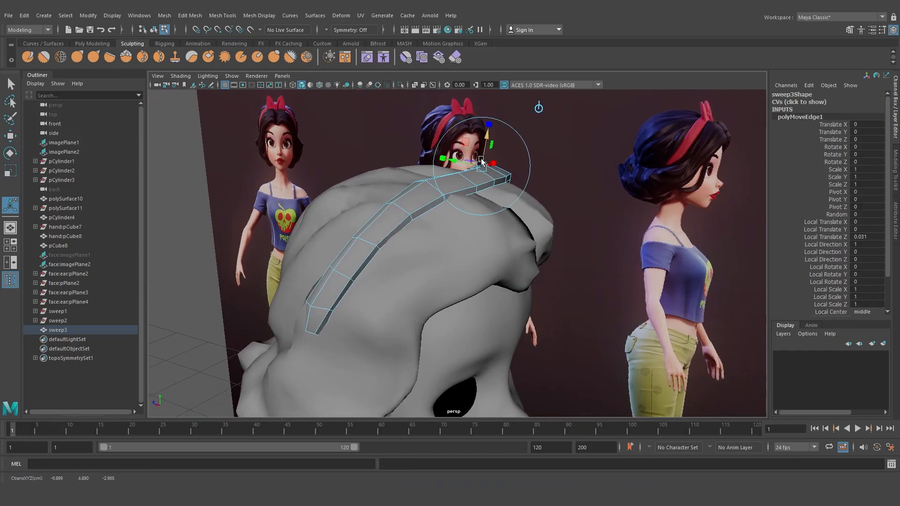
right_drag(482, 164, 525, 145)
Bevel the band's edges with a fraction of 1 and 2 segments
key(q)
click(509, 175)
alt+drag(508, 175, 488, 182)
click(392, 167)
right_drag(488, 183, 536, 164)
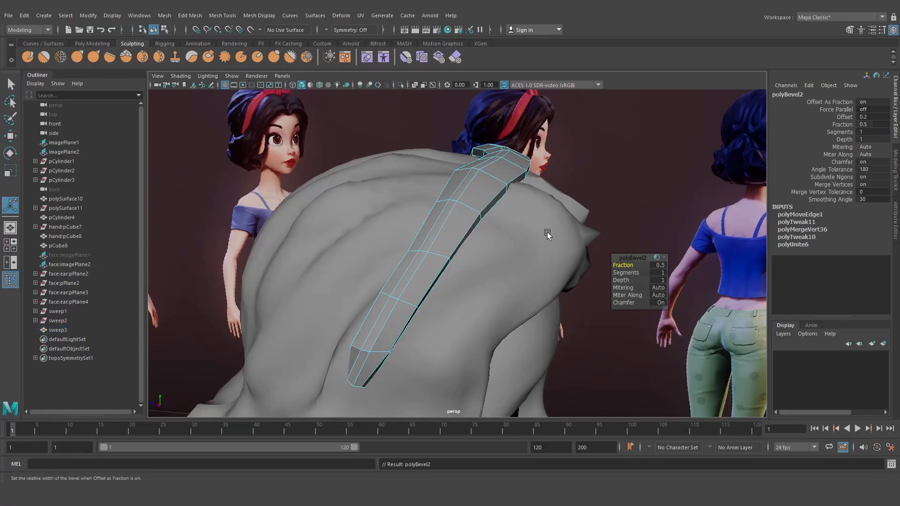
drag(617, 265, 663, 272)
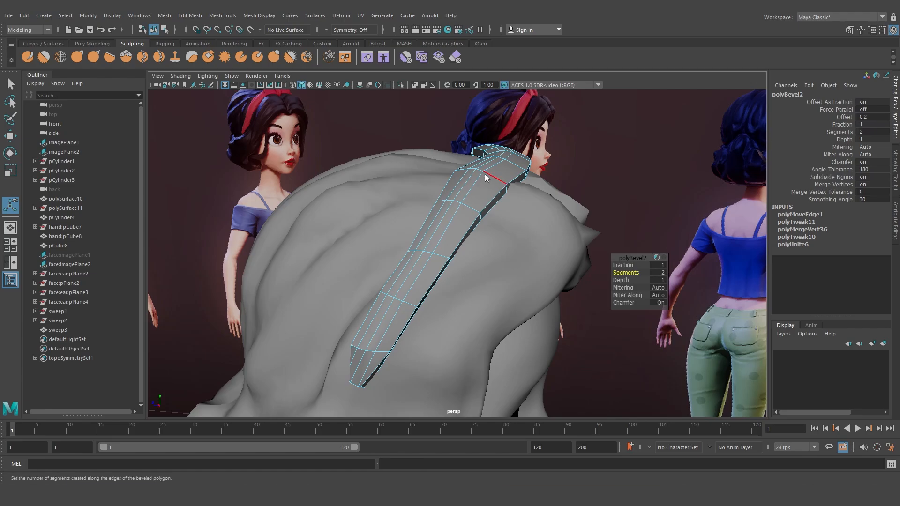
right_drag(485, 178, 516, 165)
click(542, 155)
Inspect the band over the hair from the front, then save the scene
scroll(519, 201, down, 5)
alt+drag(518, 200, 417, 181)
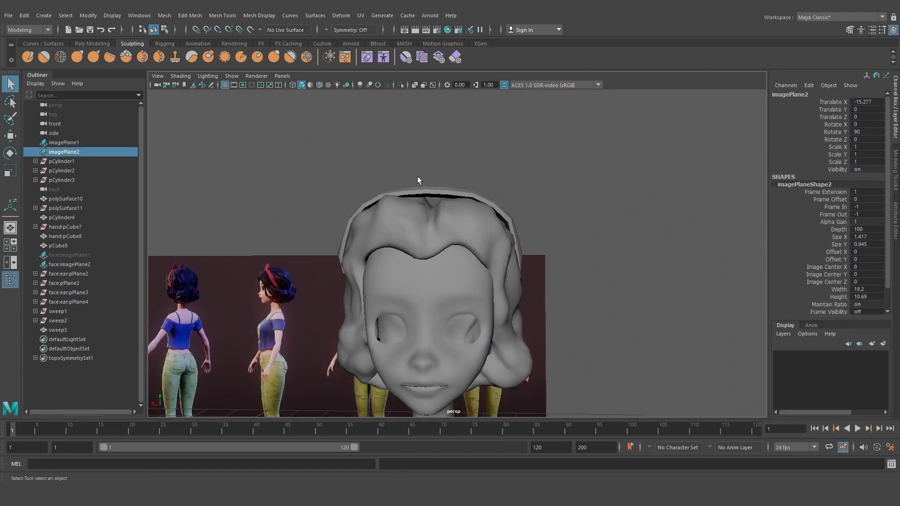
alt+drag(377, 226, 358, 114)
click(414, 249)
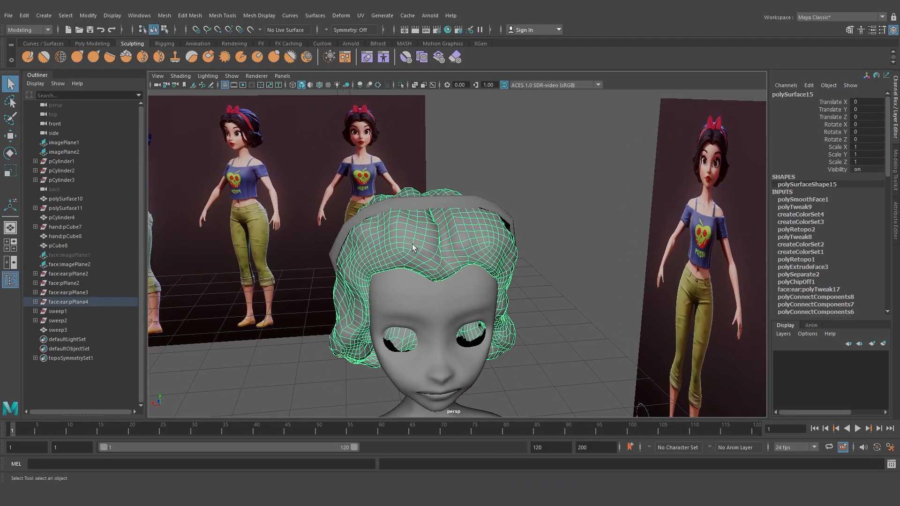
click(474, 191)
alt+drag(474, 191, 479, 221)
click(401, 225)
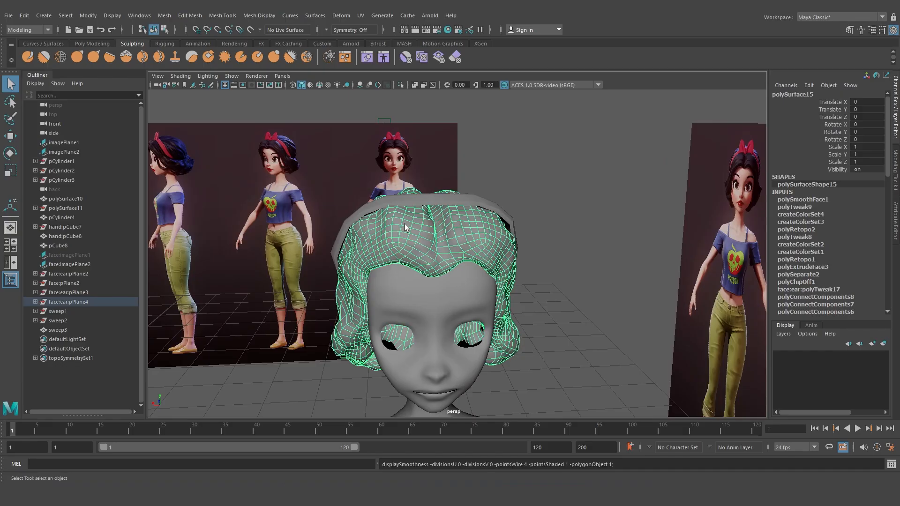
click(454, 161)
click(90, 30)
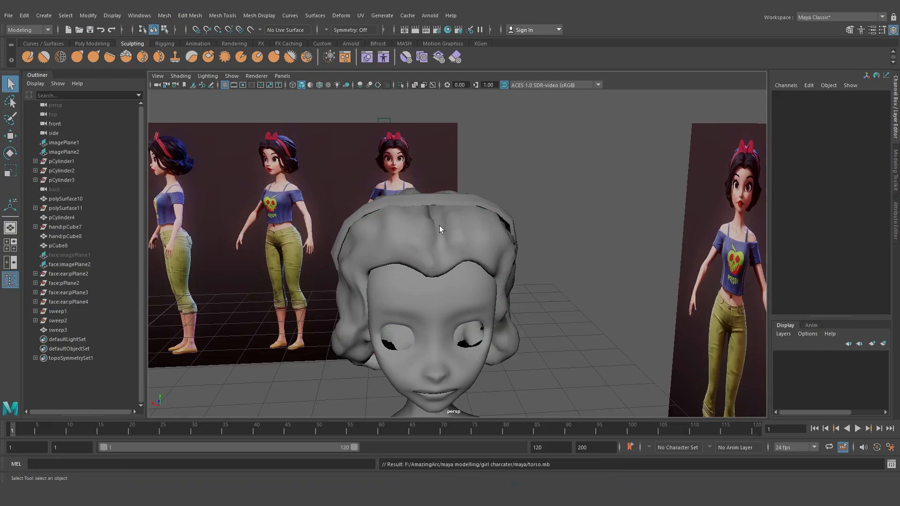
Create a polygon cube in the scene
alt+right_drag(440, 226, 375, 254)
alt+drag(375, 254, 454, 263)
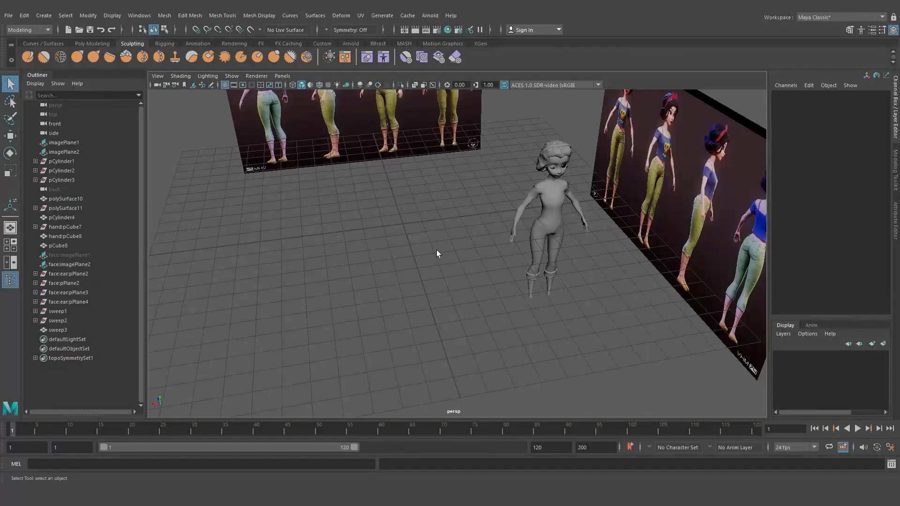
shift+right_click(437, 252)
click(433, 279)
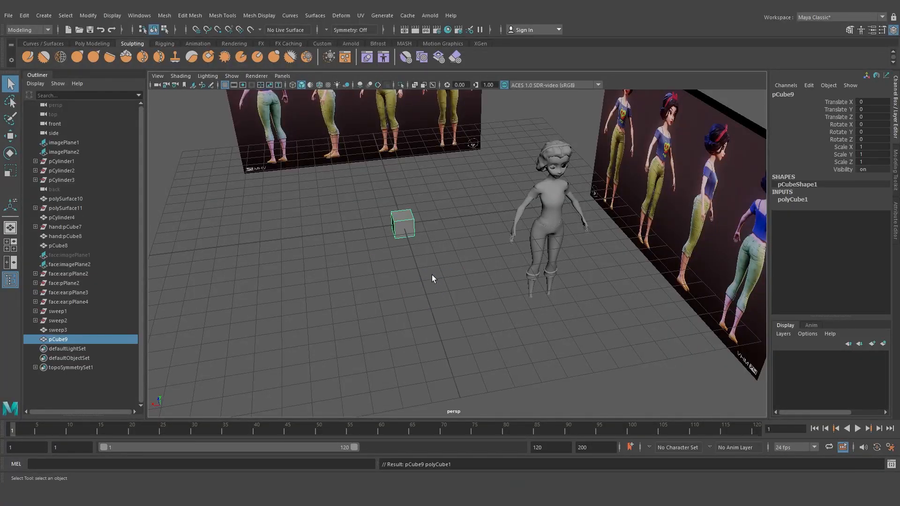
Move the cube onto the headband at the top of the hair and scale it down to 0.167
key(w)
alt+drag(423, 247, 518, 118)
alt+drag(518, 118, 619, 161)
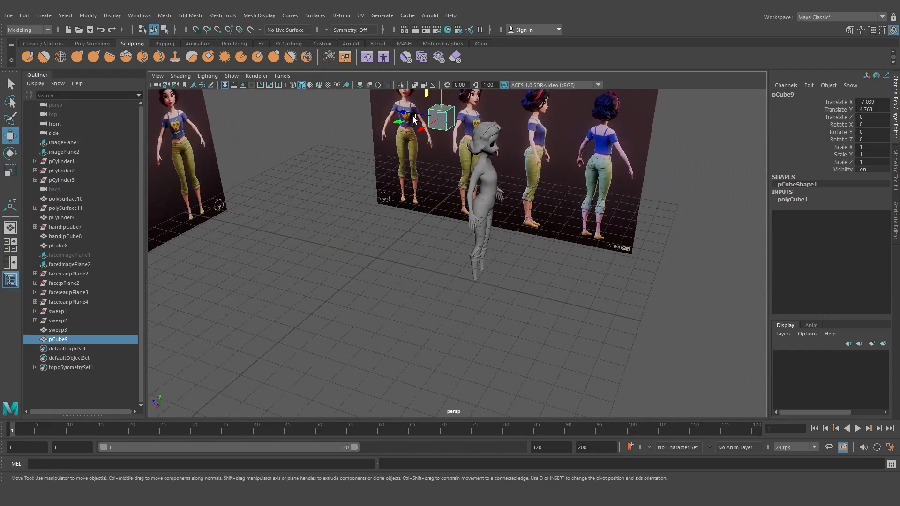
drag(402, 118, 461, 132)
key(f)
scroll(478, 163, down, 5)
alt+drag(479, 169, 429, 205)
key(r)
drag(457, 253, 405, 265)
key(w)
key(f)
alt+drag(465, 267, 525, 259)
drag(429, 253, 368, 256)
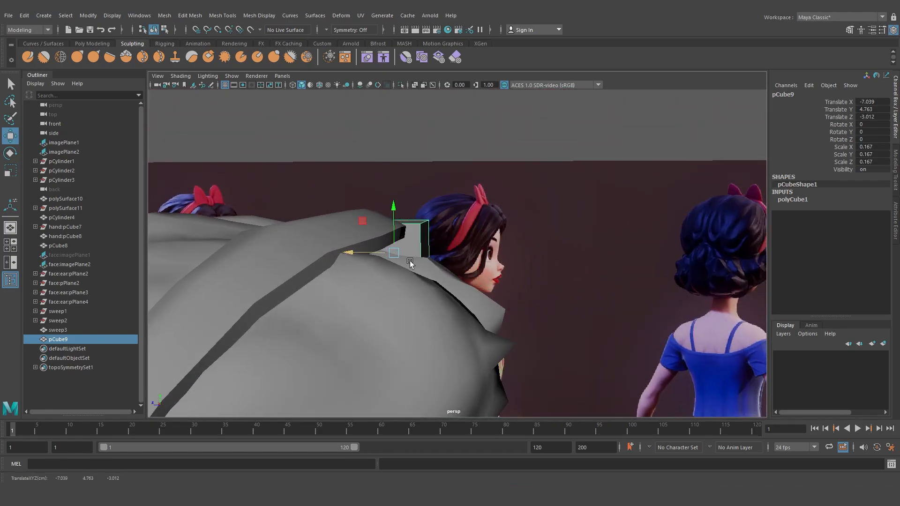
alt+drag(425, 268, 343, 260)
drag(413, 222, 351, 211)
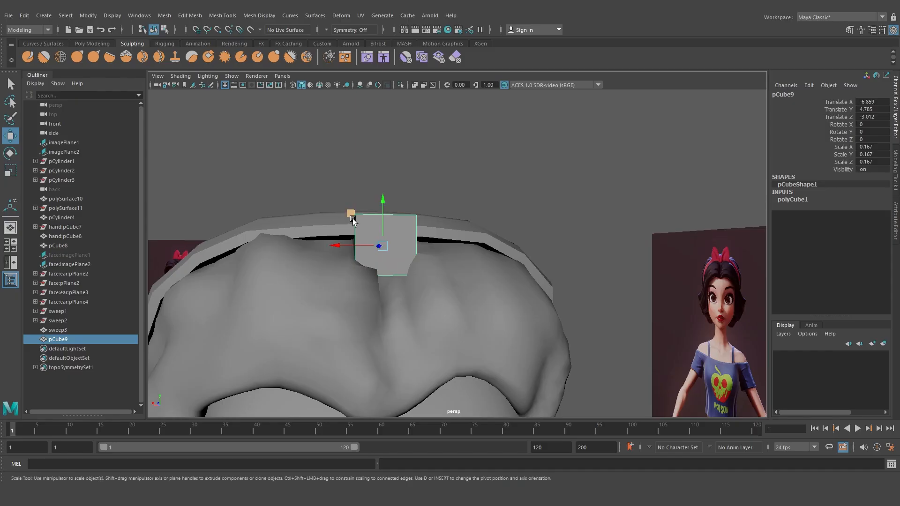
Narrow the cube's width and reposition it so it stands across the band on the crown
key(r)
drag(340, 245, 410, 254)
key(w)
right_drag(386, 237, 366, 235)
click(387, 273)
drag(385, 254, 389, 278)
right_drag(391, 238, 426, 223)
mouse_move(428, 217)
alt+mouse_down()
mouse_move(463, 203)
mouse_move(440, 211)
alt+mouse_up()
click(420, 305)
alt+drag(421, 304, 393, 303)
right_drag(398, 300, 407, 206)
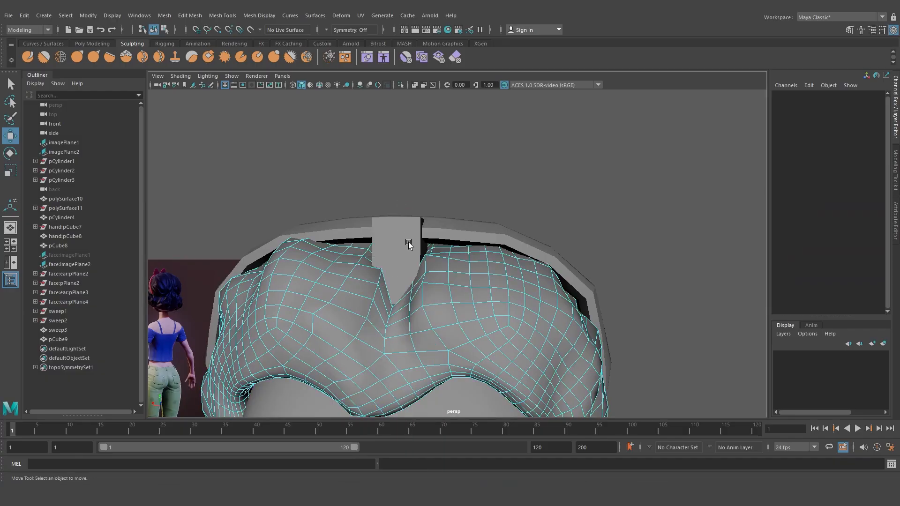
click(389, 311)
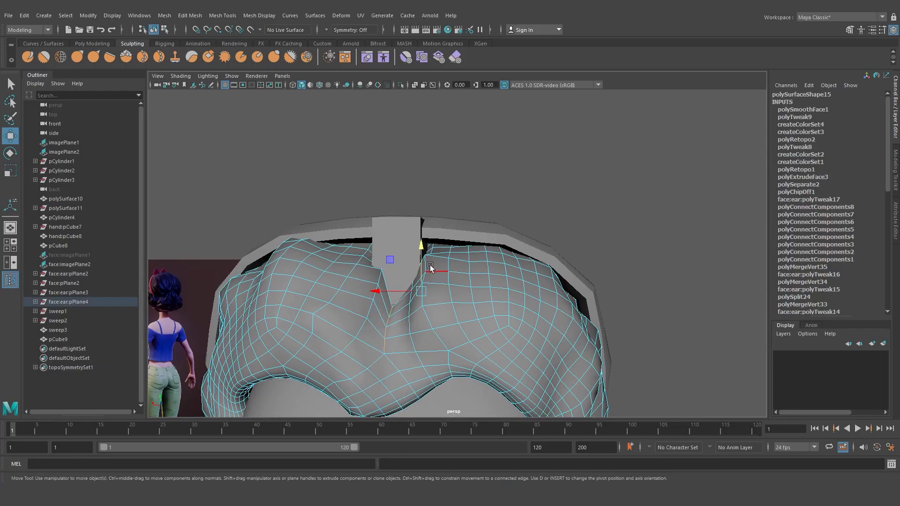
drag(431, 267, 422, 253)
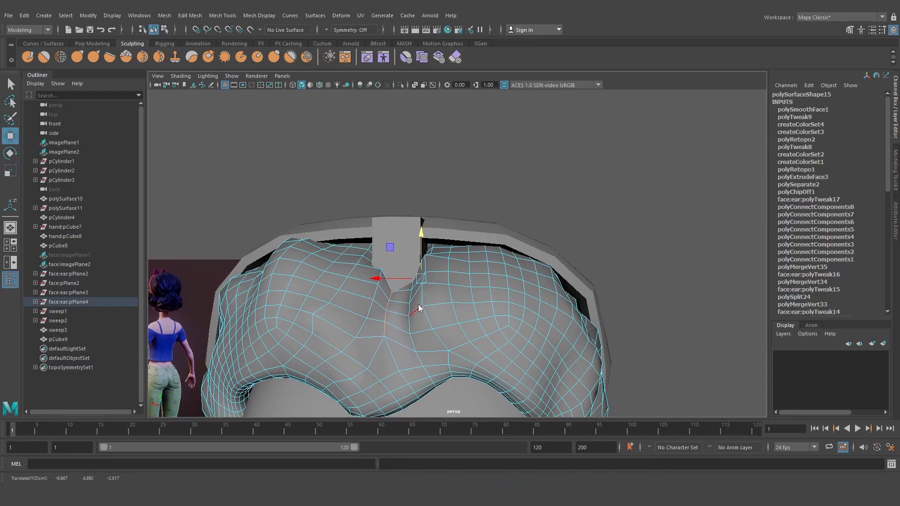
right_drag(419, 307, 467, 186)
click(385, 323)
shift+click(385, 337)
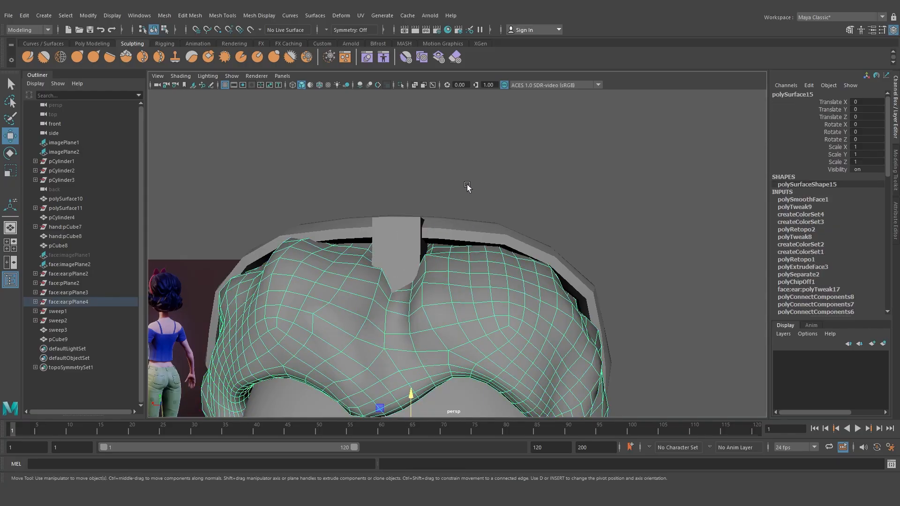
click(467, 187)
alt+drag(468, 187, 465, 285)
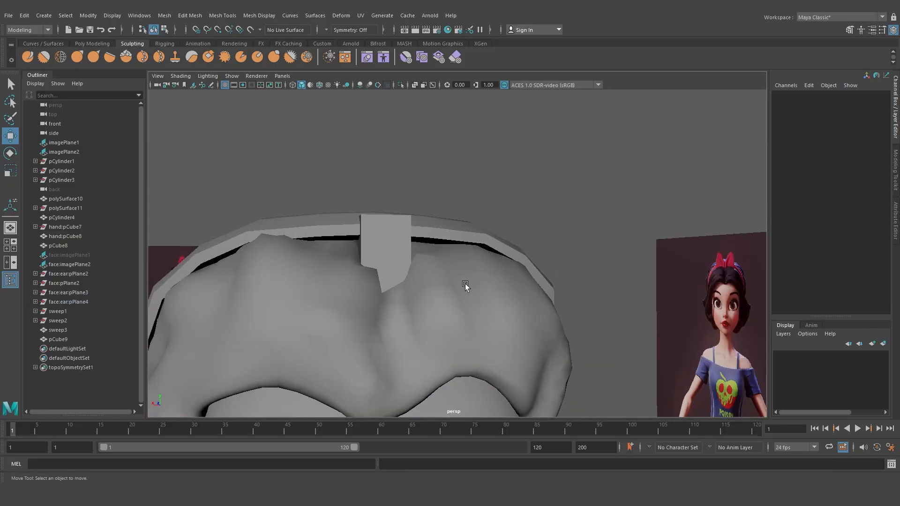
Insert two vertical edge loops into the cube with the Insert Edge Loop Tool
click(388, 234)
alt+drag(396, 234, 388, 233)
shift+right_click(399, 223)
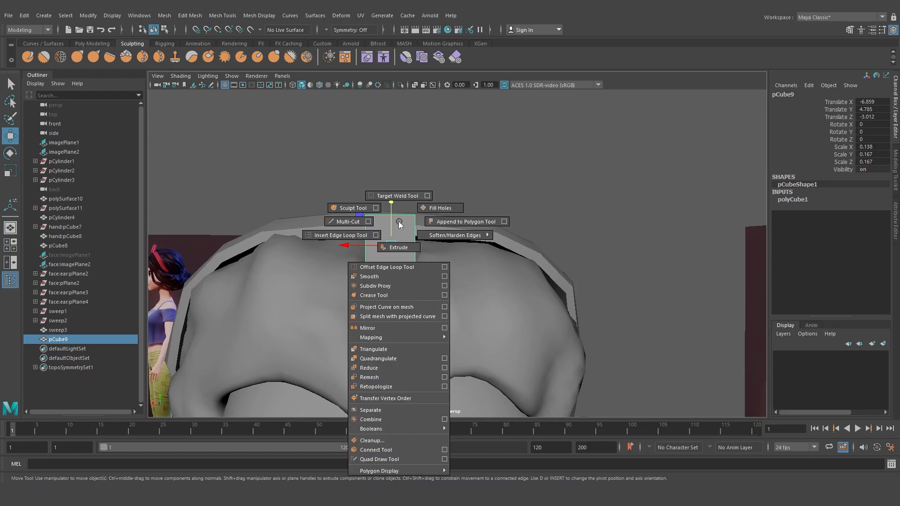
click(338, 235)
click(388, 217)
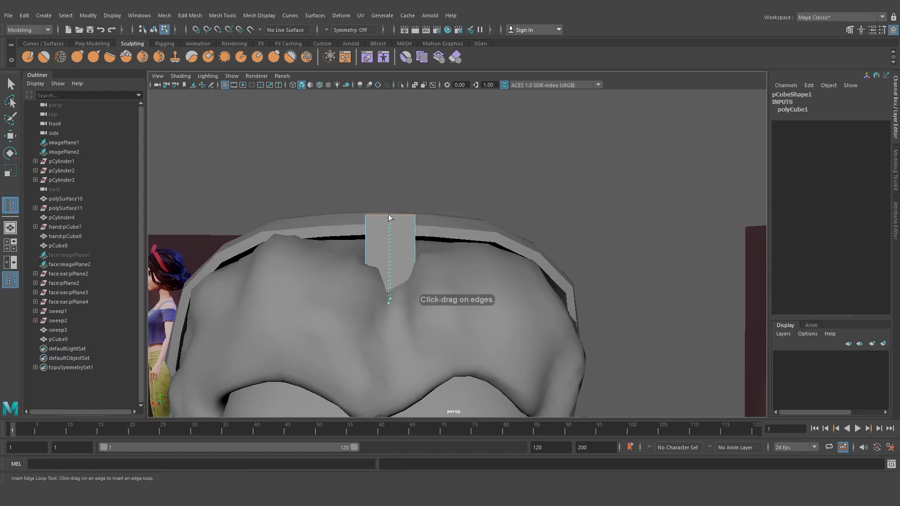
click(378, 215)
click(400, 216)
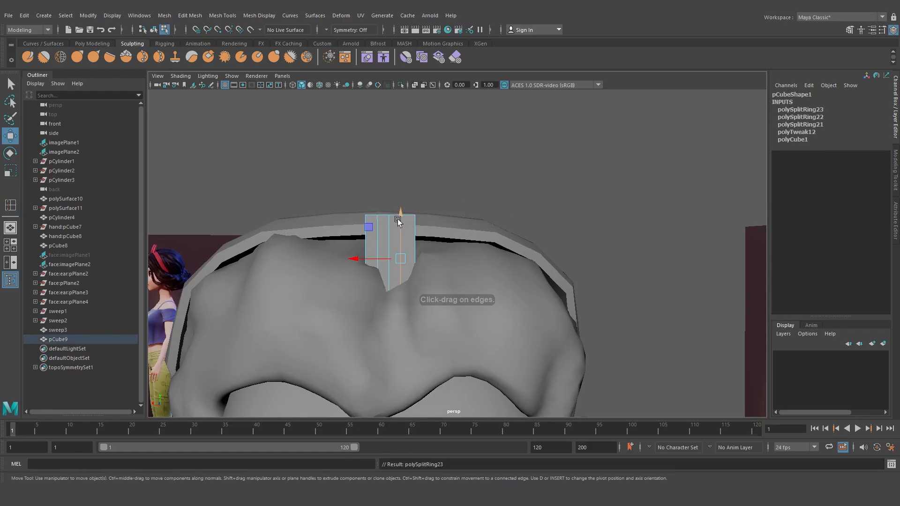
Raise the cube's top middle vertices to round its upper edge
right_drag(396, 219, 374, 201)
drag(378, 226, 379, 227)
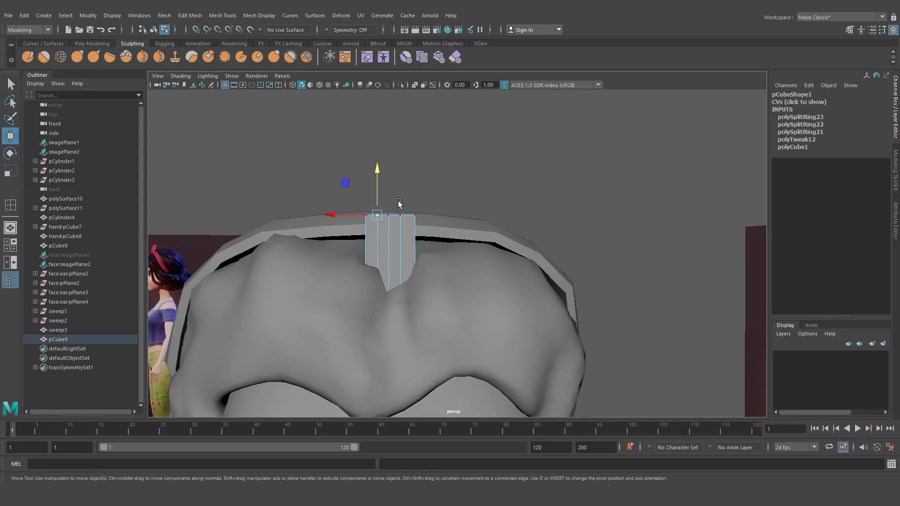
shift+click(400, 215)
drag(390, 194, 390, 186)
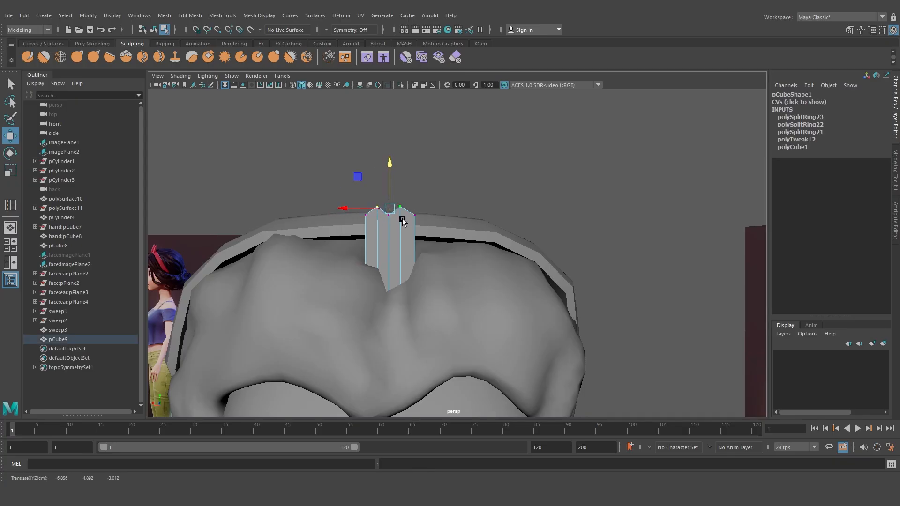
right_drag(403, 221, 401, 192)
alt+drag(401, 192, 512, 236)
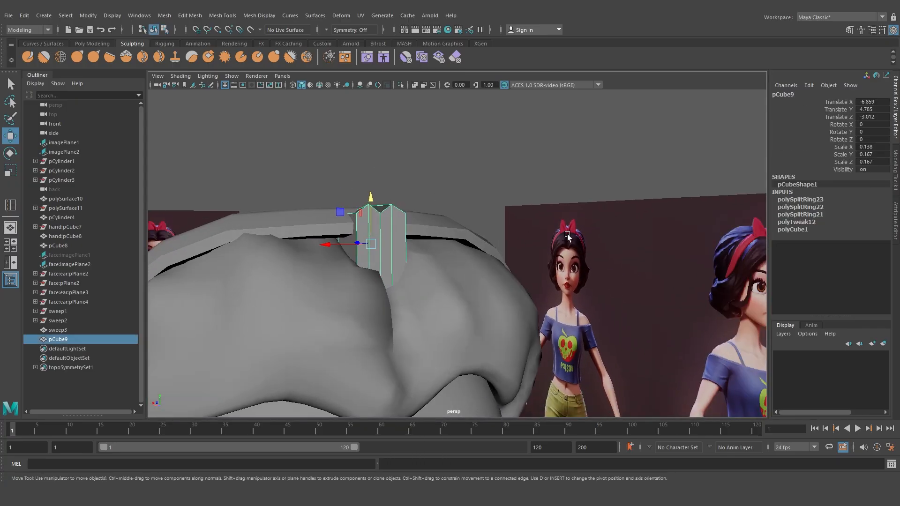
Adjust the cube's side vertices so the piece wraps around the band
alt+drag(618, 275, 579, 277)
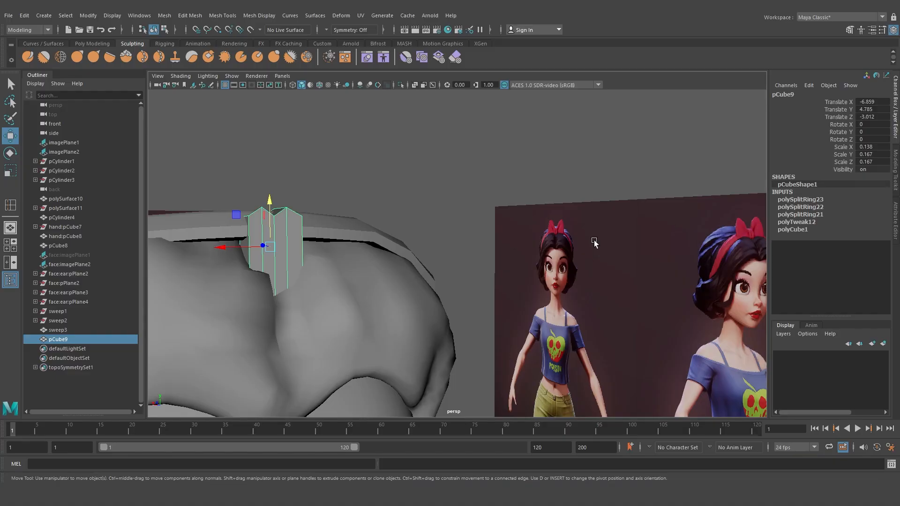
alt+drag(330, 260, 346, 285)
right_drag(322, 239, 323, 214)
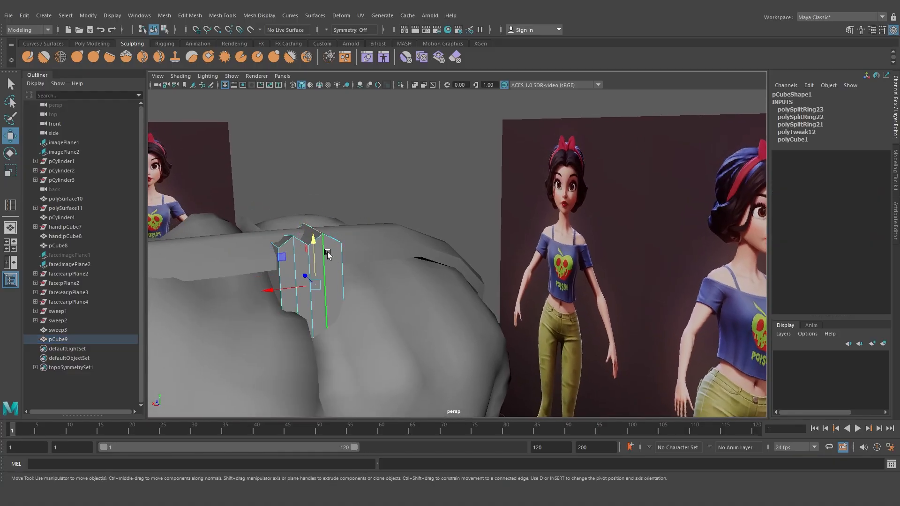
click(327, 253)
shift+click(296, 256)
mouse_move(298, 279)
alt+mouse_down()
mouse_move(310, 285)
mouse_move(306, 295)
alt+mouse_up()
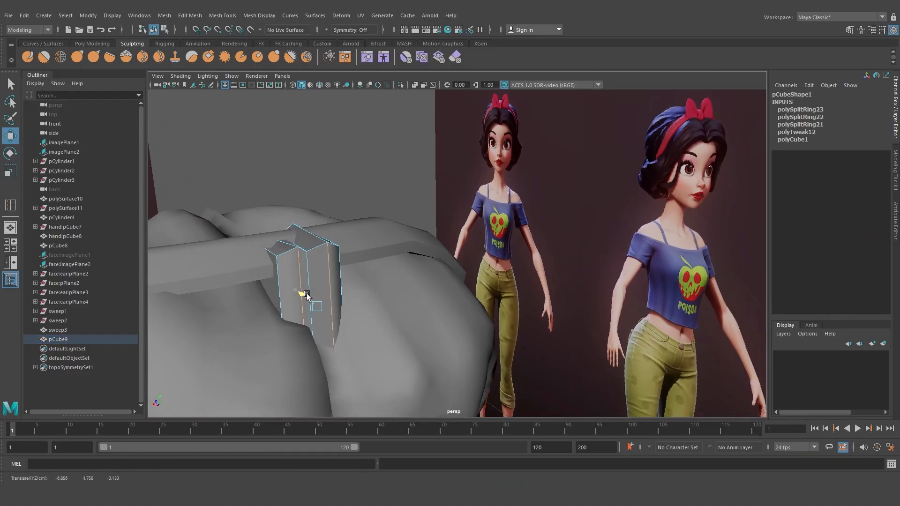
right_drag(317, 241, 342, 207)
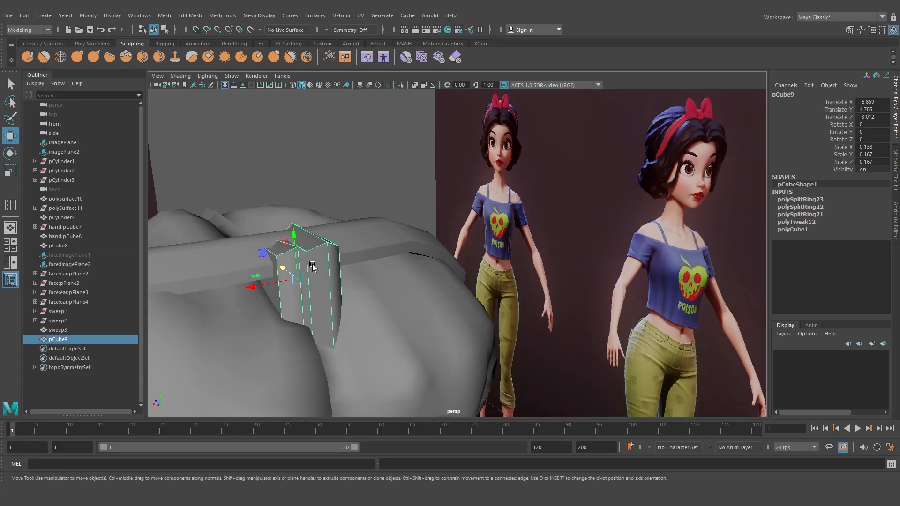
Turn on smooth preview for the cube and pull its top vertices higher
key(3)
click(373, 190)
alt+drag(373, 190, 297, 230)
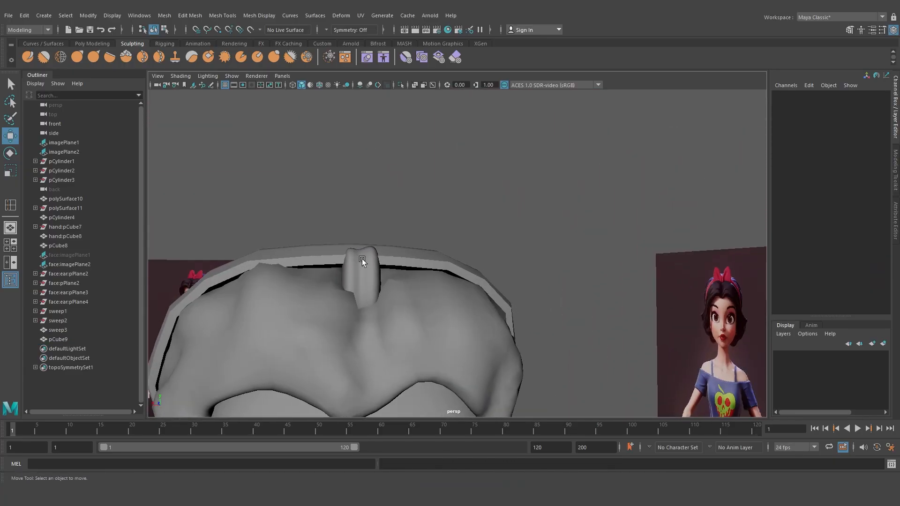
right_drag(362, 259, 305, 212)
drag(383, 274, 384, 274)
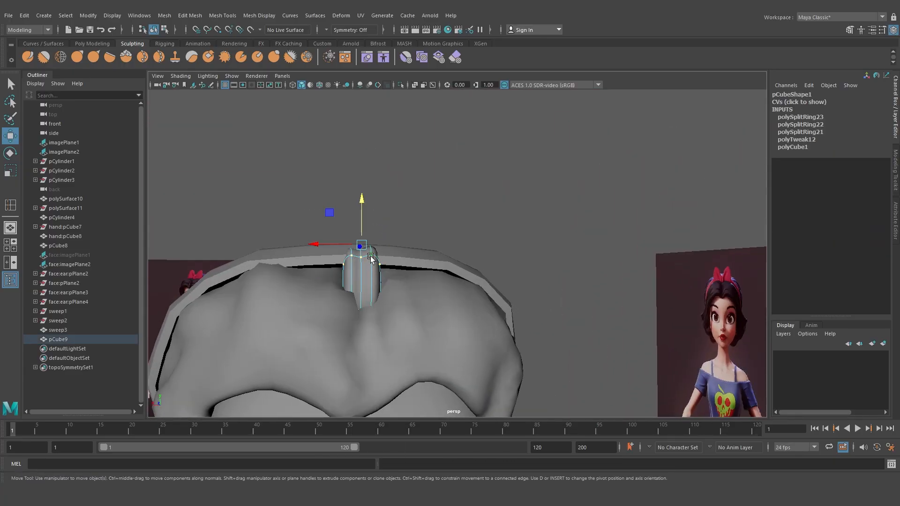
drag(359, 229, 360, 212)
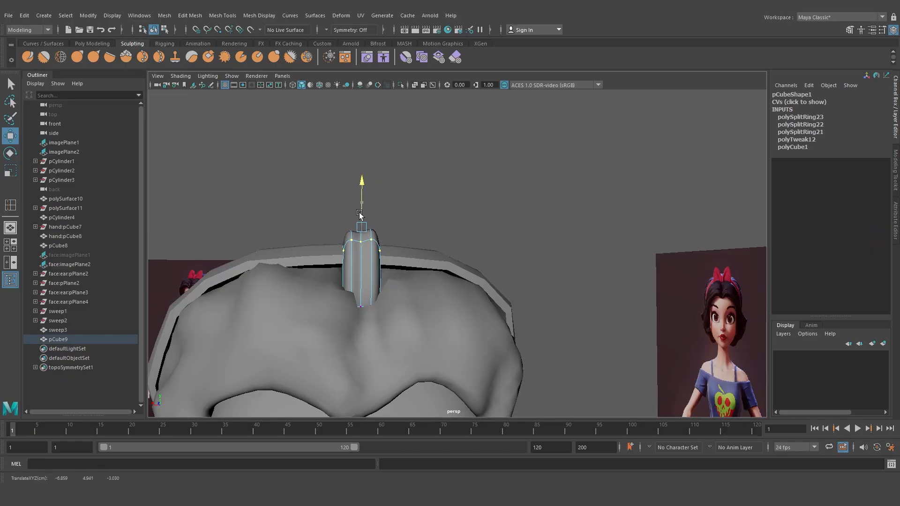
key(F8)
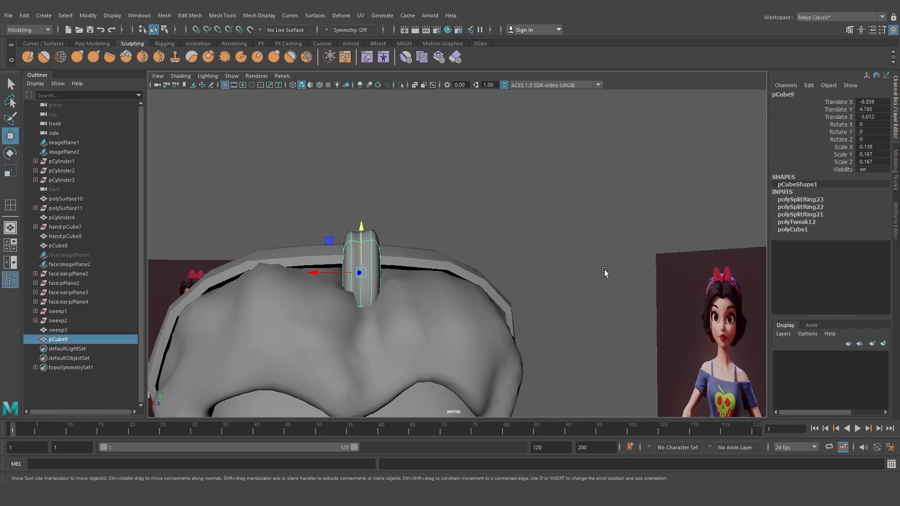
Create a polygon plane in the scene
alt+right_drag(712, 267, 388, 261)
alt+drag(387, 258, 386, 274)
click(386, 275)
shift+right_drag(374, 246, 331, 237)
click(333, 264)
click(304, 234)
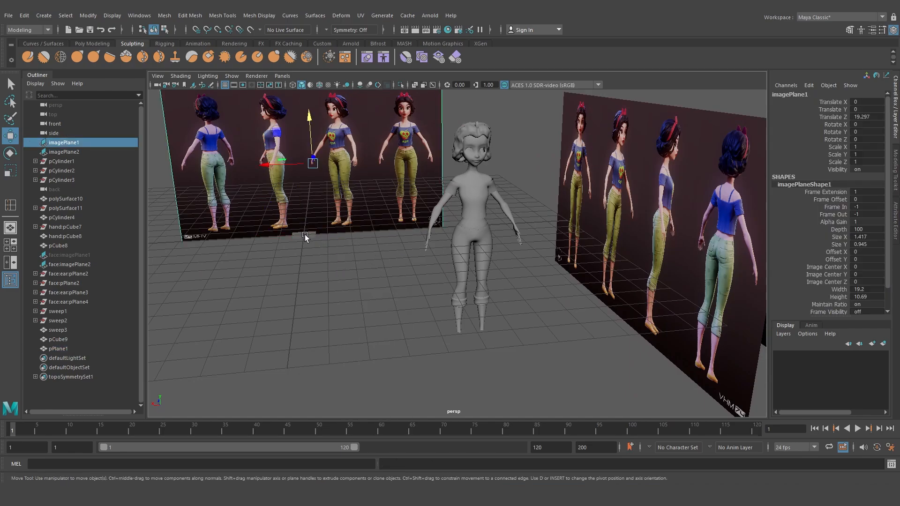
click(305, 235)
key(f)
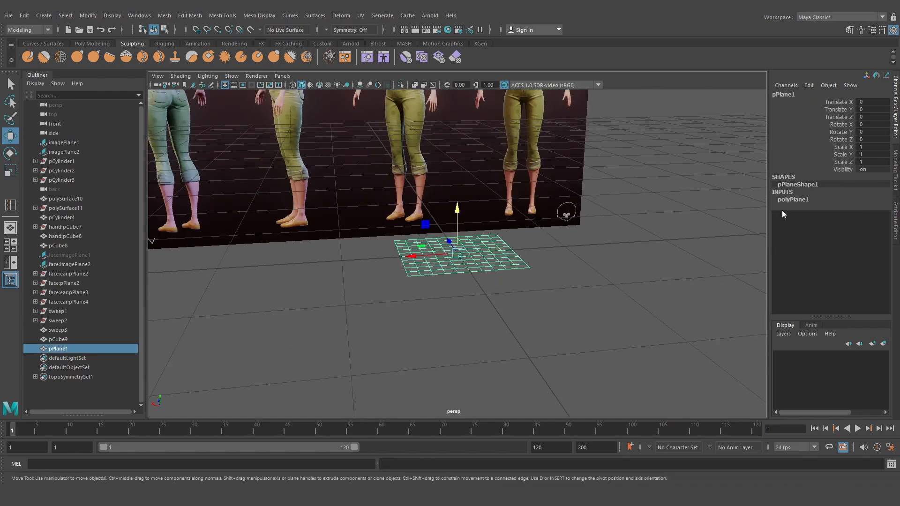
Set the plane's width and height subdivisions to 1
click(792, 200)
drag(840, 221, 842, 230)
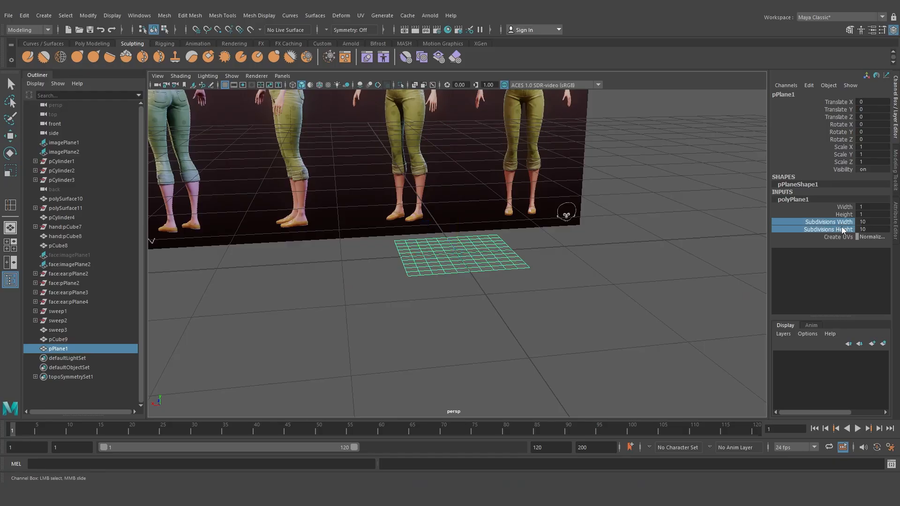
middle_drag(514, 314, 26, 304)
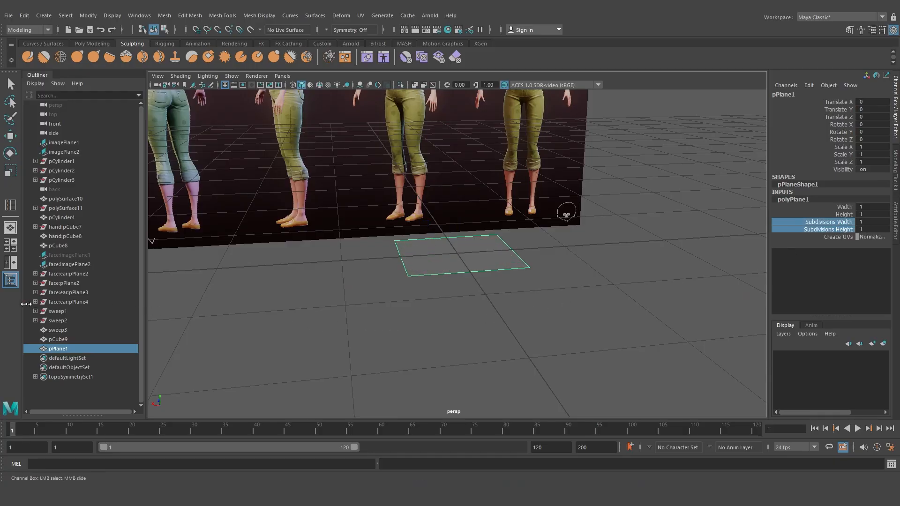
Rotate the plane -90 degrees on X and move it up to the head
key(w)
key(e)
key(f)
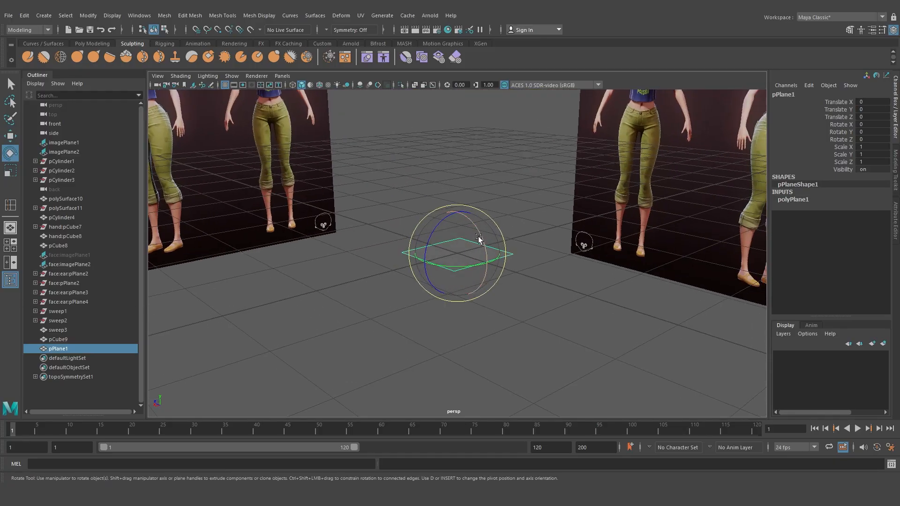
mouse_move(479, 238)
mouse_down()
mouse_move(499, 293)
mouse_move(483, 282)
mouse_move(471, 235)
mouse_up()
key(w)
scroll(509, 294, down, 9)
alt+middle_drag(471, 234, 396, 169)
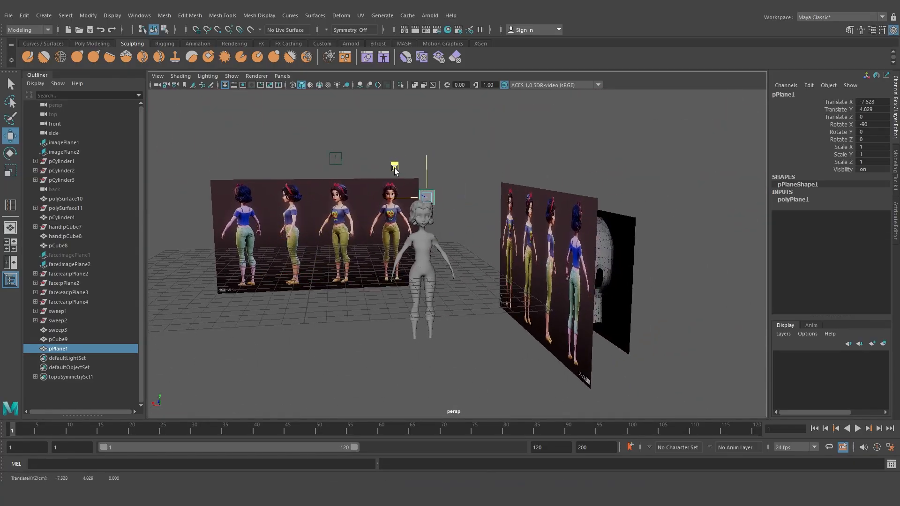
alt+drag(396, 169, 462, 201)
drag(390, 203, 400, 255)
key(f)
scroll(440, 232, down, 5)
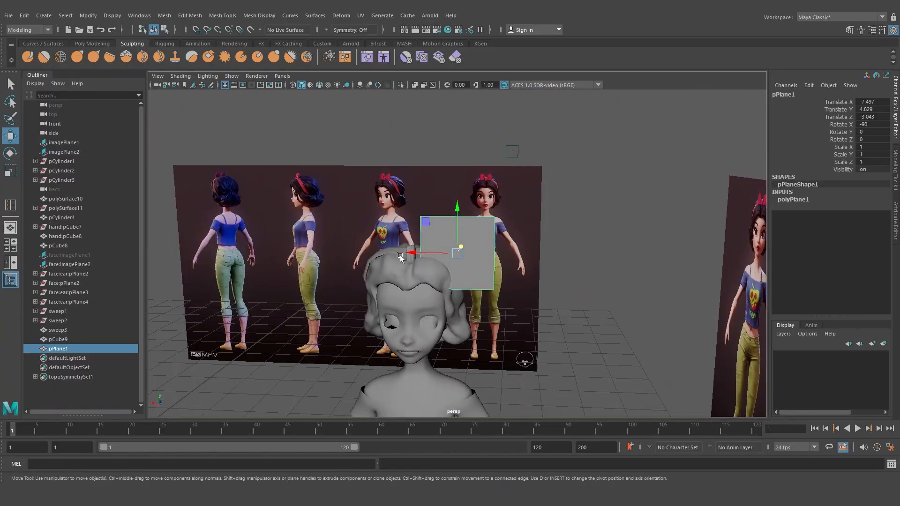
Scale the plane to 0.256 and place it beside the cube on top of the band
scroll(408, 260, up, 7)
alt+middle_drag(436, 272, 455, 265)
key(r)
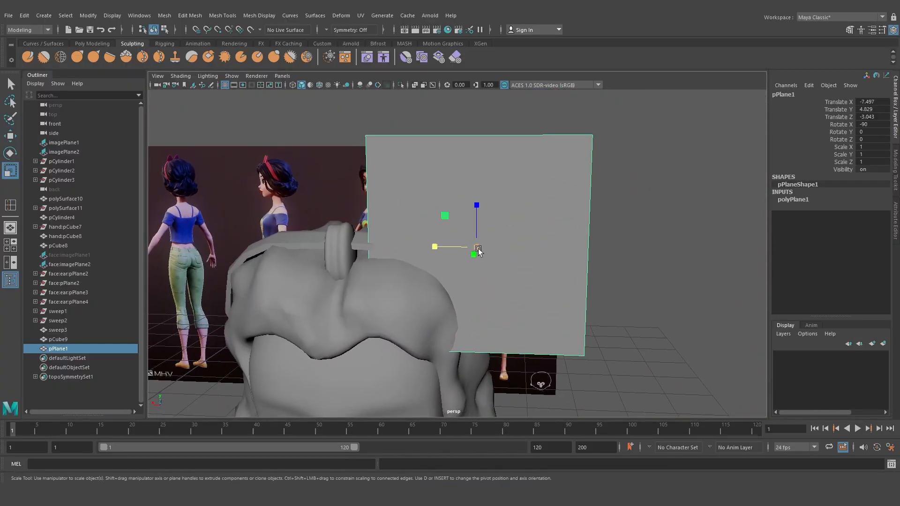
drag(476, 248, 362, 288)
key(w)
drag(445, 217, 347, 216)
alt+drag(385, 243, 340, 270)
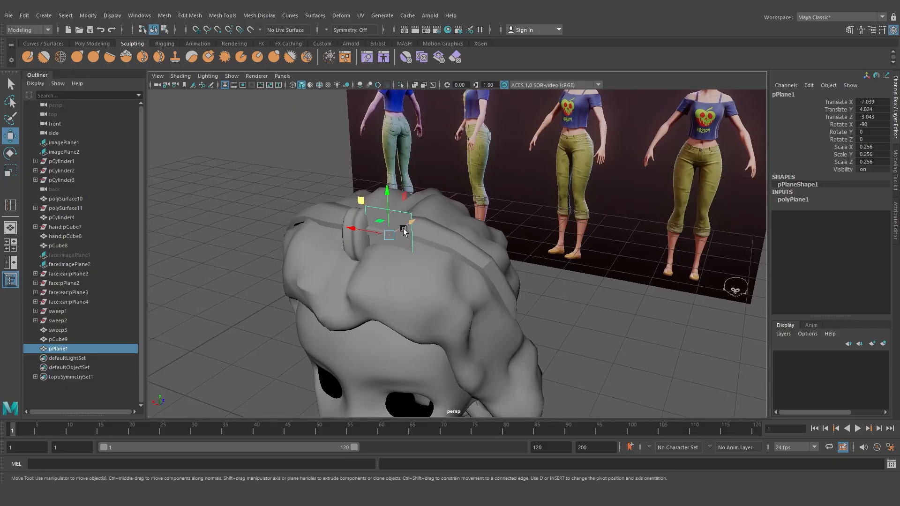
drag(404, 227, 397, 230)
alt+drag(372, 257, 507, 289)
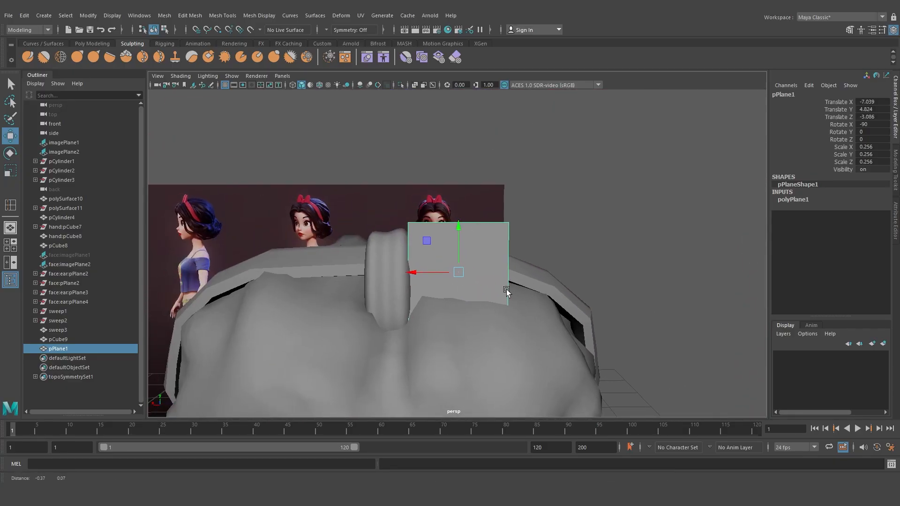
right_drag(499, 239, 462, 237)
drag(433, 201, 378, 336)
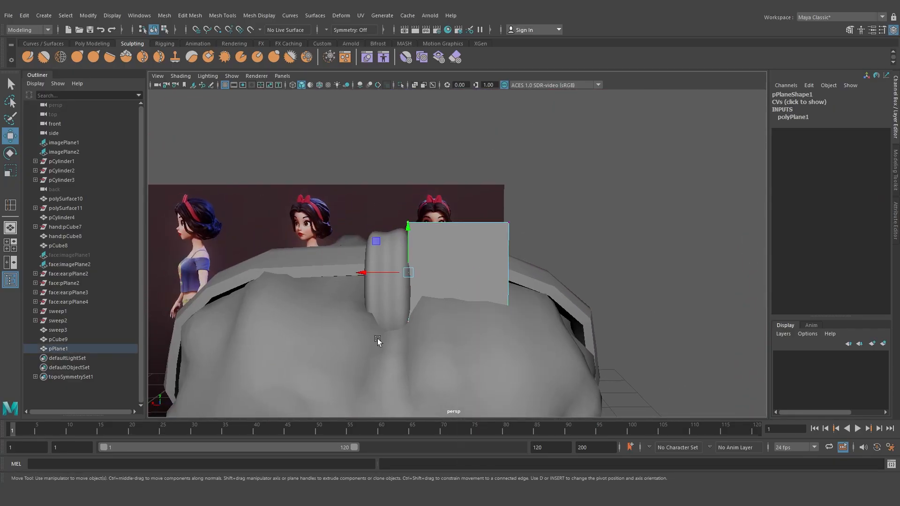
Scale and reshape the plane into a tapered bow wing rising beside the knot
key(r)
mouse_move(409, 227)
mouse_down()
mouse_move(406, 249)
mouse_move(406, 237)
mouse_up()
key(w)
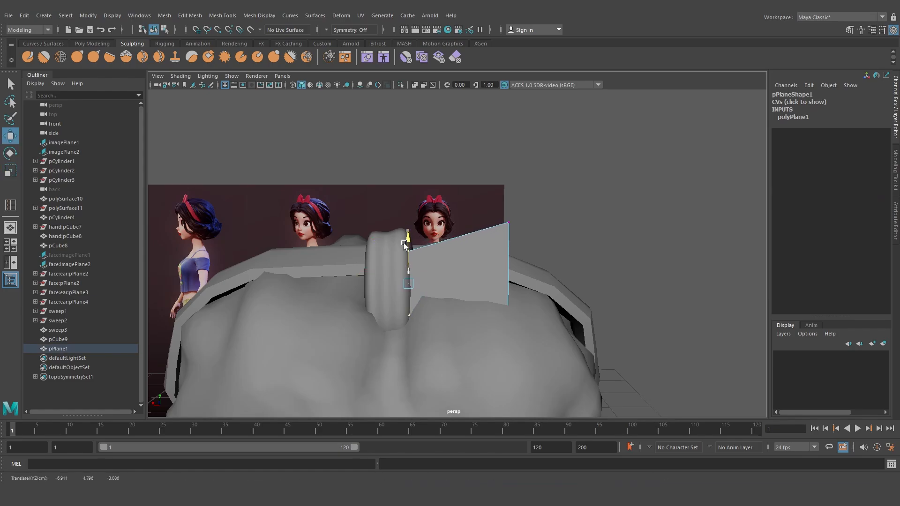
drag(467, 213, 529, 321)
drag(478, 240, 493, 176)
Insert a vertical edge loop down the middle of the bow plane and bevel it with 2 segments
right_drag(476, 219, 443, 226)
drag(443, 227, 448, 225)
key(w)
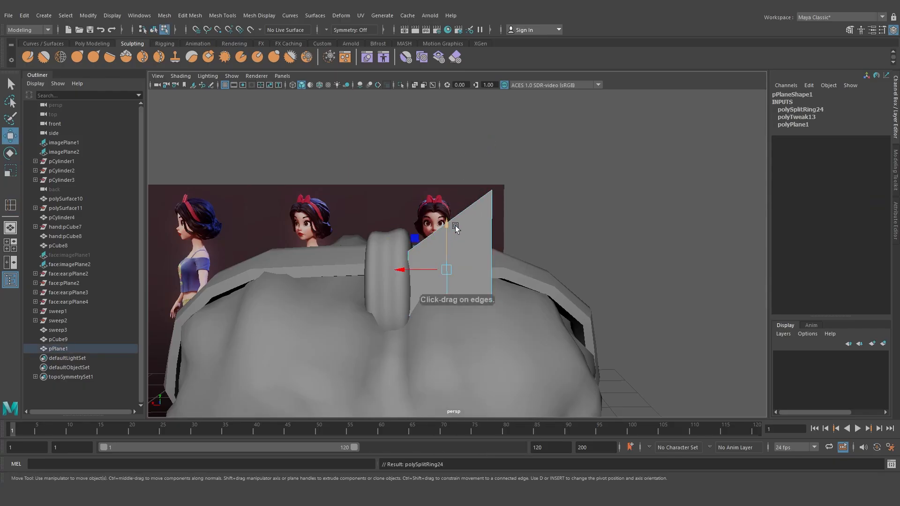
right_drag(455, 226, 443, 225)
drag(456, 237, 413, 176)
click(445, 218)
right_drag(442, 224, 487, 223)
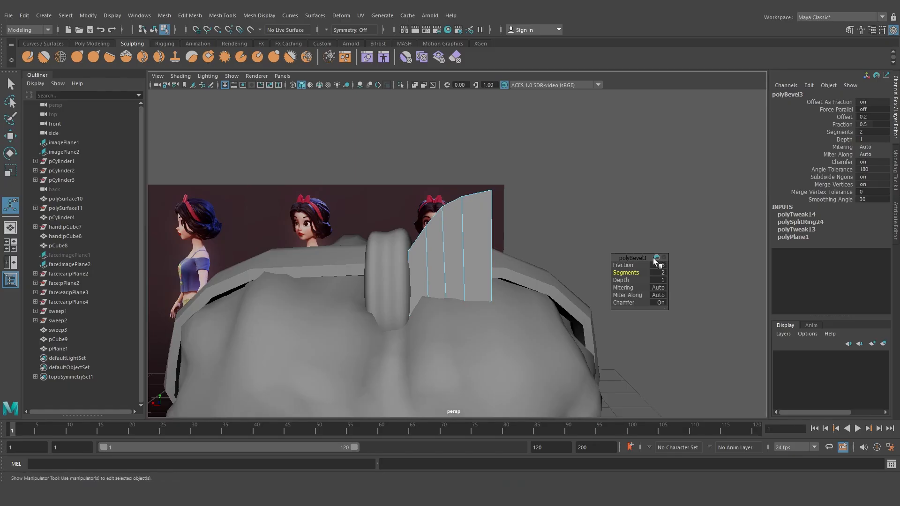
right_drag(424, 195, 445, 188)
click(535, 180)
Add several horizontal edge loops across the bow plane
scroll(484, 235, down, 5)
alt+drag(484, 234, 498, 236)
scroll(469, 252, up, 6)
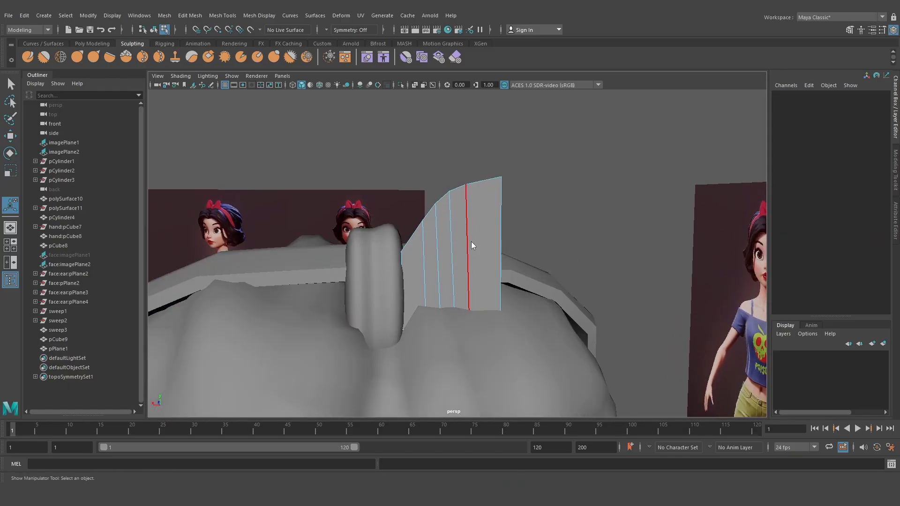
click(471, 241)
shift+right_drag(471, 230, 423, 240)
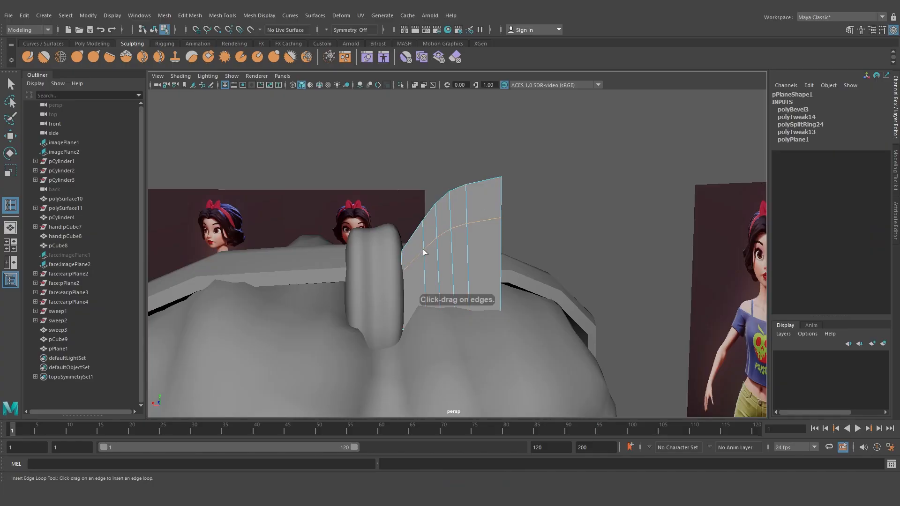
click(424, 252)
click(423, 263)
click(424, 277)
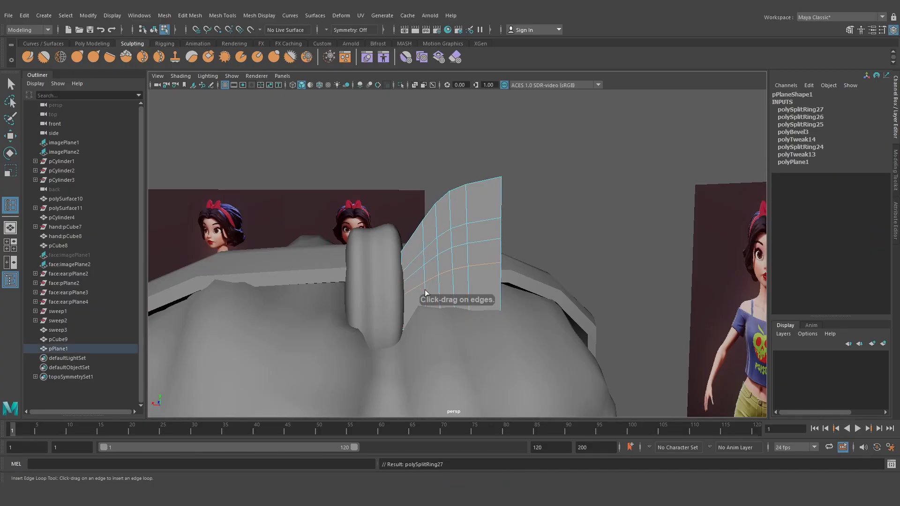
click(422, 295)
click(421, 237)
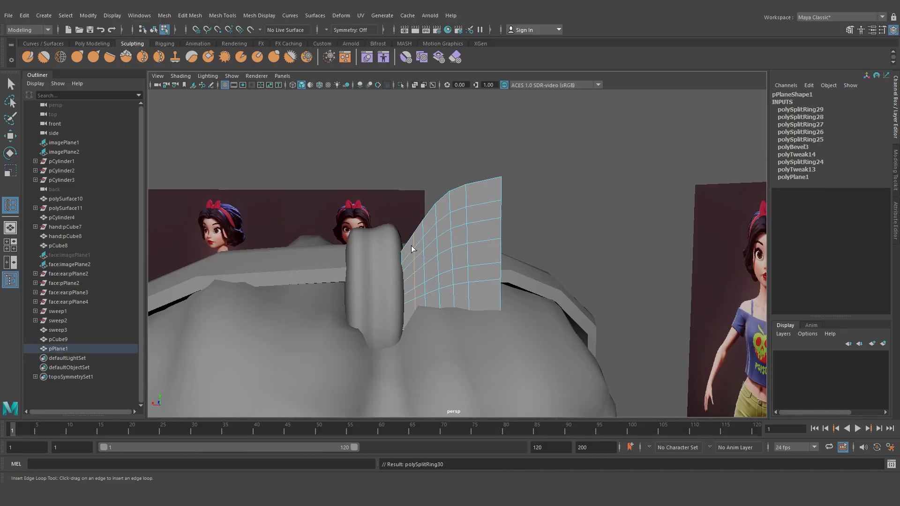
click(411, 245)
Move the bow plane's vertices beside the knot to pinch the wing in toward the band
key(w)
right_drag(412, 247, 474, 209)
scroll(431, 250, up, 3)
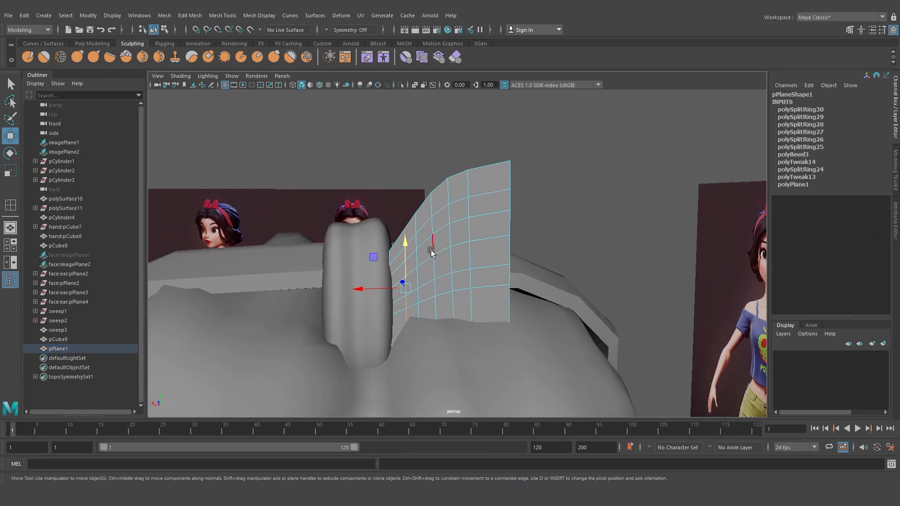
alt+drag(420, 269, 410, 267)
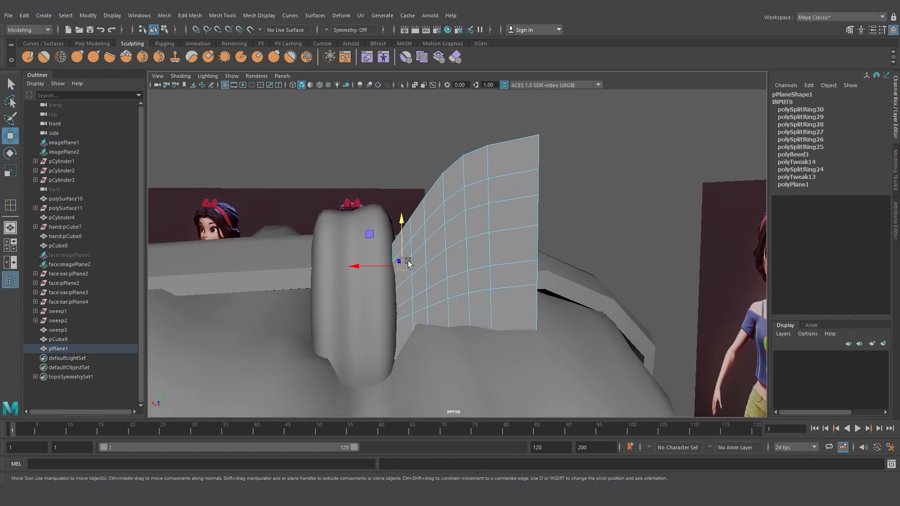
shift+click(423, 248)
alt+drag(435, 239, 419, 253)
alt+drag(457, 292, 428, 257)
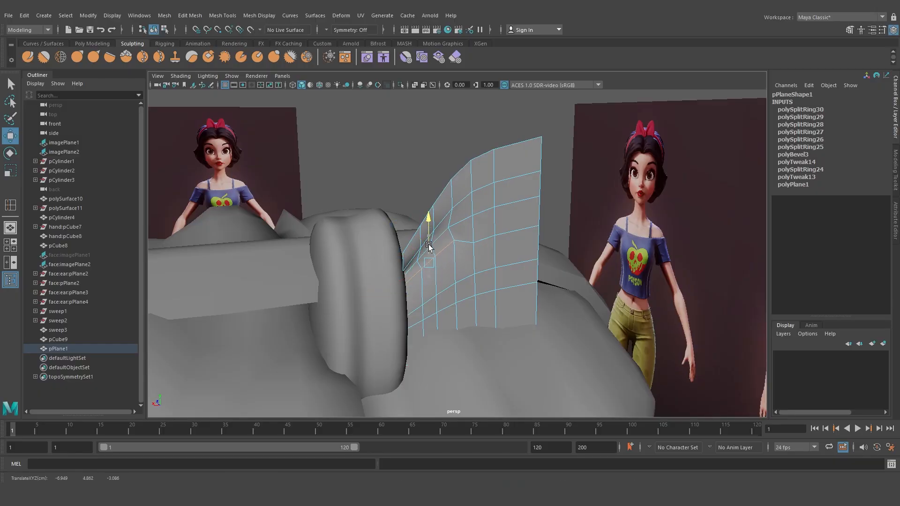
right_drag(451, 243, 406, 240)
click(453, 217)
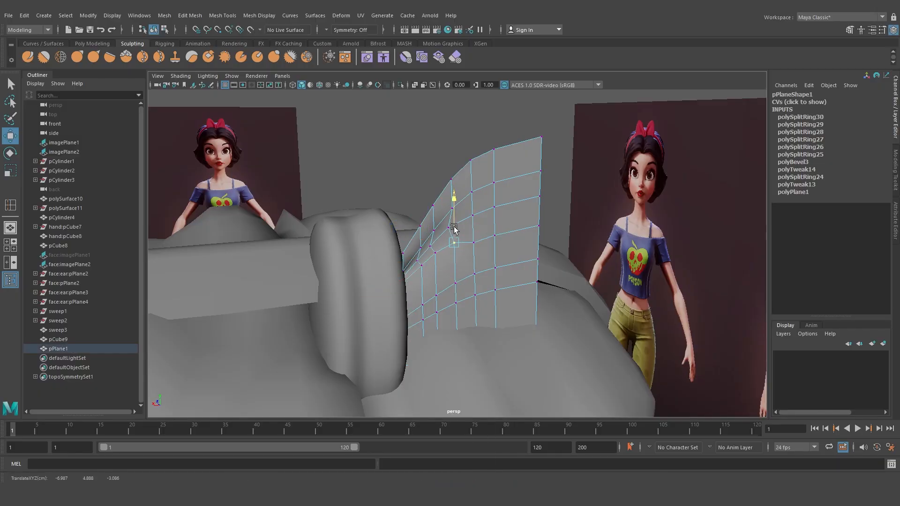
right_click(453, 218)
right_drag(453, 218, 498, 202)
click(423, 207)
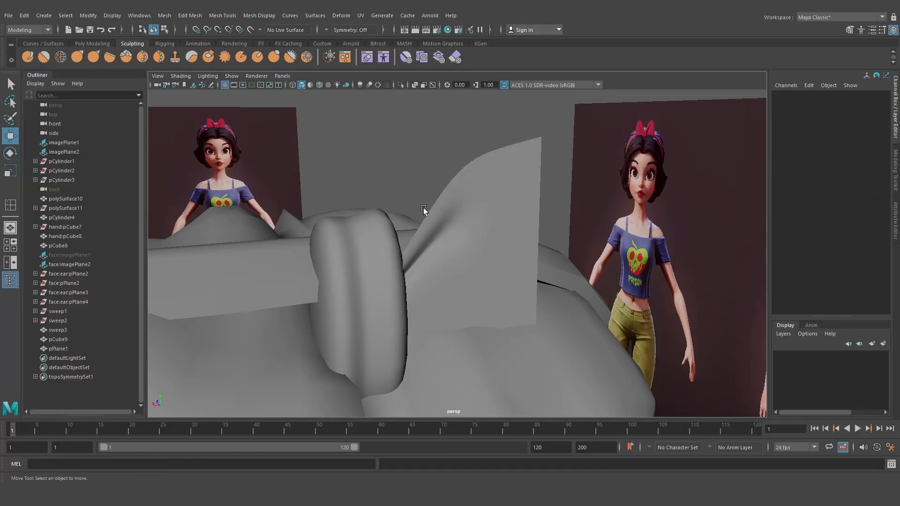
Insert another horizontal edge loop on the bow plane near the knot
click(429, 253)
alt+drag(471, 296, 453, 268)
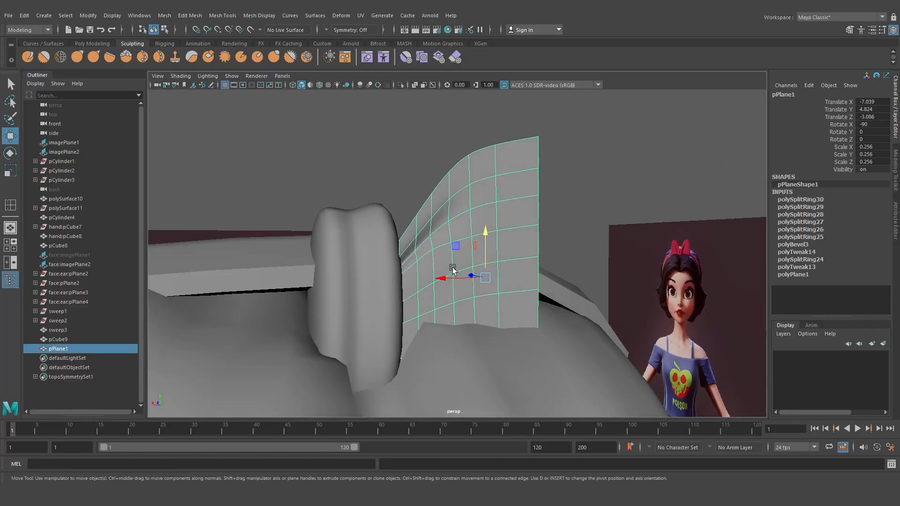
shift+right_drag(448, 251, 412, 262)
click(418, 275)
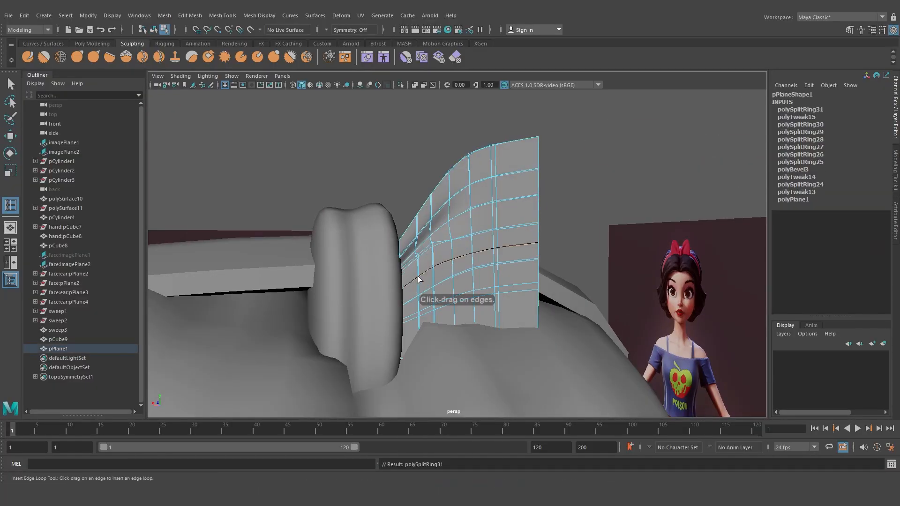
Adjust vertices near the knot and add one more edge loop to refine the pinch
key(w)
click(426, 275)
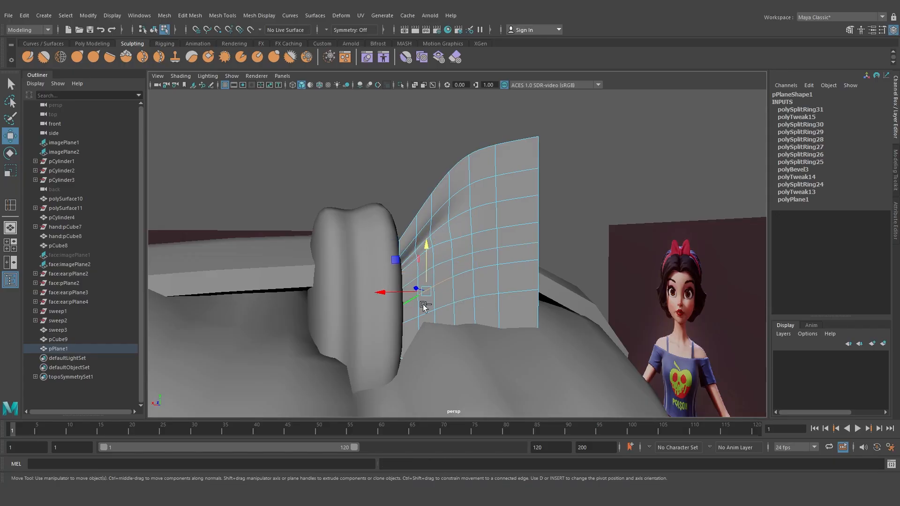
mouse_move(424, 307)
alt+mouse_down()
mouse_move(435, 310)
mouse_move(432, 296)
alt+mouse_up()
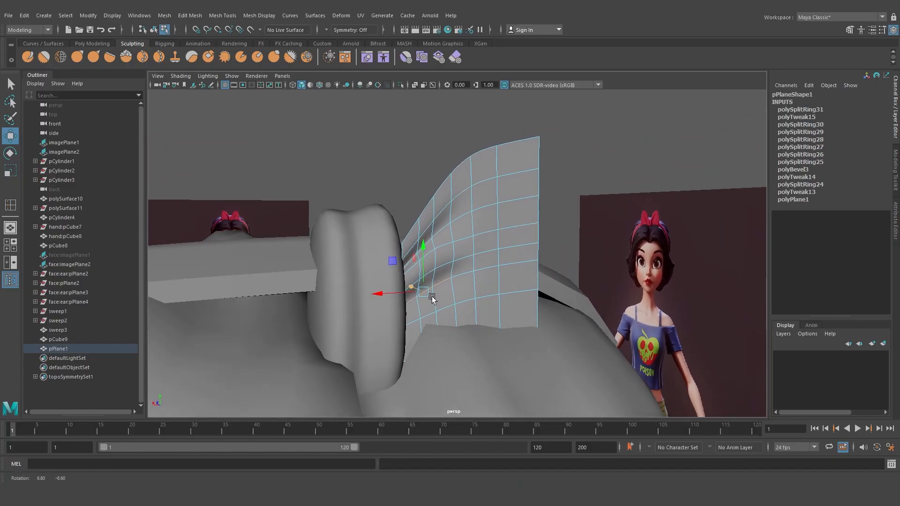
right_drag(436, 295, 420, 285)
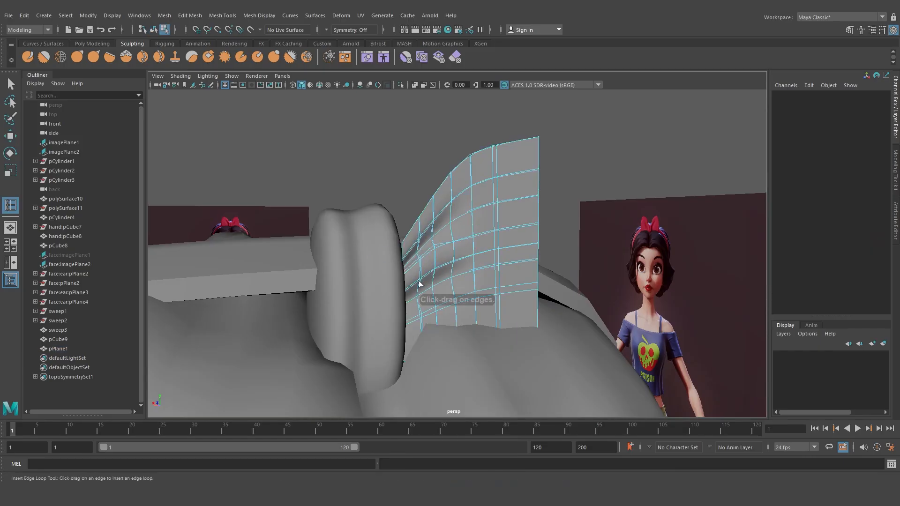
drag(418, 300, 417, 302)
key(w)
right_drag(437, 293, 431, 212)
shift+double_click(442, 284)
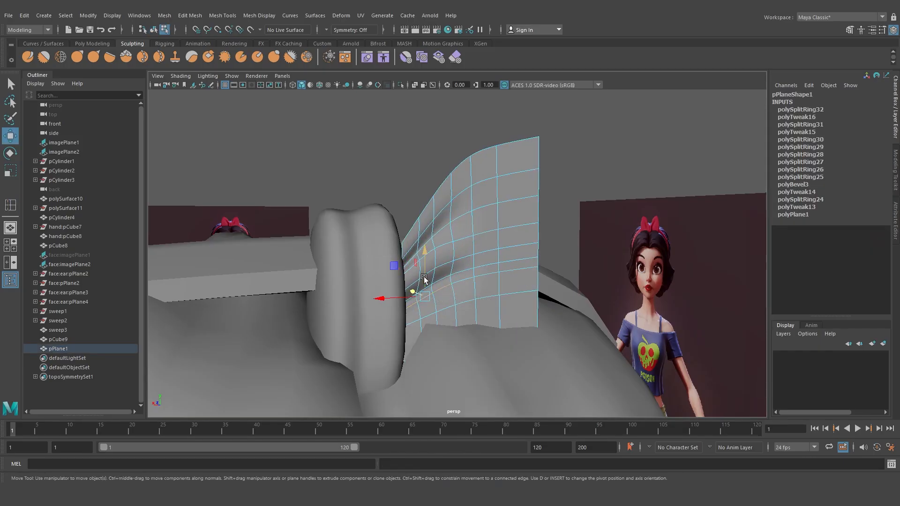
drag(425, 273, 425, 272)
right_drag(458, 240, 497, 222)
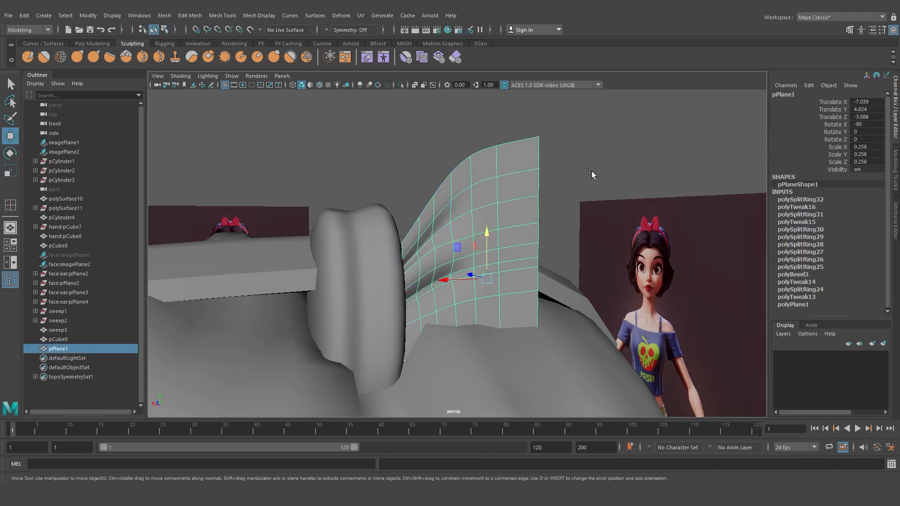
click(593, 173)
Round off the bow wing's outer edge by moving its corner and rim vertices
scroll(586, 183, down, 5)
alt+drag(556, 237, 485, 242)
click(486, 243)
right_drag(485, 236, 450, 236)
scroll(495, 223, up, 4)
mouse_move(496, 222)
alt+mouse_down()
mouse_move(483, 225)
mouse_move(507, 244)
mouse_move(490, 231)
alt+mouse_up()
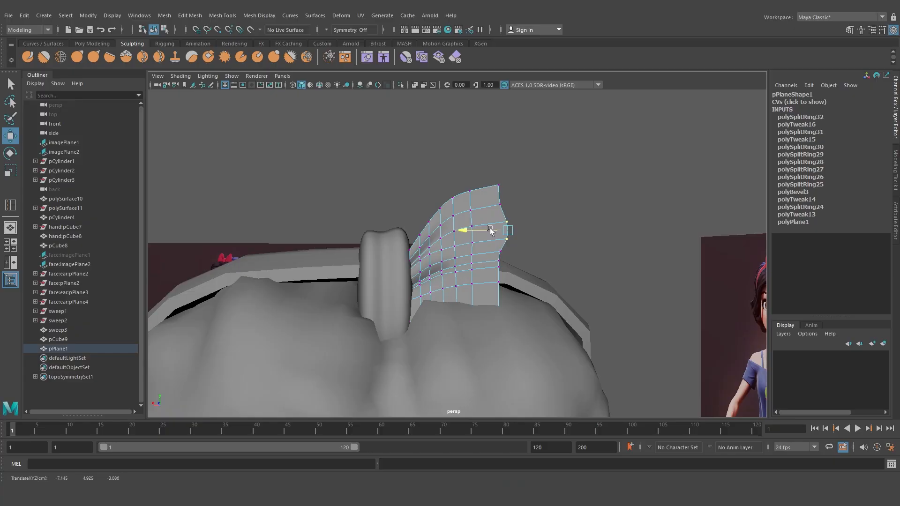
click(498, 261)
mouse_move(488, 261)
mouse_down()
mouse_move(509, 259)
mouse_move(496, 250)
mouse_move(504, 283)
mouse_move(492, 276)
mouse_up()
right_drag(488, 256, 460, 196)
click(498, 203)
drag(482, 173, 503, 193)
drag(468, 154, 468, 154)
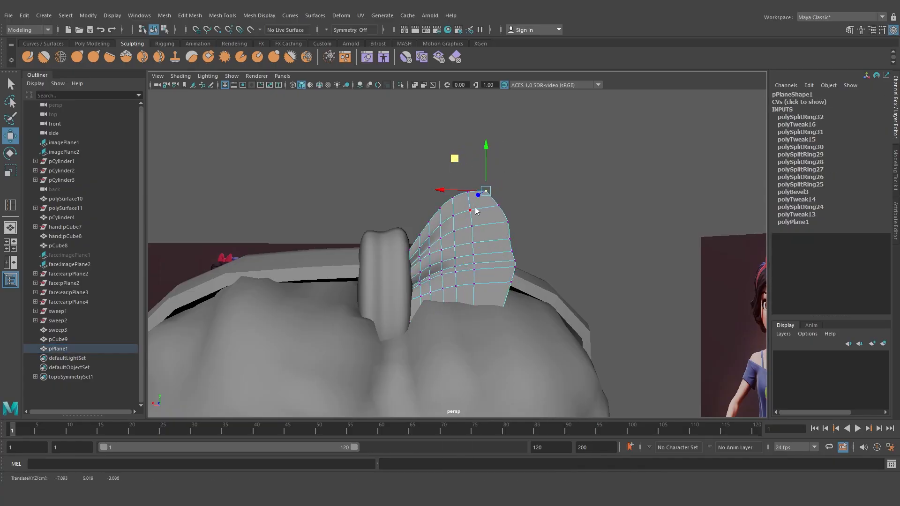
right_drag(475, 210, 509, 180)
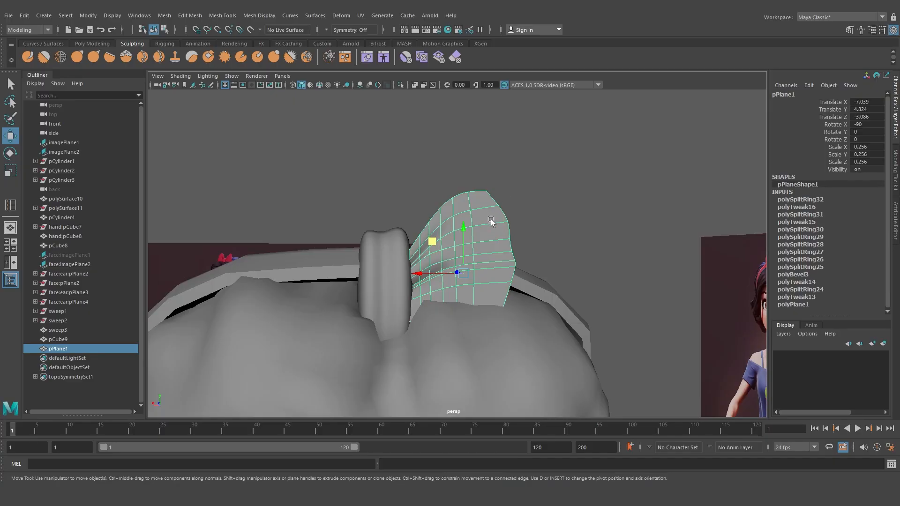
Extrude the bow plane to give the wing thickness
alt+drag(491, 221, 442, 236)
shift+right_drag(443, 225, 442, 249)
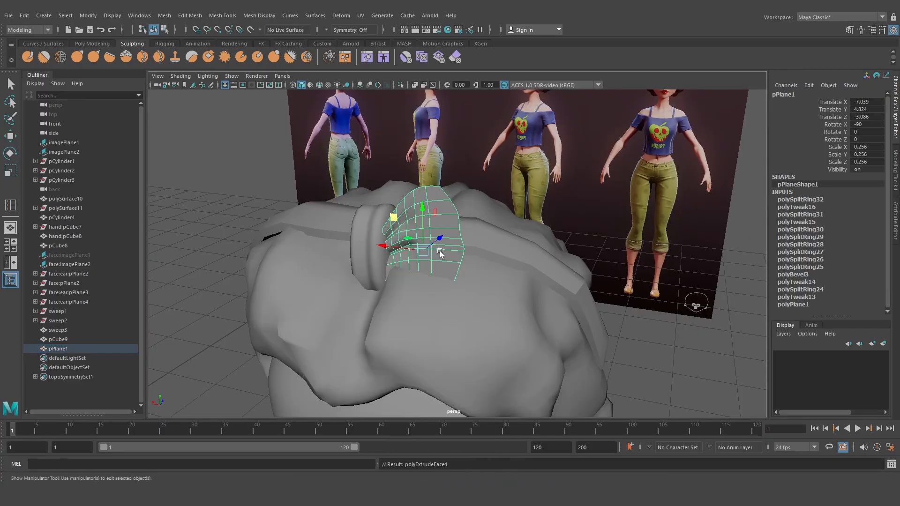
drag(622, 265, 628, 264)
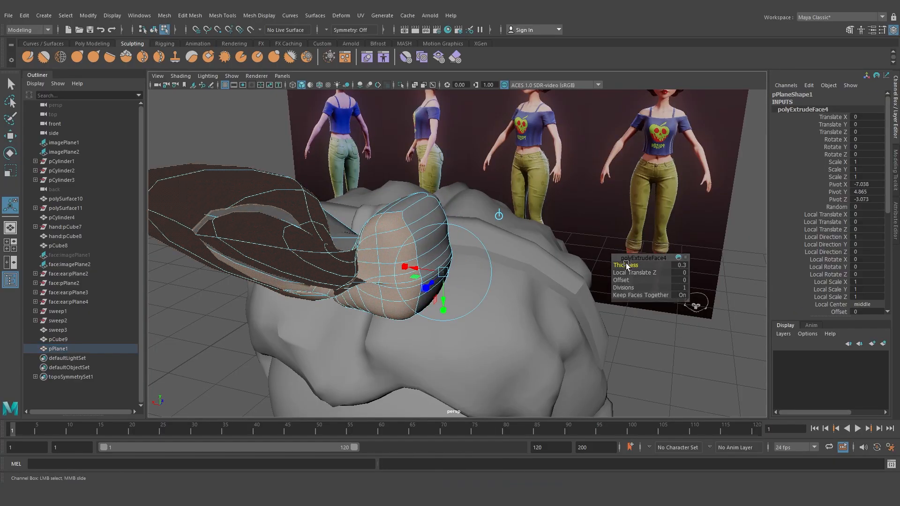
key(ctrl+z)
Select the bow wing, delete its history and freeze its transformations
drag(430, 281, 427, 281)
right_drag(431, 225, 445, 209)
click(240, 158)
scroll(239, 158, down, 3)
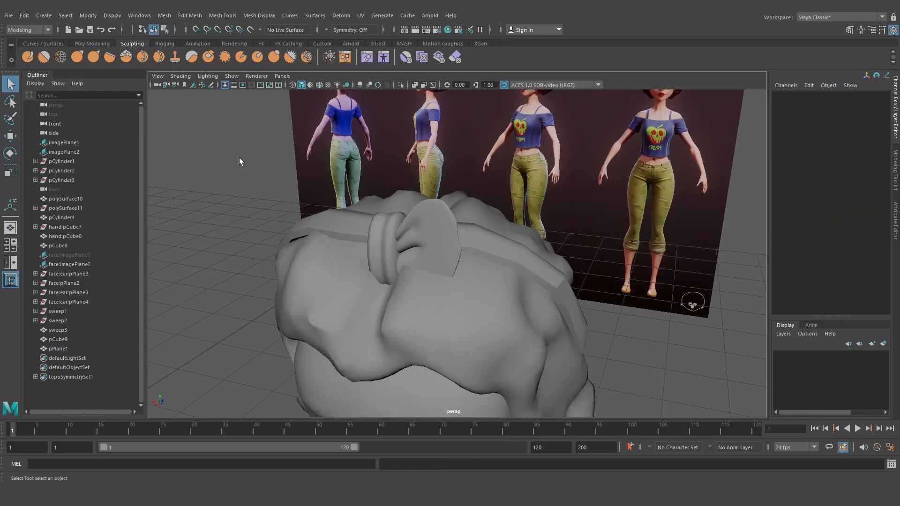
alt+drag(239, 157, 309, 189)
click(435, 234)
alt+drag(434, 234, 465, 239)
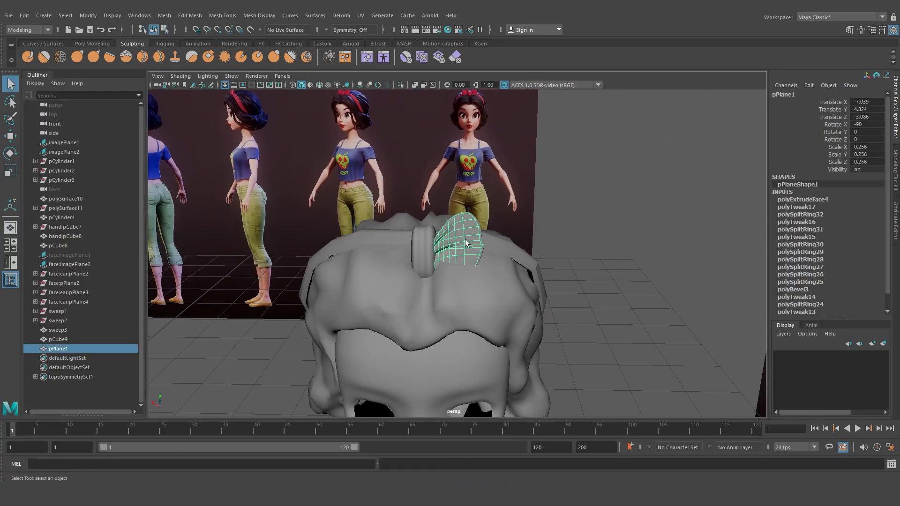
key(w)
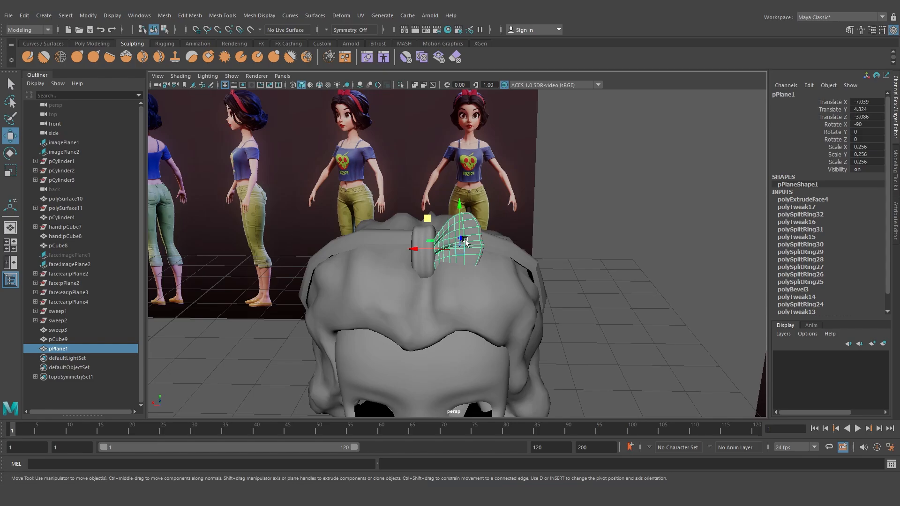
key(alt+shift+d)
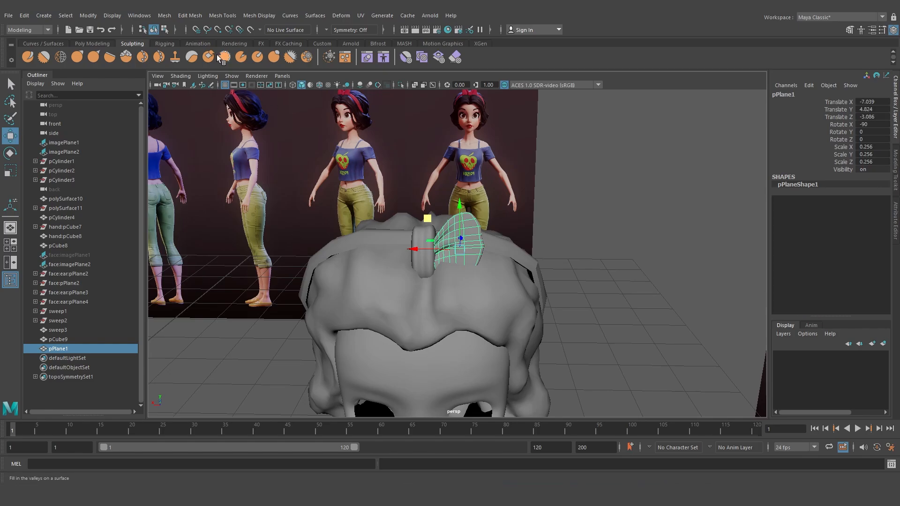
click(92, 43)
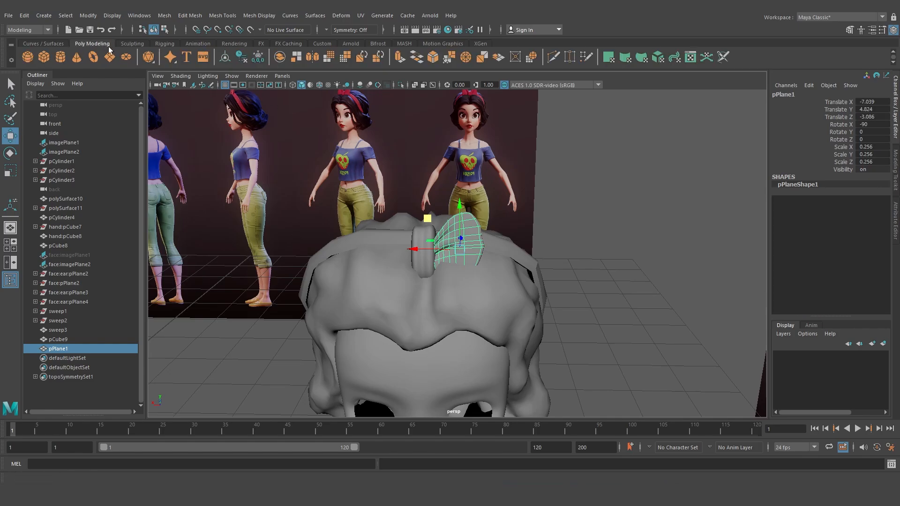
click(258, 57)
Duplicate the bow wing and set the copy's Scale X to -1 to mirror it
key(ctrl+d)
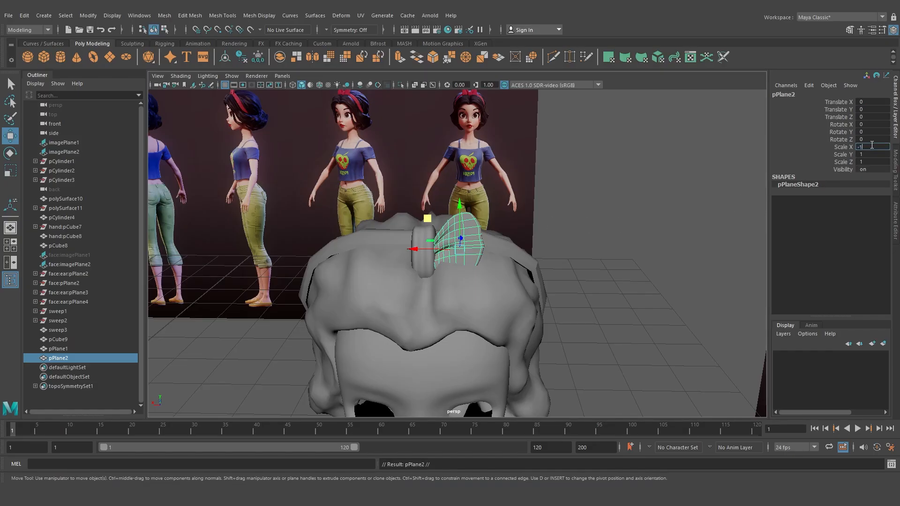
key(Return)
Select both bow wings and nudge them slightly along Z onto the band
drag(401, 257, 347, 244)
click(611, 253)
scroll(582, 282, down, 4)
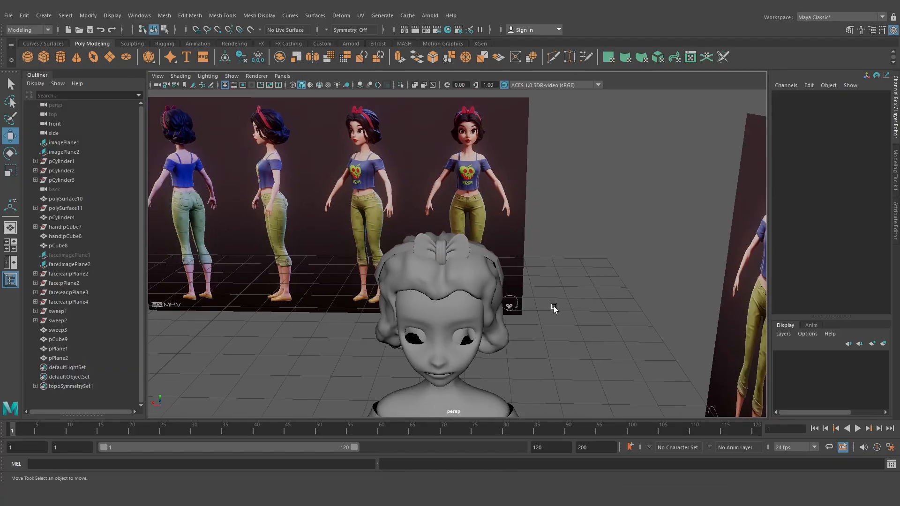
alt+drag(554, 308, 583, 294)
scroll(583, 293, up, 5)
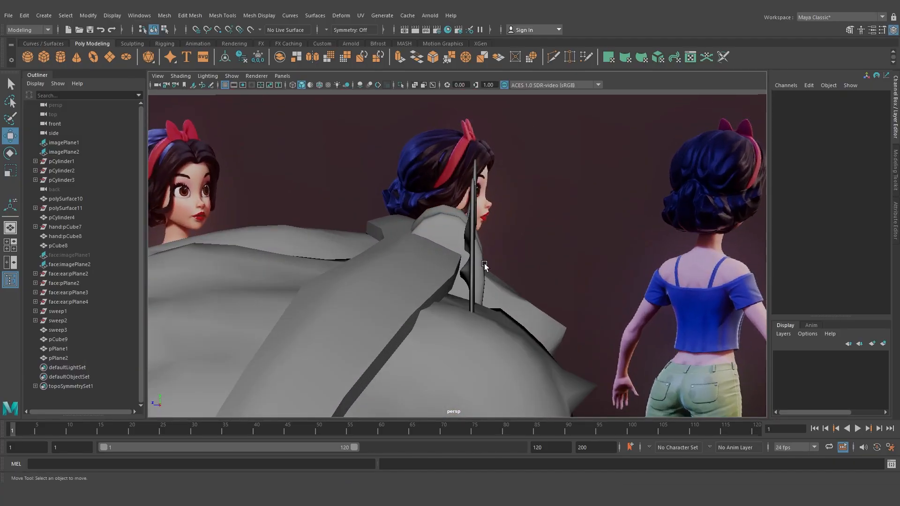
click(484, 263)
alt+drag(485, 264, 470, 293)
shift+click(470, 263)
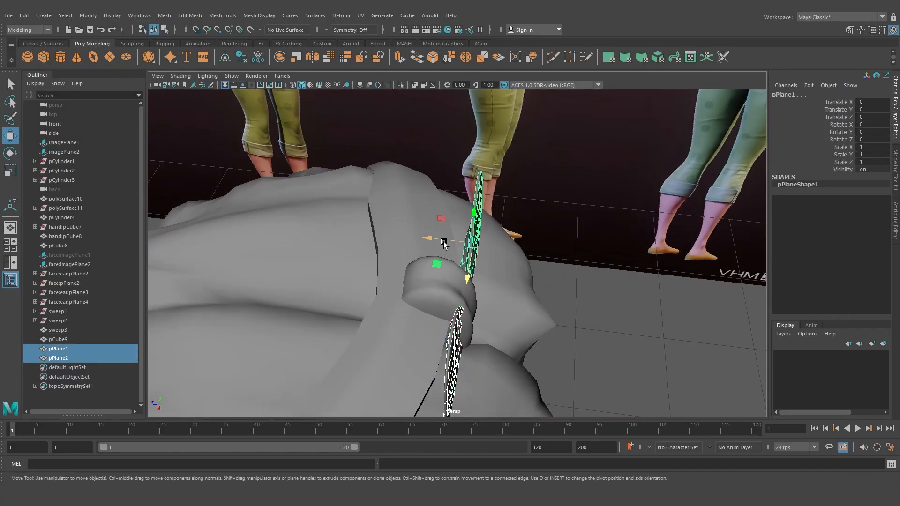
drag(444, 241, 434, 234)
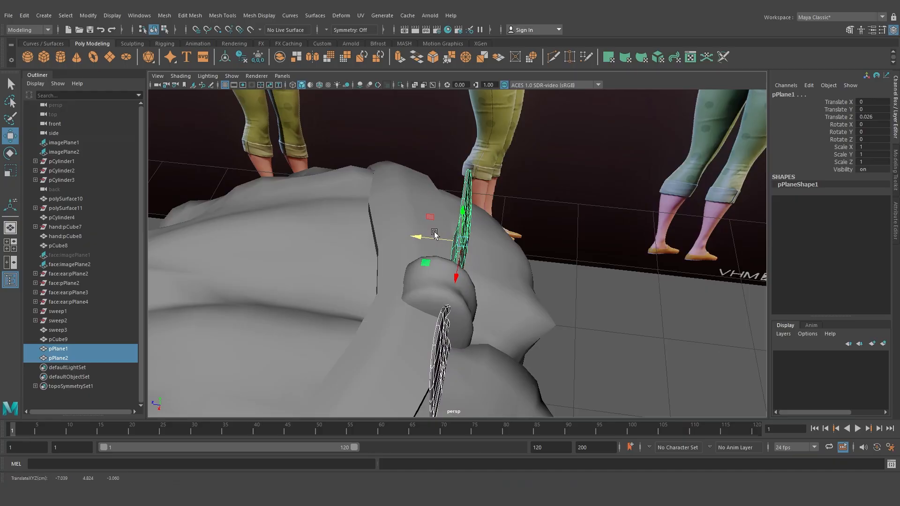
click(610, 310)
Orbit and zoom around the character to inspect the hair and bow
alt+drag(611, 310, 474, 274)
scroll(436, 258, down, 5)
scroll(474, 274, up, 5)
scroll(474, 274, down, 8)
alt+drag(408, 264, 438, 268)
scroll(430, 285, up, 5)
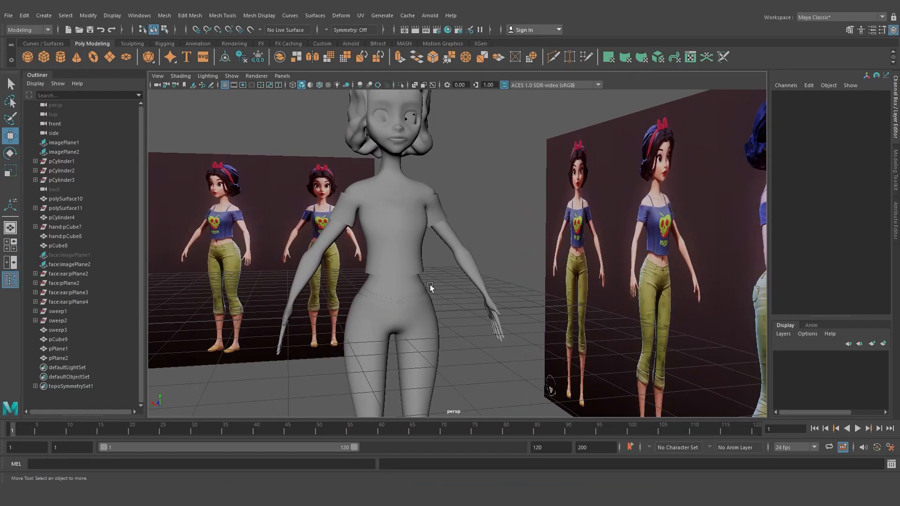
alt+middle_drag(430, 285, 418, 352)
alt+drag(359, 272, 397, 264)
alt+middle_drag(398, 197, 428, 253)
scroll(427, 253, up, 6)
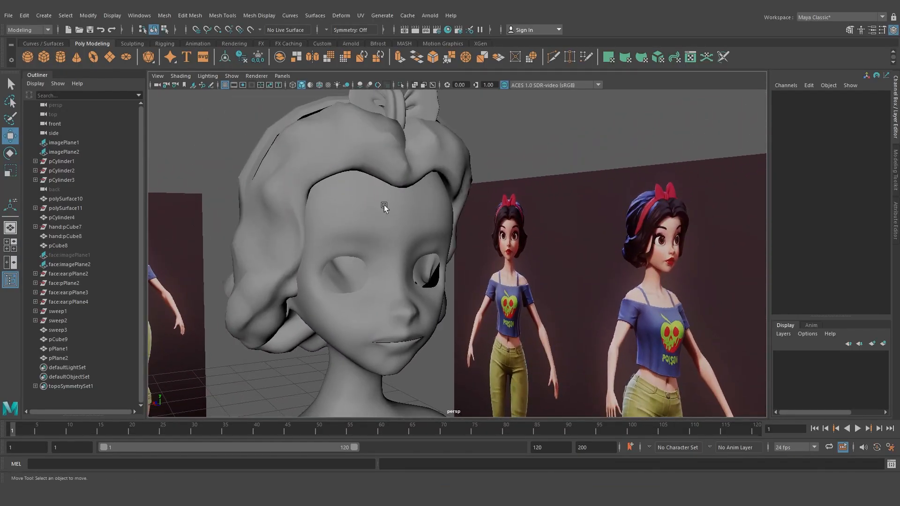
scroll(355, 223, down, 8)
alt+middle_drag(416, 323, 405, 140)
scroll(380, 346, up, 4)
alt+middle_drag(377, 361, 374, 379)
scroll(342, 230, down, 4)
scroll(382, 324, down, 5)
mouse_move(413, 293)
alt+mouse_down()
mouse_move(356, 304)
mouse_move(393, 291)
mouse_move(398, 319)
mouse_move(399, 265)
mouse_move(430, 247)
mouse_move(410, 235)
mouse_move(389, 274)
mouse_move(415, 277)
alt+mouse_up()
scroll(393, 292, up, 3)
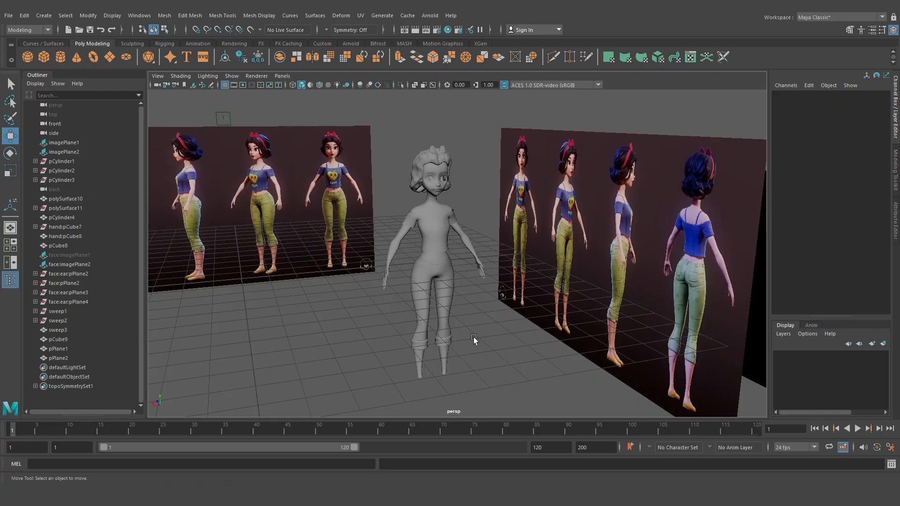